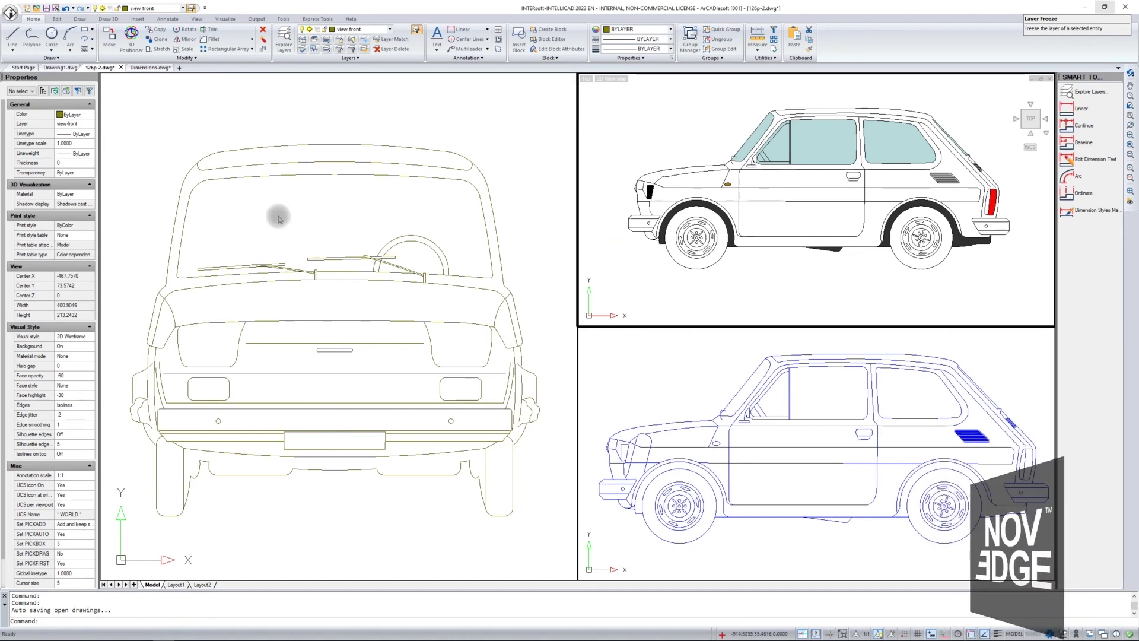
Switch to Drawing1.dwg and bring up an empty area of model space above the furniture symbols.
left_click(60, 68)
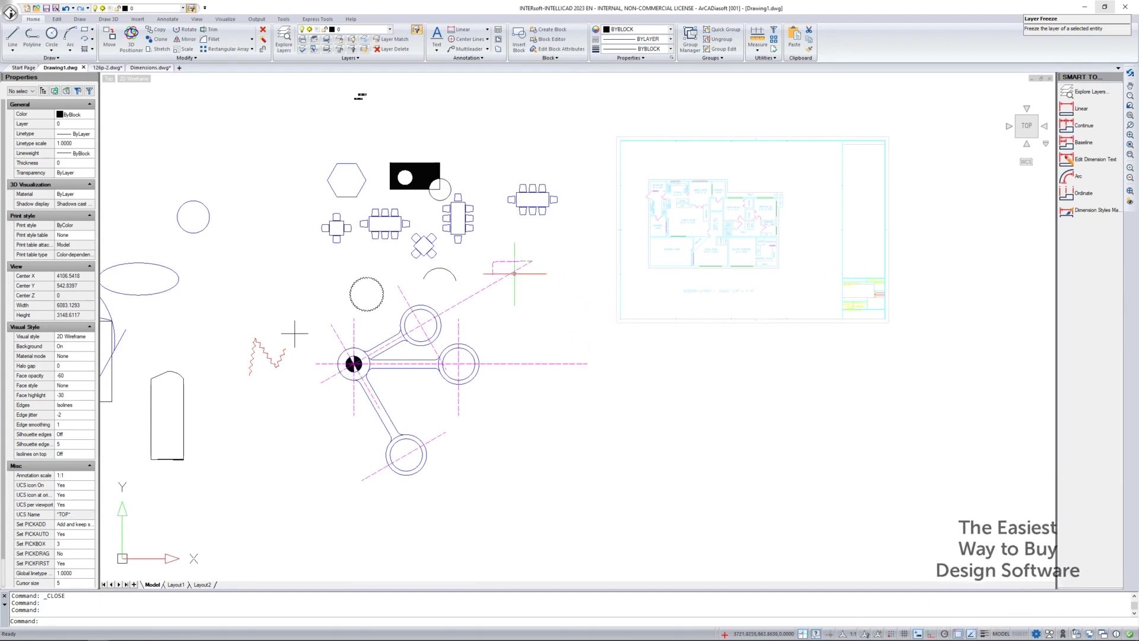
middle_click_drag(472, 248, 484, 406)
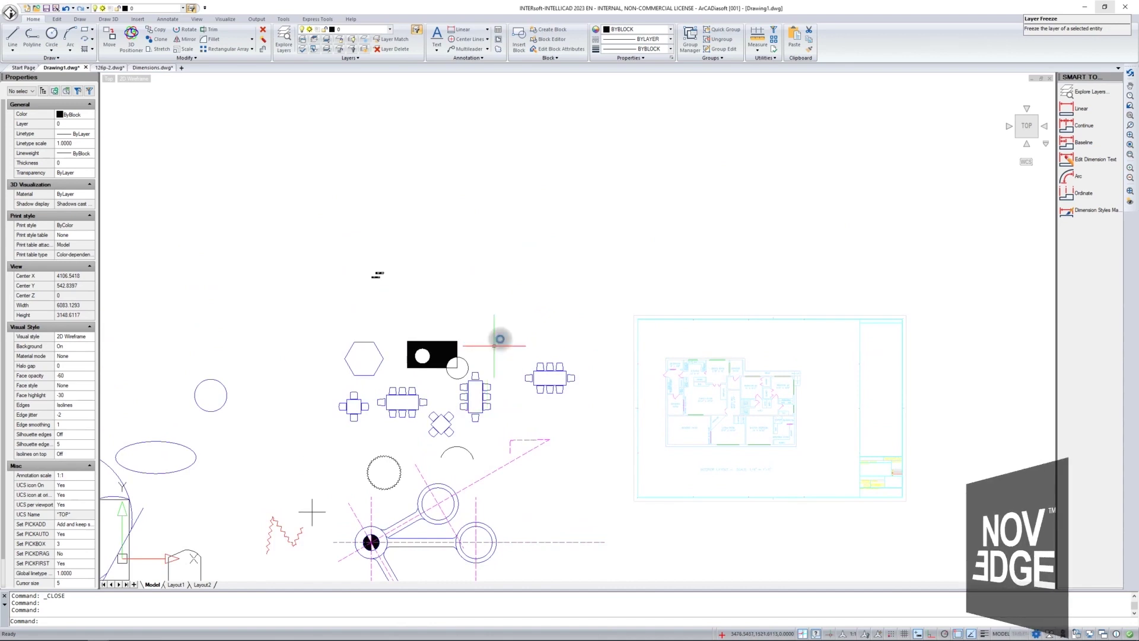
scroll(501, 323, "up", 3)
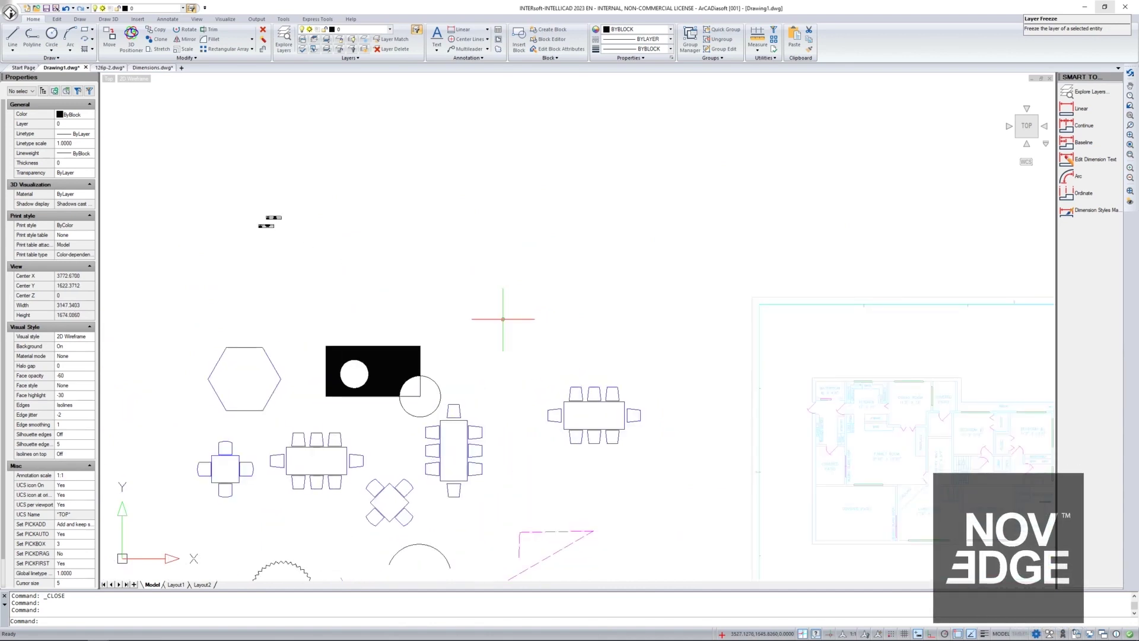
scroll(435, 248, "up", 1)
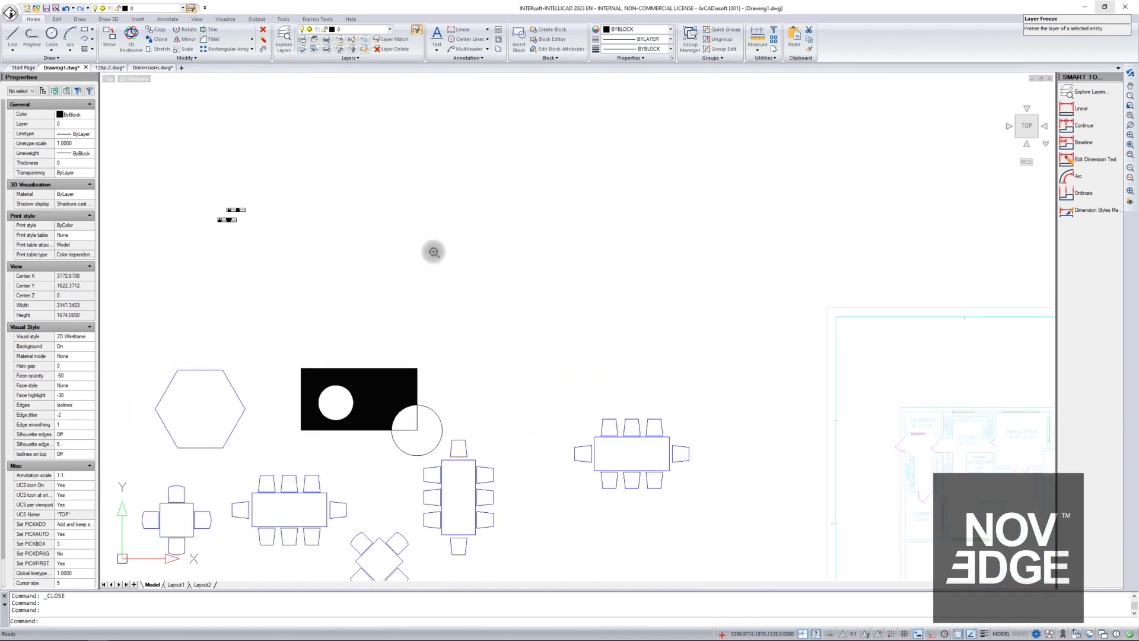
mouse_move(274, 276)
middle_mouse_down()
mouse_move(280, 216)
mouse_move(295, 234)
middle_mouse_up()
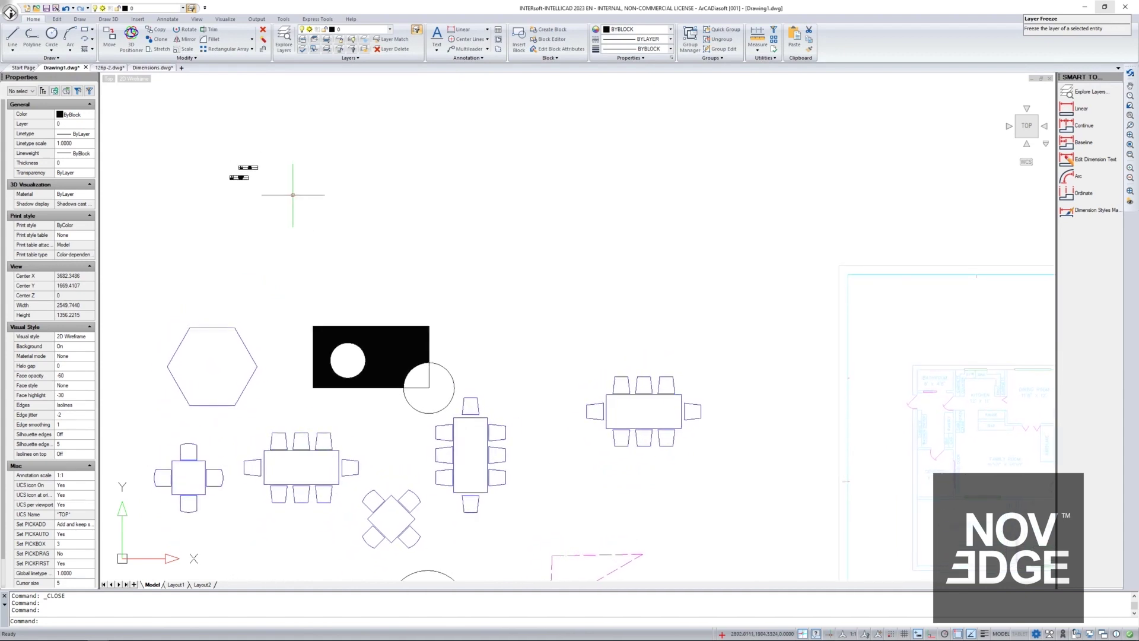
scroll(290, 189, "up", 3)
scroll(291, 189, "up", 7)
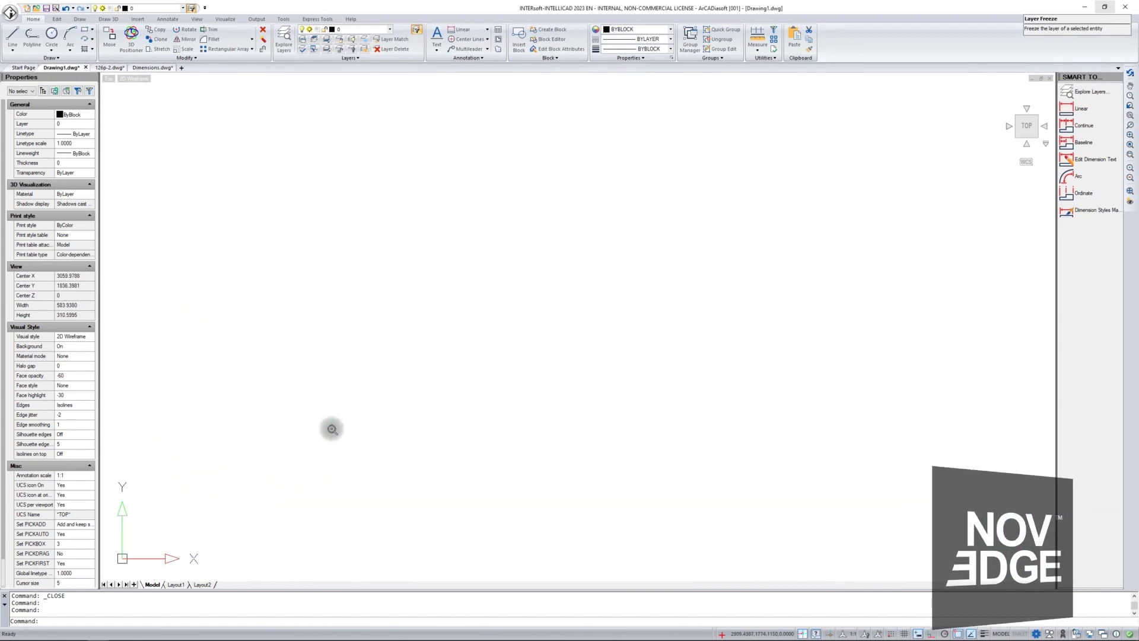
scroll(332, 428, "up", 3)
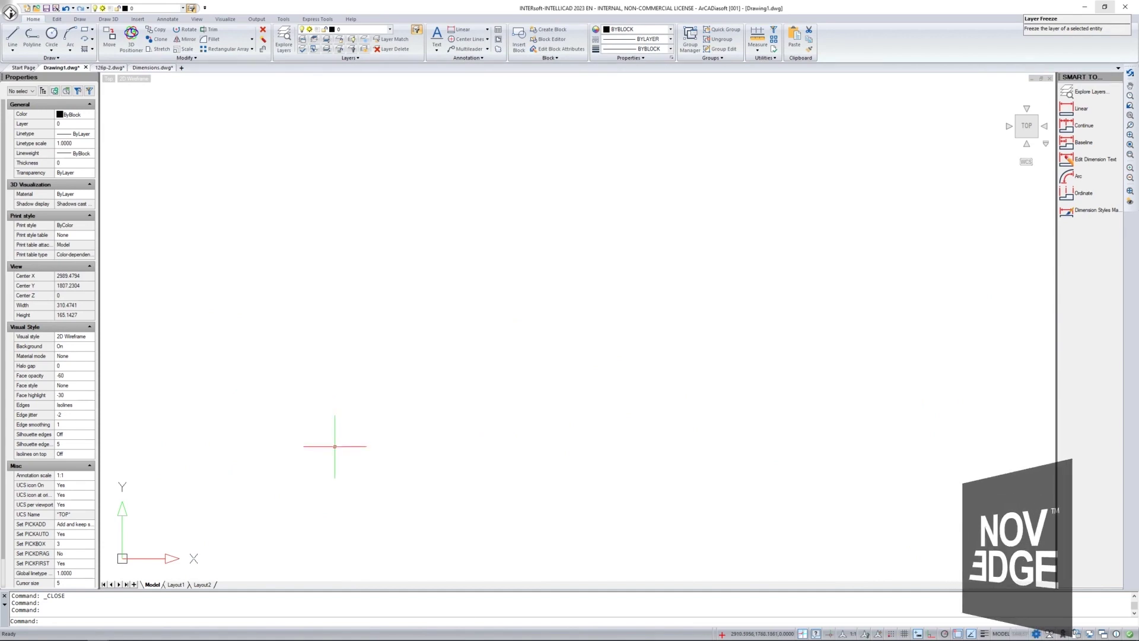
Start single-line text in the empty area with a text height of 5 and a rotation angle of 0.
left_click(437, 52)
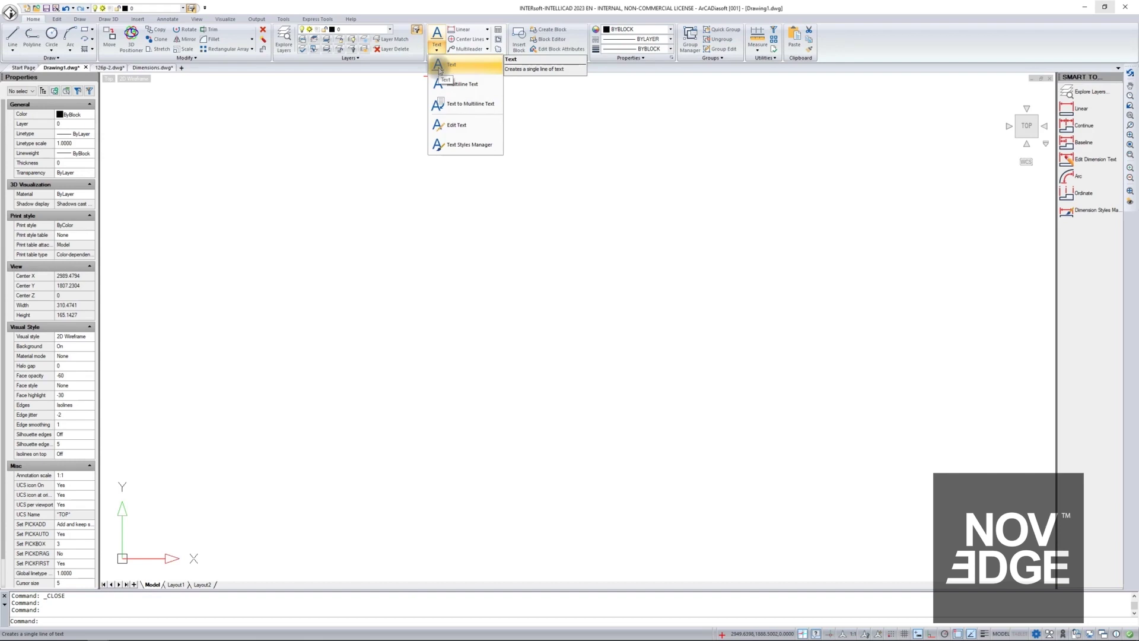
left_click(440, 67)
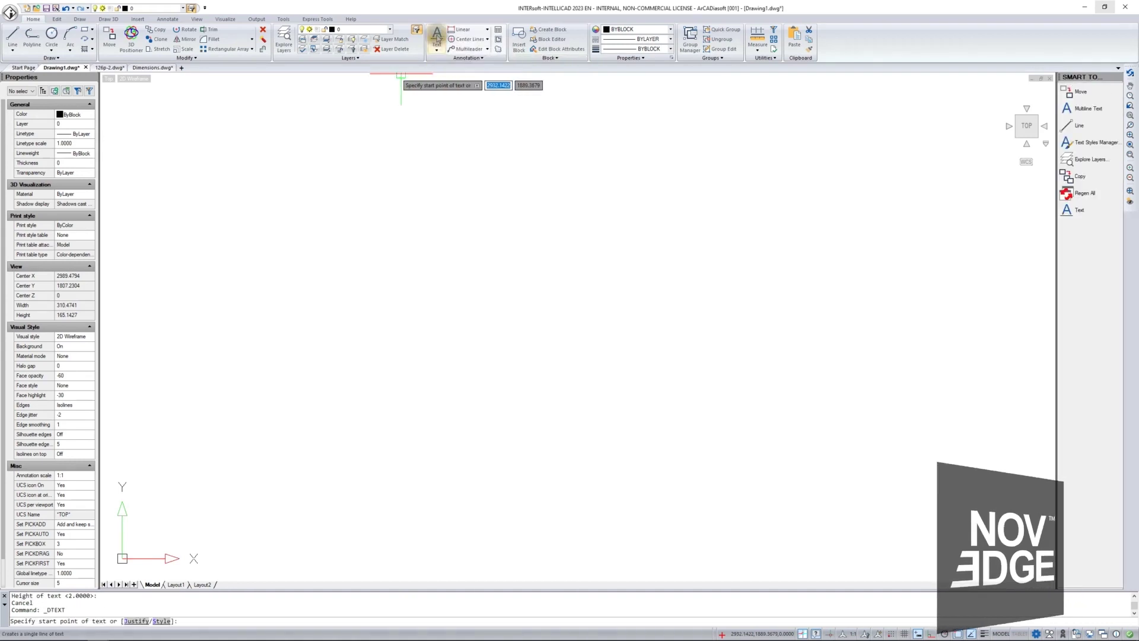
left_click(254, 204)
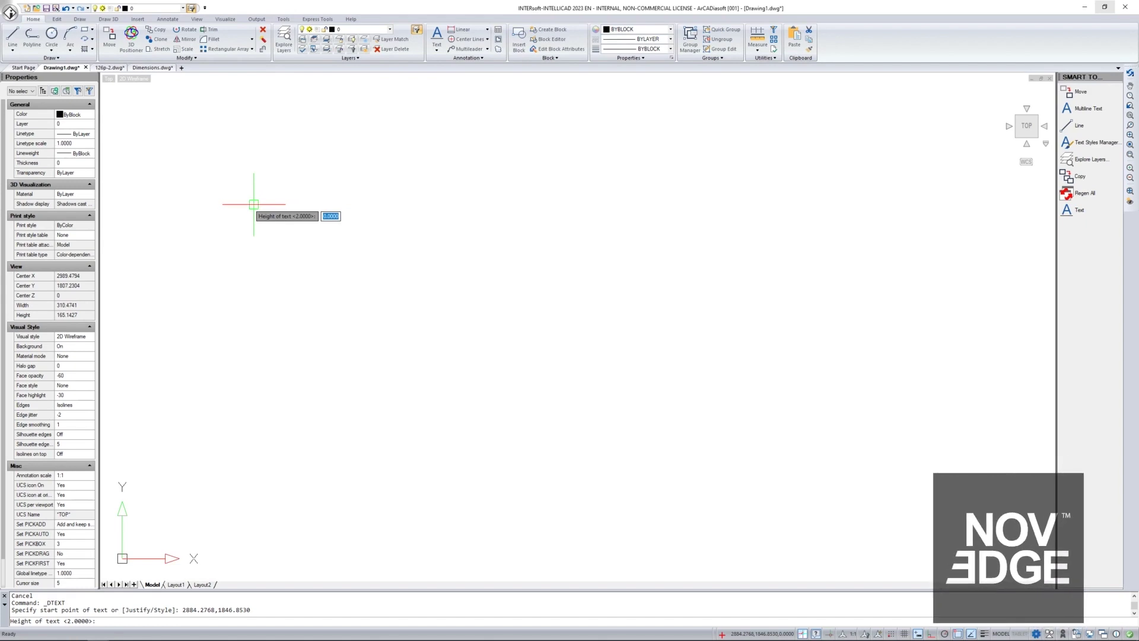
type("5")
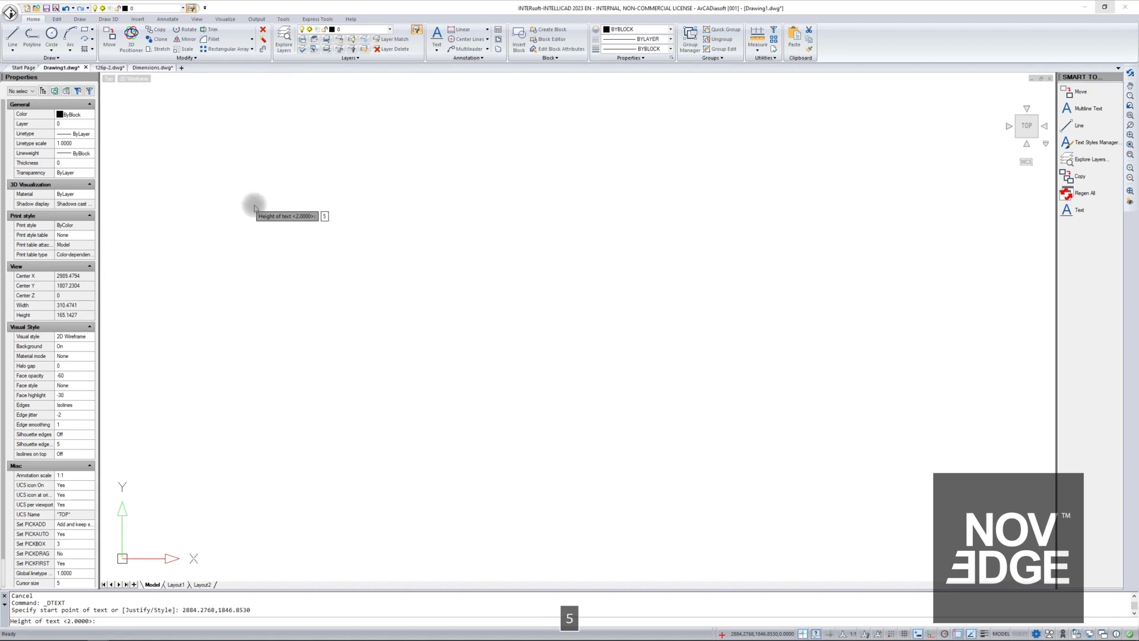
key("Return")
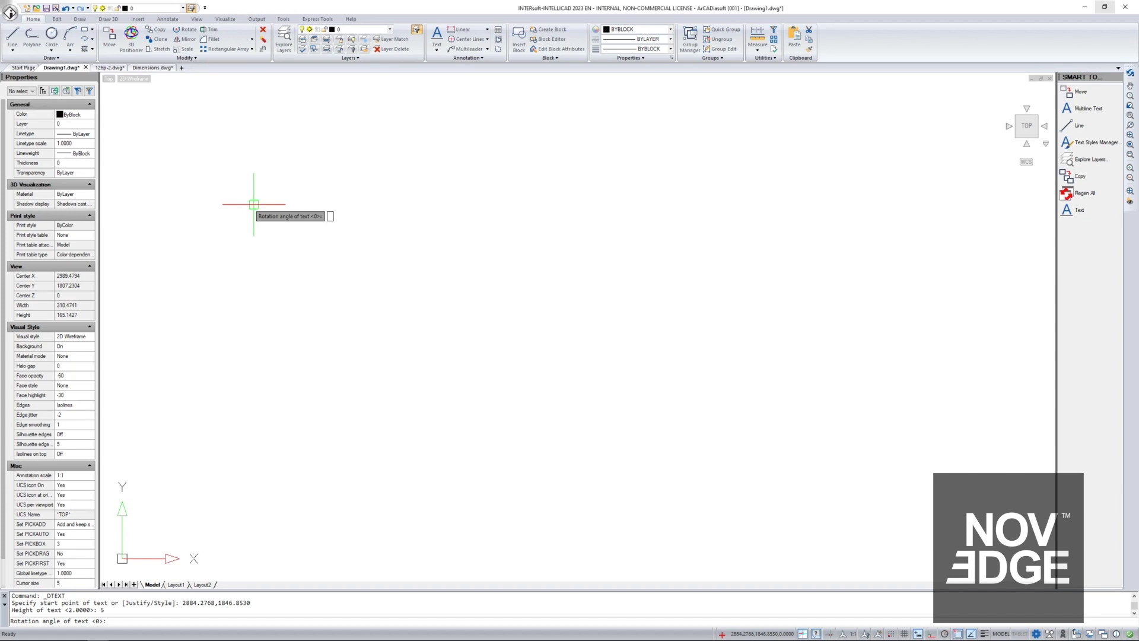
key("Return")
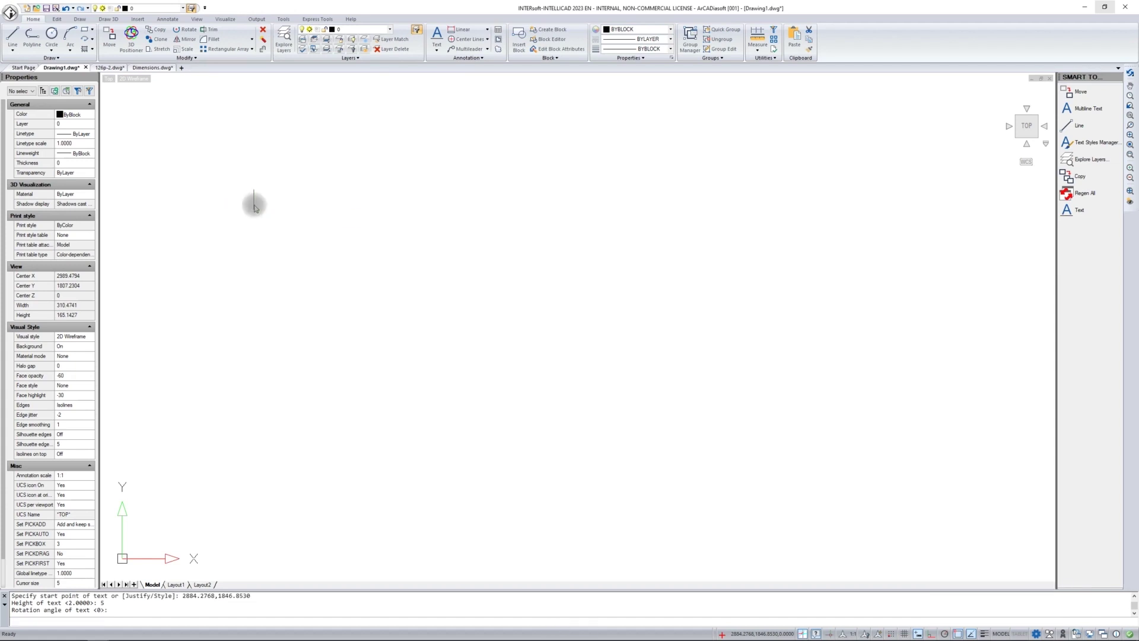
Write "Single line text" and, on the row below it, "One line text", and finish the text command.
type("Single")
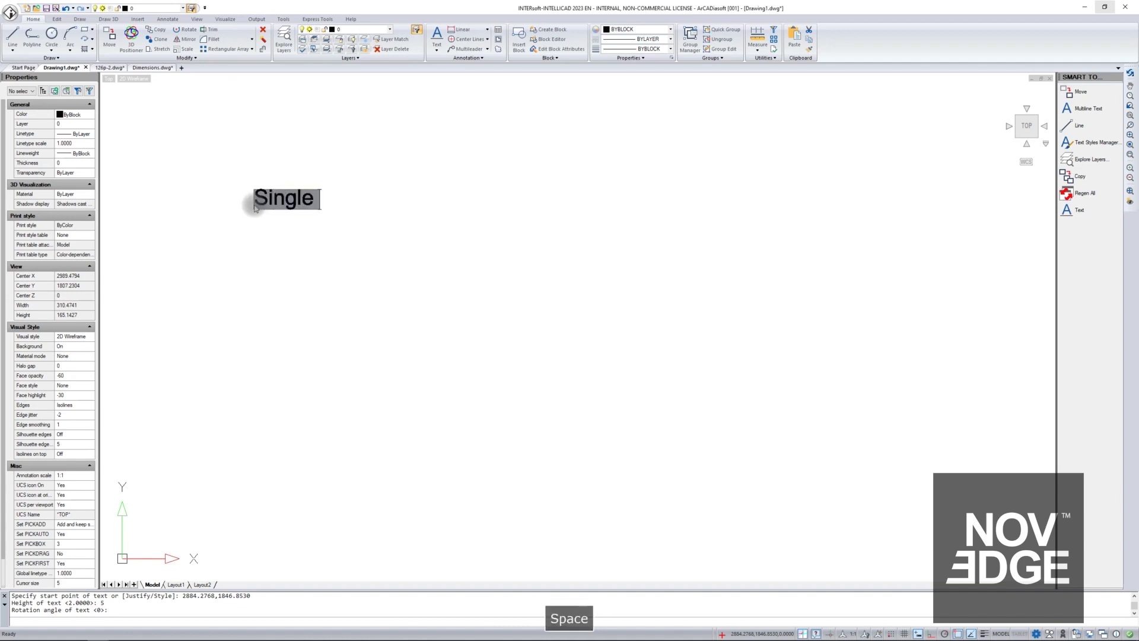
type(" line")
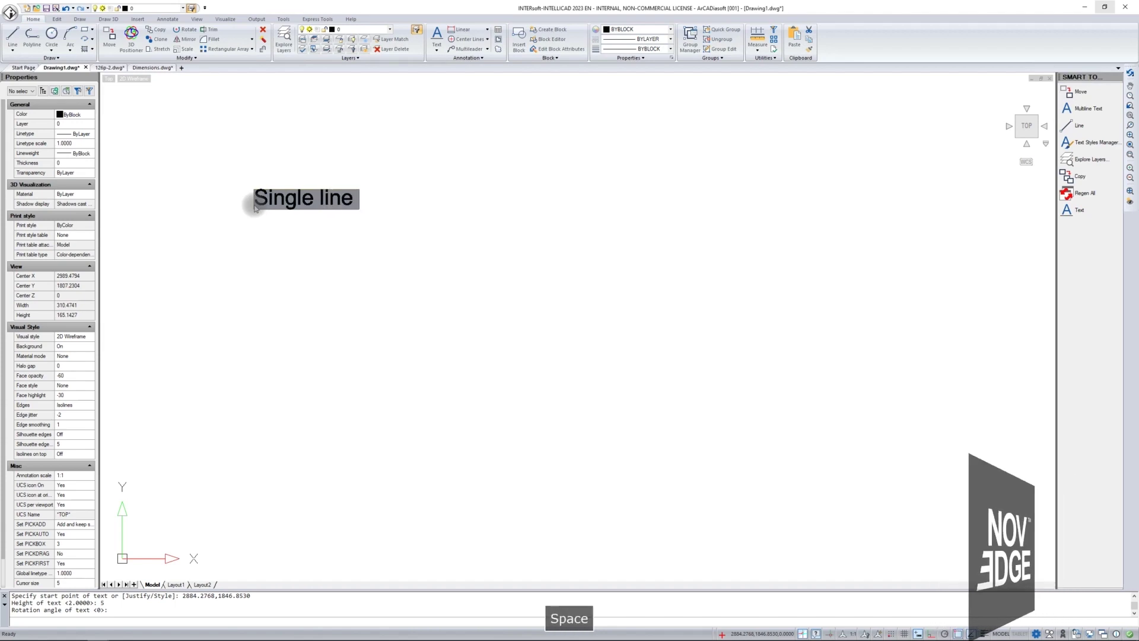
type(" text")
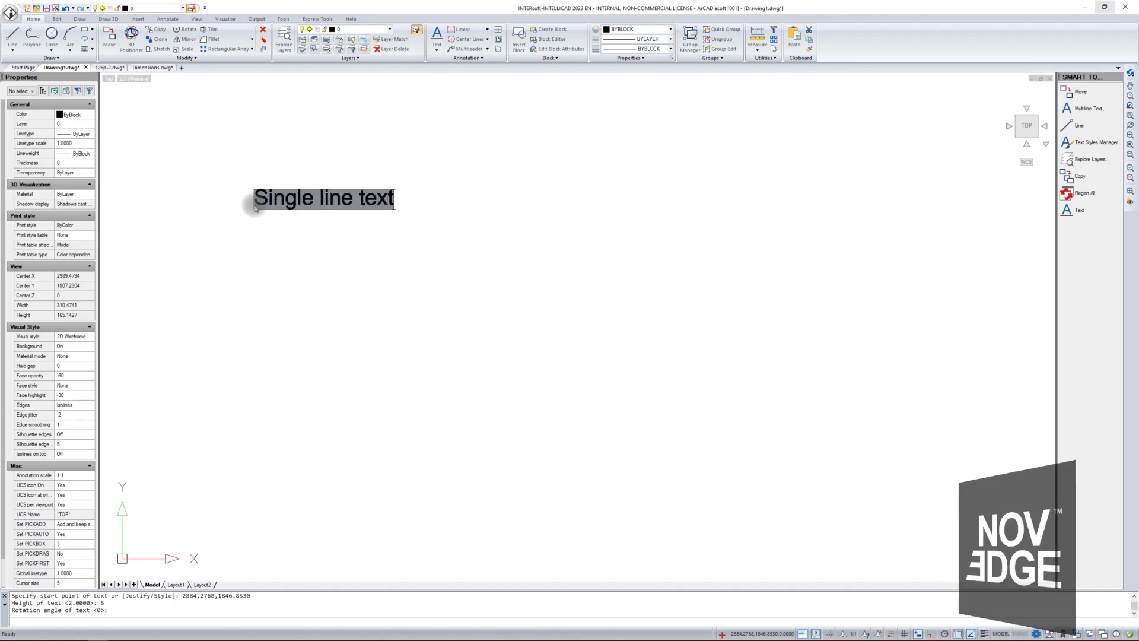
key("Return")
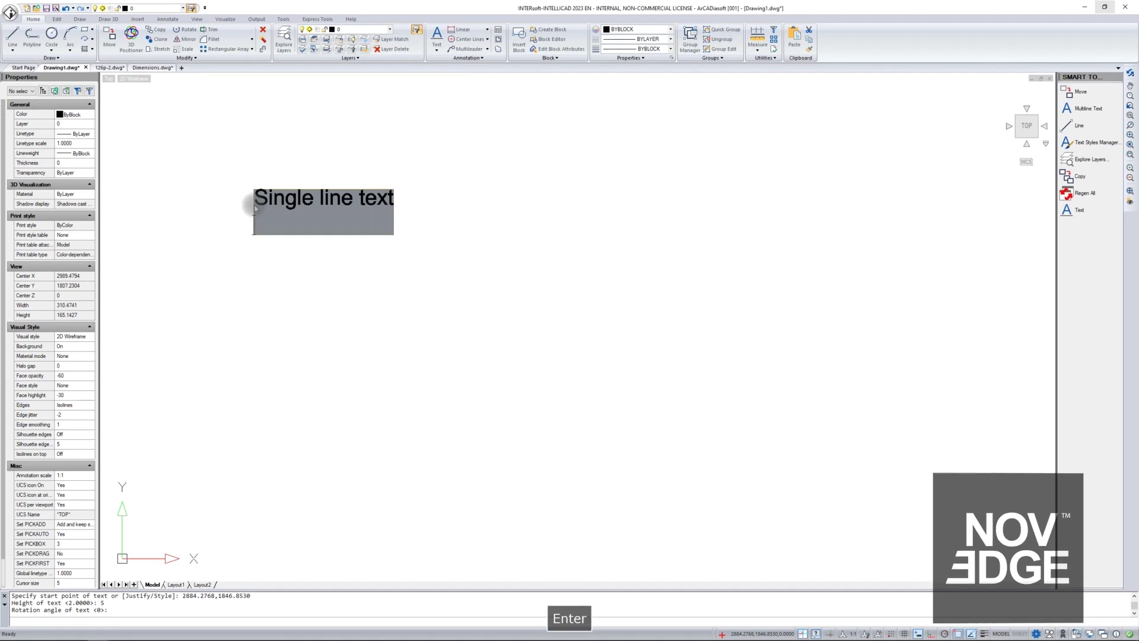
type("One")
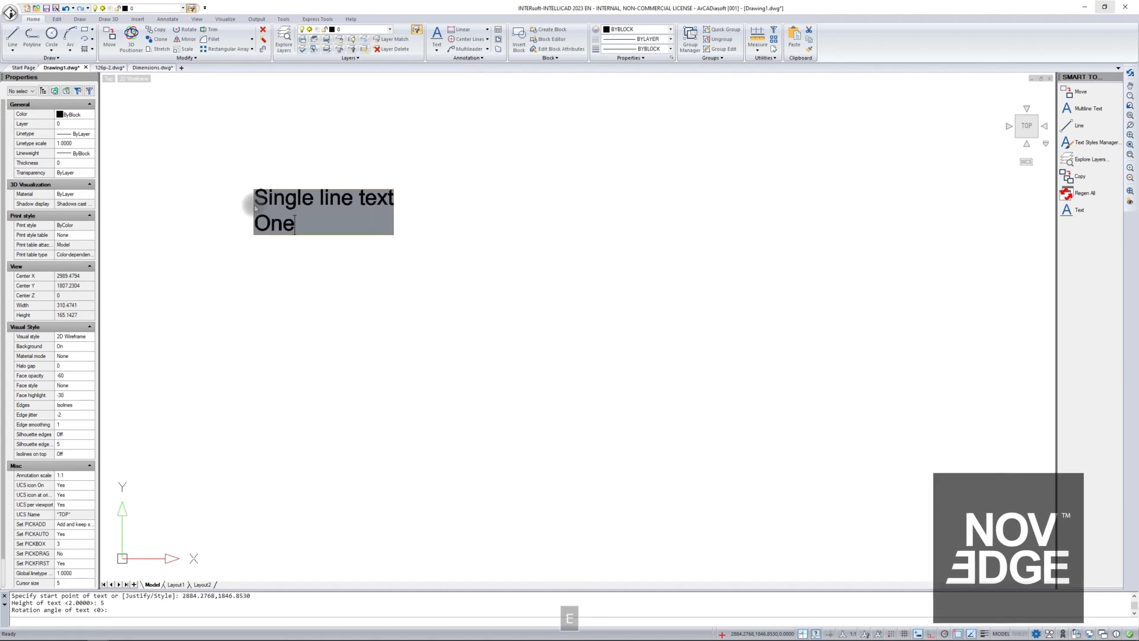
type(" line text")
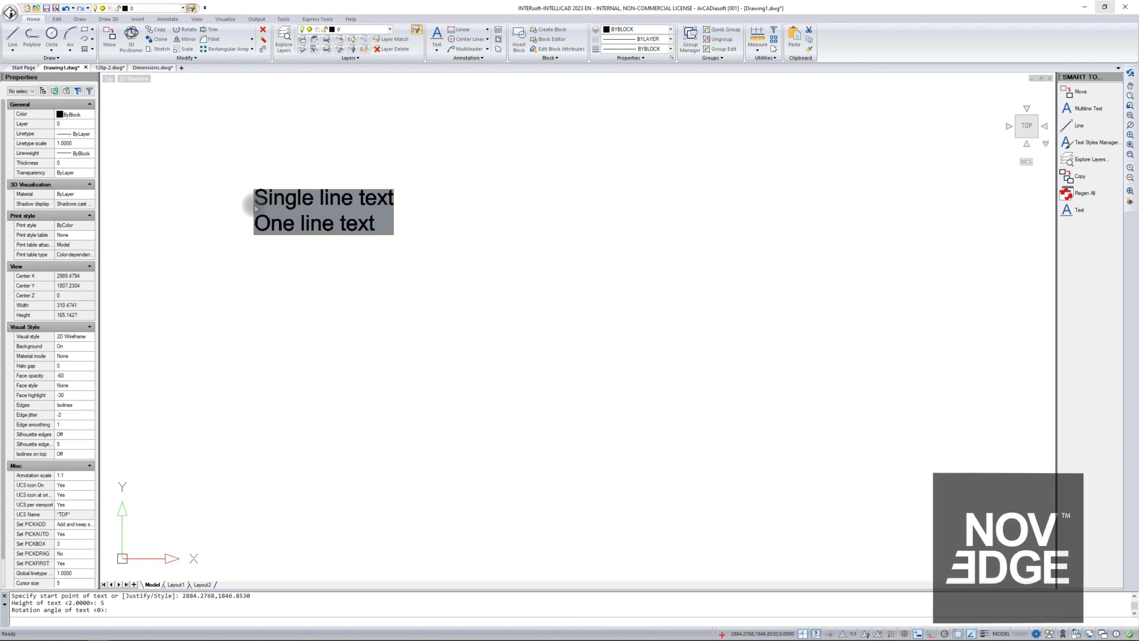
key("Return")
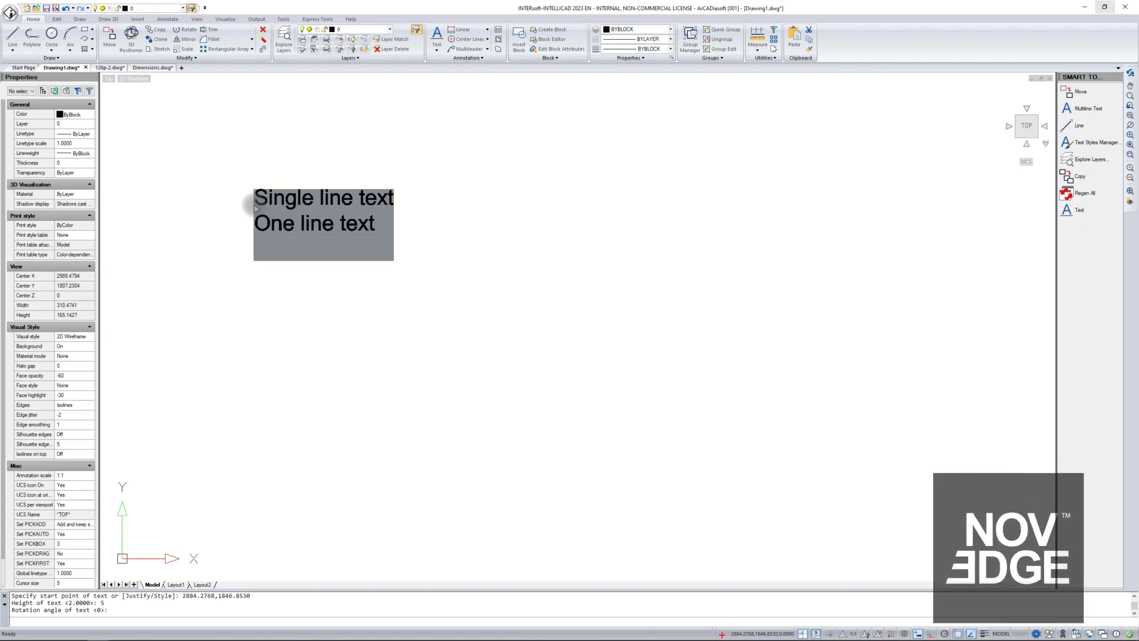
key("Escape")
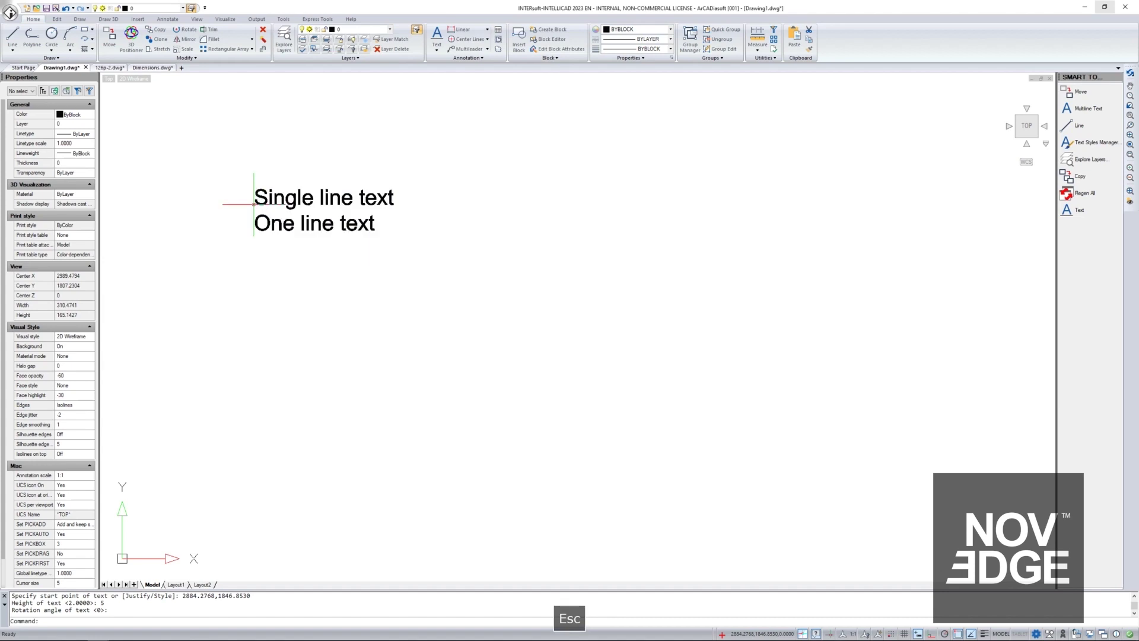
Move the "One line text" object about 7.4 units down, away from the row above it.
left_click(319, 223)
scroll(319, 223, "up", 4)
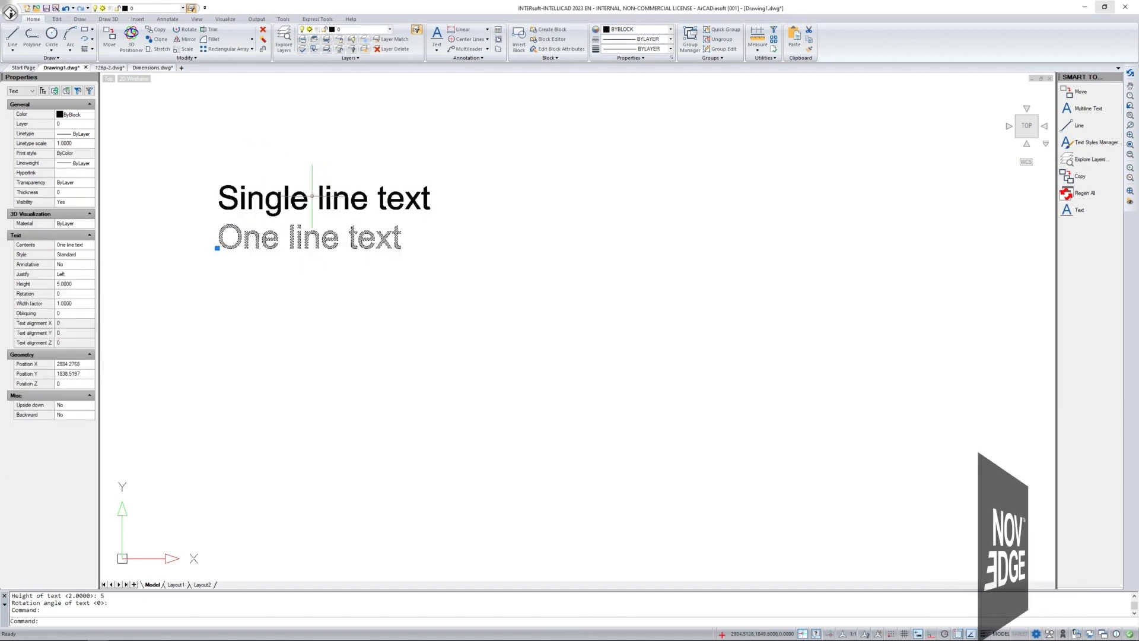
left_click_drag(317, 270, 321, 316)
left_click(321, 316)
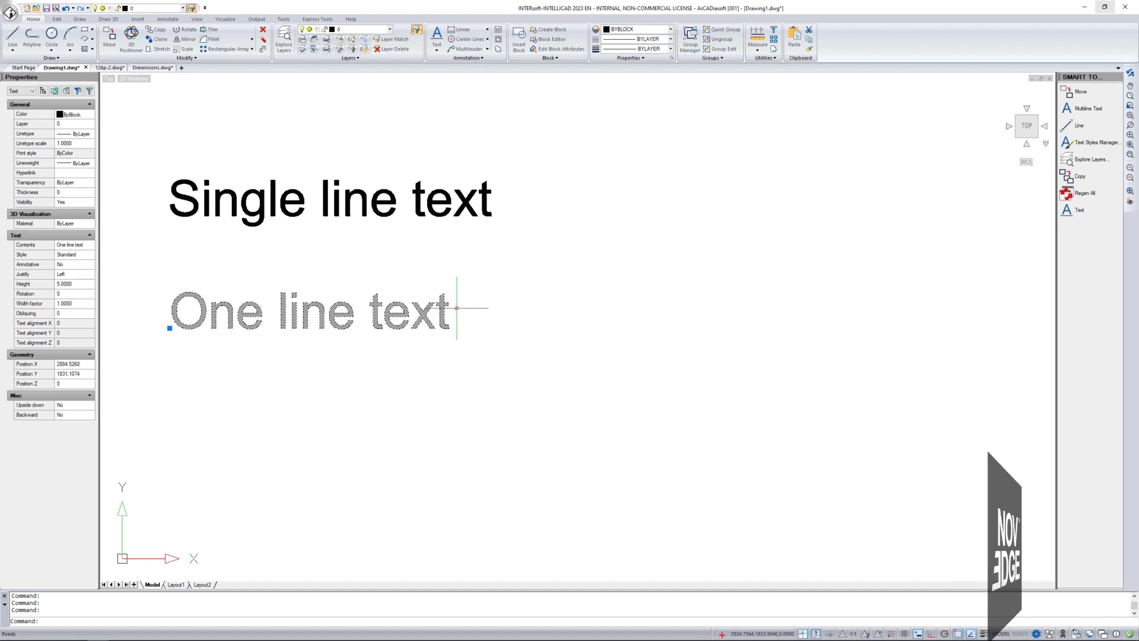
Examine the available editing commands and the height and style properties of the "One line text" object.
left_click_drag(458, 308, 379, 372)
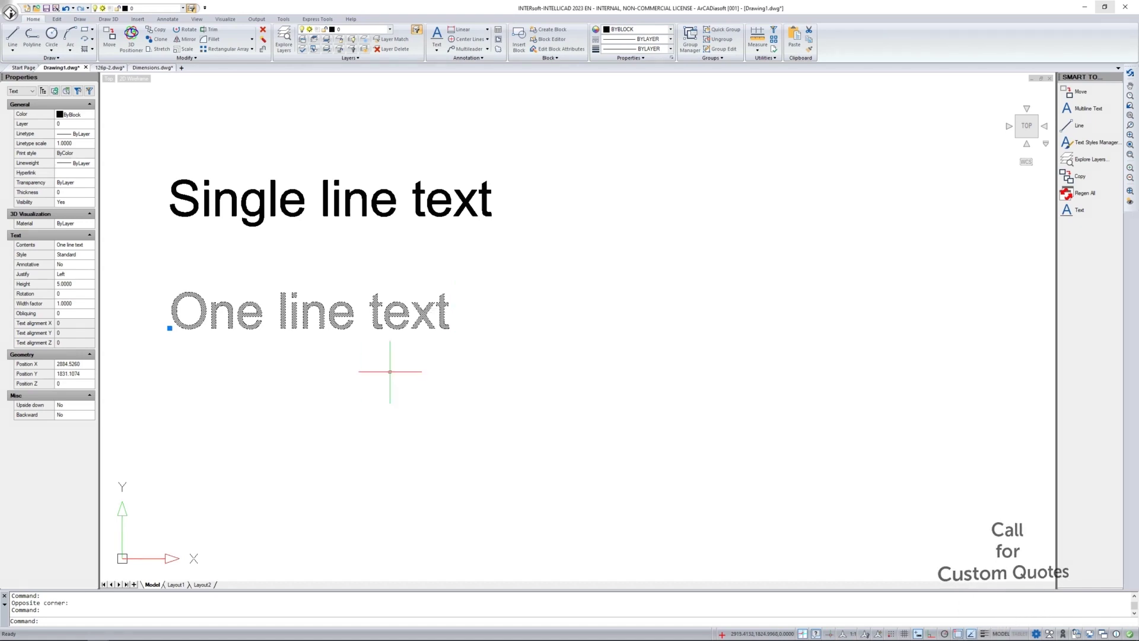
right_click(389, 371)
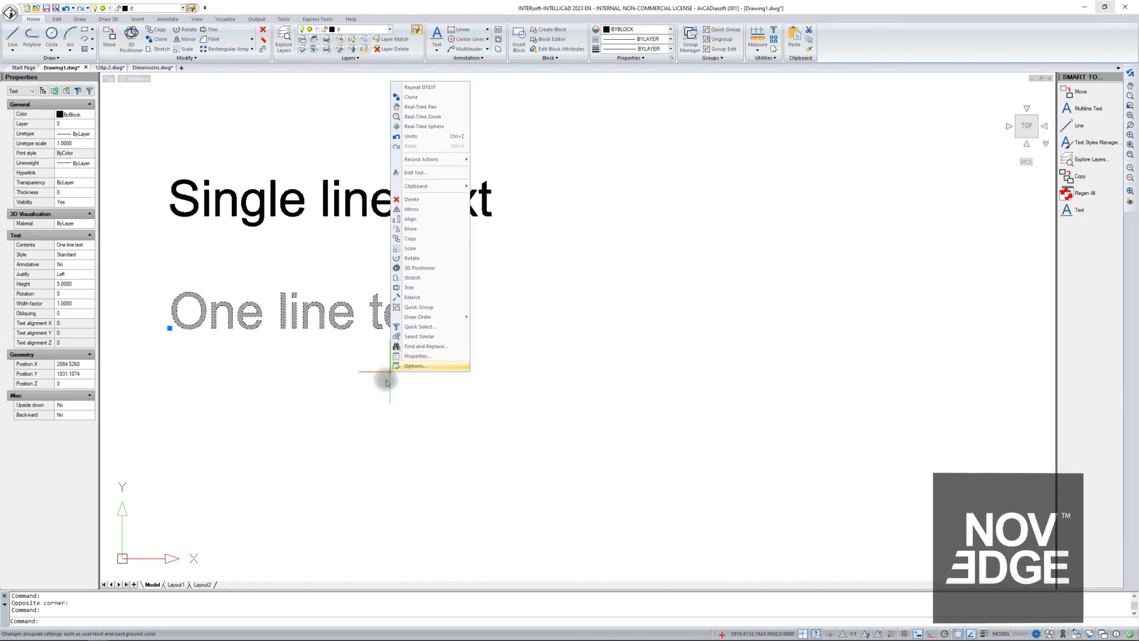
left_click(399, 357)
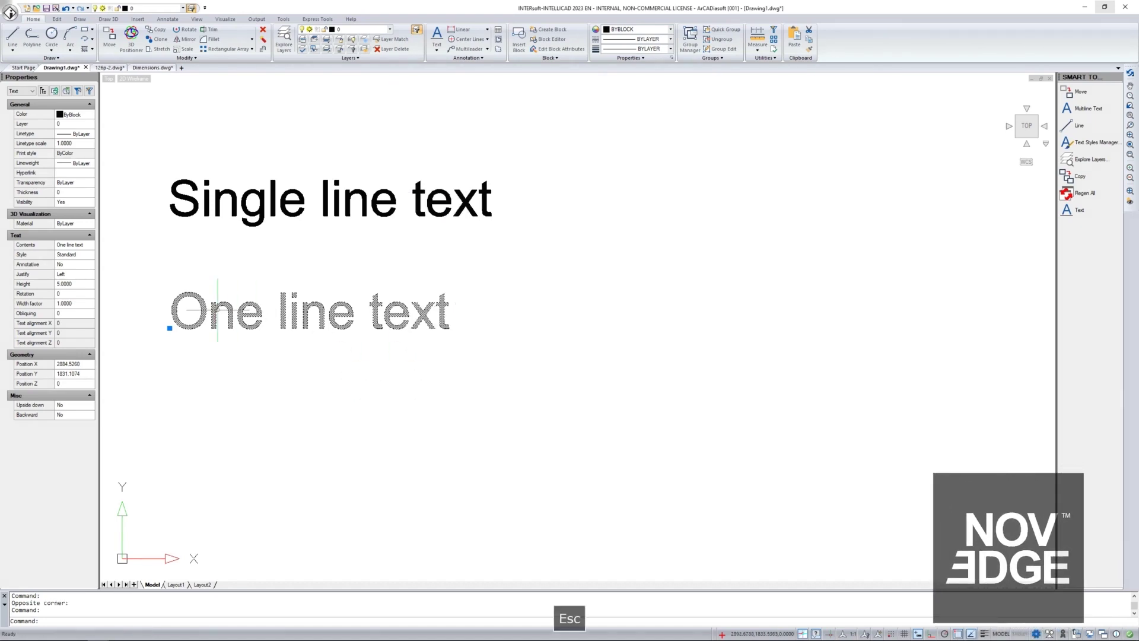
left_click(66, 284)
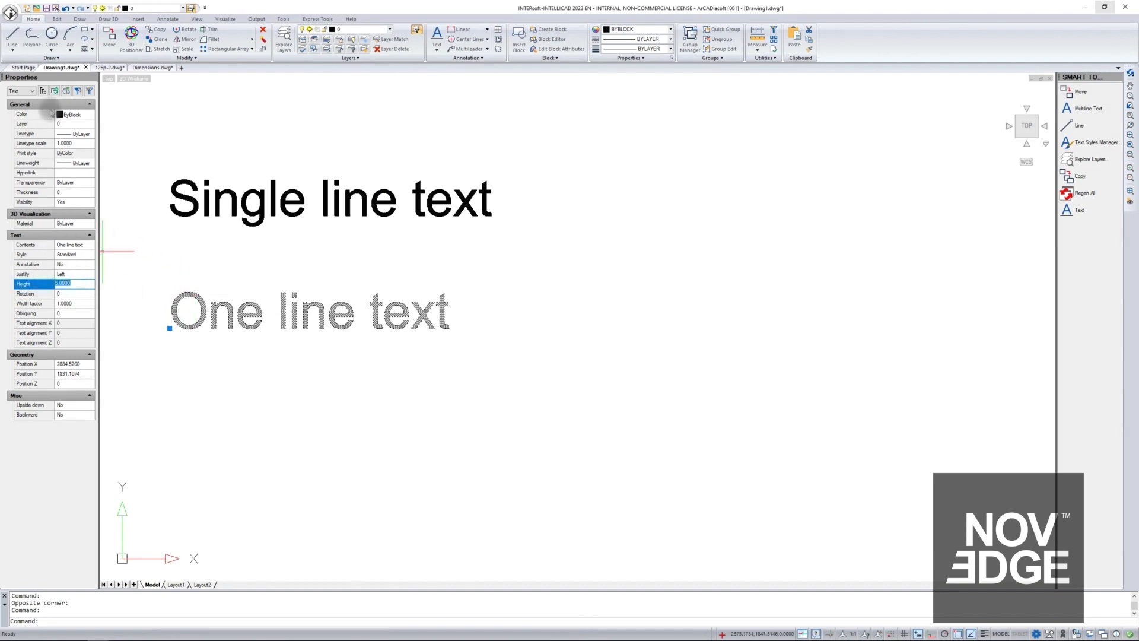
left_click(86, 254)
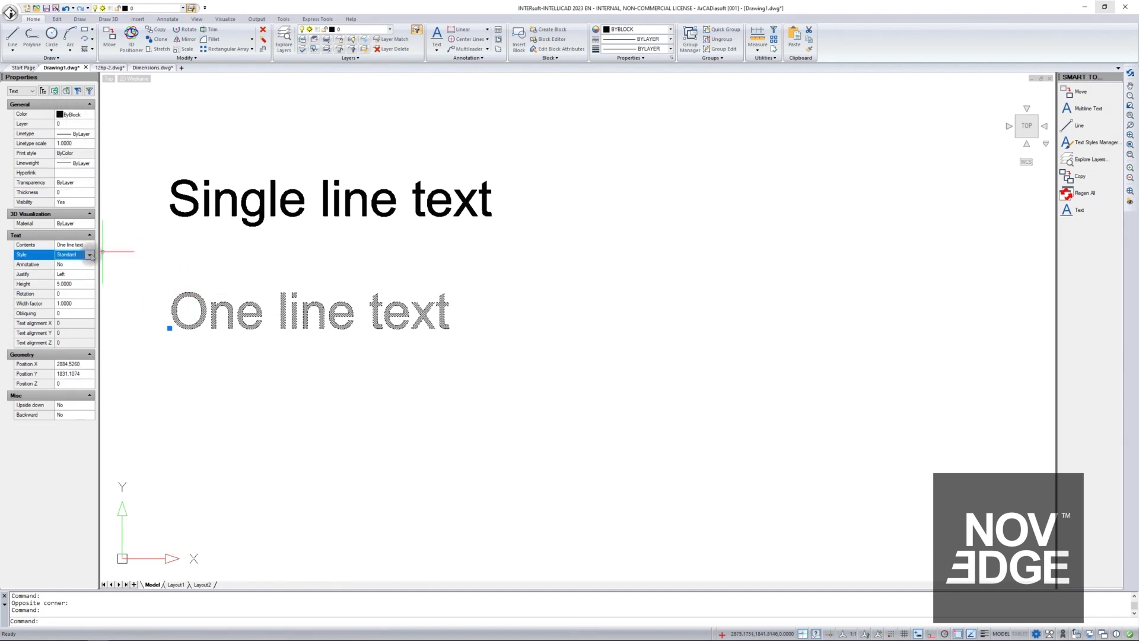
key("Escape")
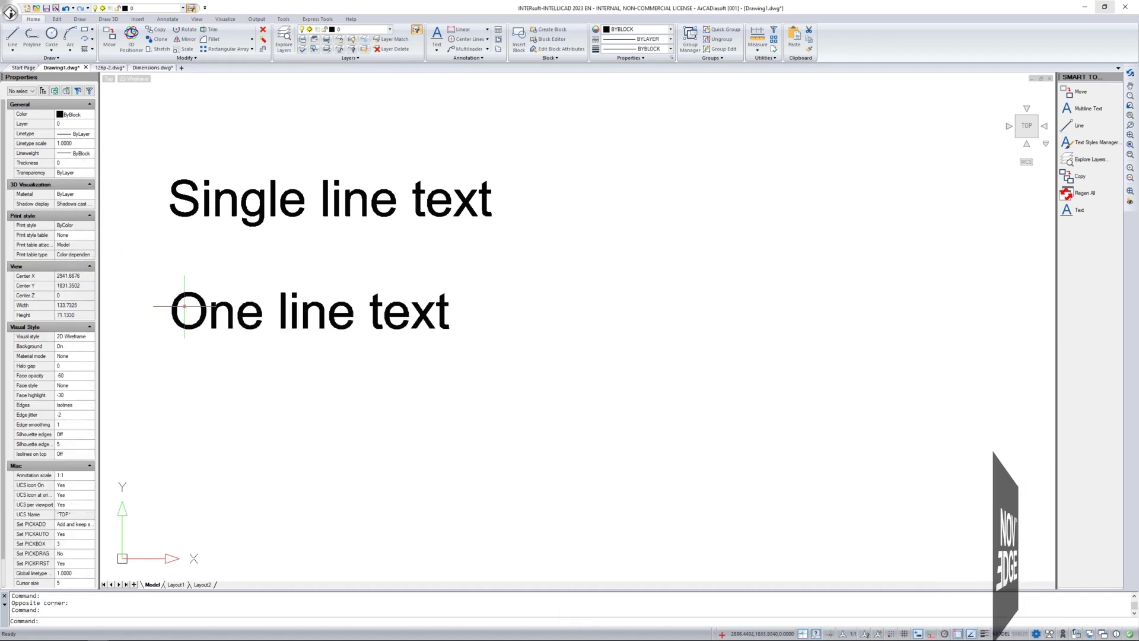
Change the contents property of the lower text object to "One line text 1" and deselect it.
left_click(191, 292)
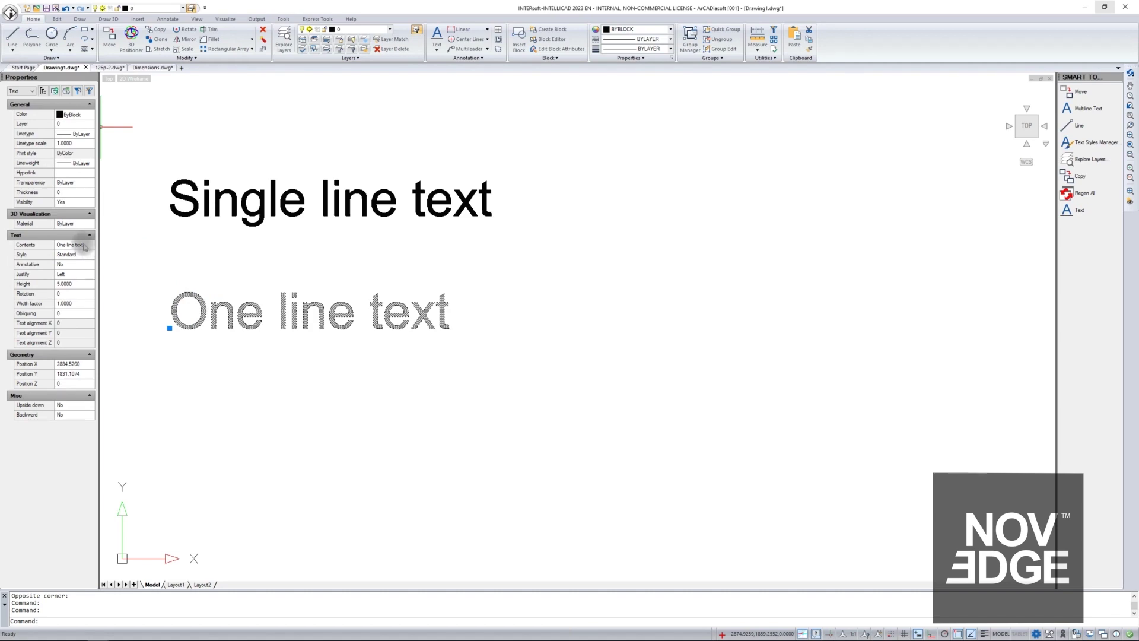
left_click(86, 245)
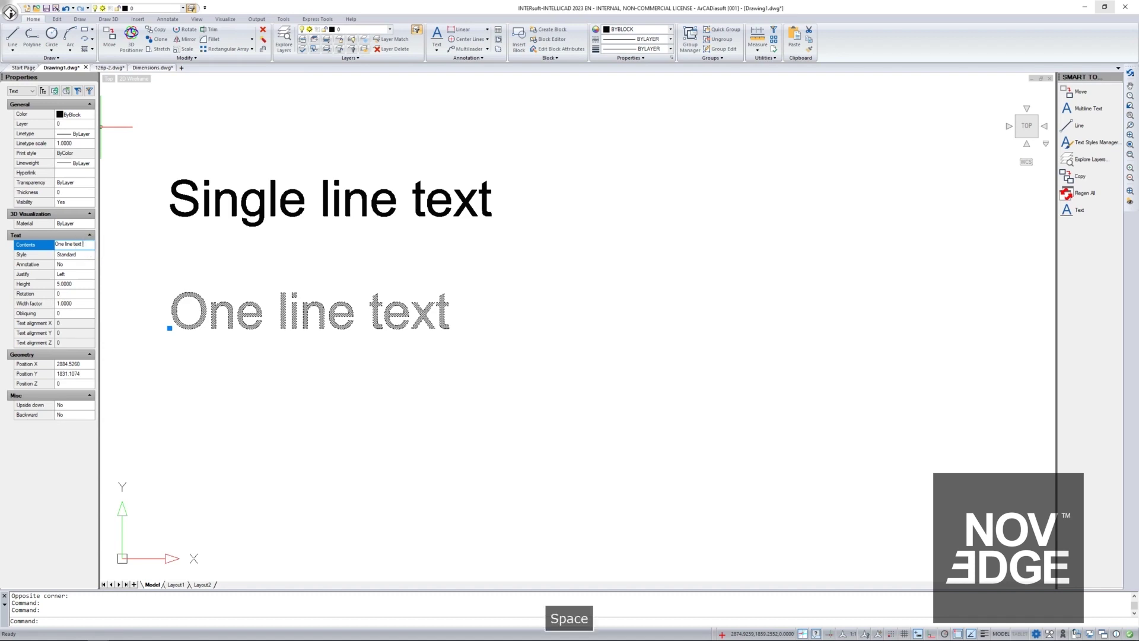
type("1")
key("Return")
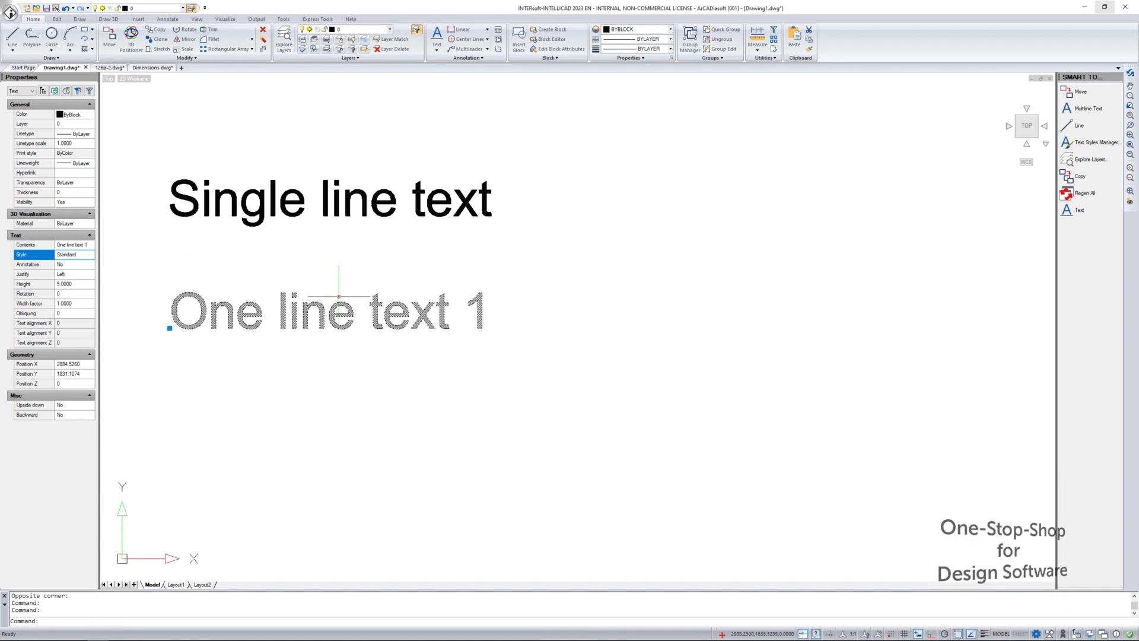
key("Escape")
Open "Single line text" for in-place editing and leave the text edit command.
double_click(331, 204)
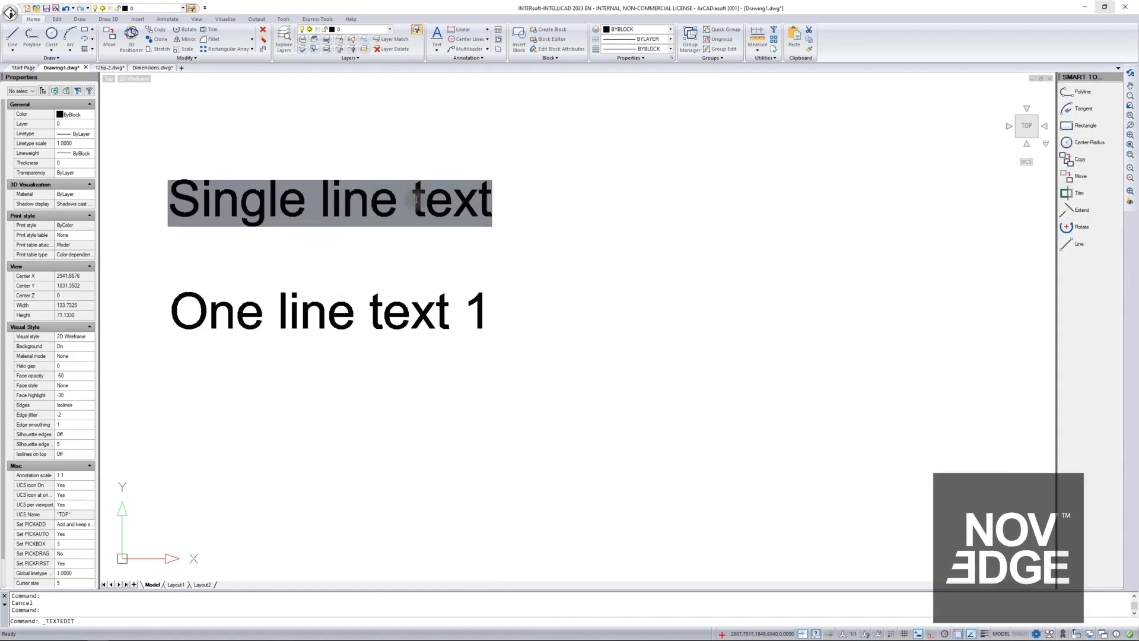
key("Escape")
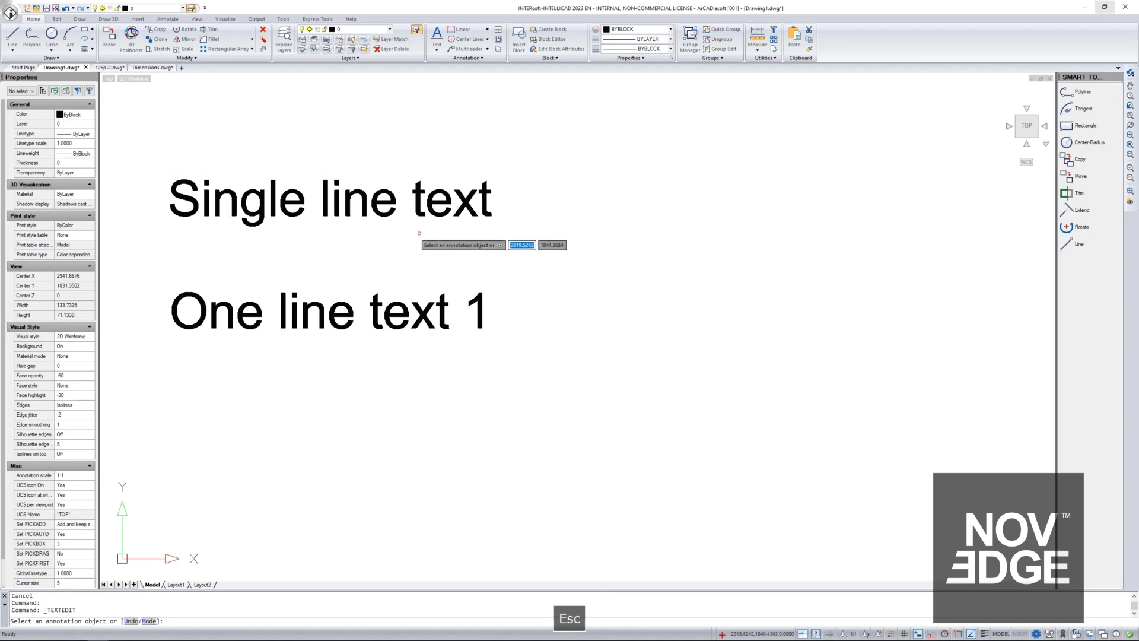
key("Escape")
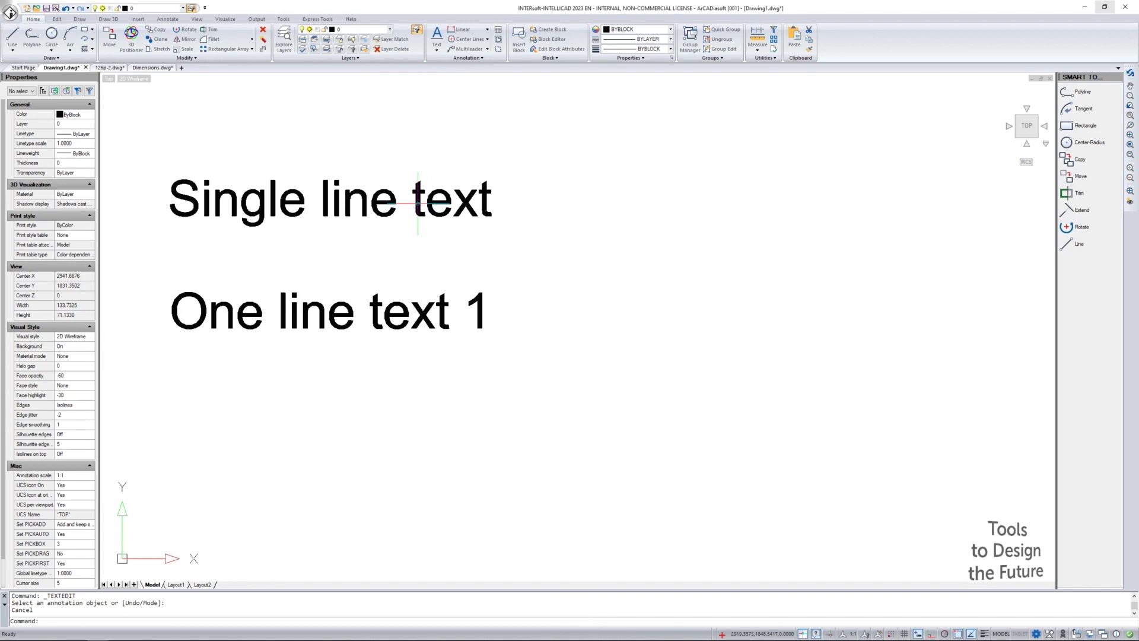
Start a multiline text block about 36 by 41 units beside the two single-line texts.
left_click(437, 53)
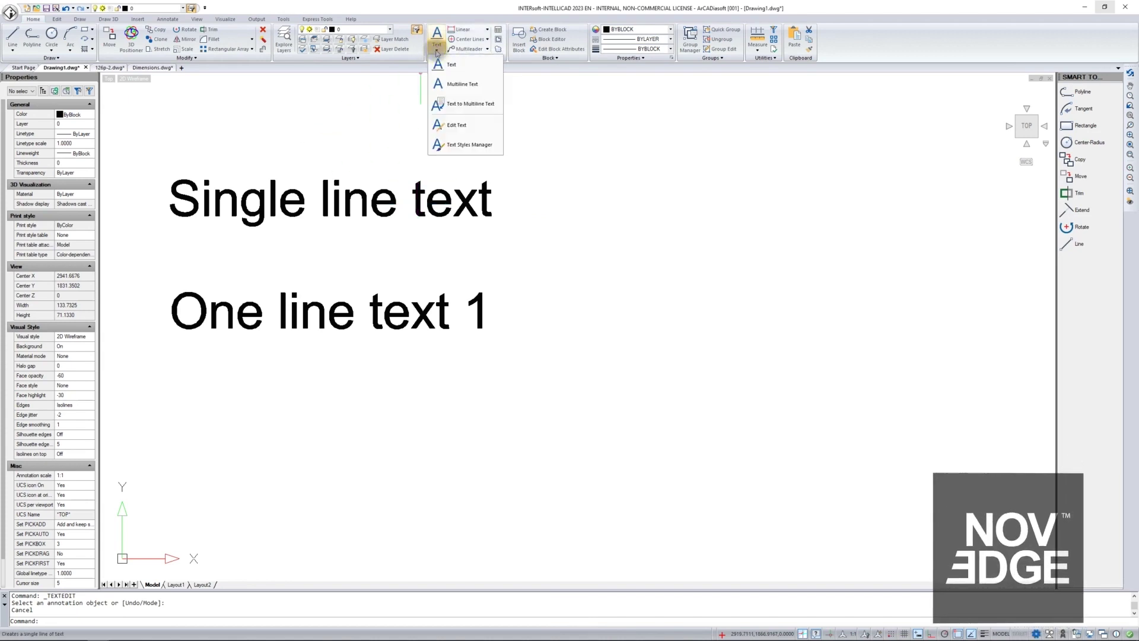
left_click(464, 85)
left_click(577, 158)
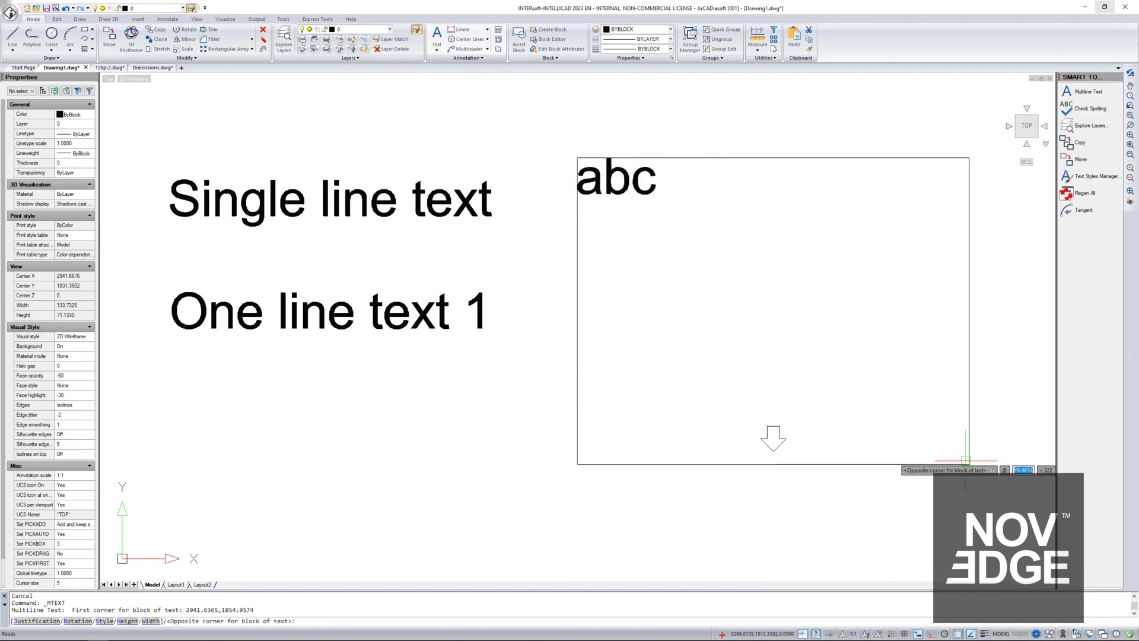
left_click(836, 447)
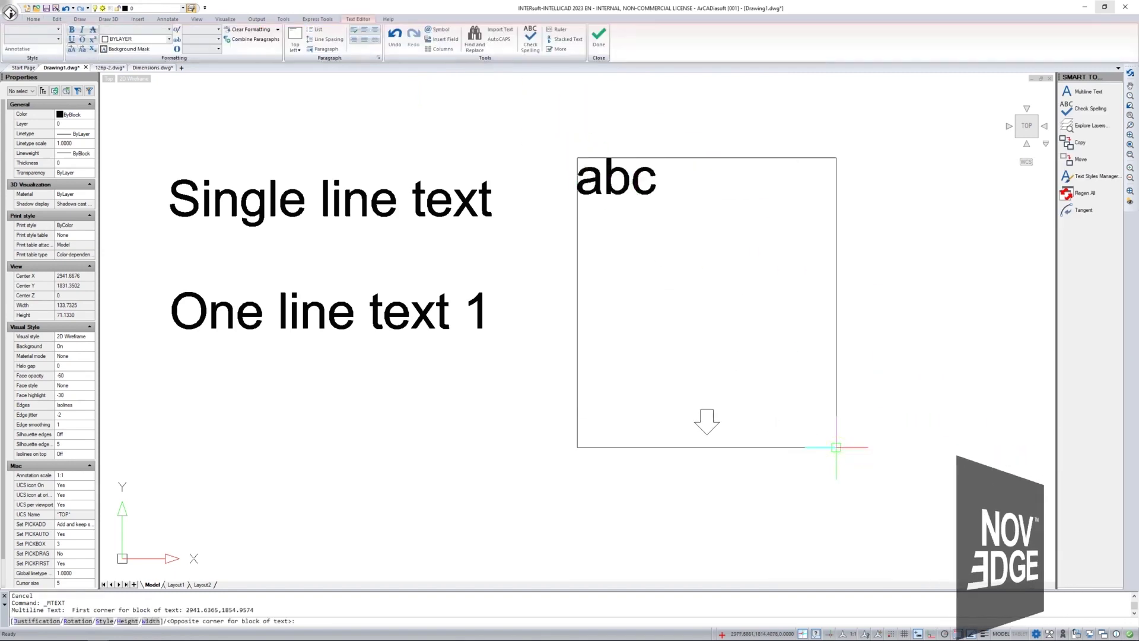
left_click(836, 448)
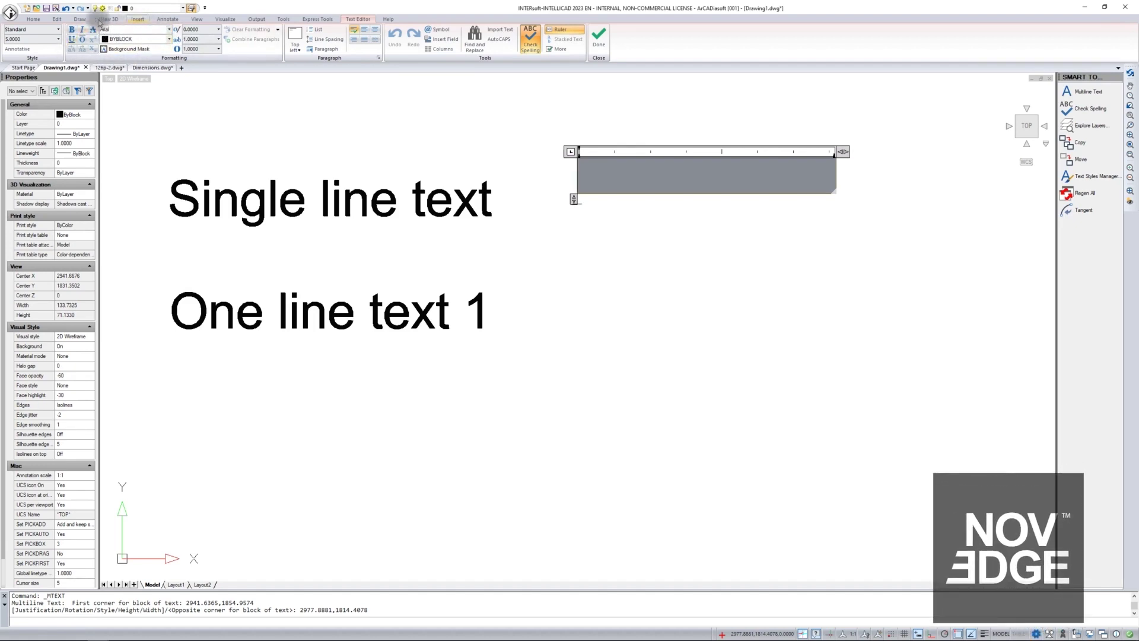
Examine the fonts available for the multiline text, keeping the current font.
left_click(170, 29)
scroll(141, 77, "down", 1)
scroll(130, 172, "down", 2)
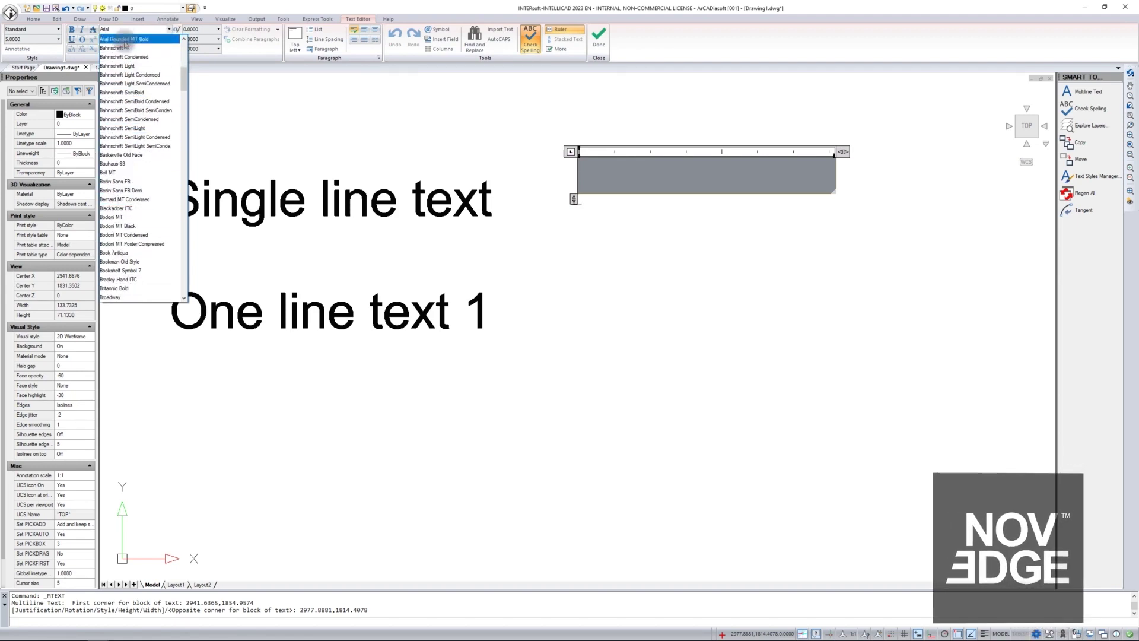
scroll(130, 171, "down", 15)
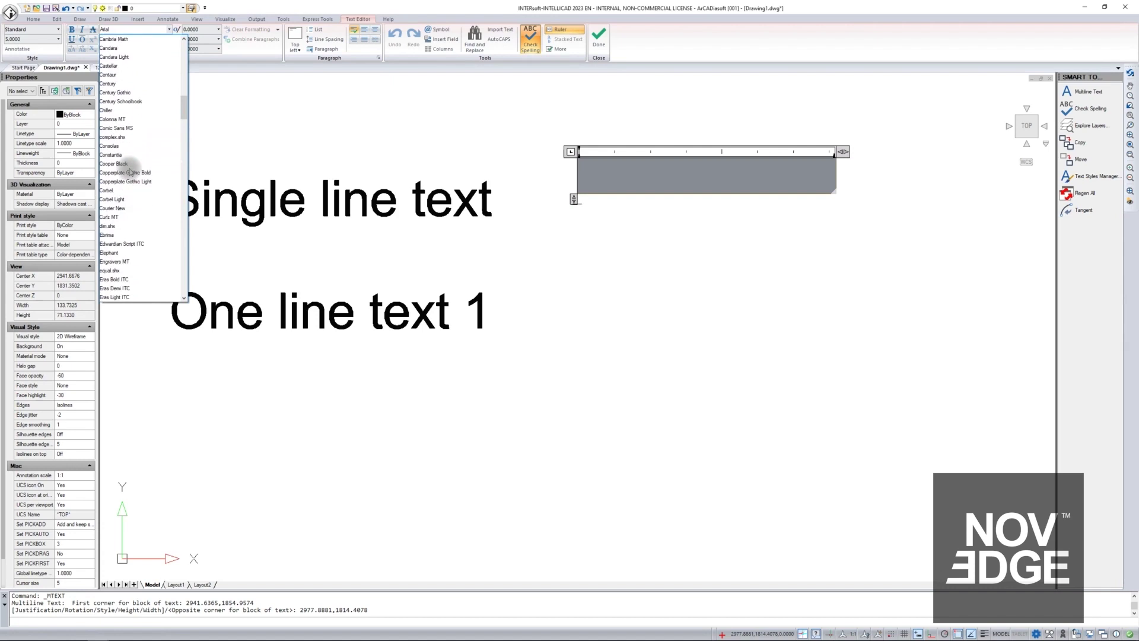
scroll(130, 172, "down", 9)
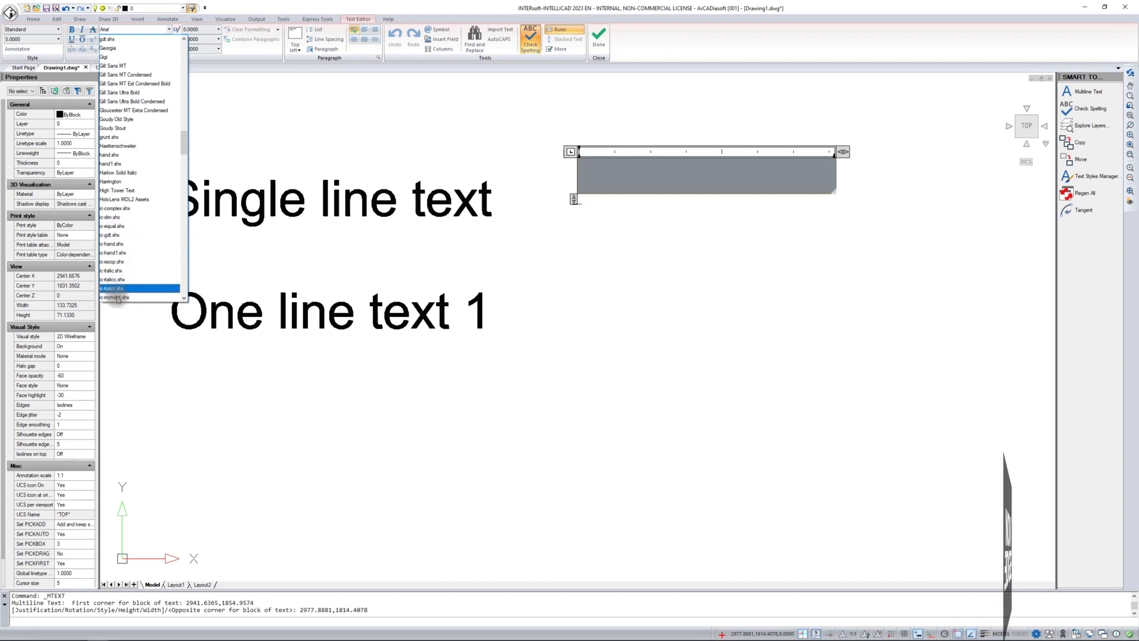
left_click(264, 8)
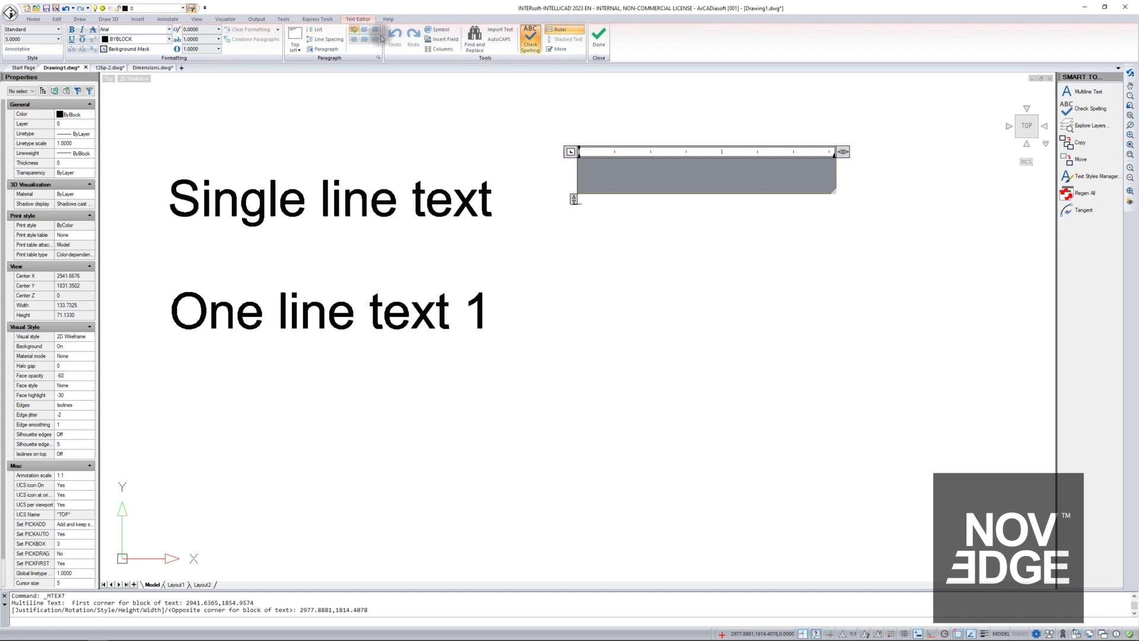
Examine the symbols available for insertion in the multiline text without choosing one.
left_click(353, 31)
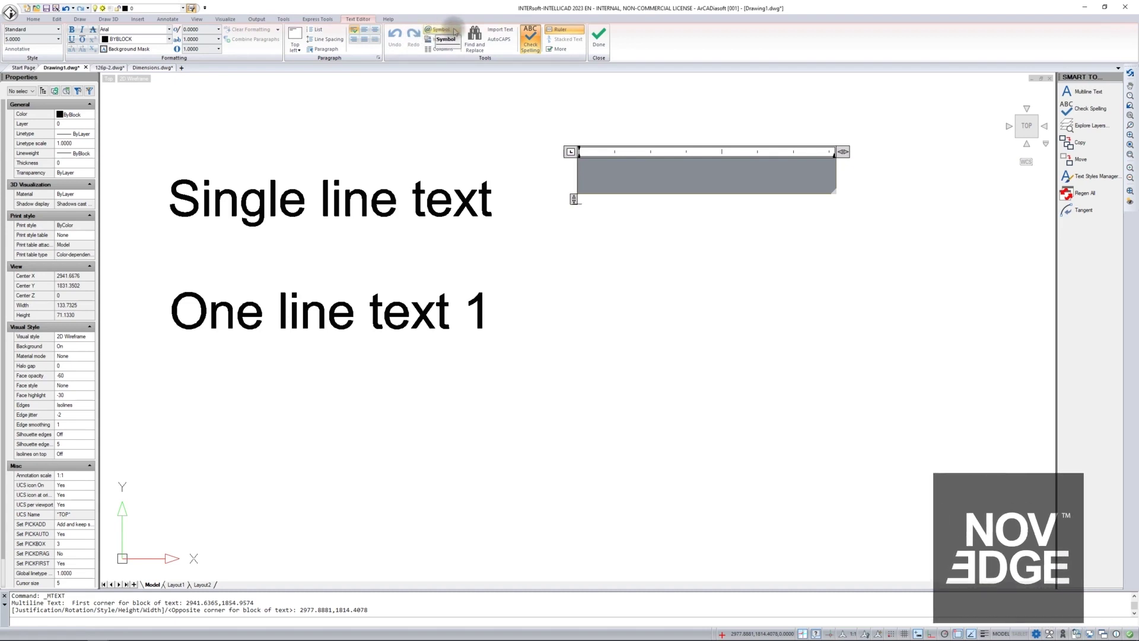
left_click(455, 31)
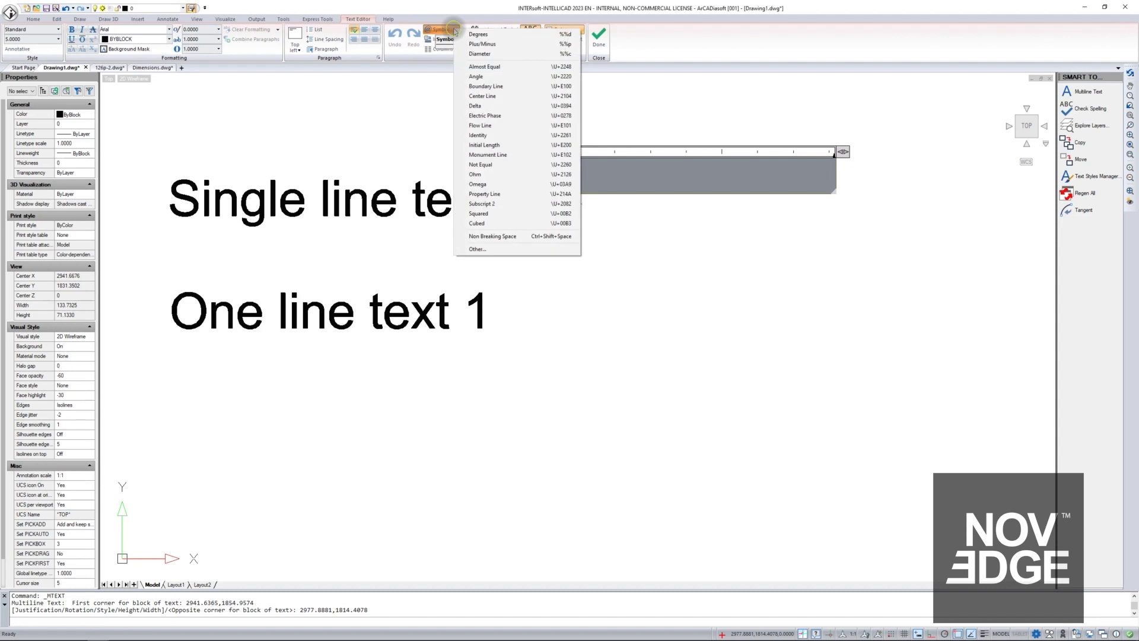
left_click(455, 30)
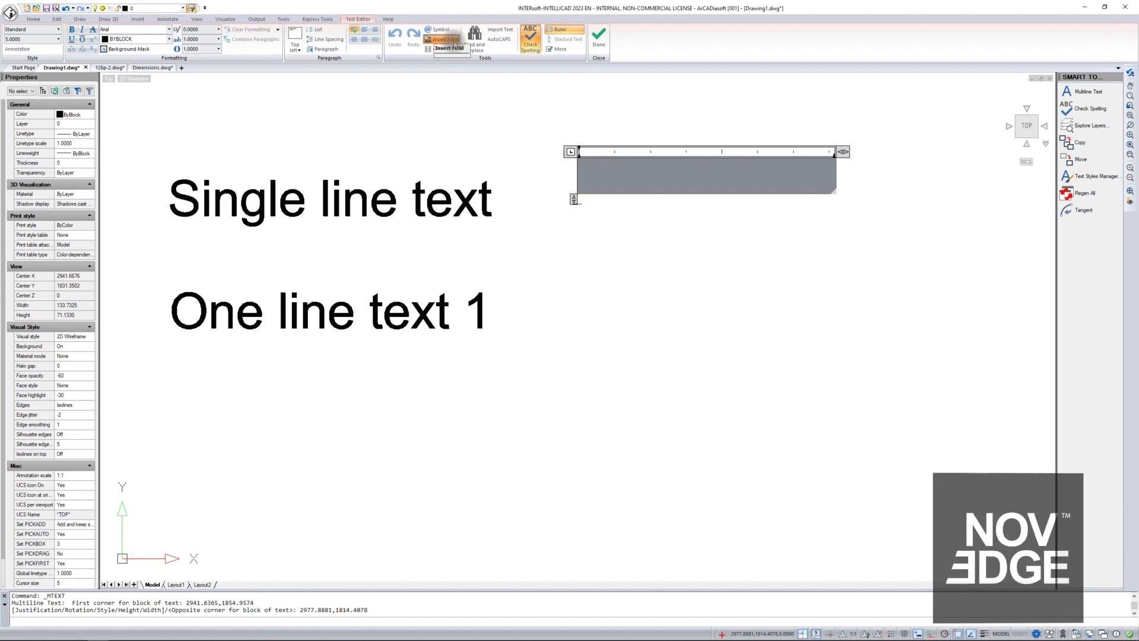
Examine the insertable fields and the formats of the Date field, and close the Field dialog without inserting anything.
left_click(452, 40)
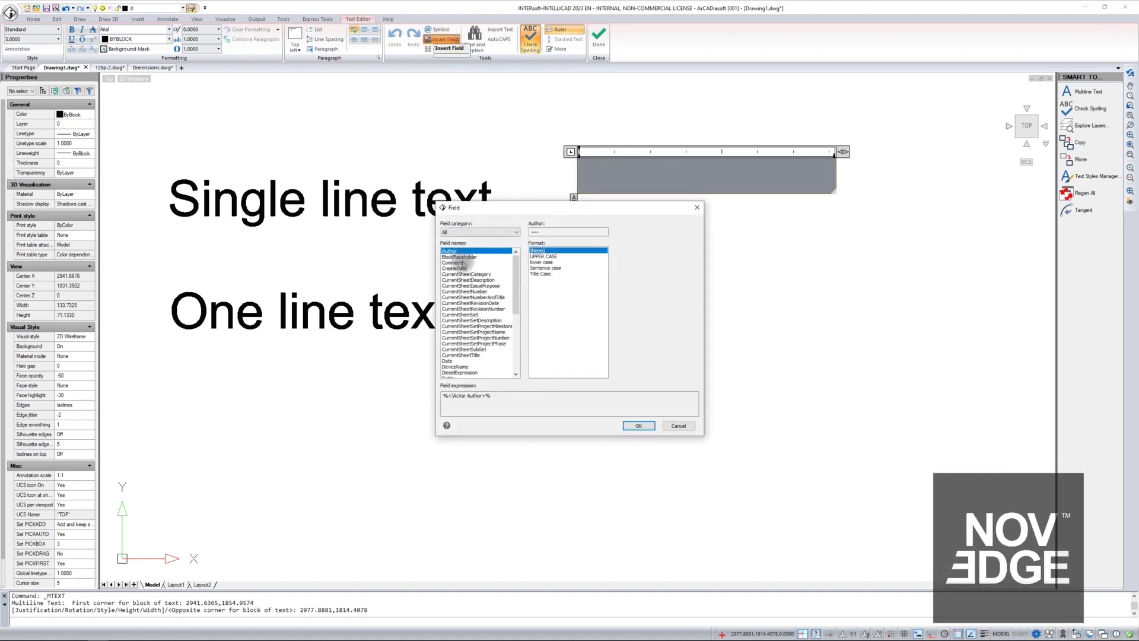
left_click(448, 361)
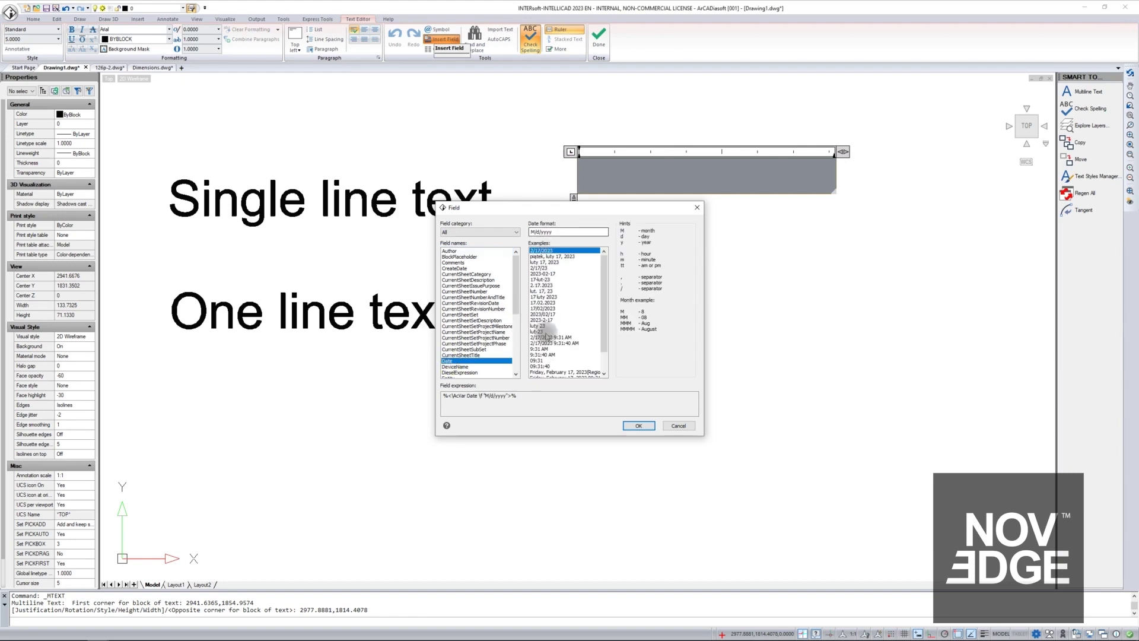
mouse_move(516, 288)
left_mouse_down()
mouse_move(517, 356)
mouse_move(520, 279)
mouse_move(524, 298)
left_mouse_up()
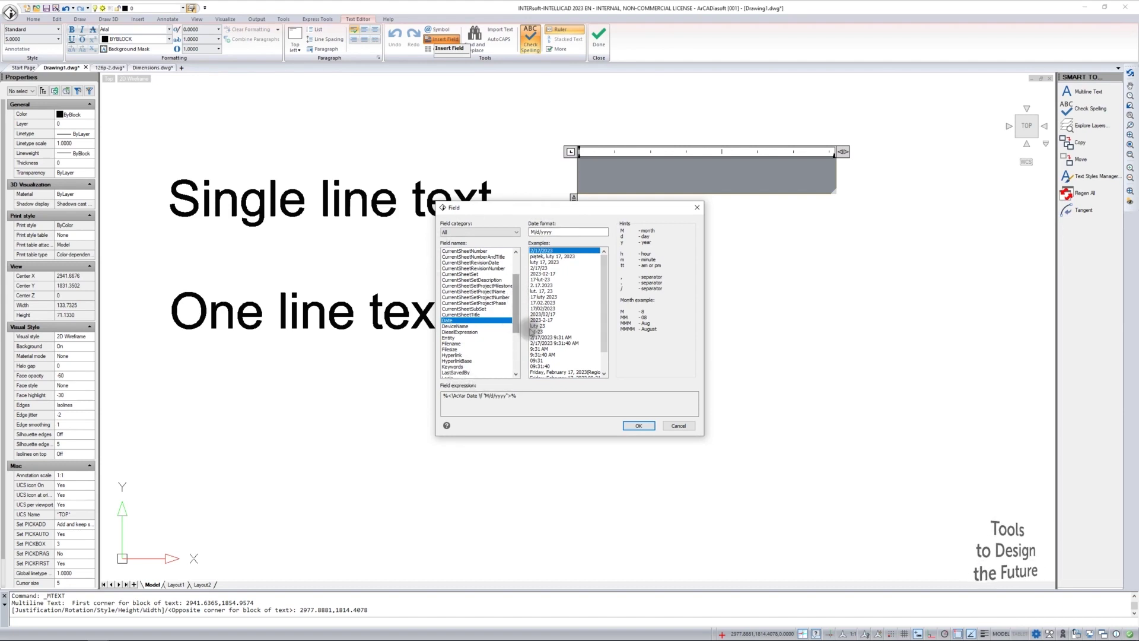
left_click(697, 207)
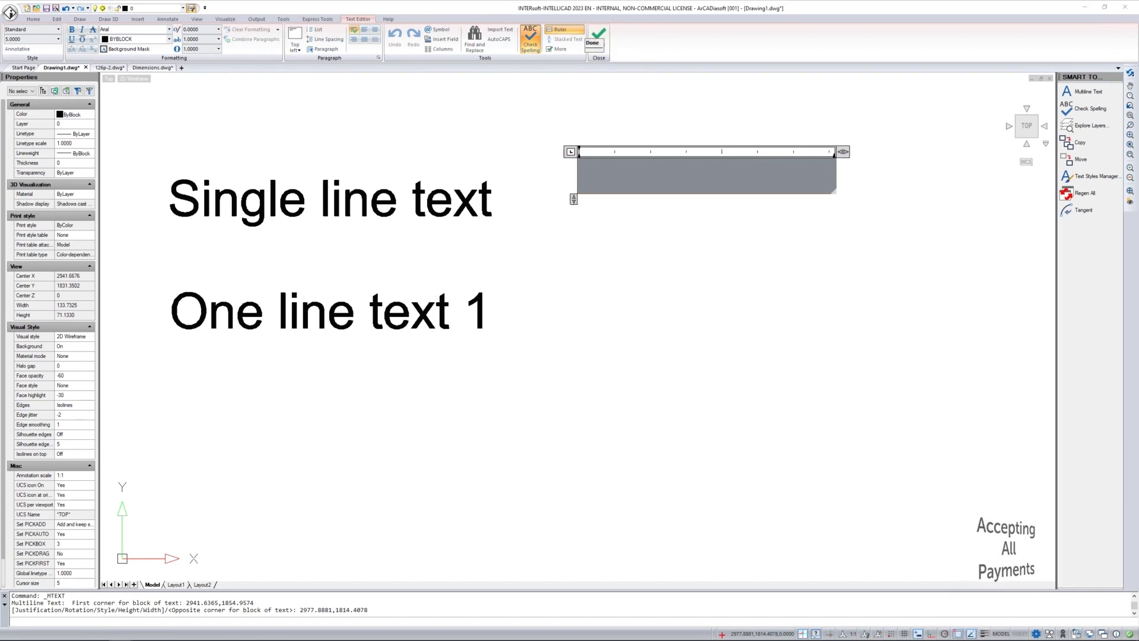
Enter "Text multi-line" as the first paragraph of the multiline text and begin a new line.
type("TEX")
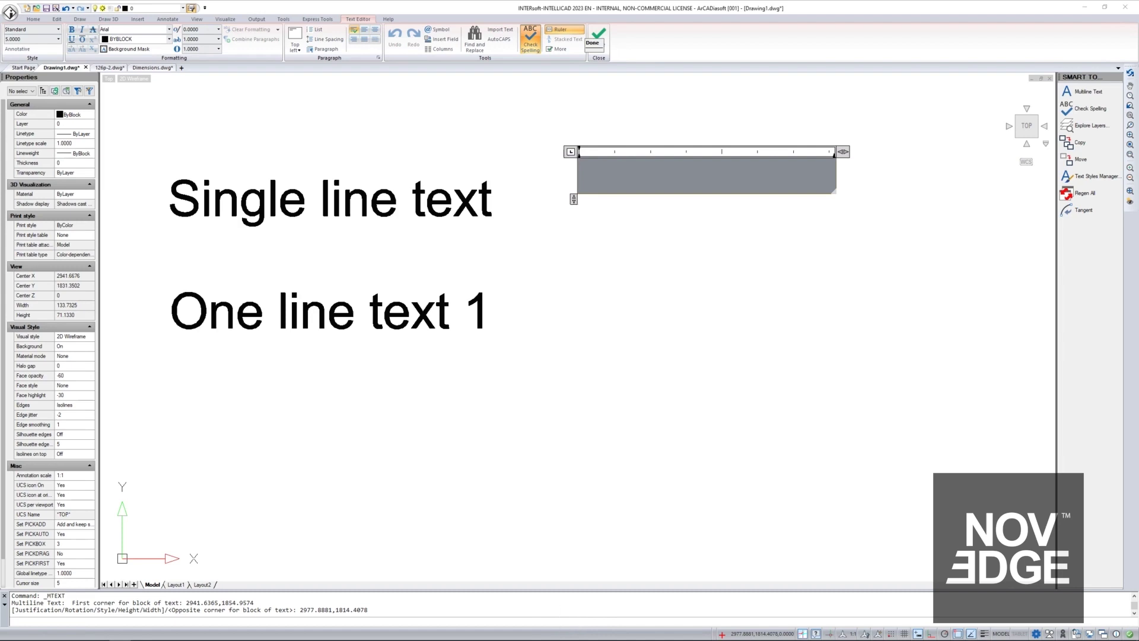
left_click(585, 170)
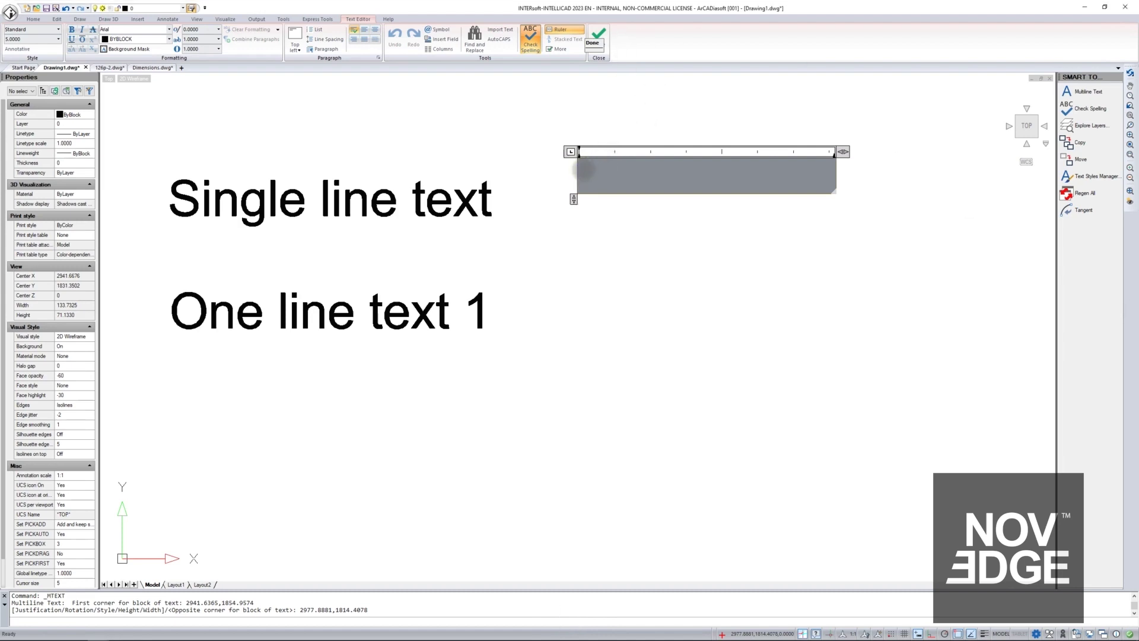
type("Te")
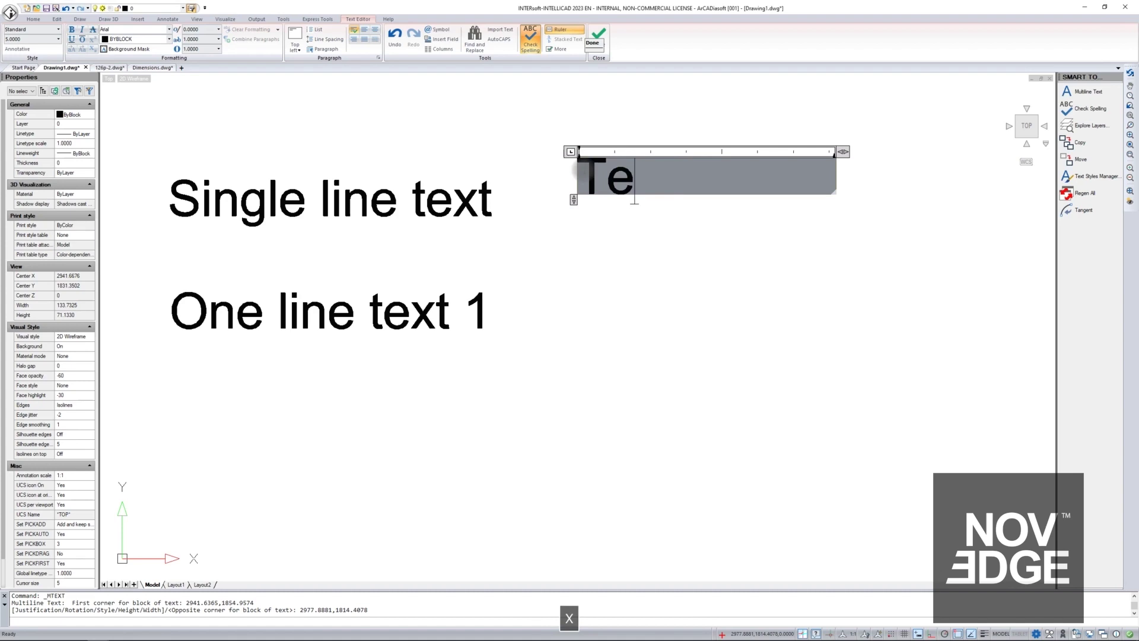
type("xt ")
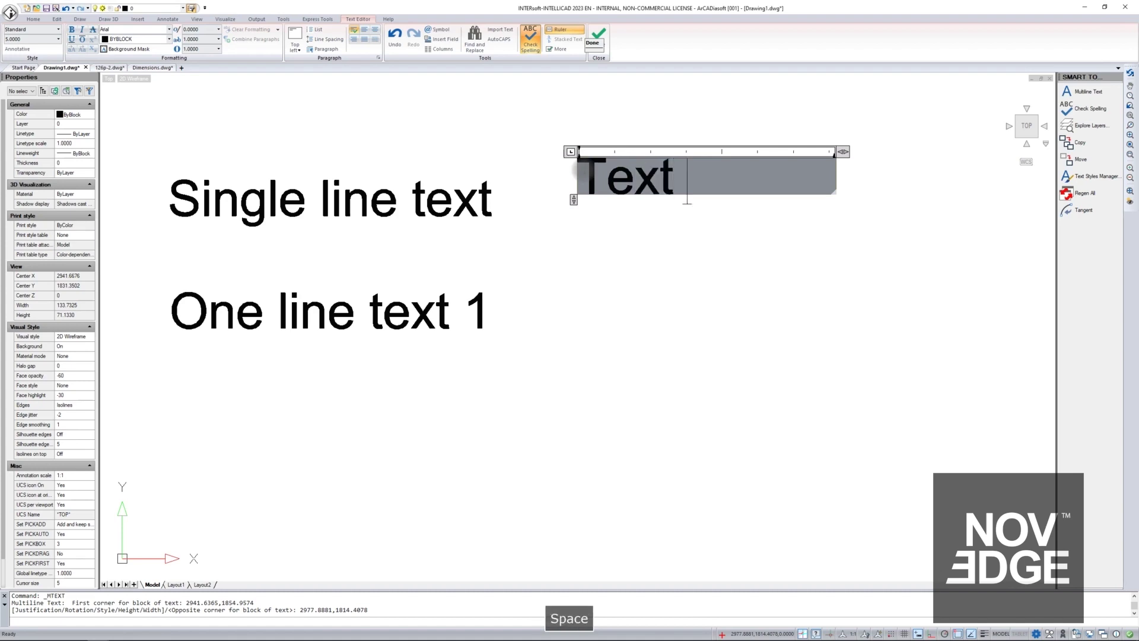
type("multi")
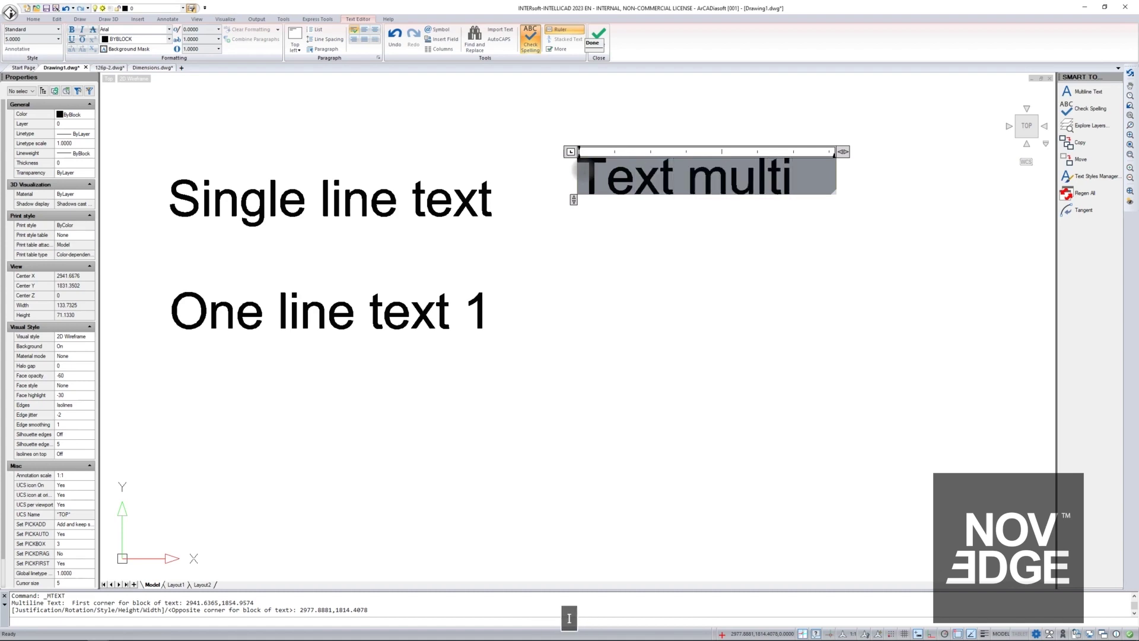
type("-line")
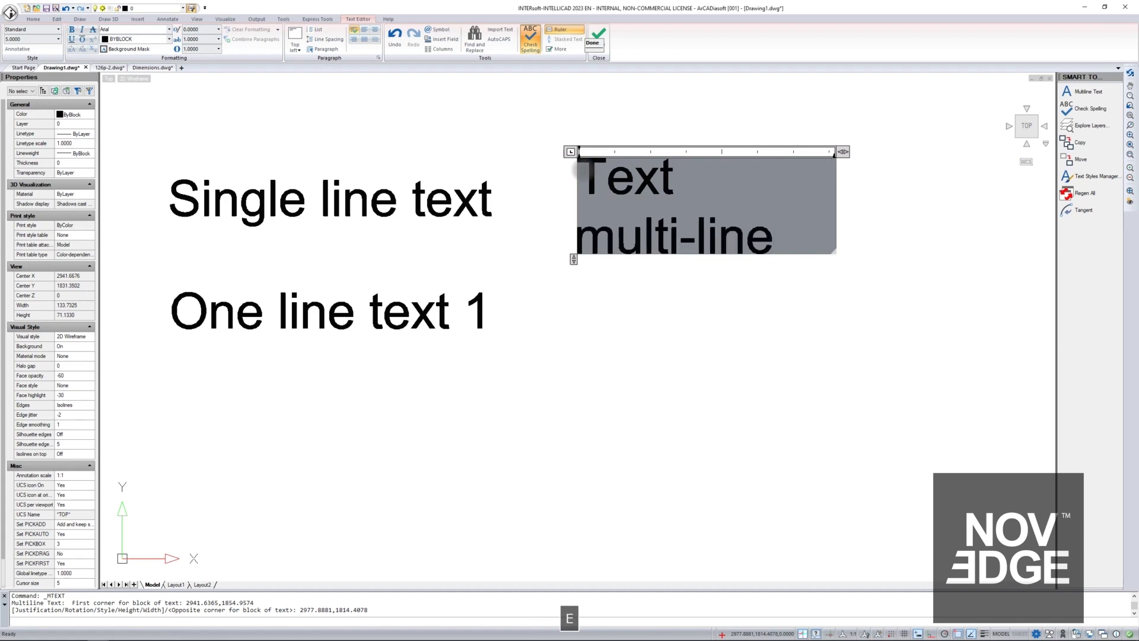
key("Return")
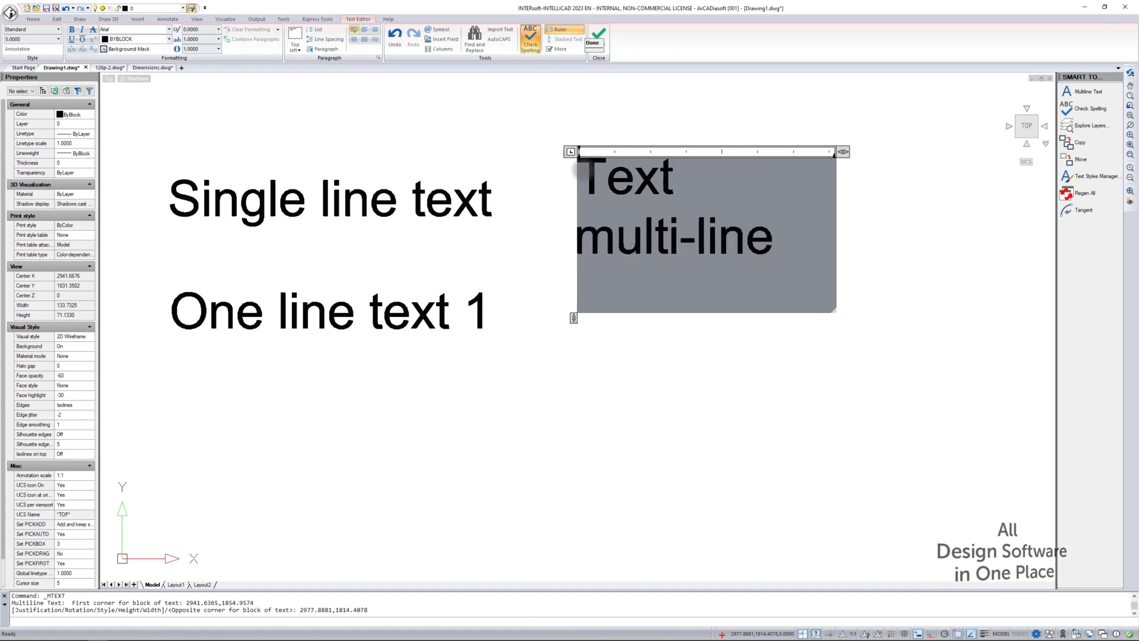
Add "Next line of text" as the second paragraph, correcting the spelling of "line", and finish the multiline text.
type("Next")
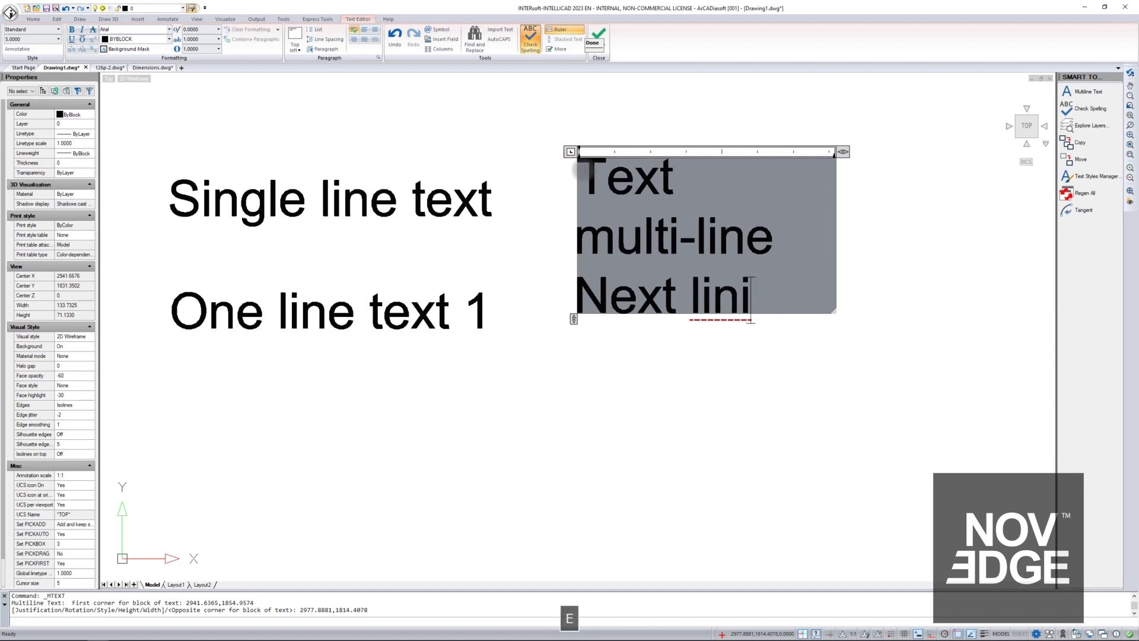
type(" linie of")
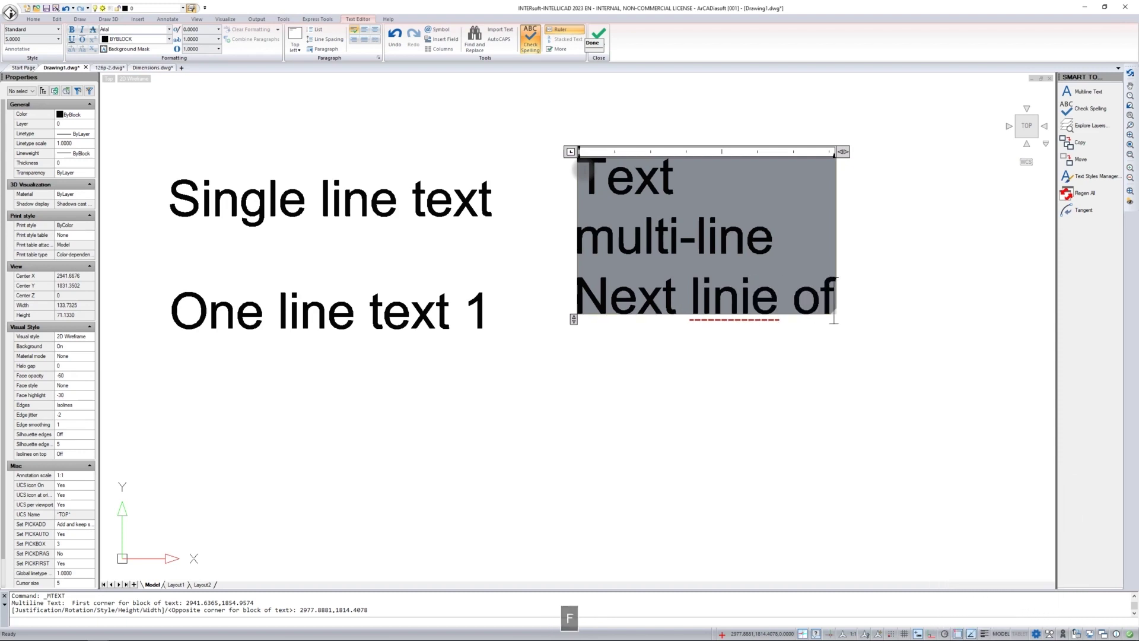
type(" text")
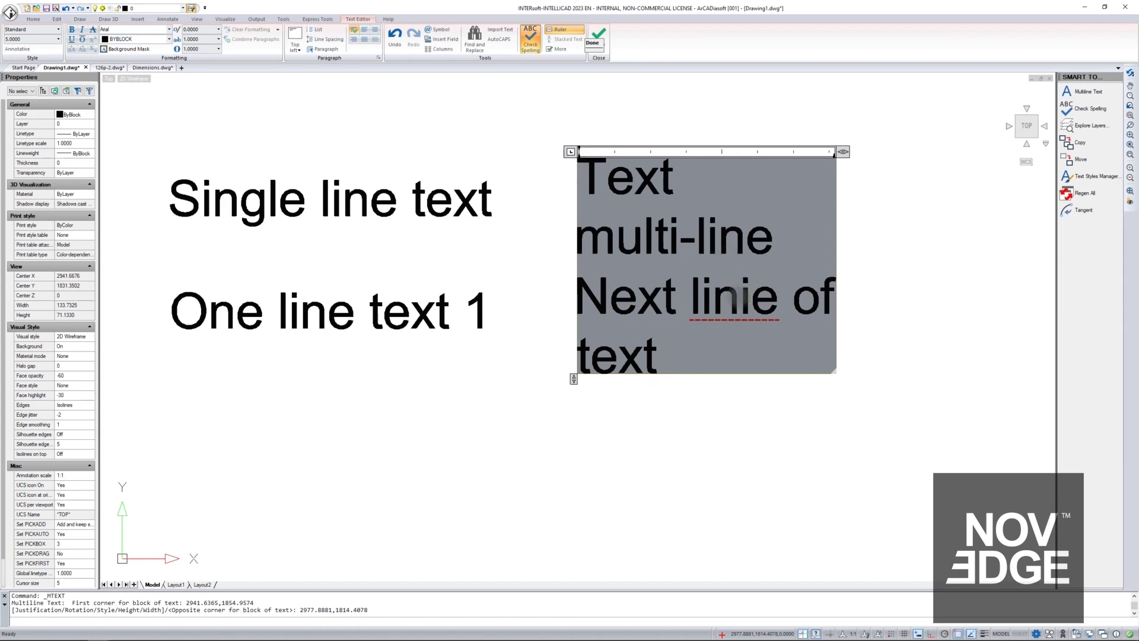
key("Delete")
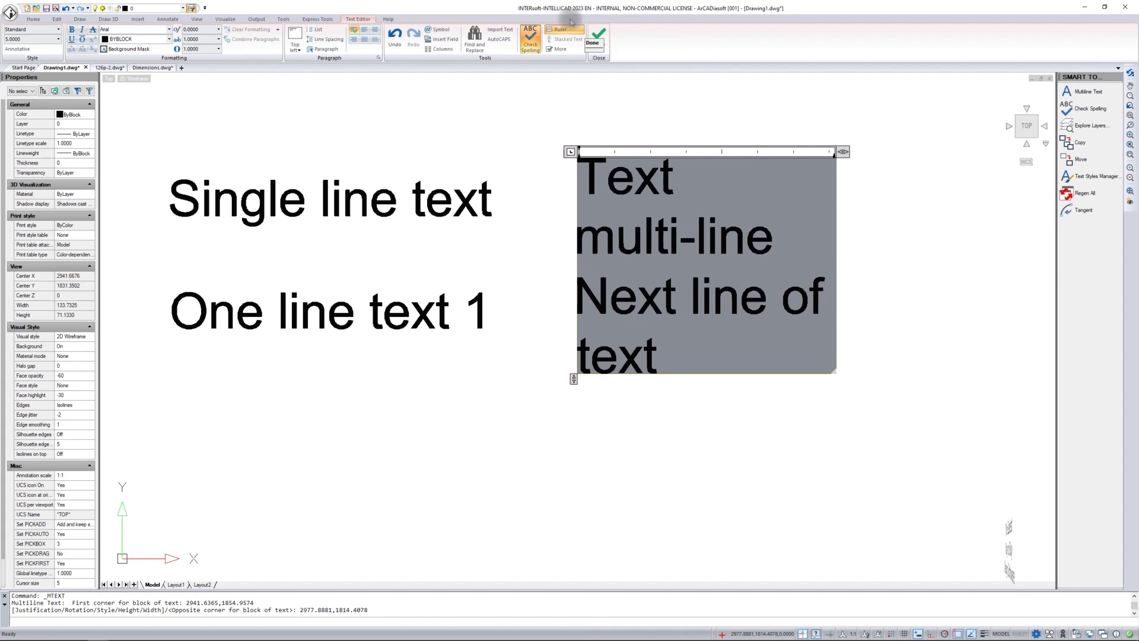
left_click(874, 224)
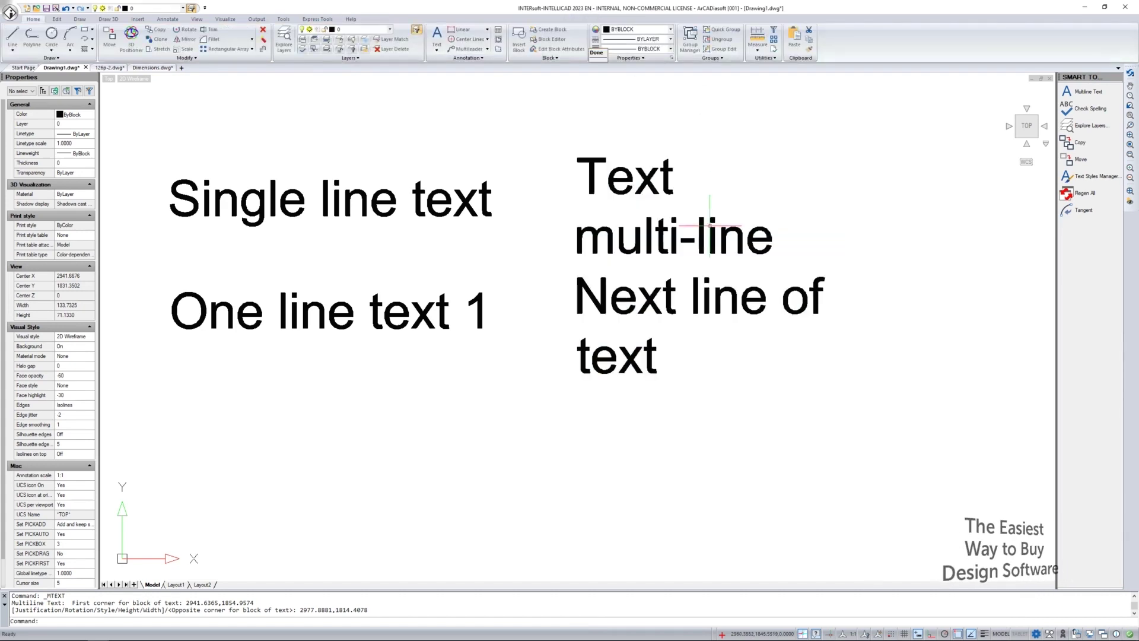
Create a multiline text block about 87 by 20 units below the previous one, reading "Today is a warm day, the temperature is 28".
left_click(436, 48)
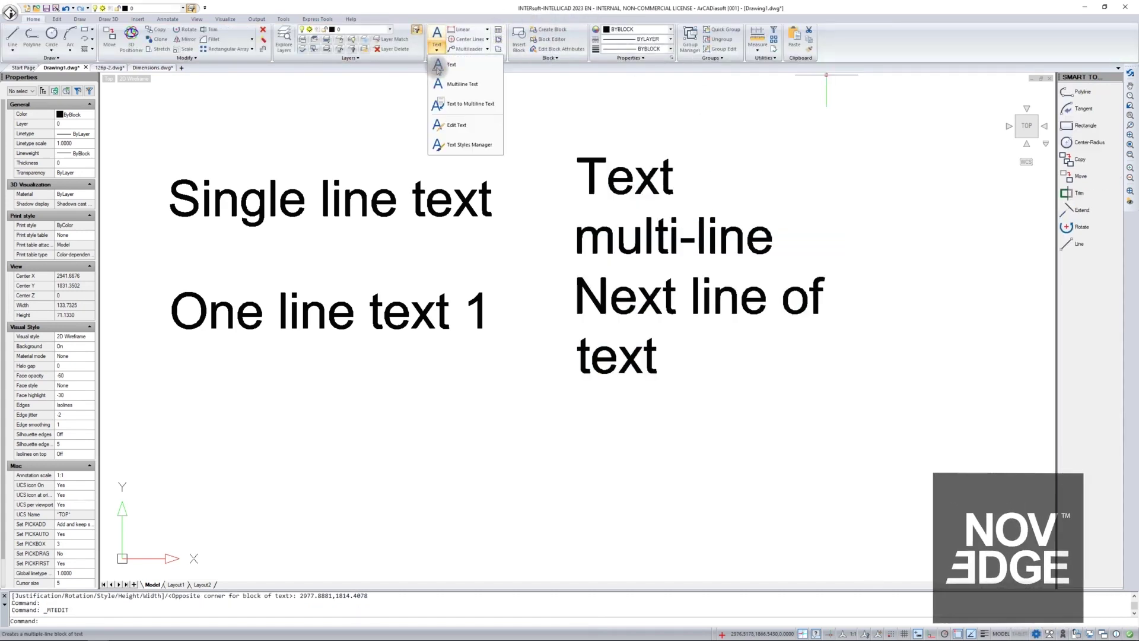
left_click(438, 83)
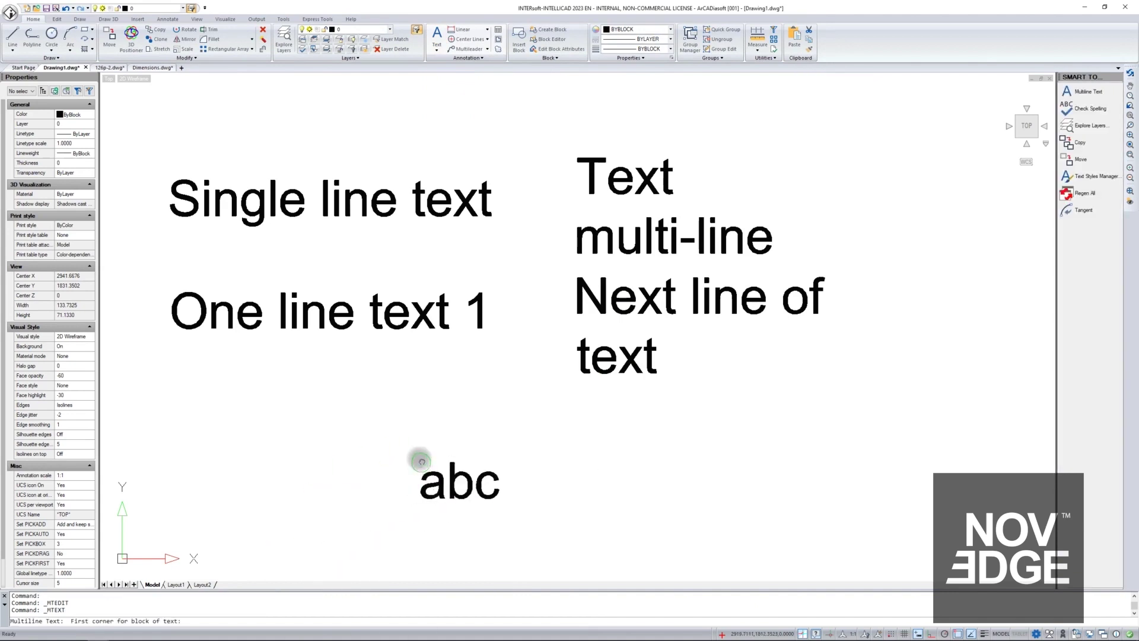
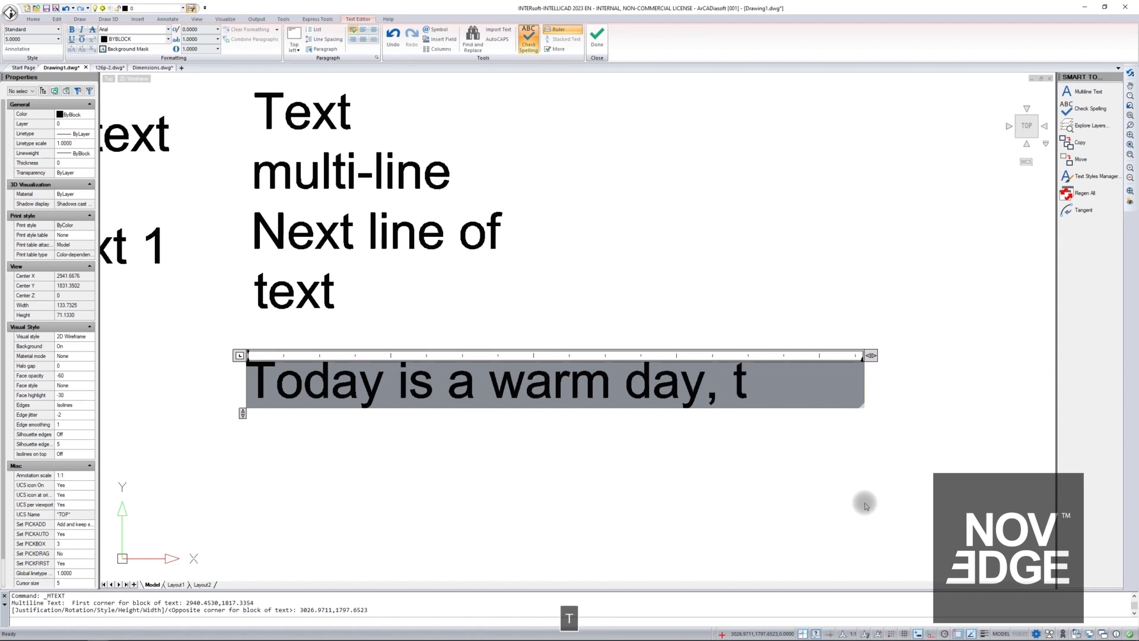
type("e t")
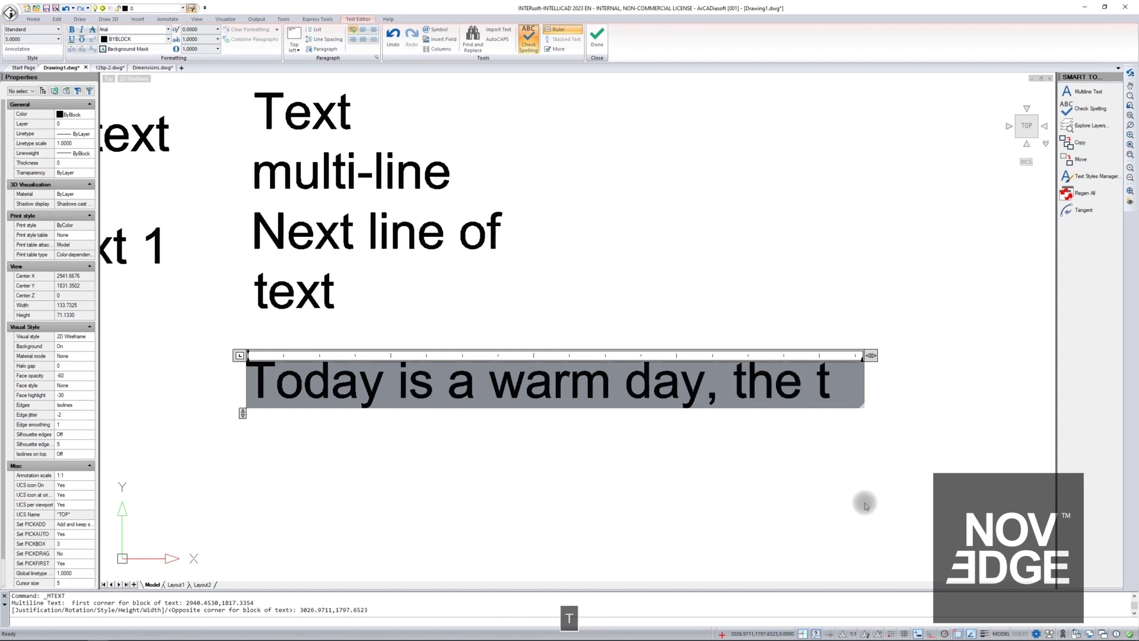
type("em")
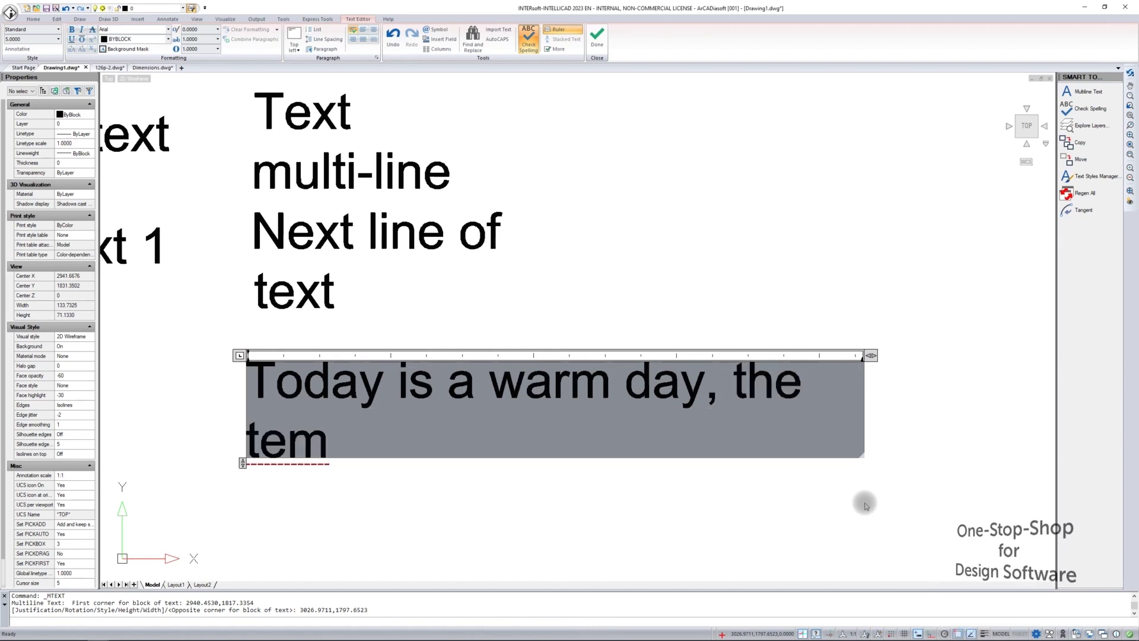
type("pera")
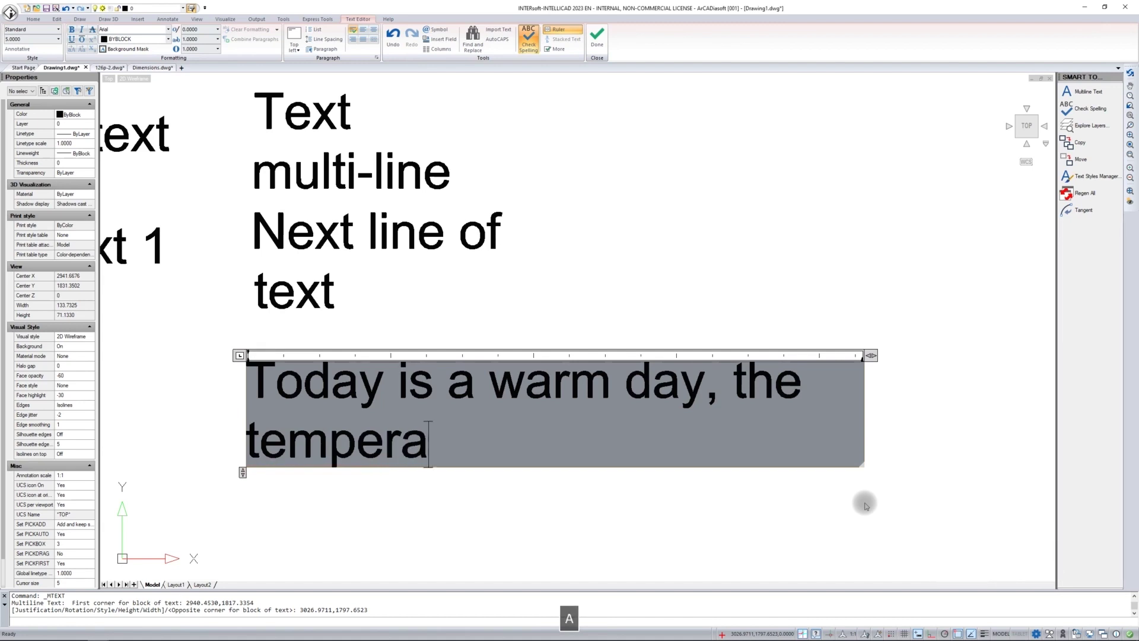
type("ture is 28")
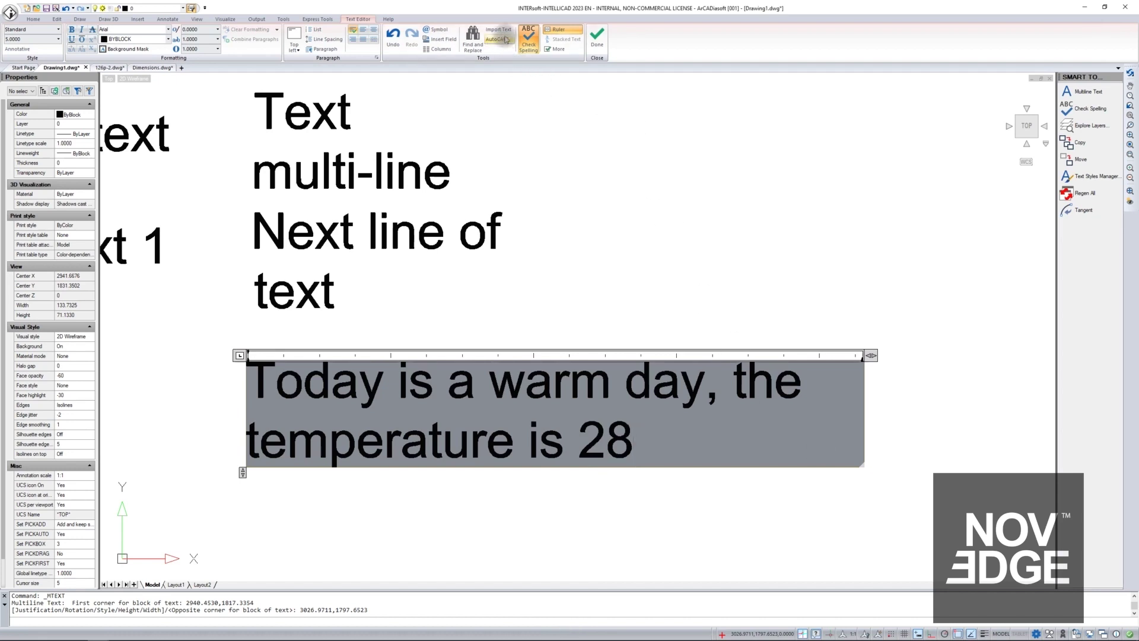
Insert the Degrees symbol after "28" in the multiline text.
left_click(442, 31)
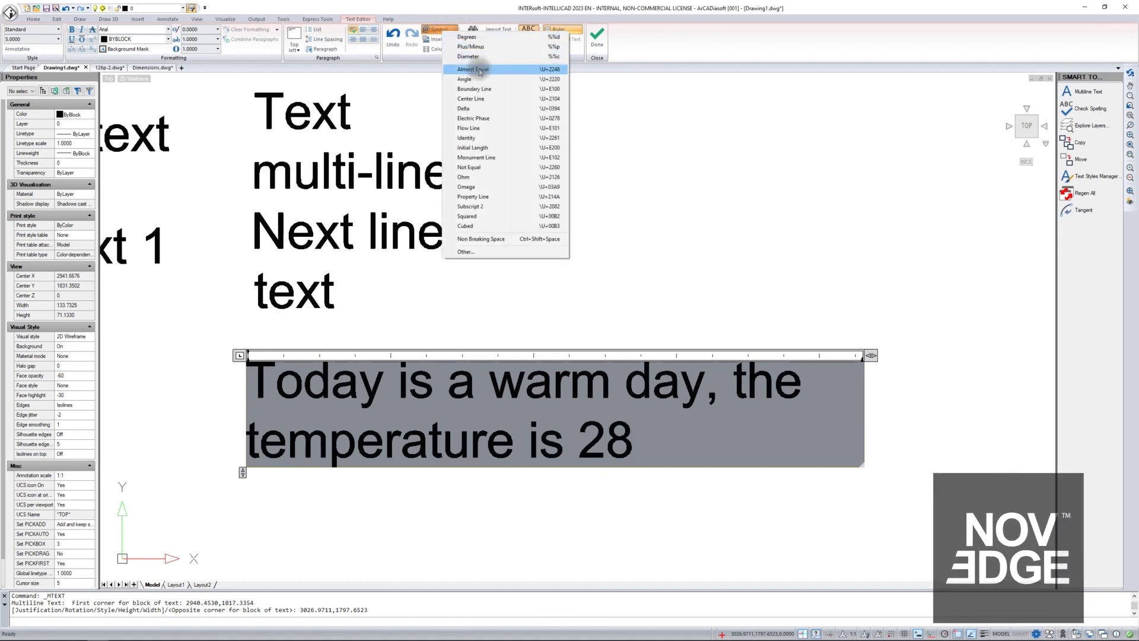
left_click(466, 37)
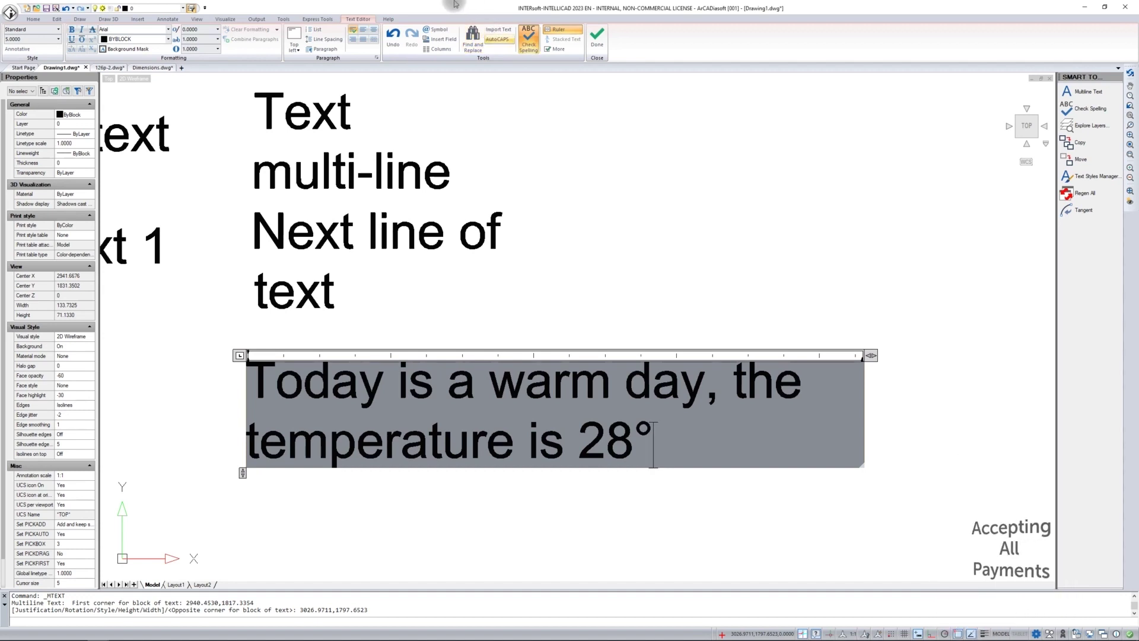
Examine the other available symbols and the Arial characters in the character map, and close it without inserting anything.
left_click(446, 30)
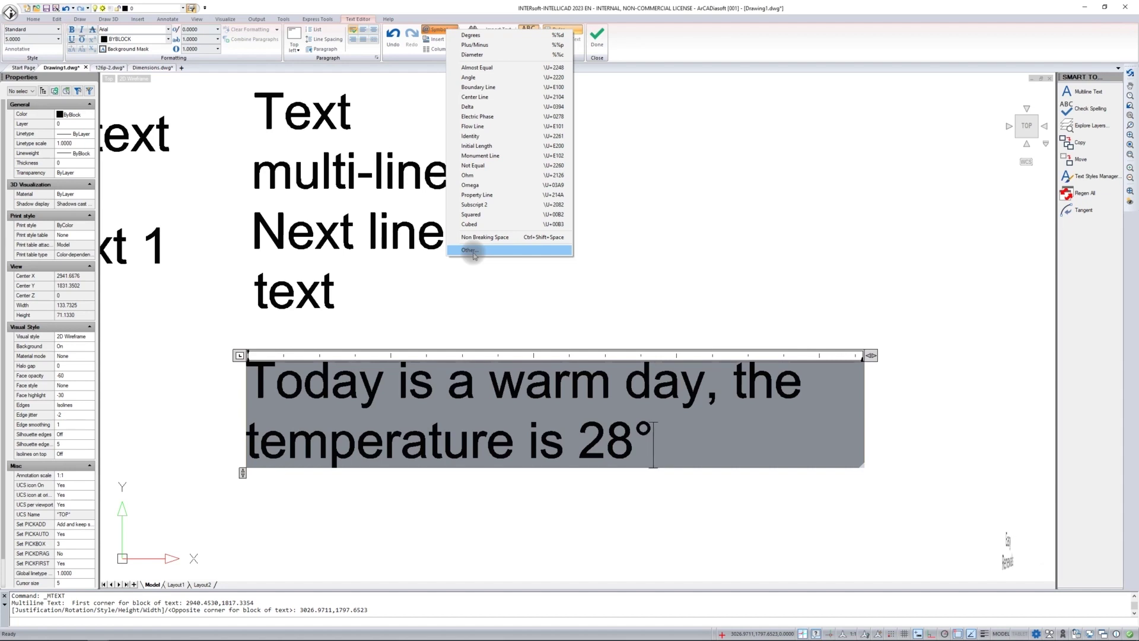
left_click(474, 252)
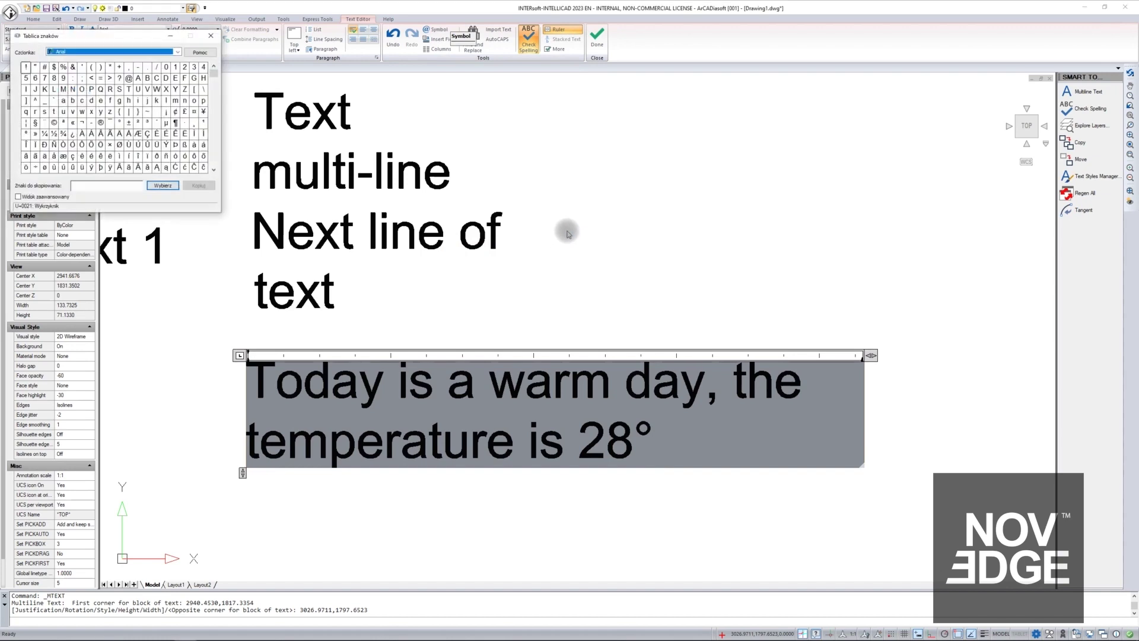
left_click_drag(90, 36, 584, 117)
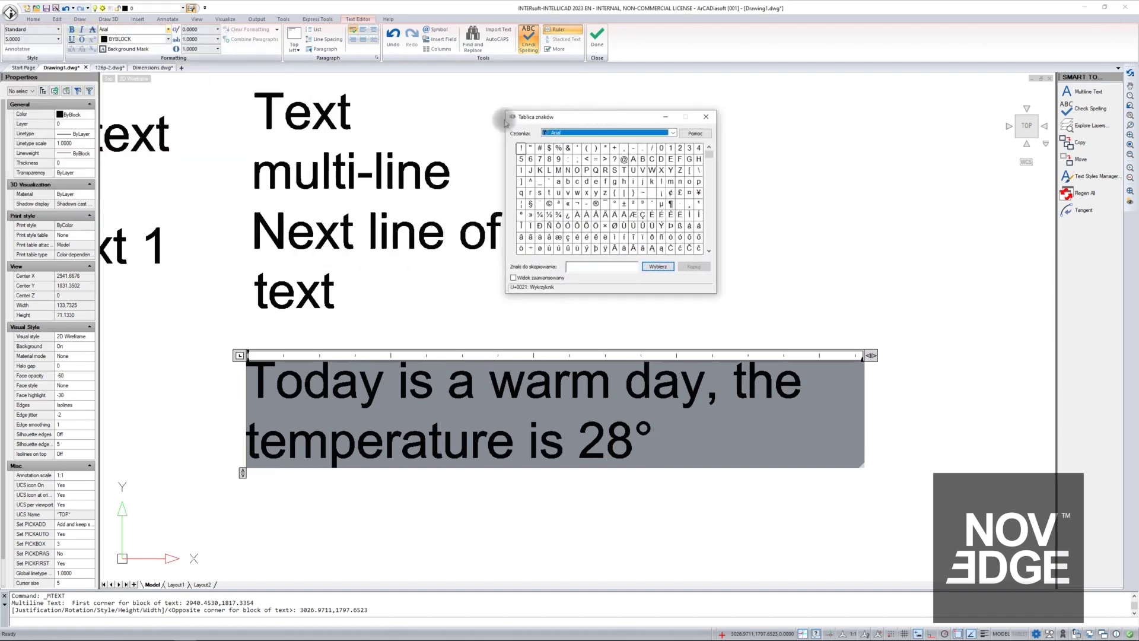
left_click_drag(710, 163, 707, 198)
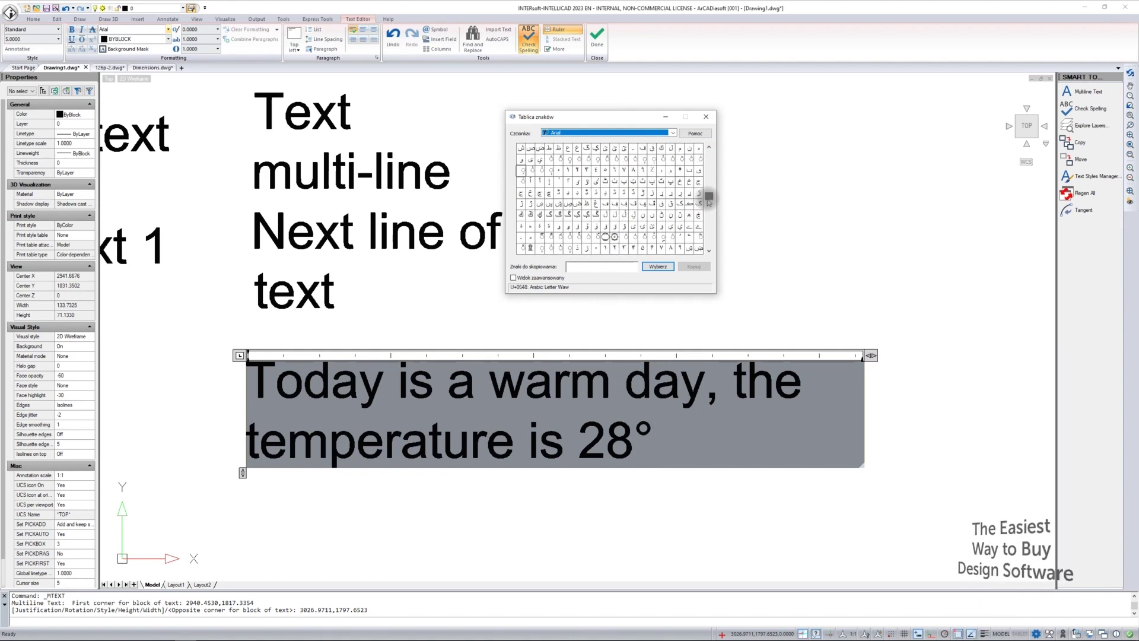
left_click(706, 119)
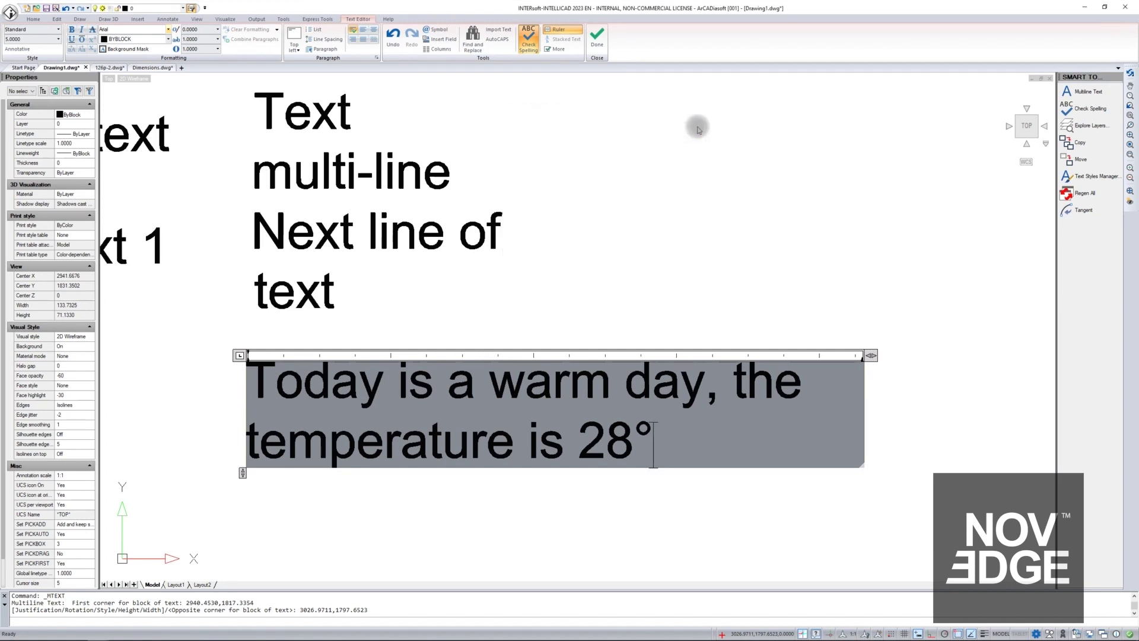
Finish the multiline text and start single-line text beside "Text multi-line", height 5, rotation 0, with "Special signs:" as its first line.
left_click(598, 36)
left_click(438, 33)
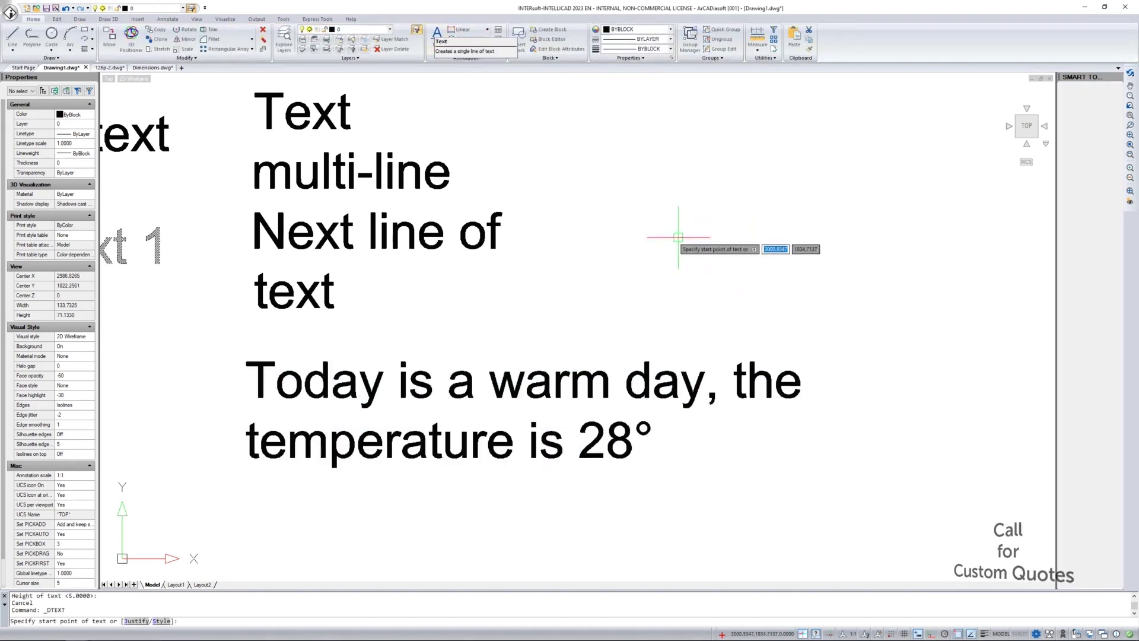
left_click(643, 181)
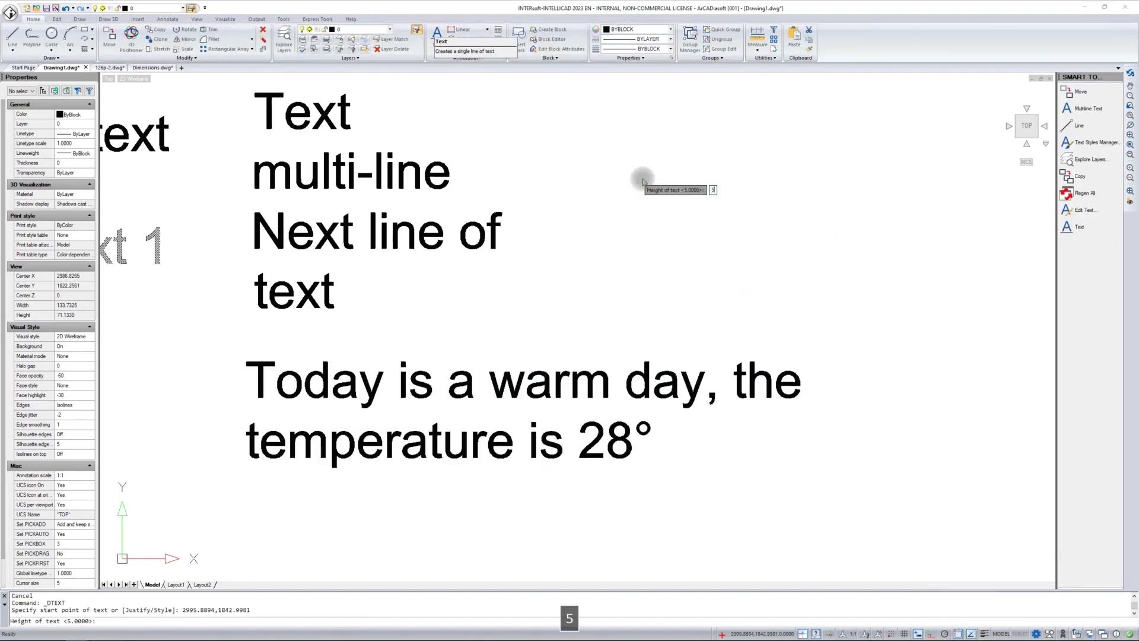
key("Return")
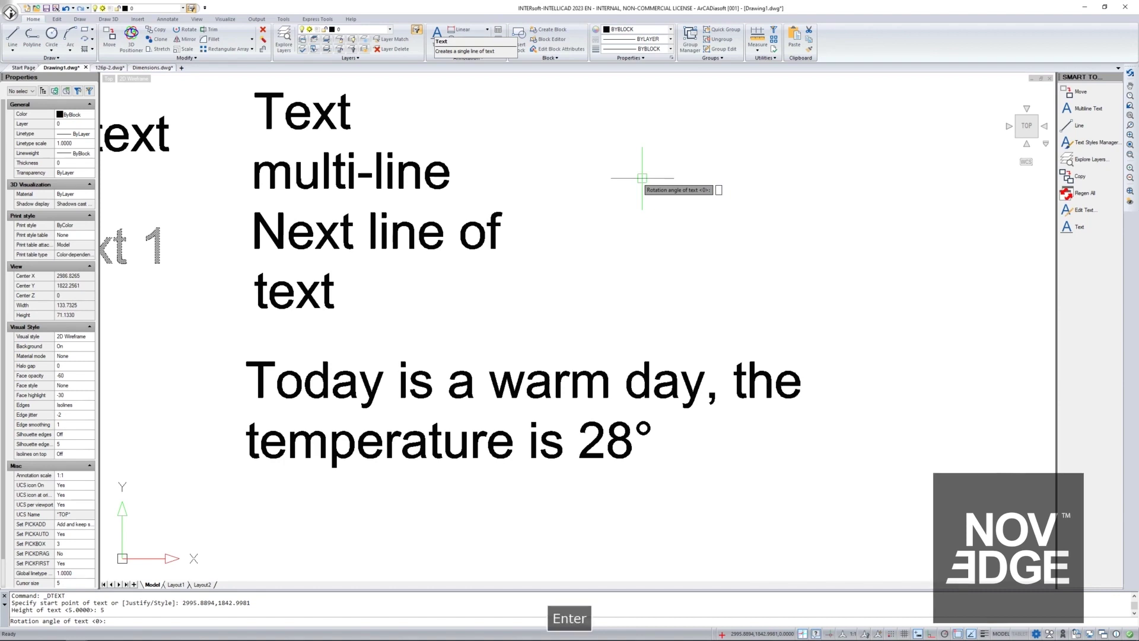
key("Return")
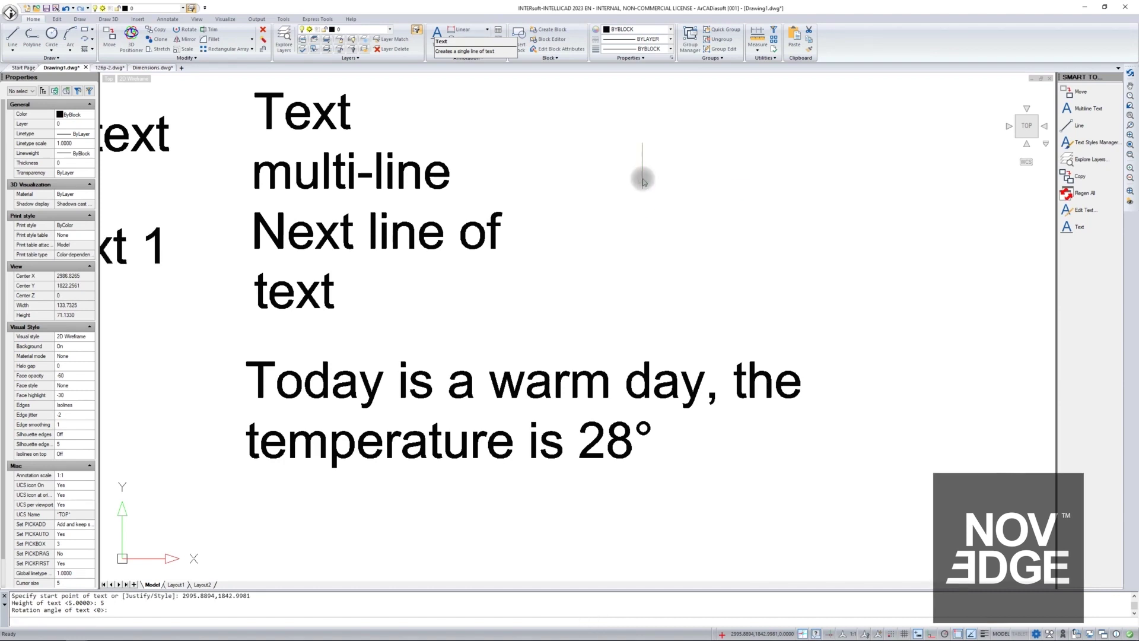
type("Spe")
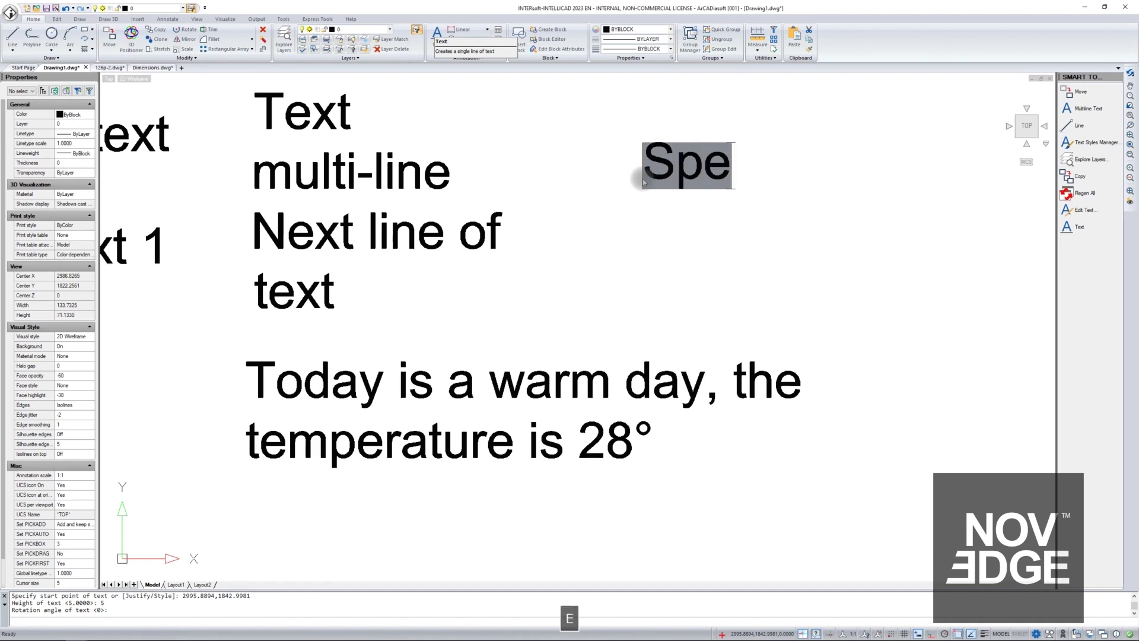
type("cial si")
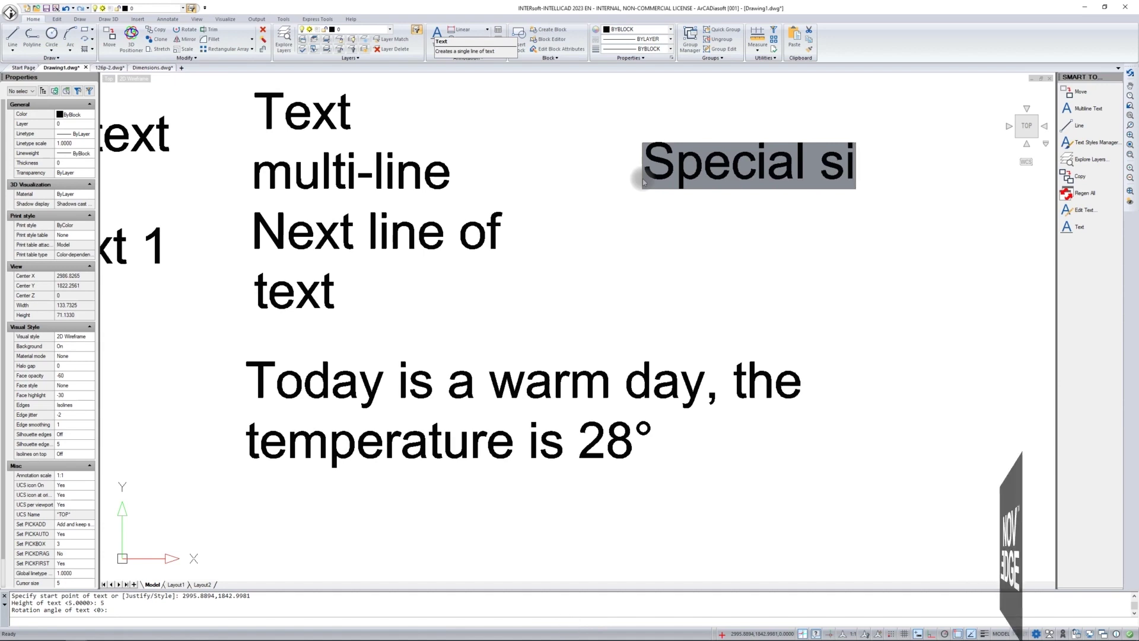
type("gns:")
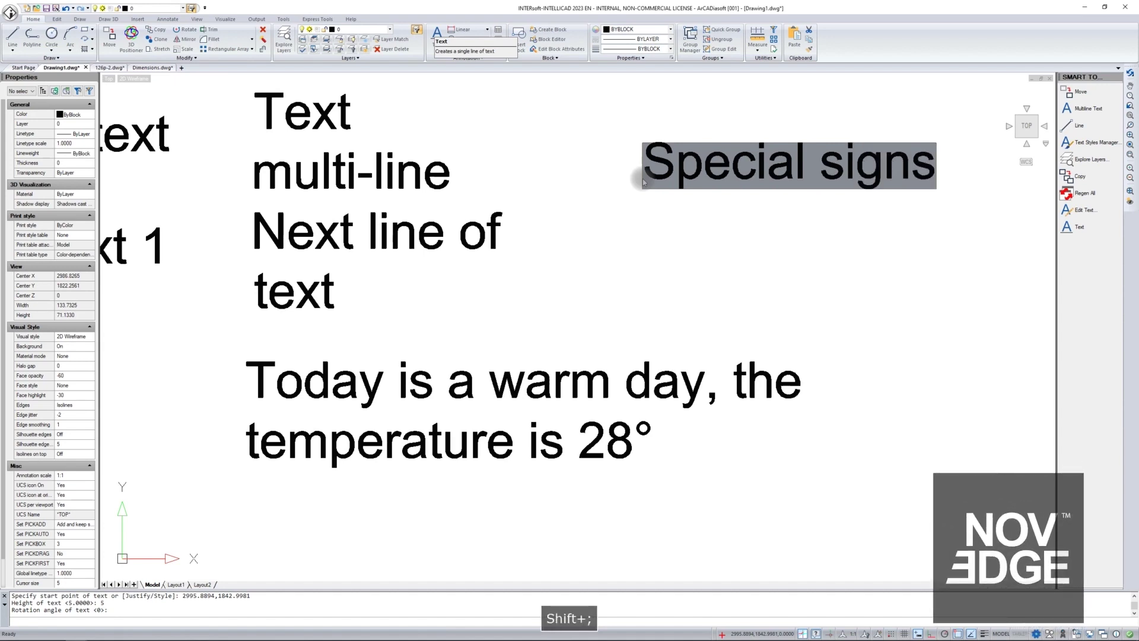
key("Return")
Enter "Degrees" followed by the degree sign code %%d as the second line, and begin a new line.
type("Deg")
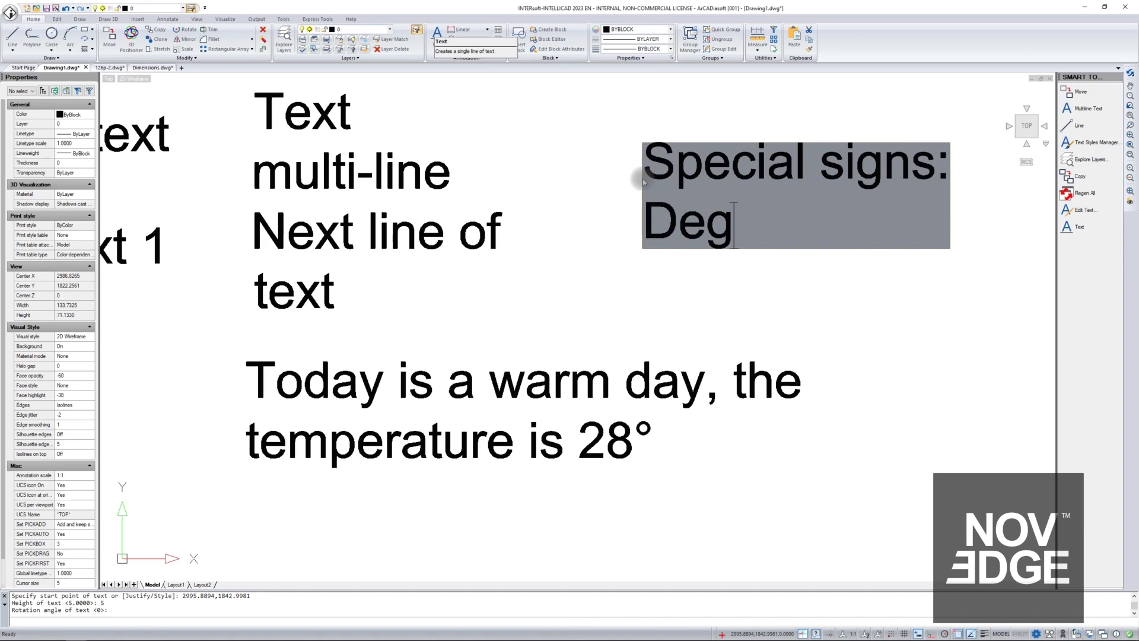
type("rees")
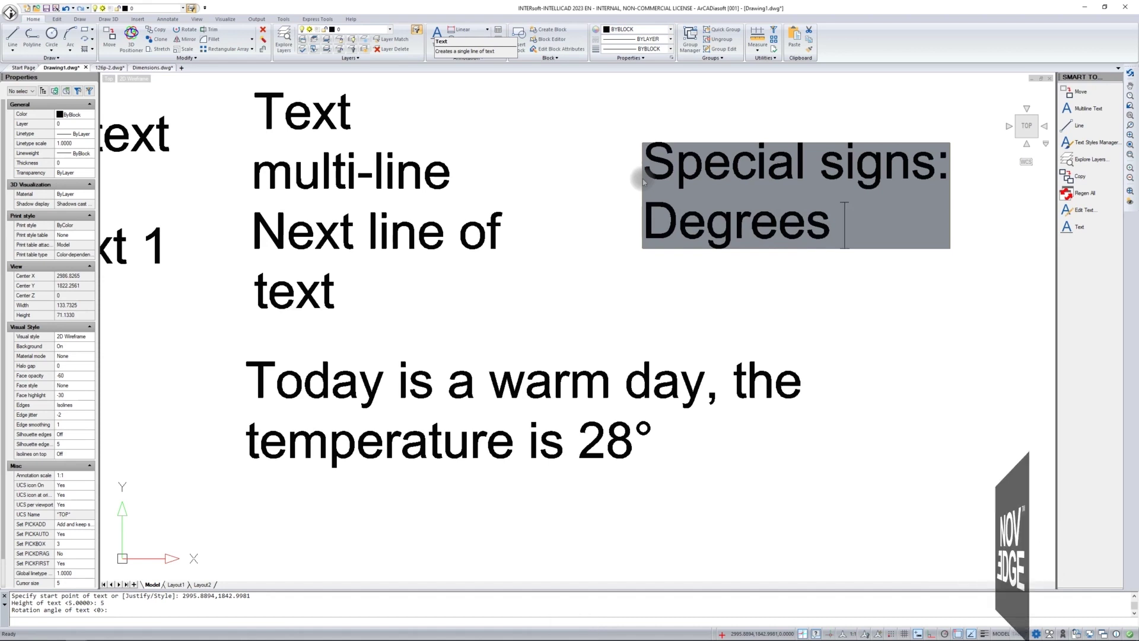
type(" %%d")
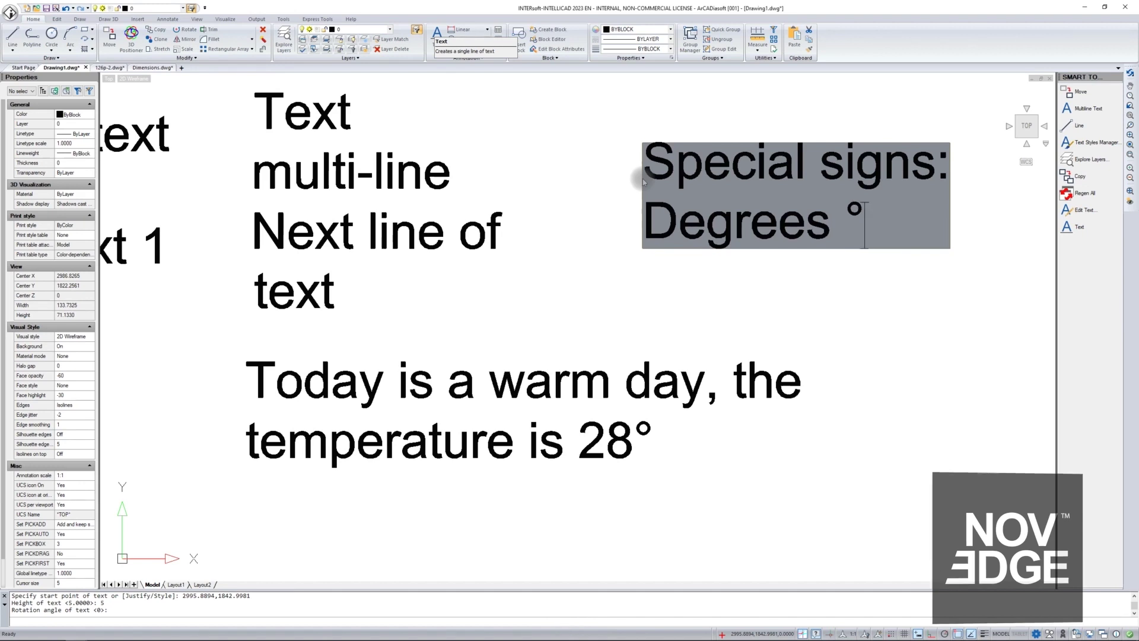
key("Return")
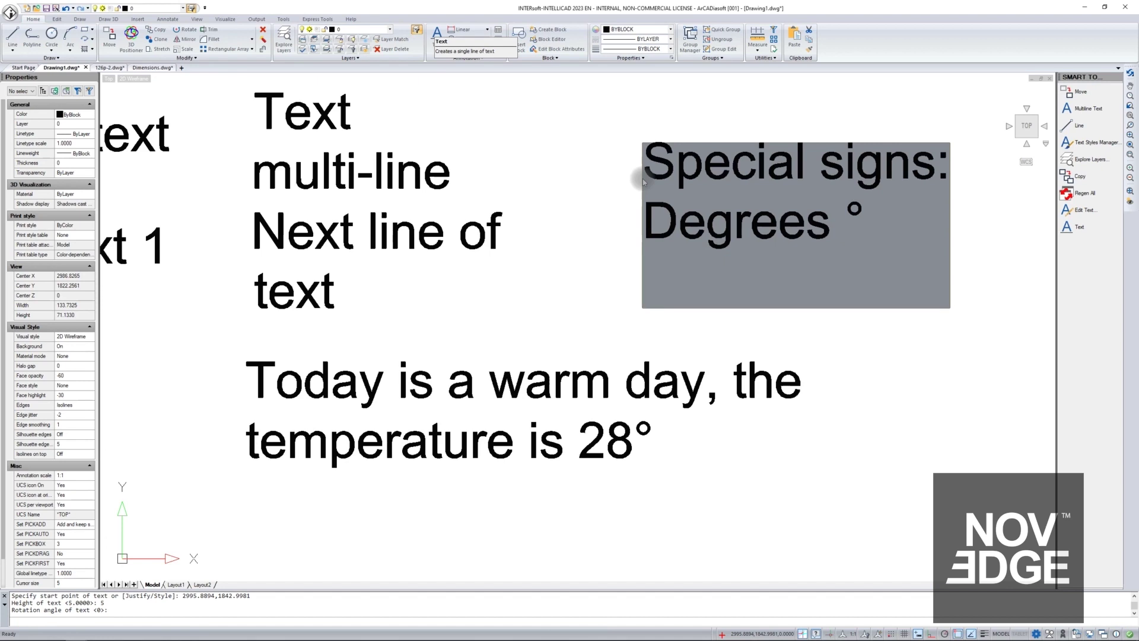
Enter "Diameter" followed by the diameter sign code %%C as the third line, and begin a new line.
type("Diamet")
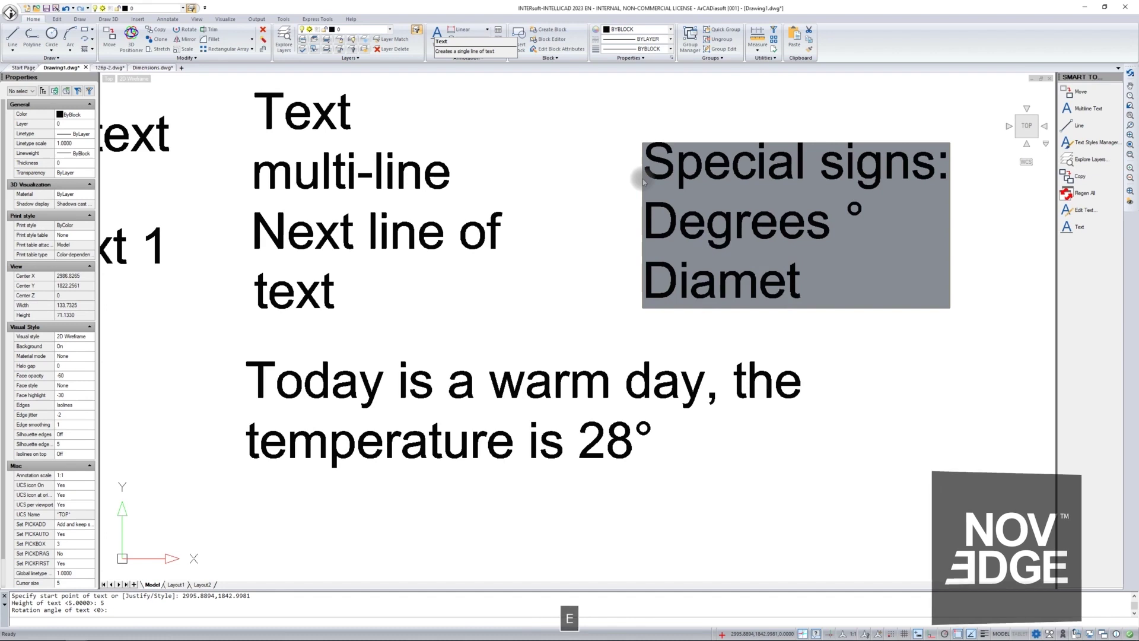
type("er %")
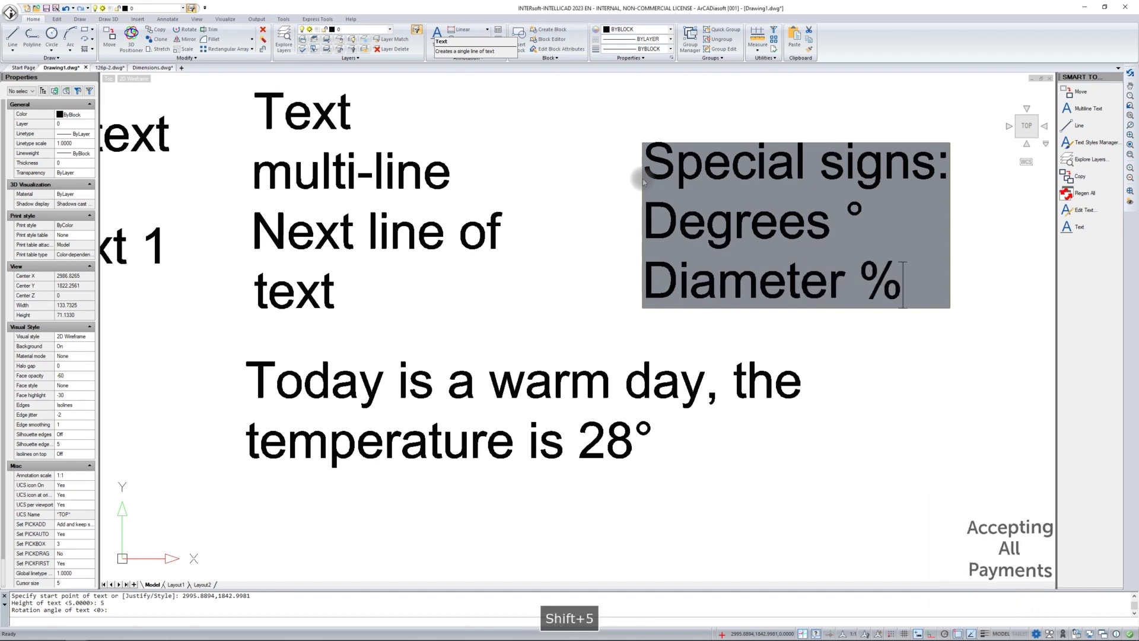
type("%C")
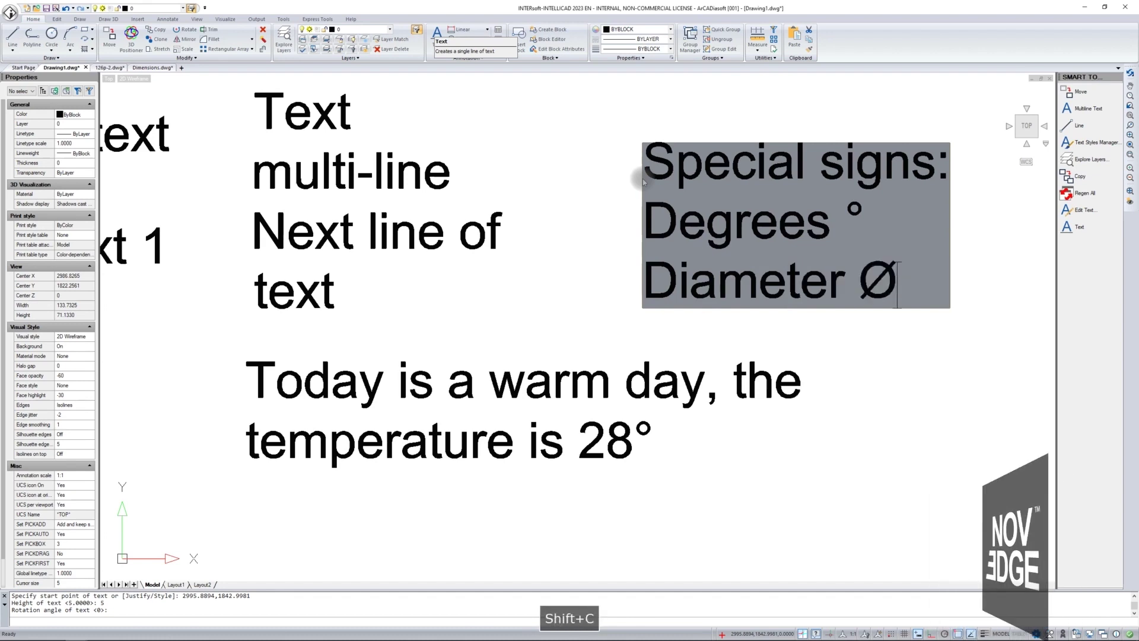
key("Return")
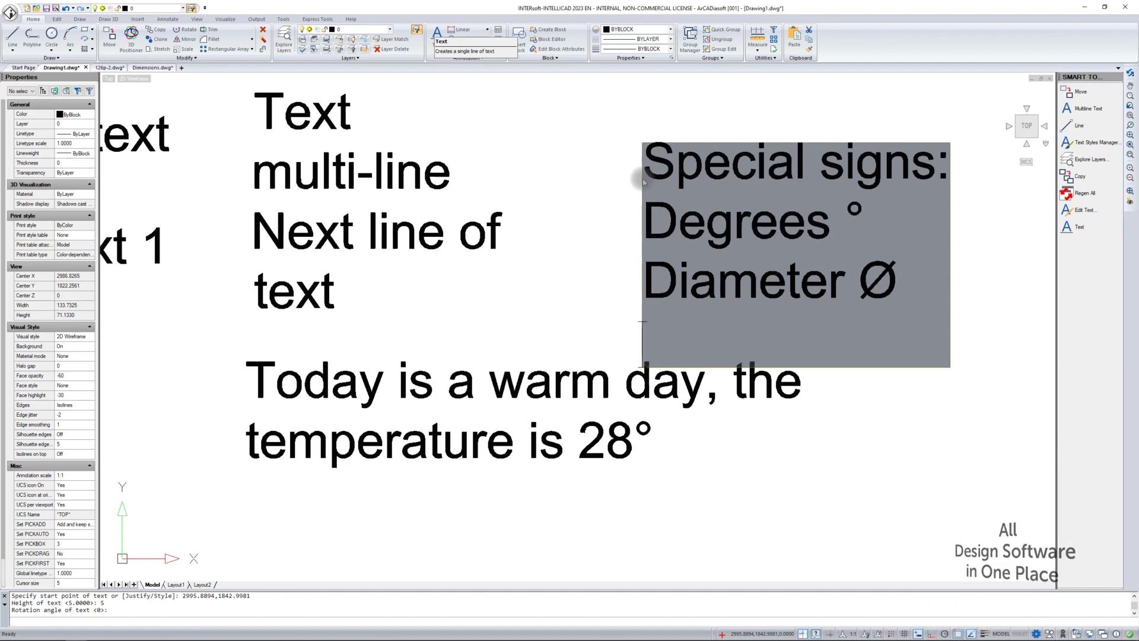
Place another single line of text beside the temperature text and enter "20" followed by a space.
left_click(843, 420)
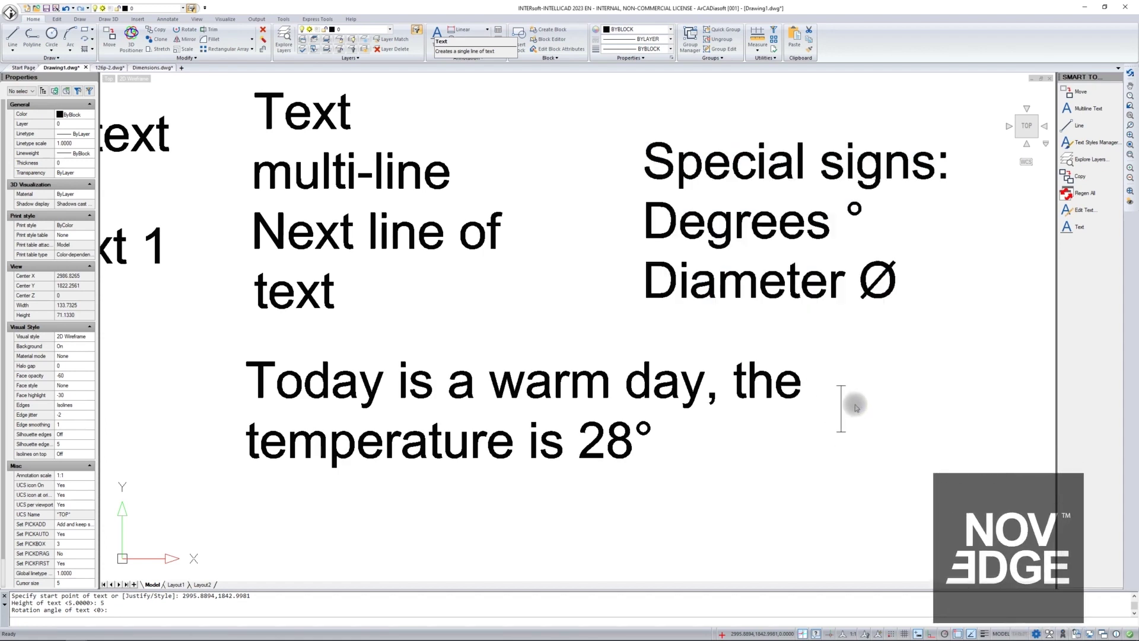
type("20")
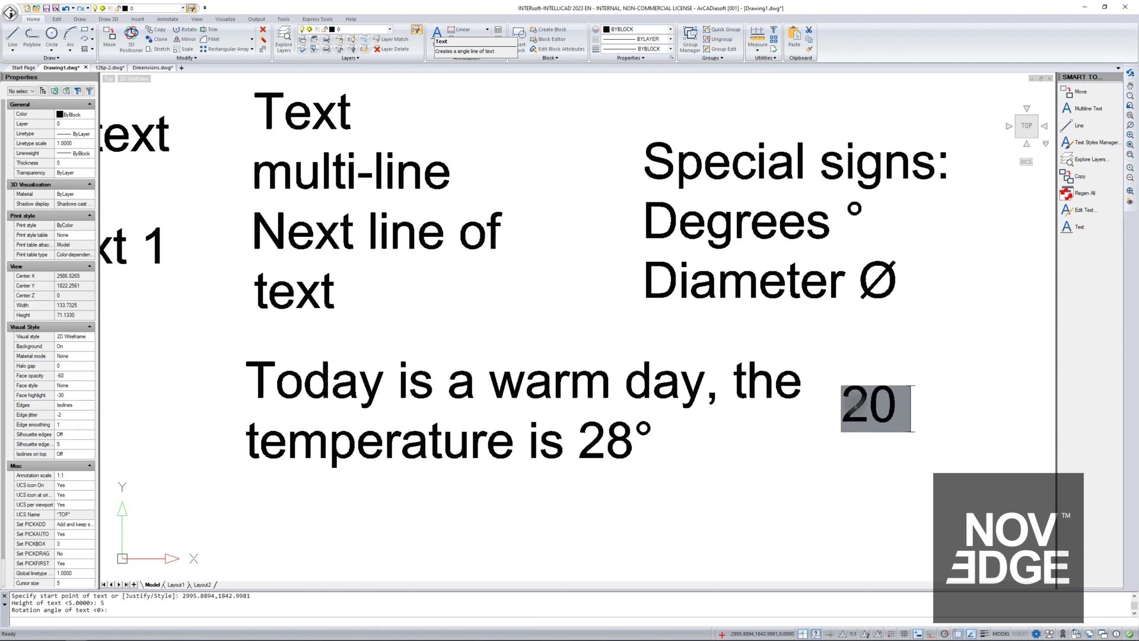
Try the Unicode code \u+2082 for a subscript 2 after "20", and delete the inserted character.
type("\\u+")
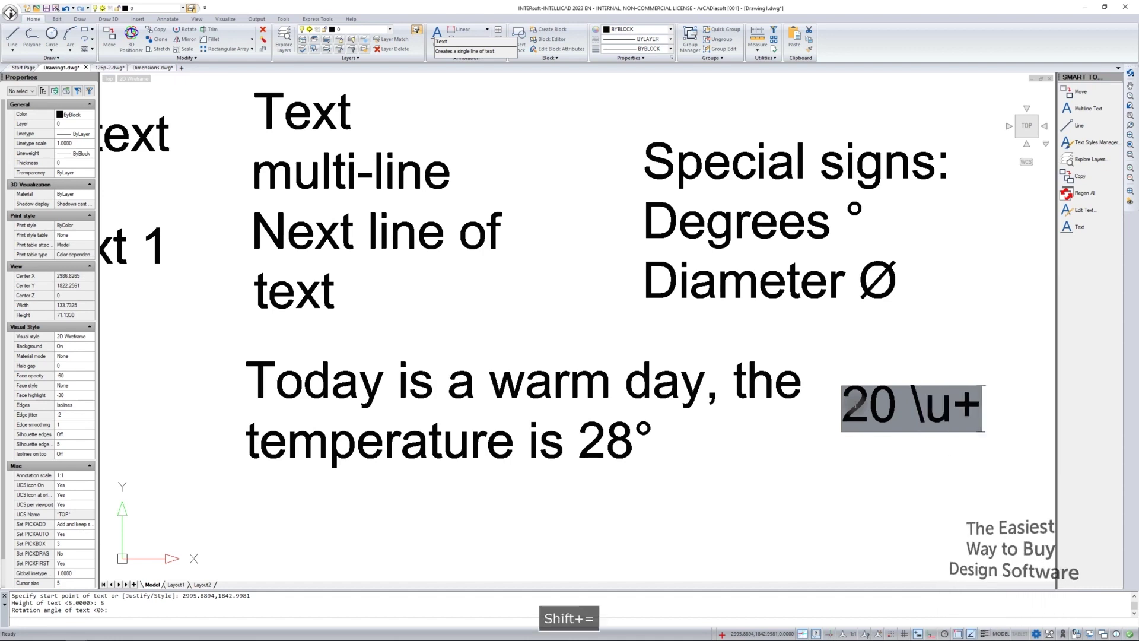
type("20")
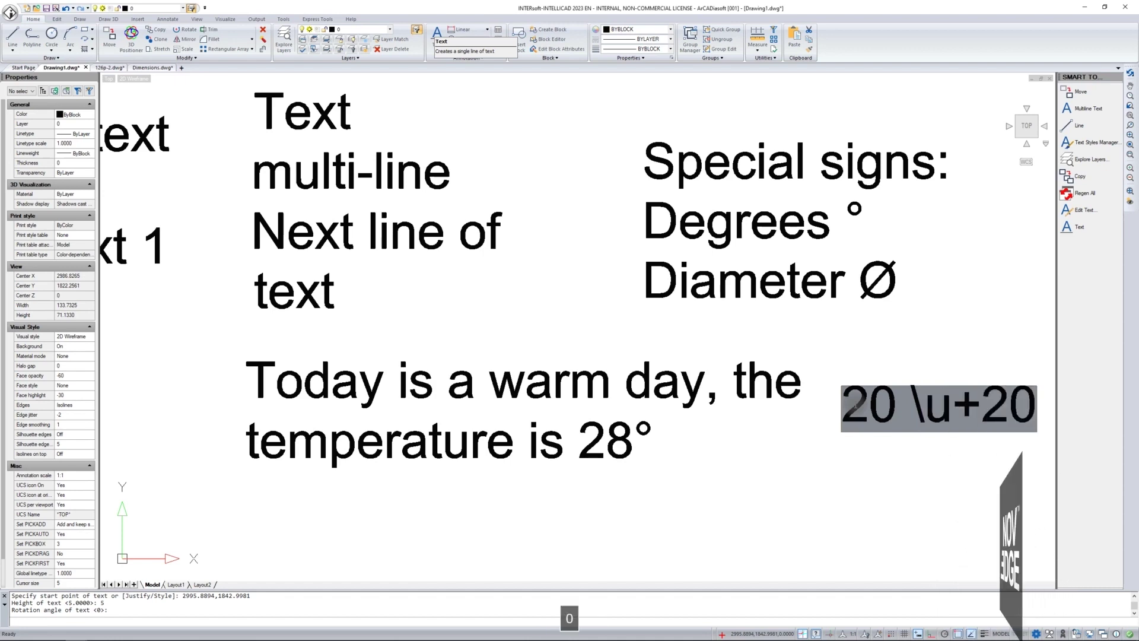
type("82")
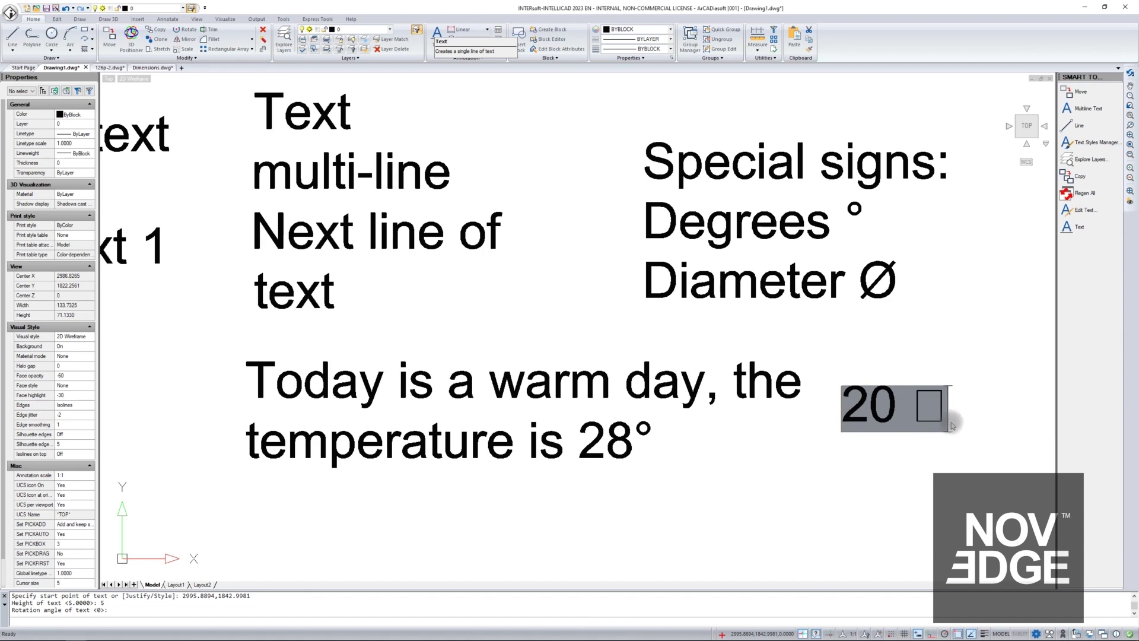
key("BackSpace")
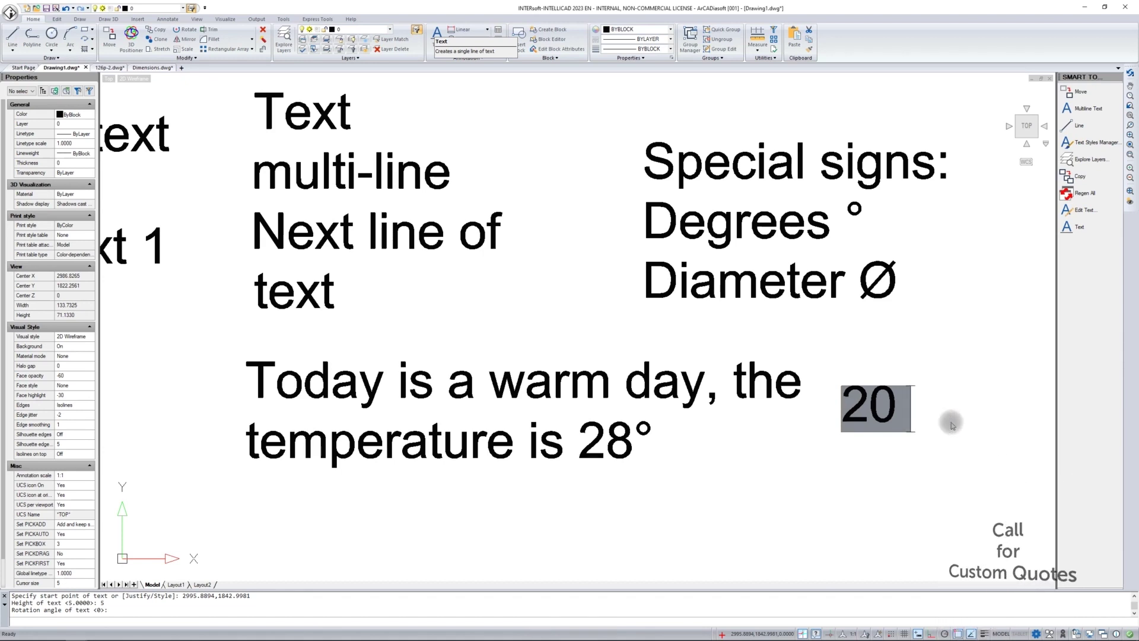
Add a squared sign after "20" using the Unicode code \u+00b2.
type("\\")
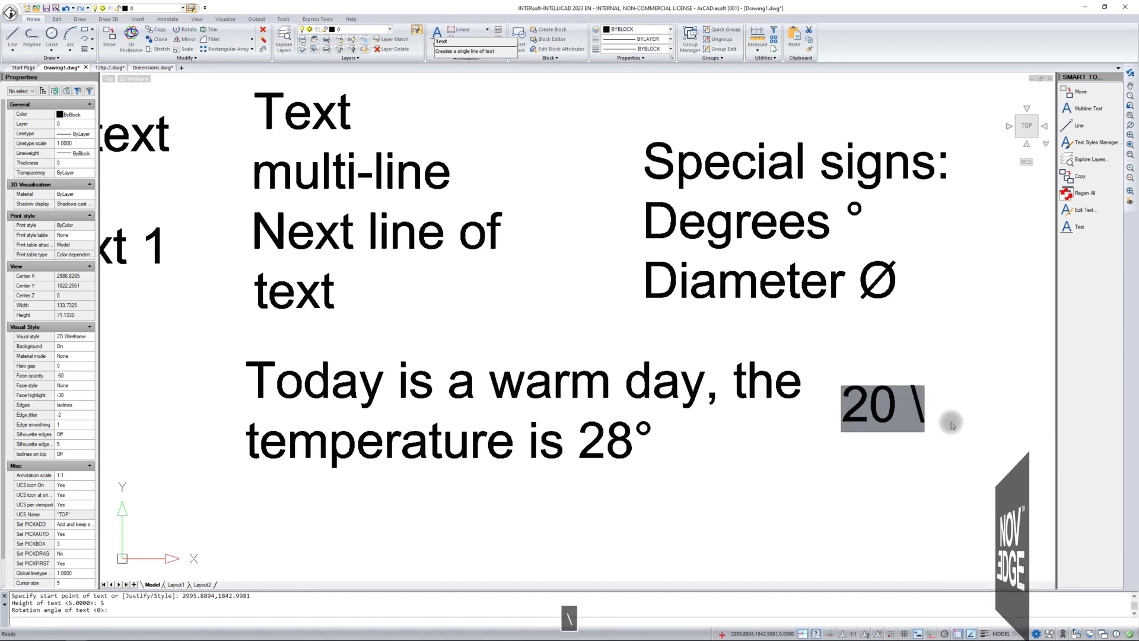
type("u")
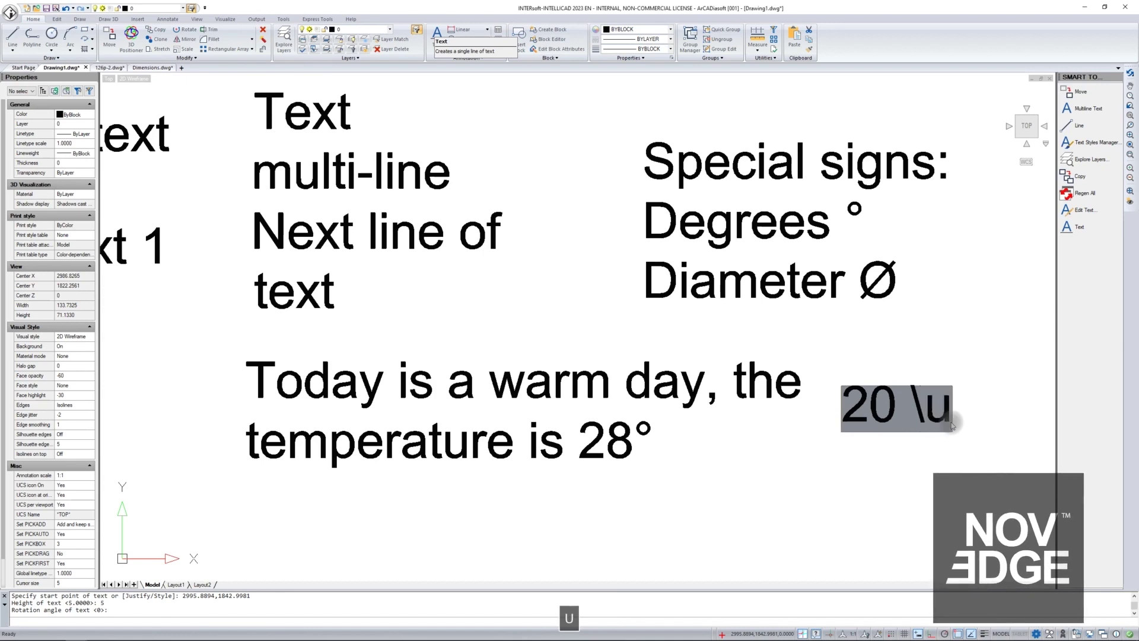
type("+0")
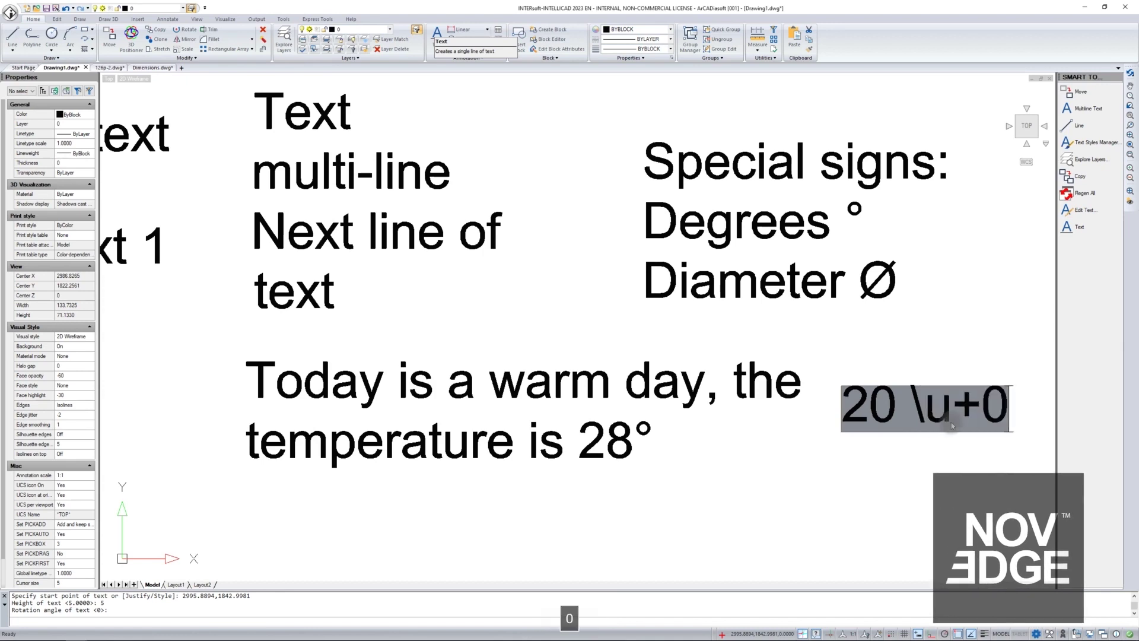
type("0b2")
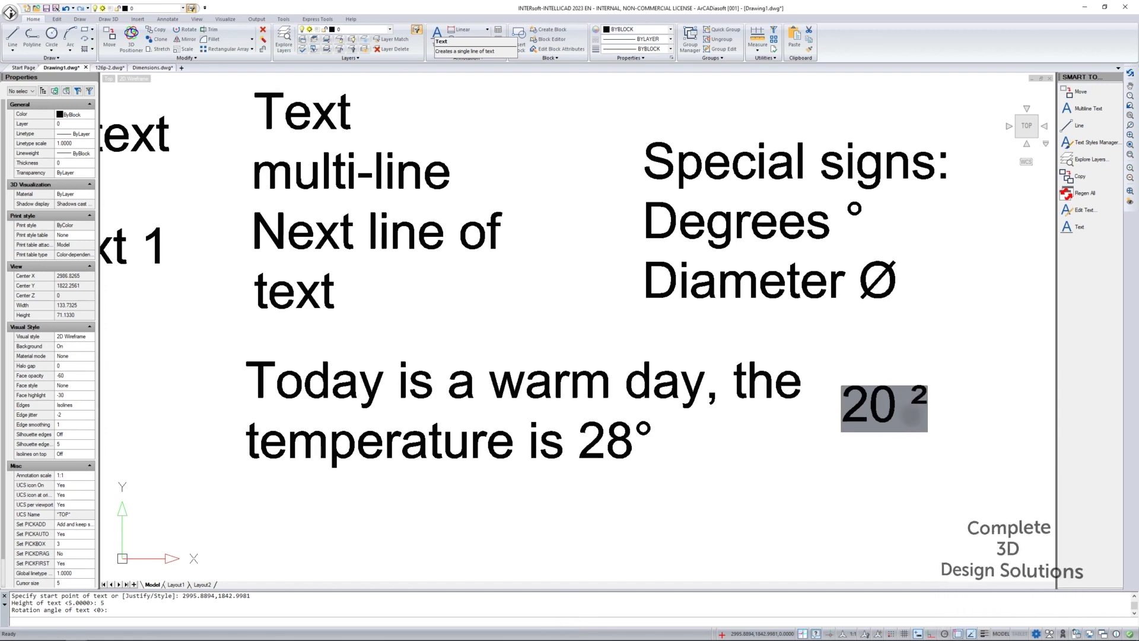
Add a space and a cubed sign after the squared sign using the Unicode code \u+00B3.
type(" \\")
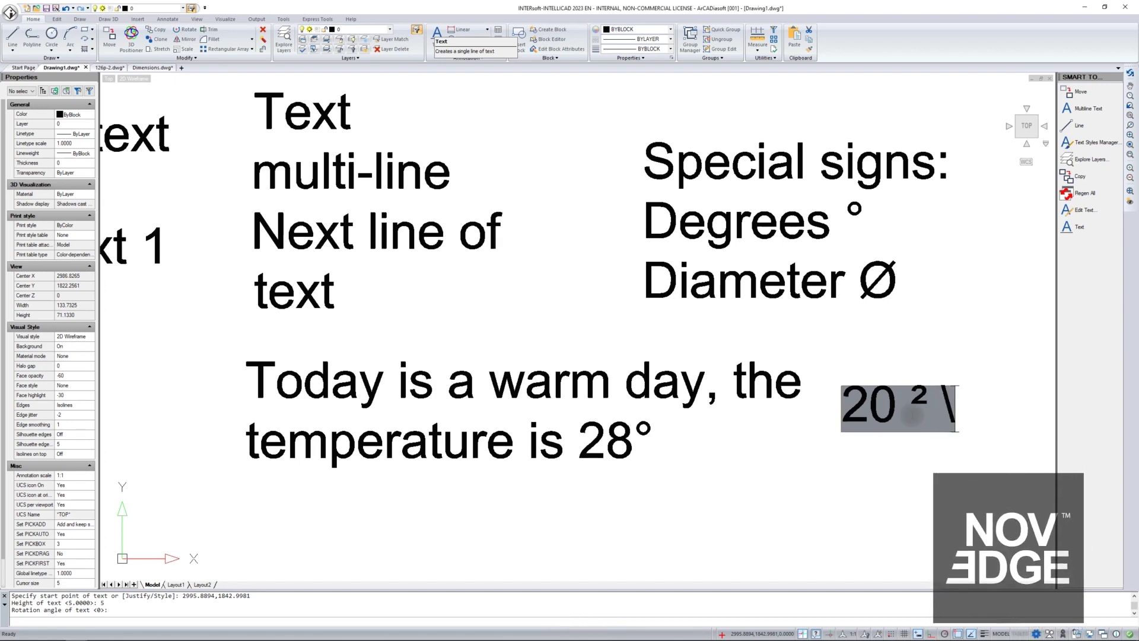
type("u+00")
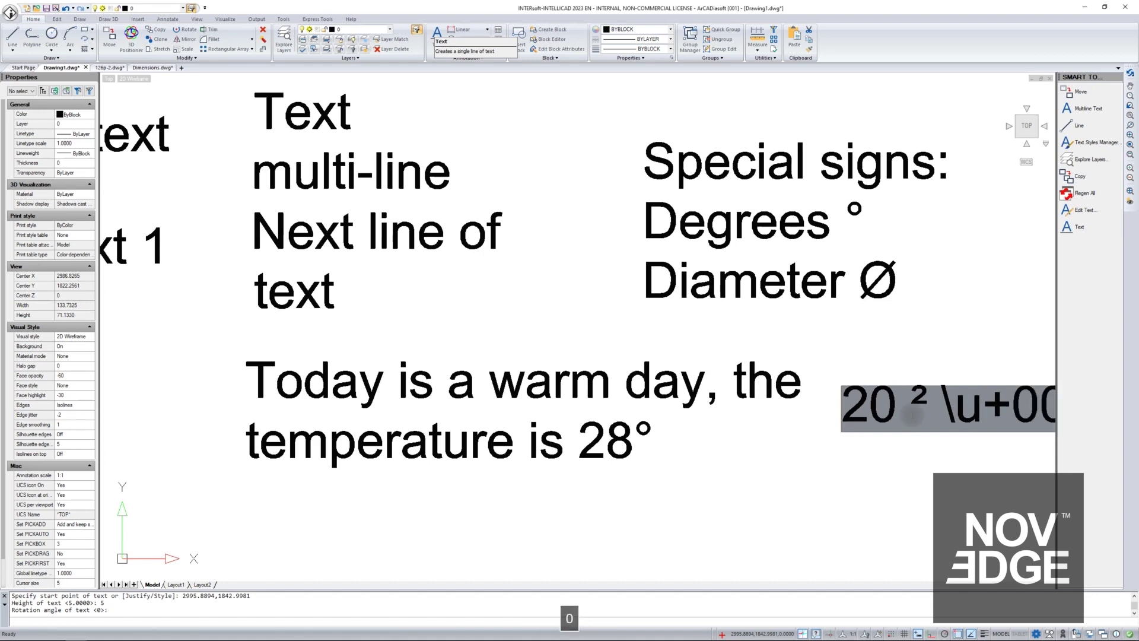
type("B3")
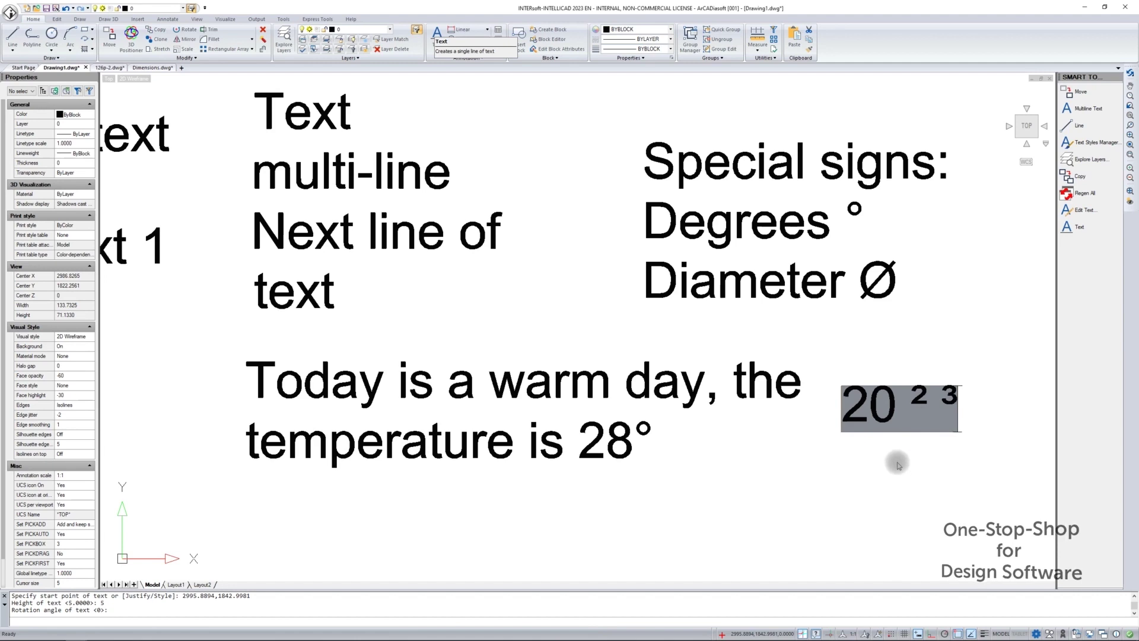
Start a new line below "20 ² ³" and add a plus/minus sign using the Unicode code \u+00b1.
key("Return")
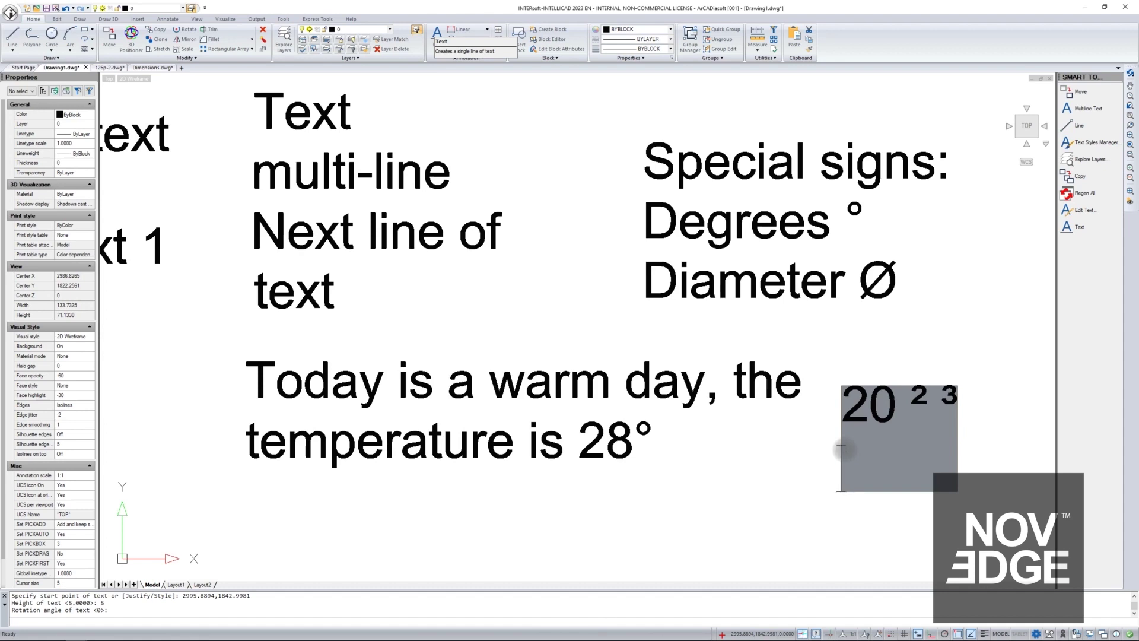
type("\\u")
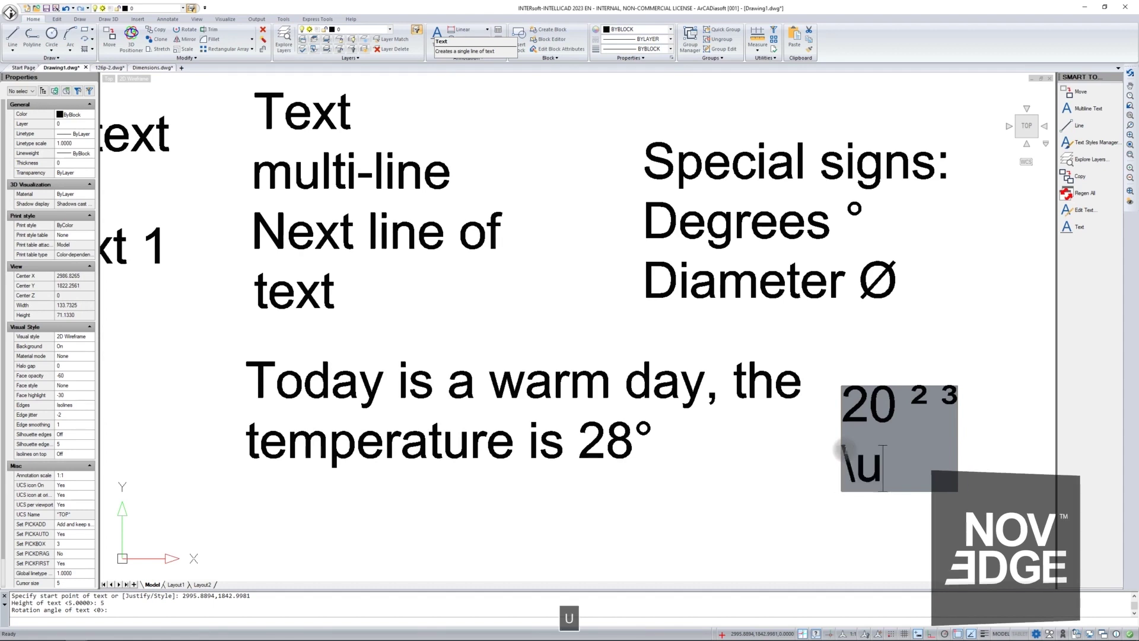
type("+")
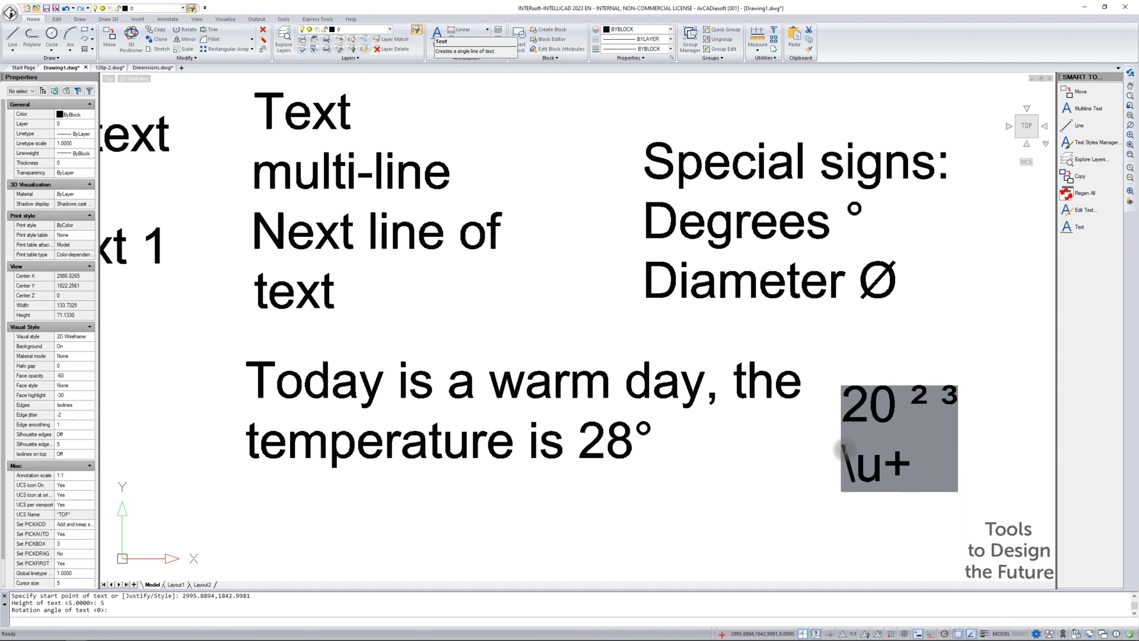
type("00")
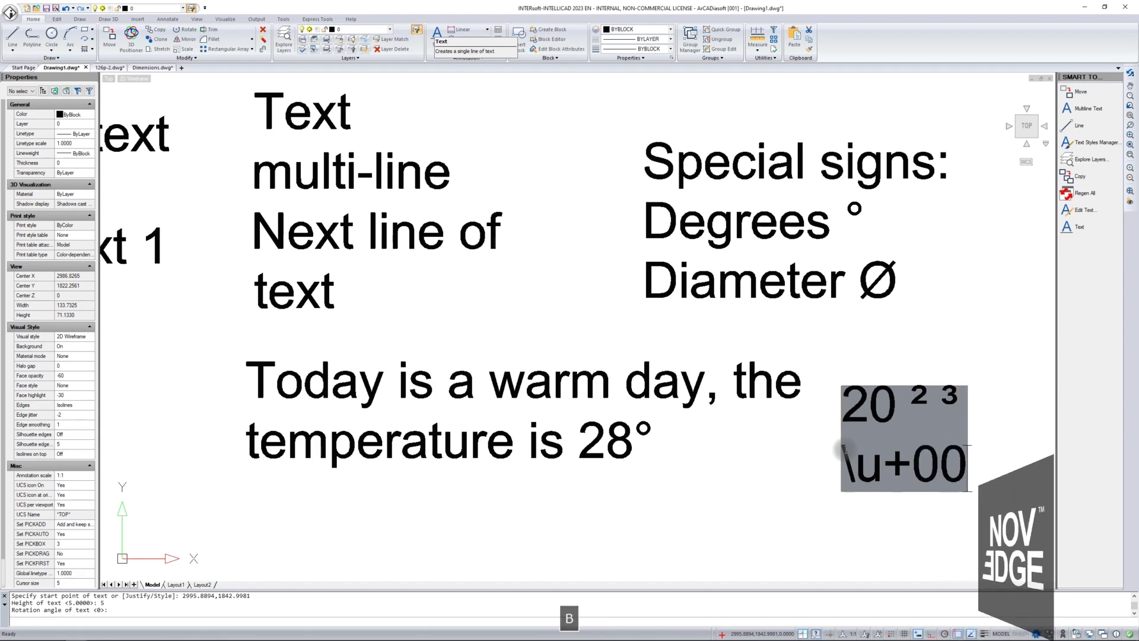
type("b1")
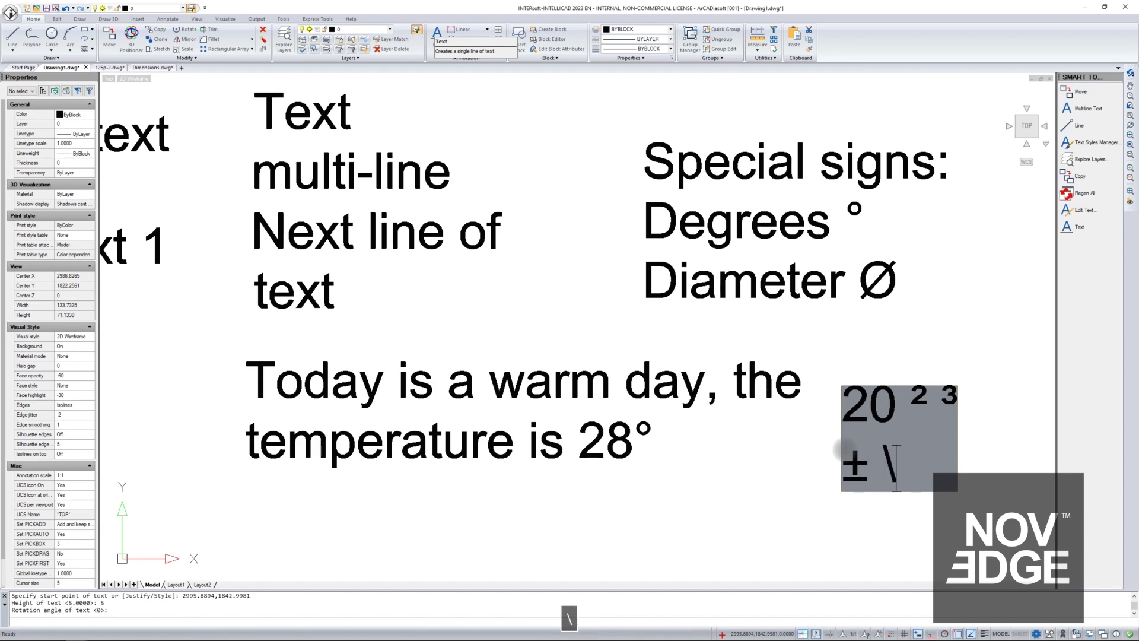
Add a space and an almost-equal sign after the plus/minus sign using the Unicode code \u+2248.
type(" \\u+")
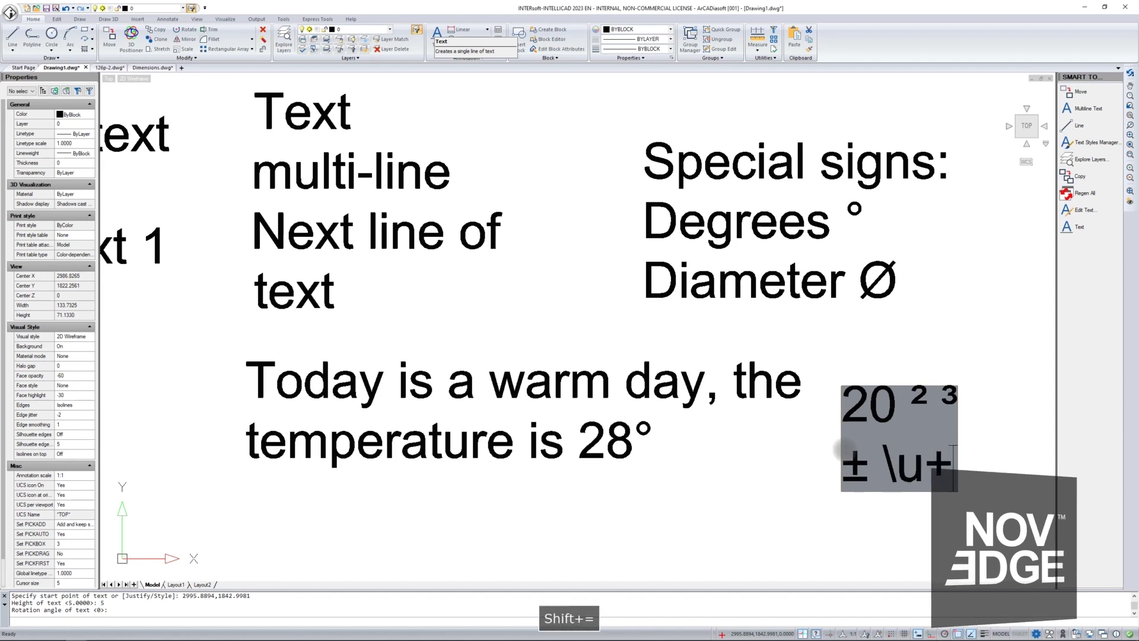
type("22")
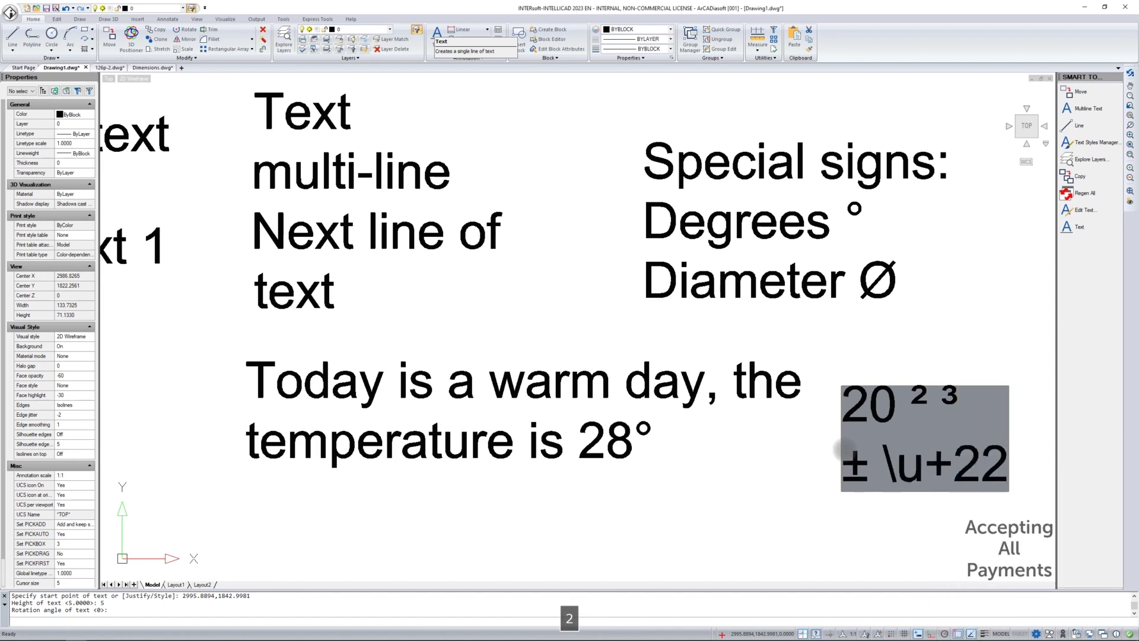
type("48")
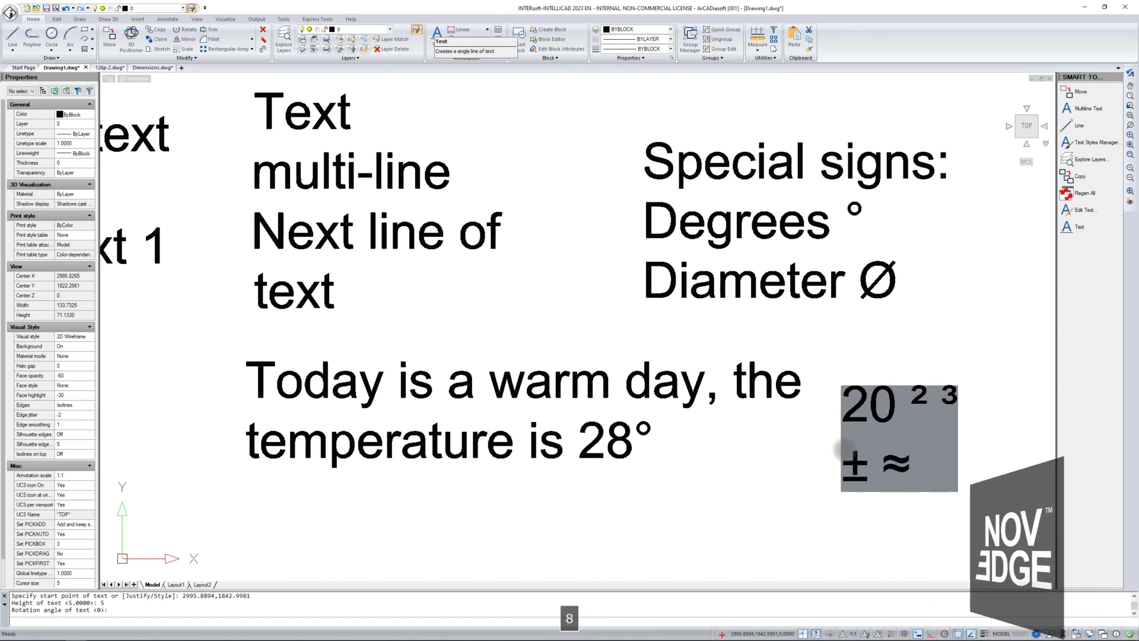
Add a space and a not-equal sign using the Unicode code \u+2260, and finish the single-line text.
type(" \\")
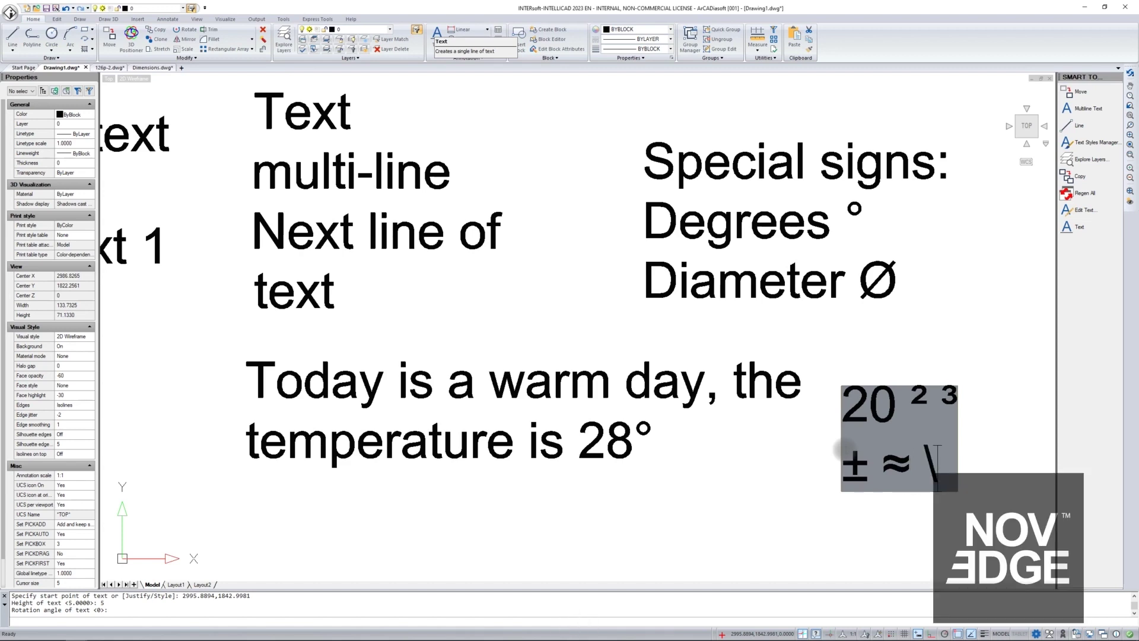
type("u+22")
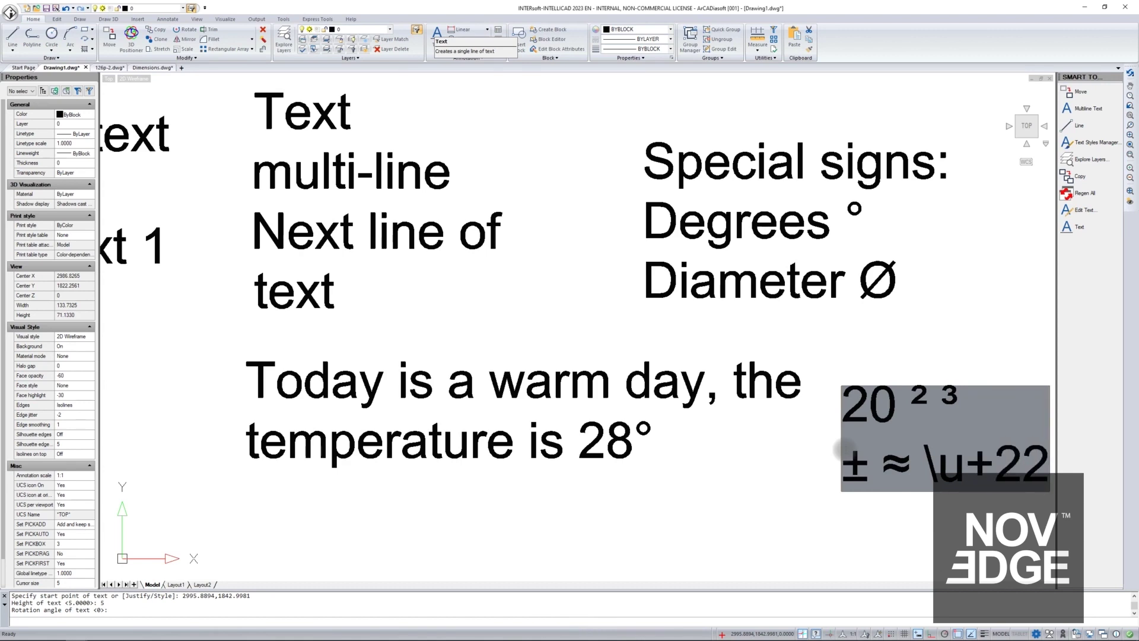
type("60")
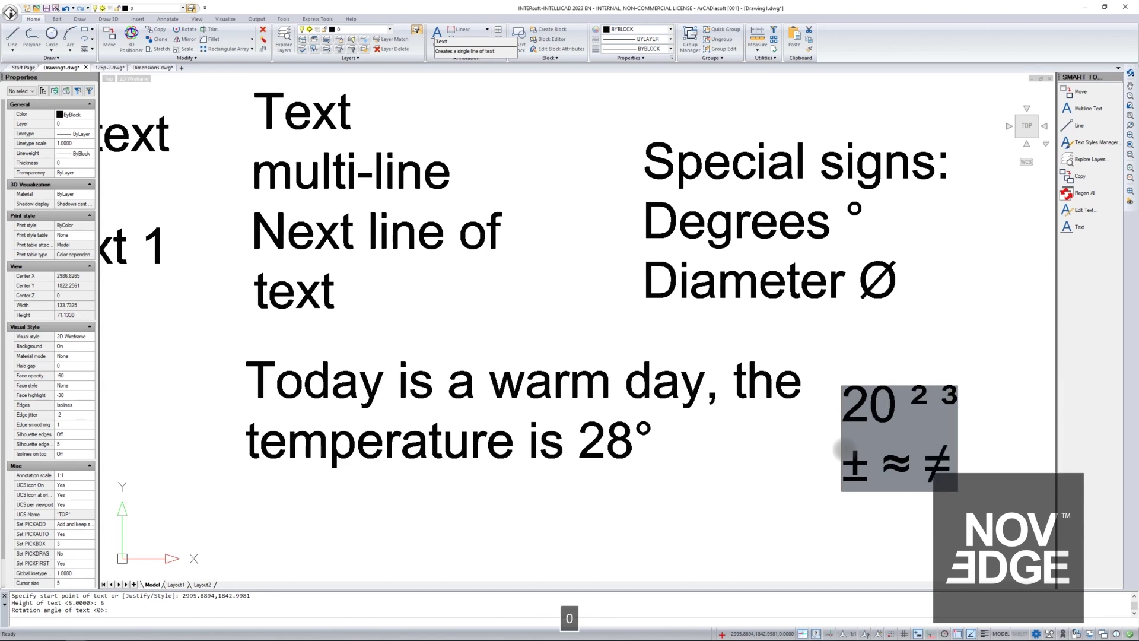
key("Return")
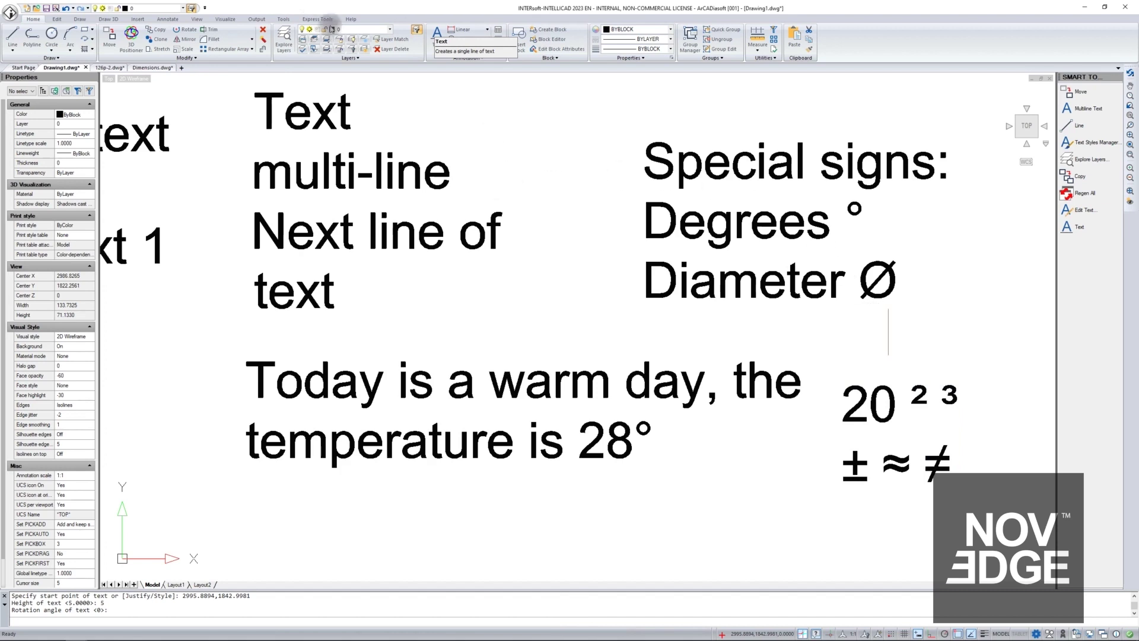
Place a multiline text box about 17 by 8 units between the multi-line text and the special signs text, and enter "20".
left_click(168, 19)
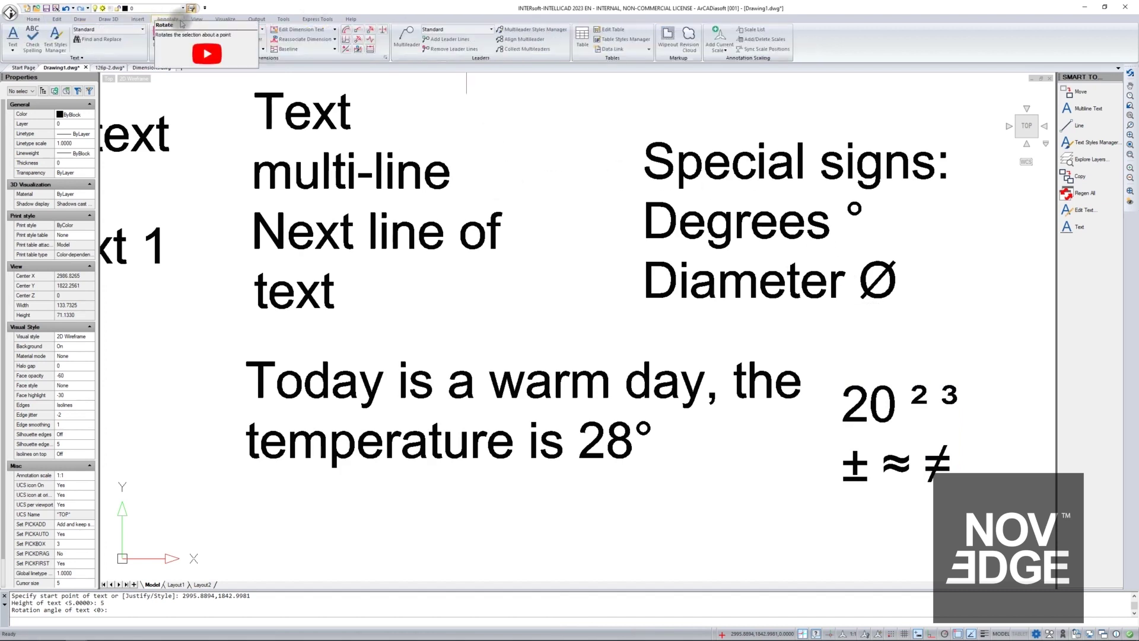
left_click(12, 48)
left_click(22, 84)
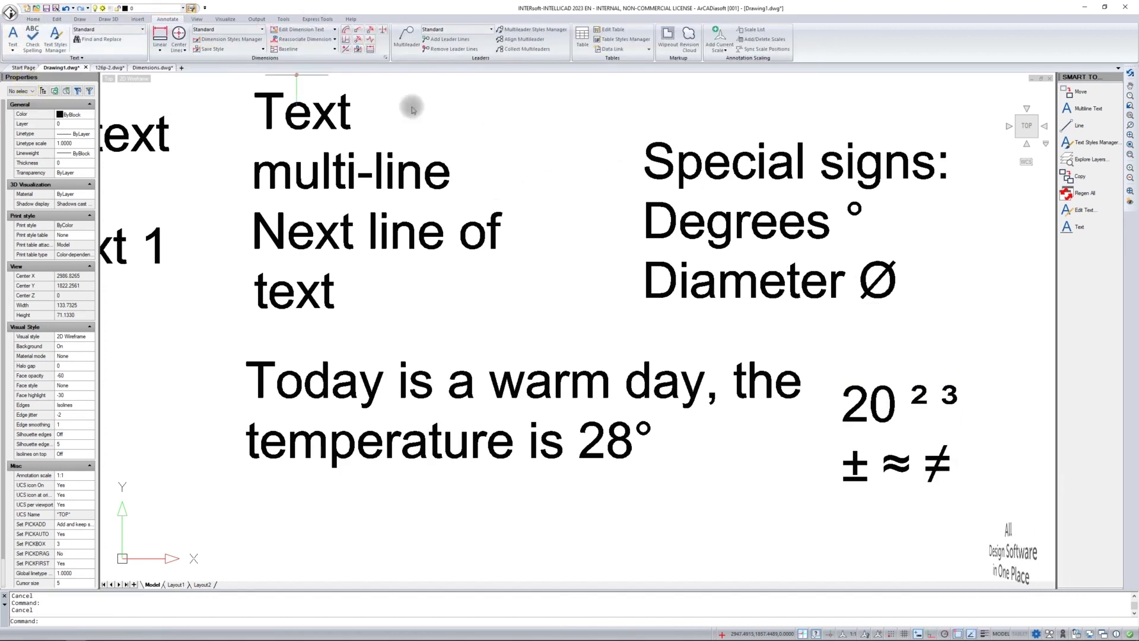
left_click(495, 90)
left_click(617, 145)
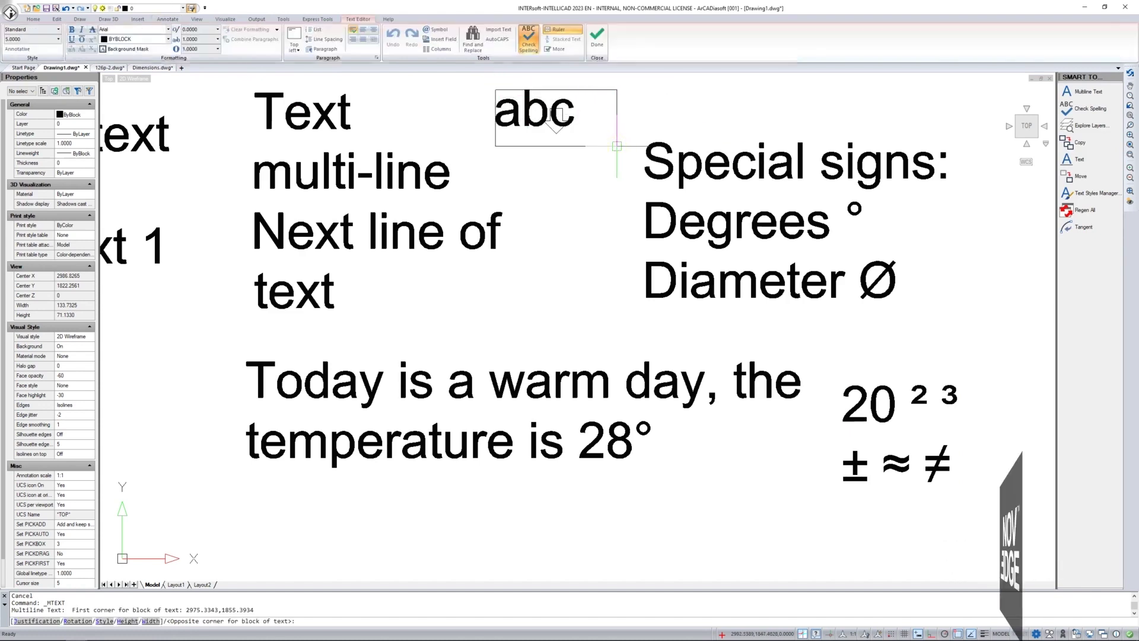
left_click(436, 29)
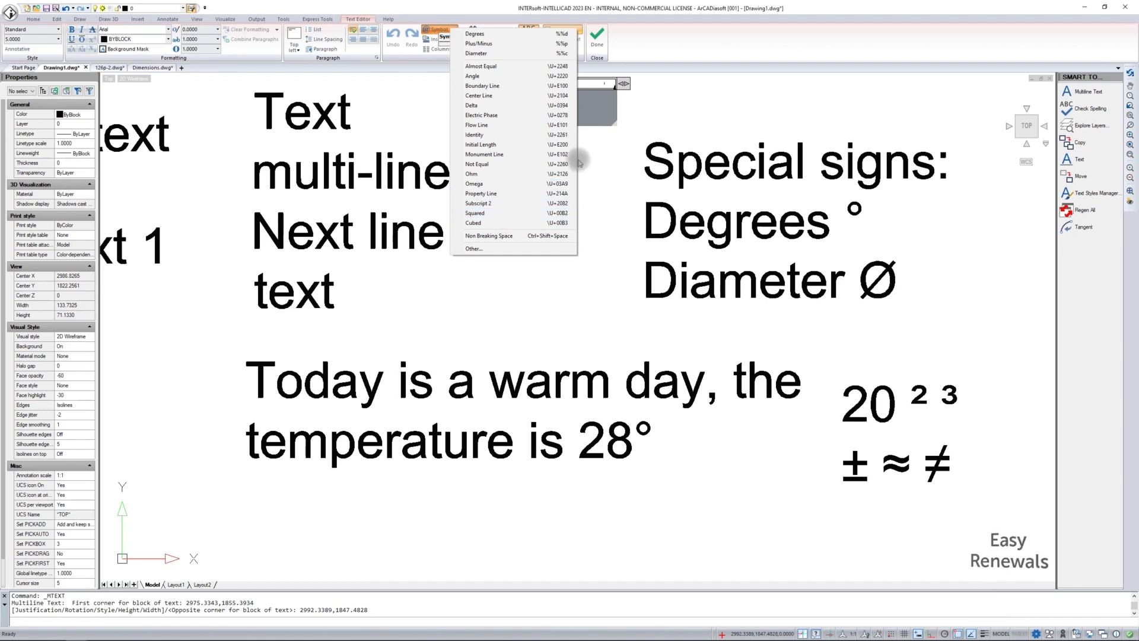
left_click(541, 110)
type("20")
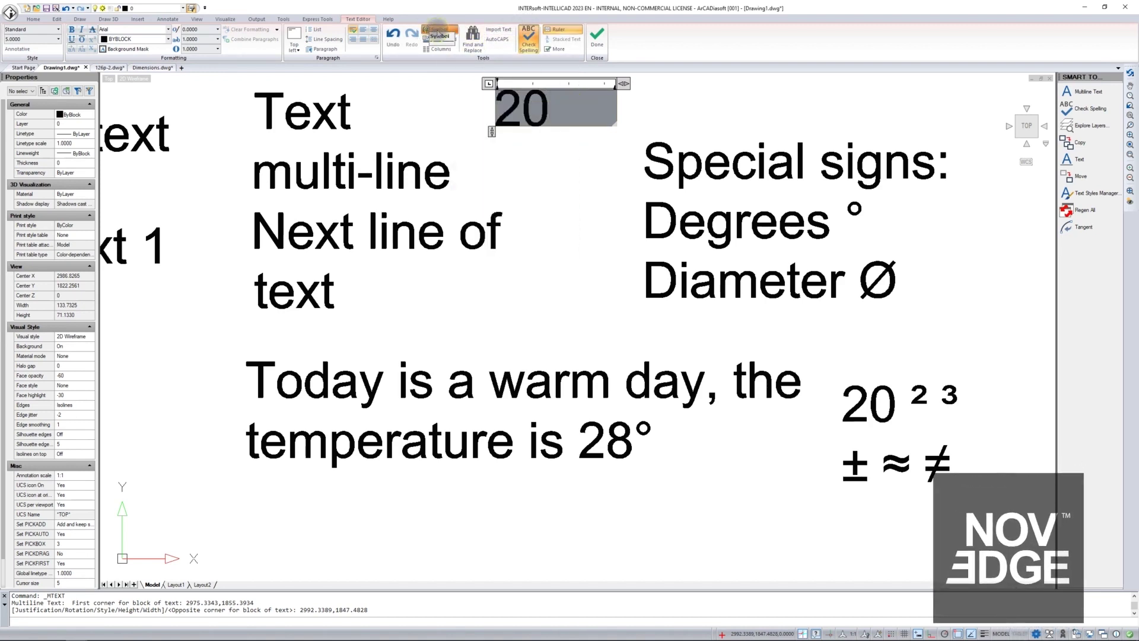
Insert the Subscript 2 symbol after "20" in the multiline text and finish editing.
left_click(437, 33)
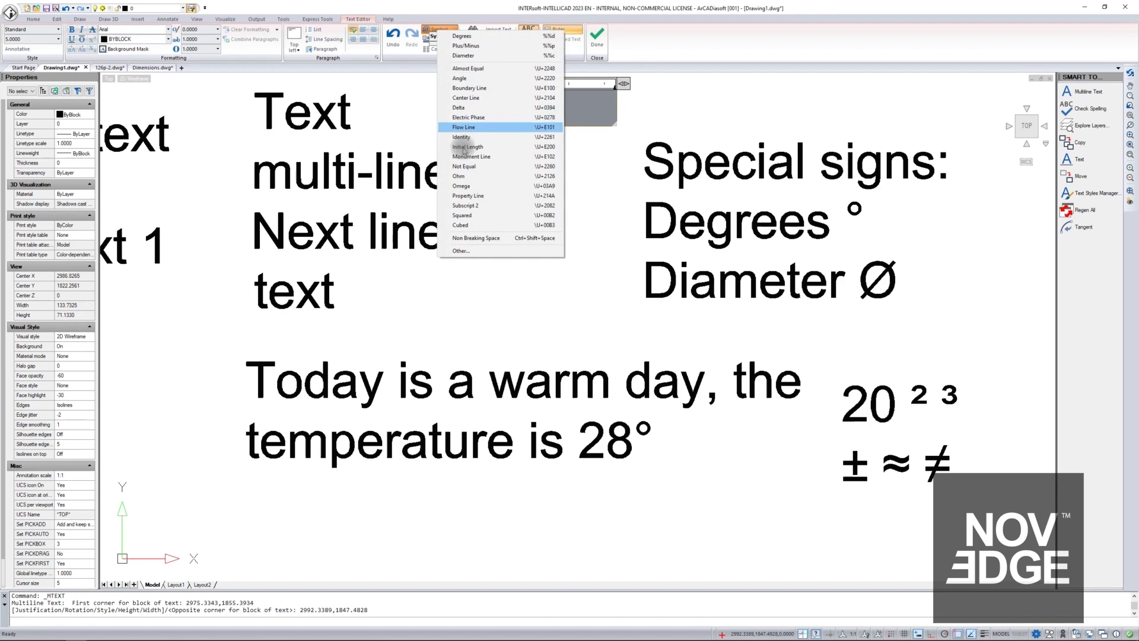
left_click(475, 209)
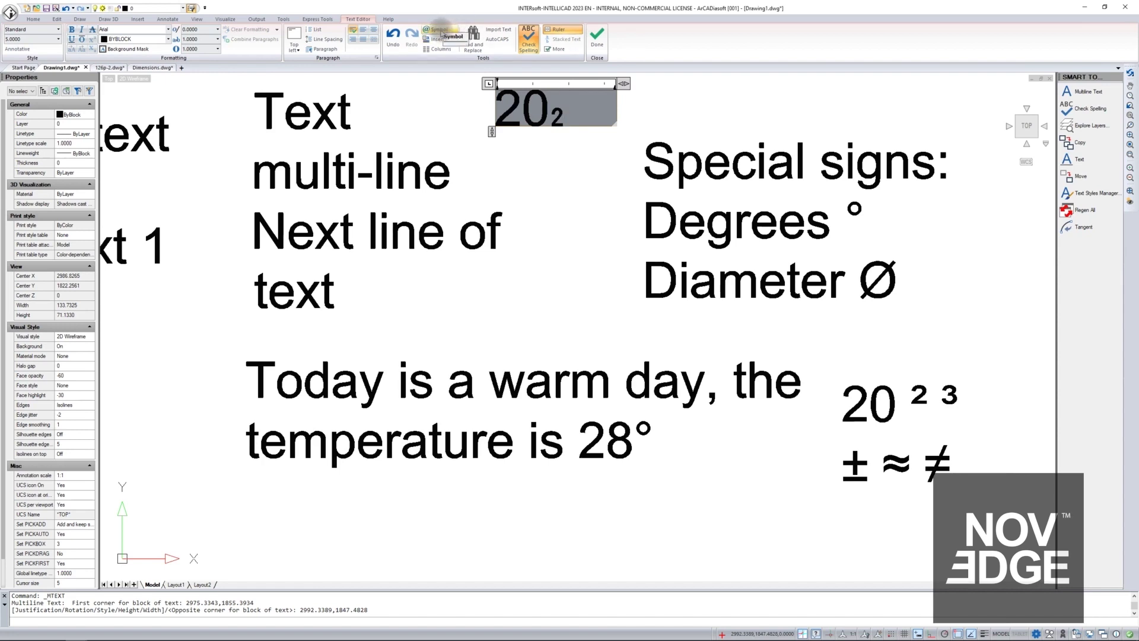
left_click_drag(564, 115, 517, 171)
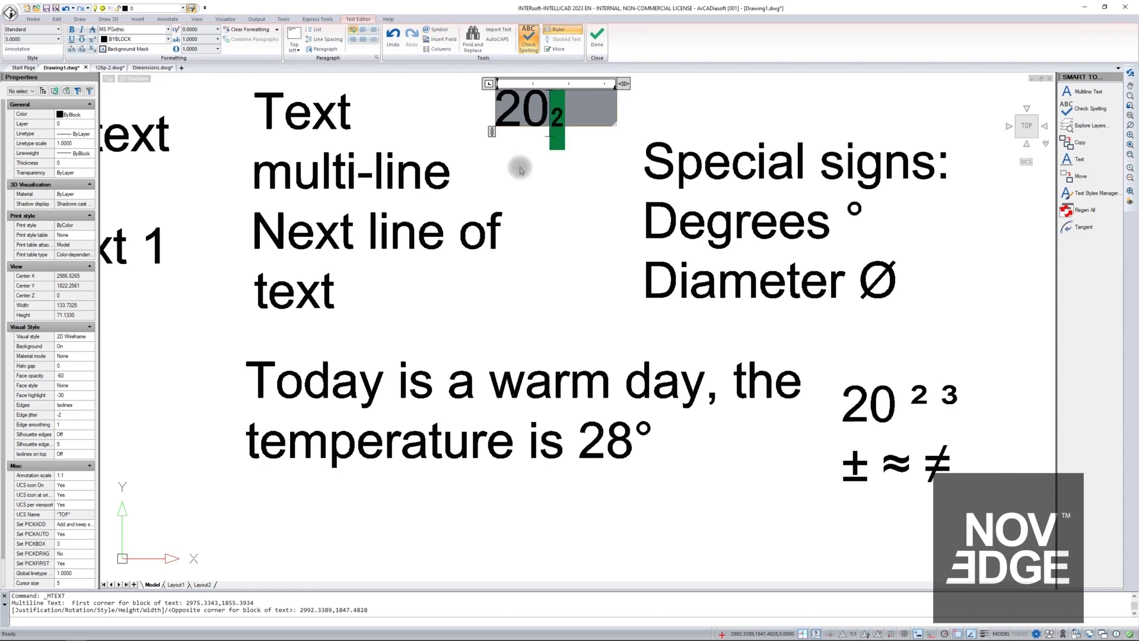
left_click(598, 39)
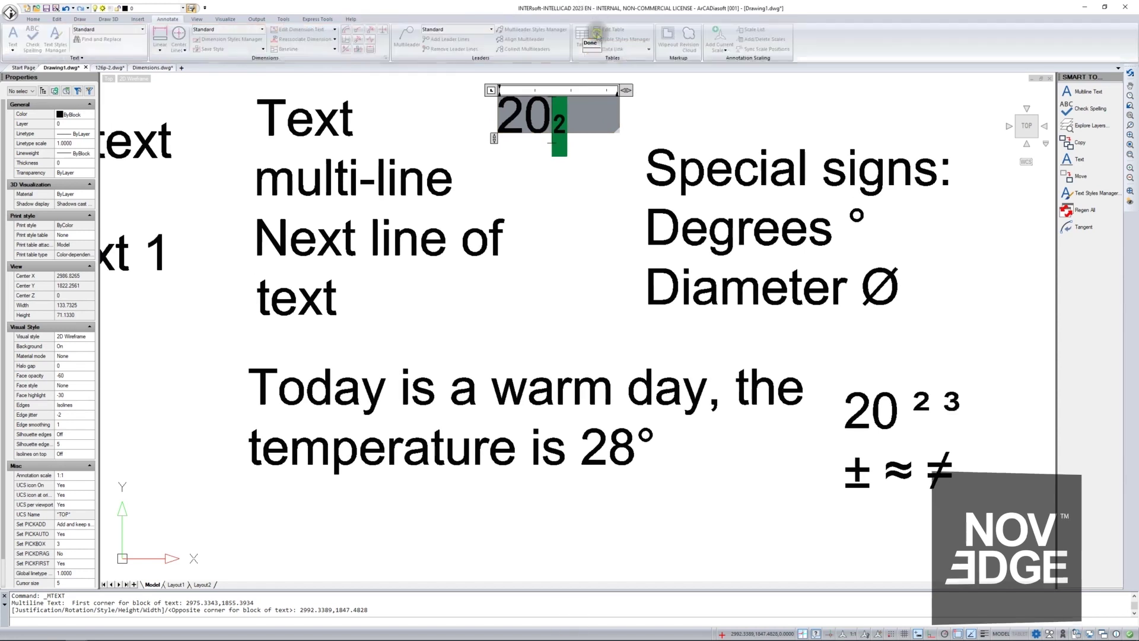
left_click(611, 29)
key("Escape")
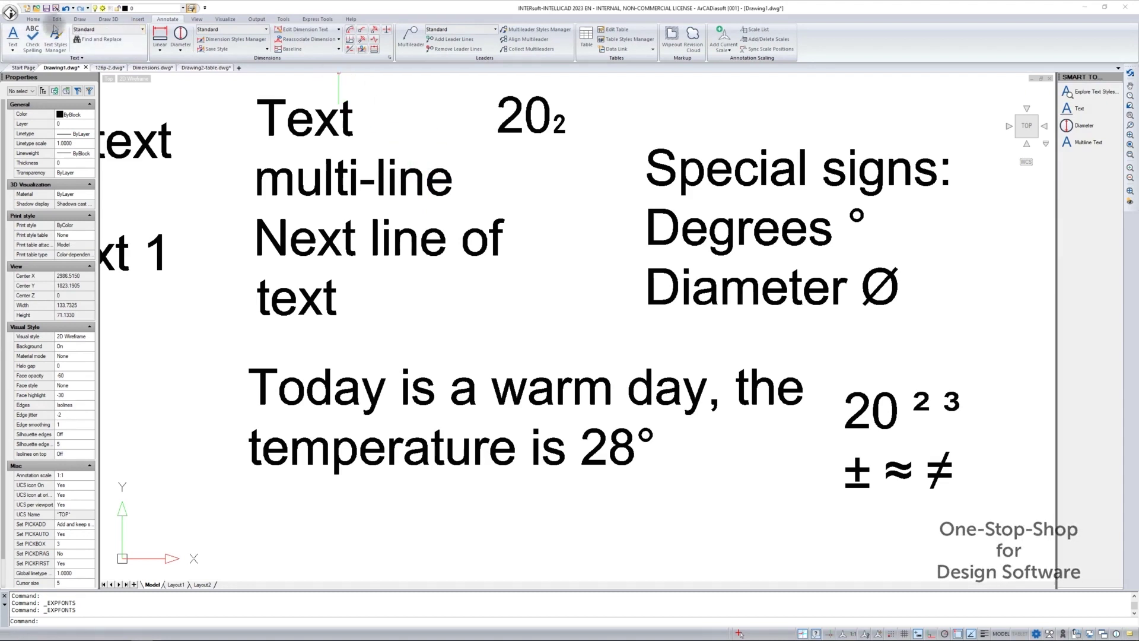
Open the drawing explorer on the text styles of Drawing1.dwg.
left_click(33, 19)
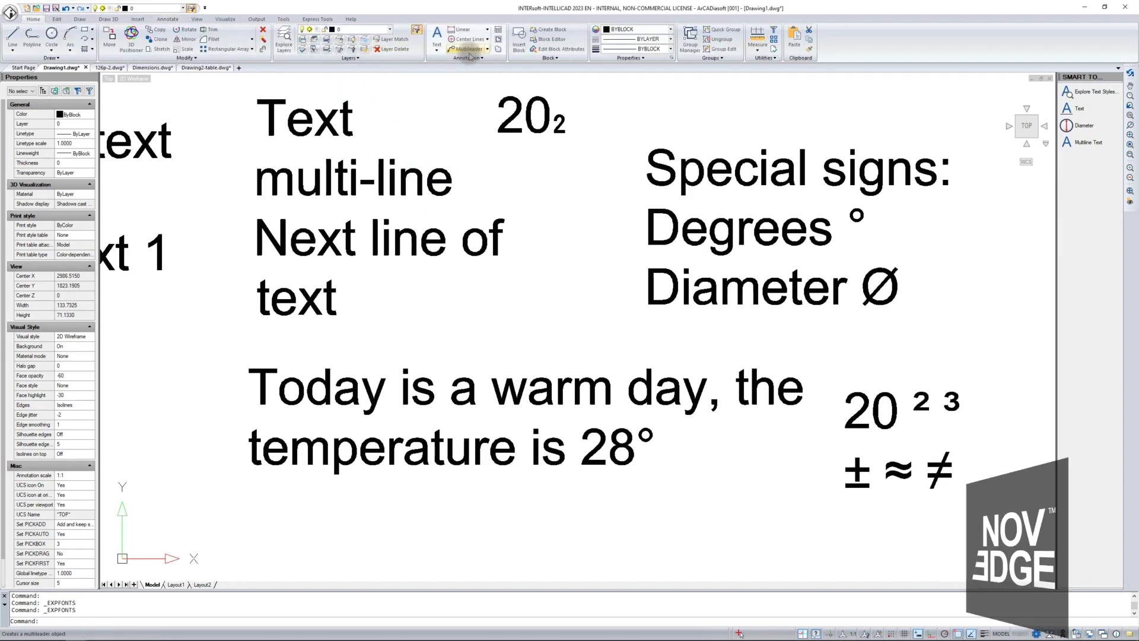
left_click(437, 46)
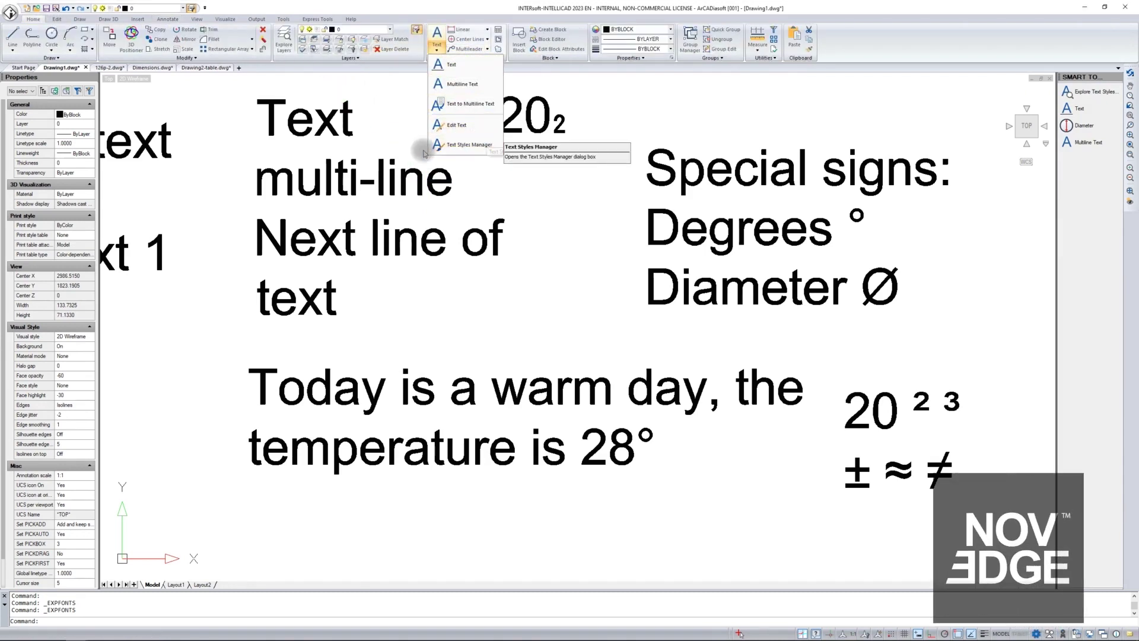
left_click(282, 22)
left_click(283, 19)
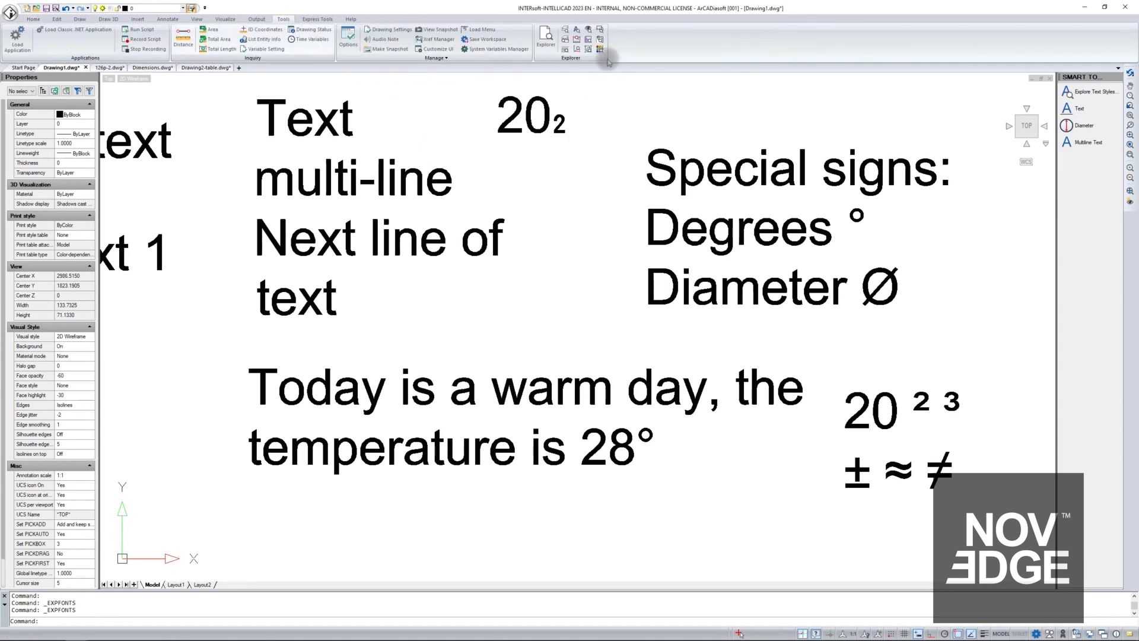
left_click(576, 31)
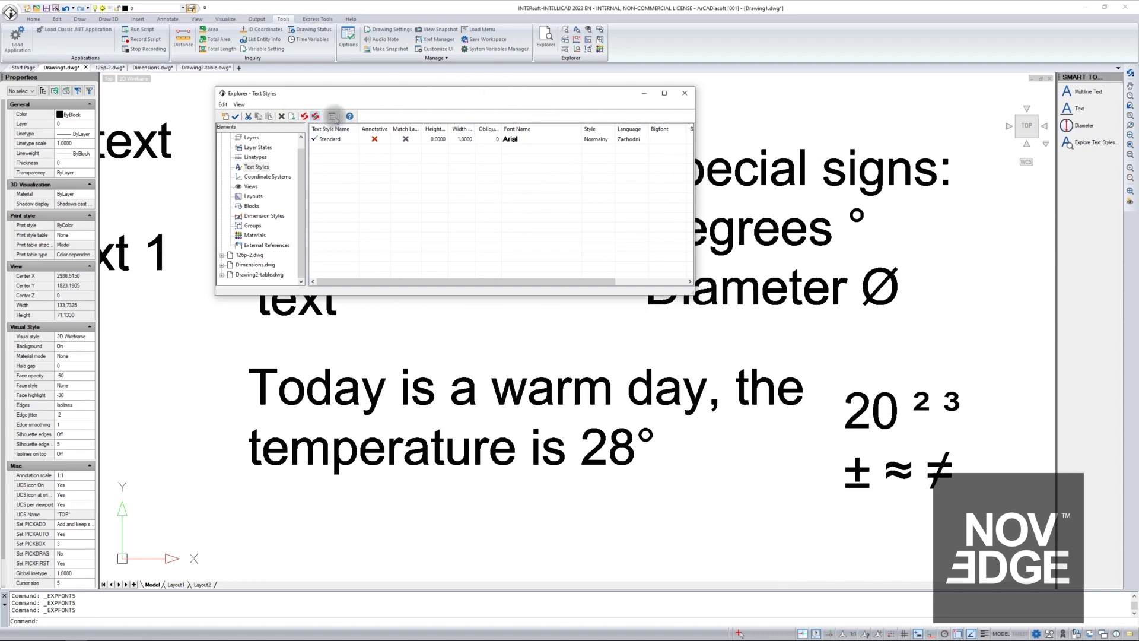
Dock the Text Styles explorer, restore it as a dialog, and look through its list of elements.
left_click(333, 117)
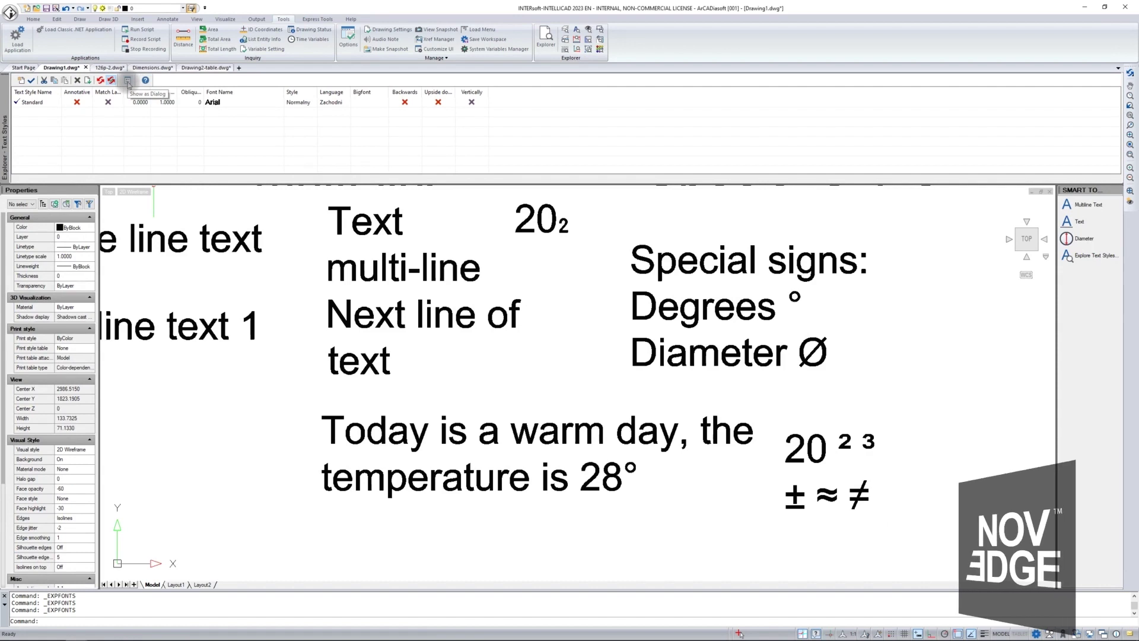
left_click(127, 81)
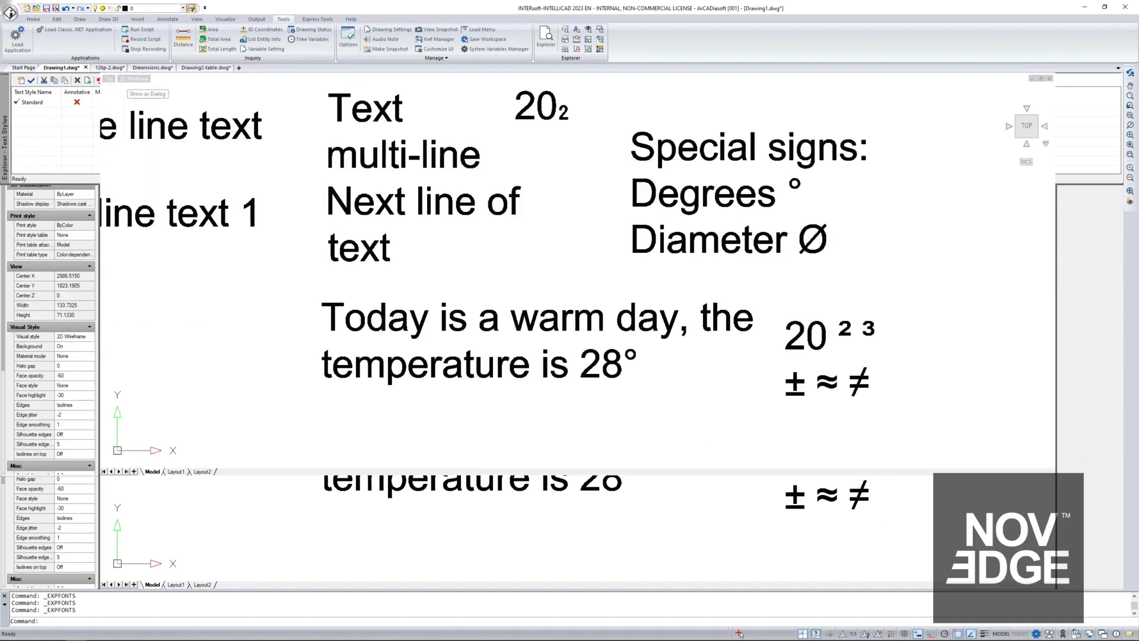
left_click_drag(304, 165, 303, 148)
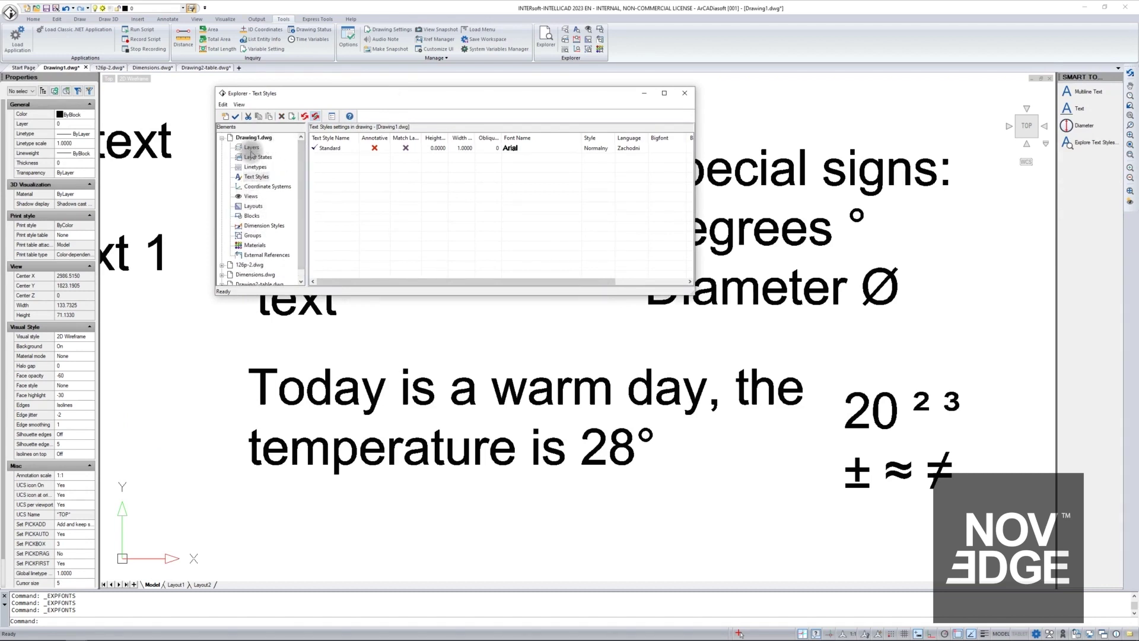
scroll(297, 237, "down", 1)
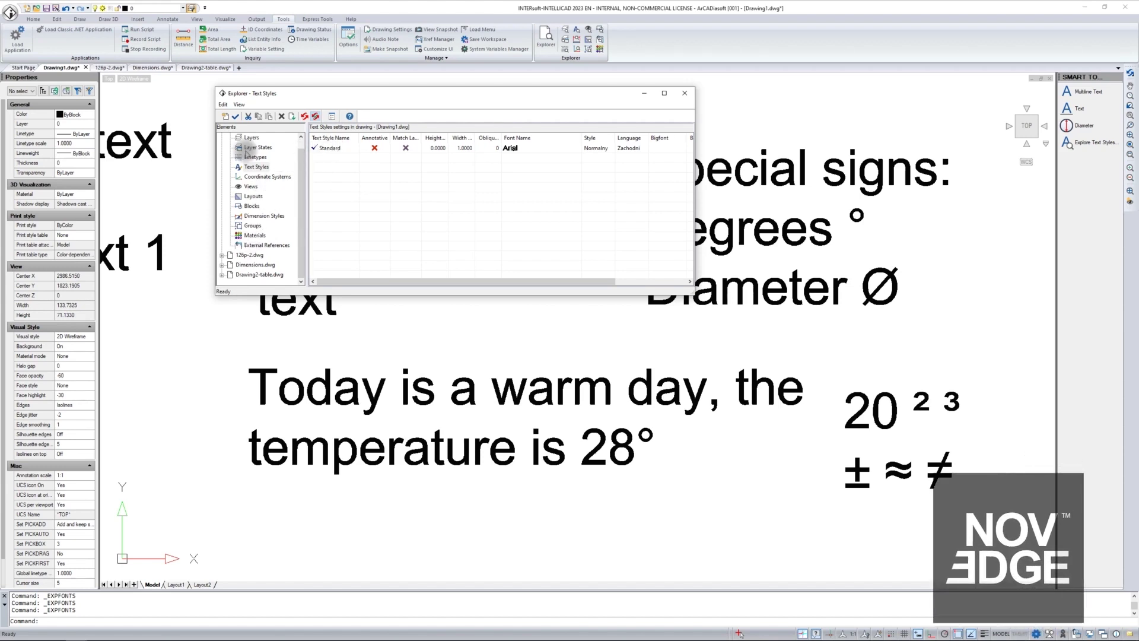
left_click_drag(301, 224, 302, 217)
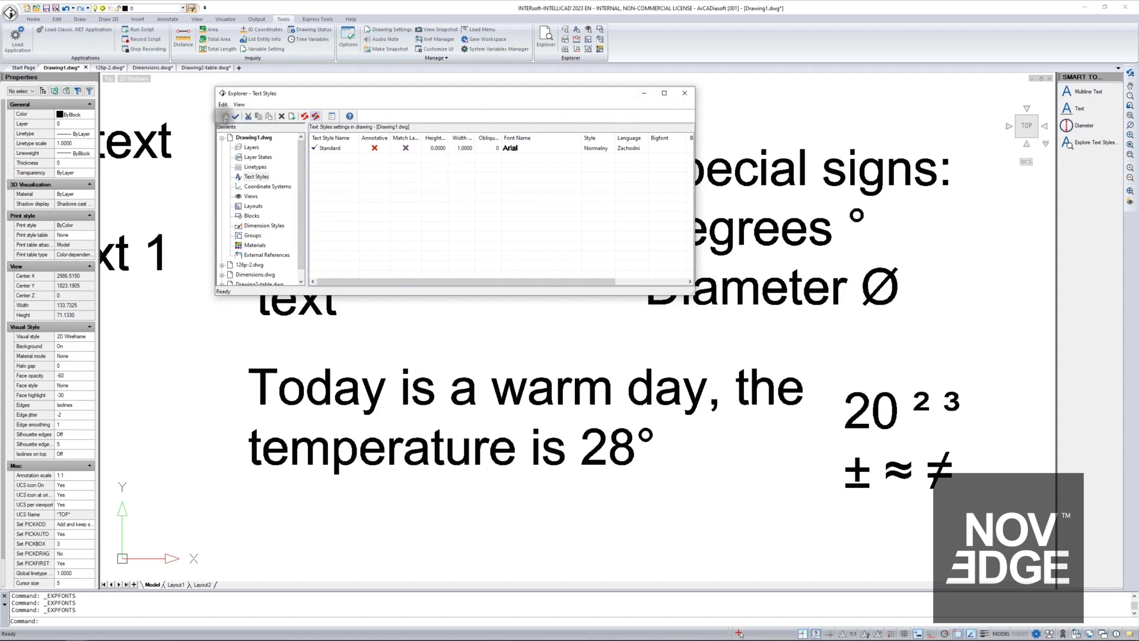
Create a new text style named "Style1" in Drawing1.dwg.
left_click(224, 116)
type("St")
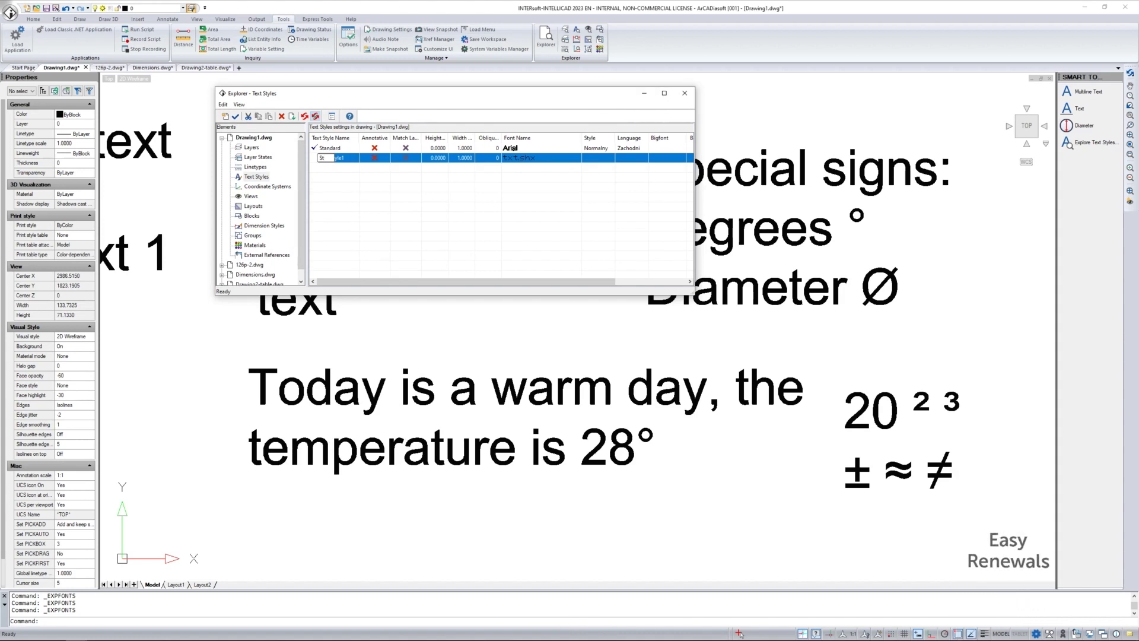
type("yle1")
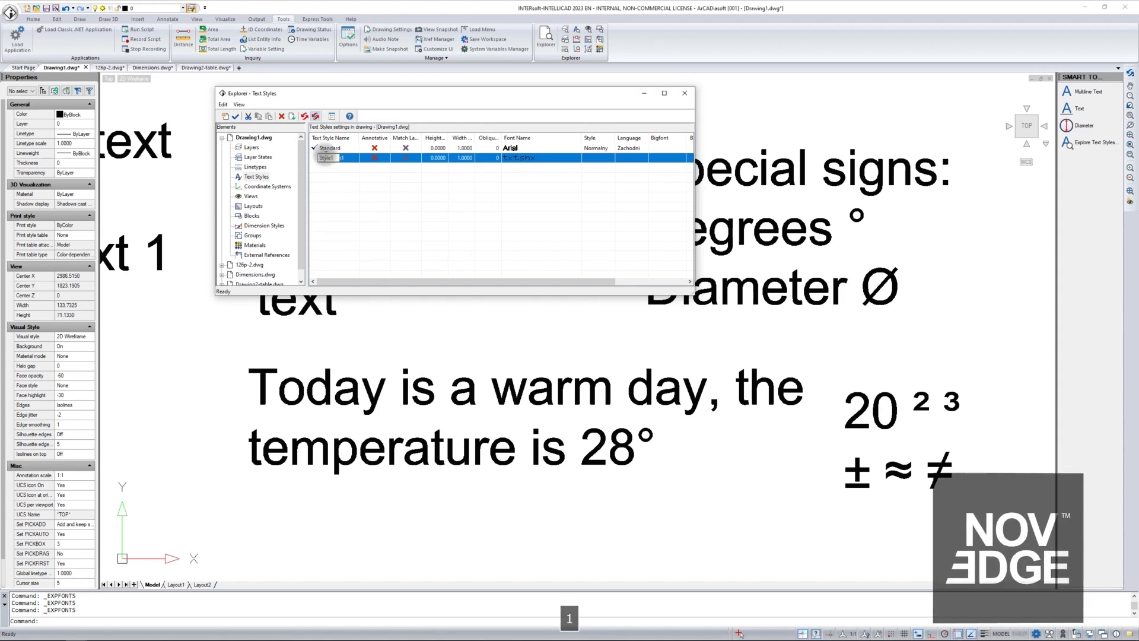
key("Return")
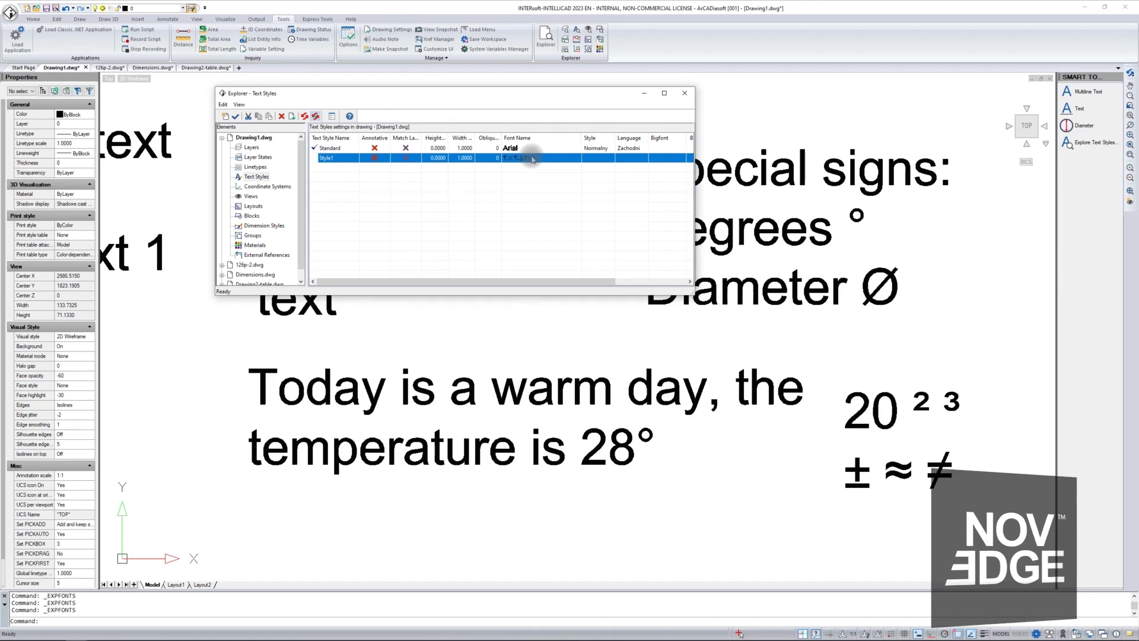
Create another text style named "Dimensioning" in Drawing1.dwg.
left_click(225, 116)
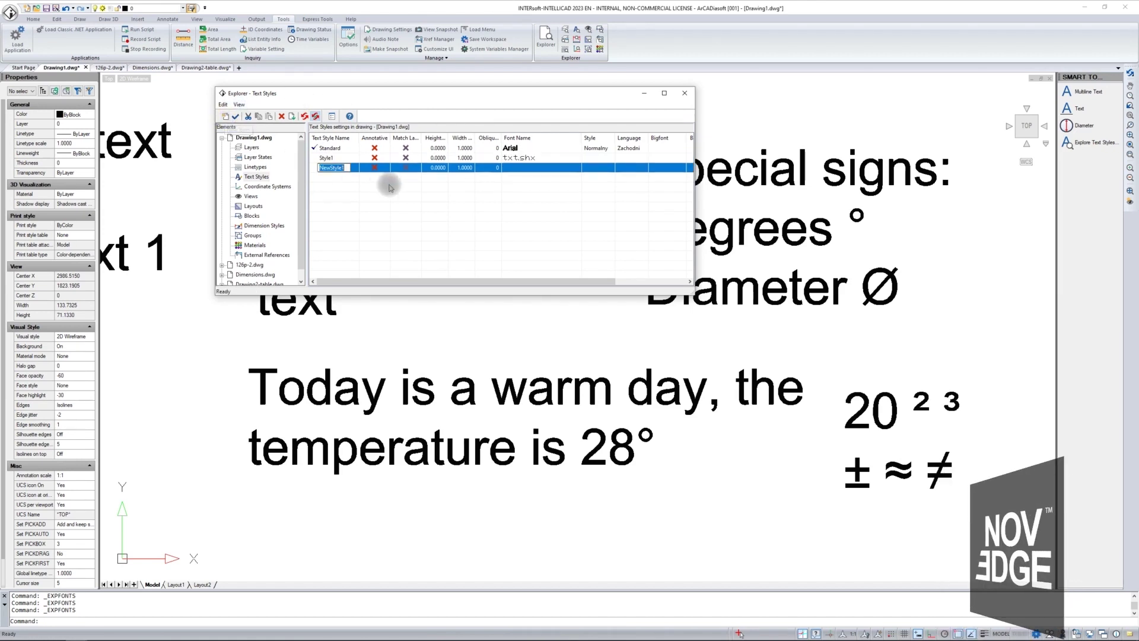
type("DiDimensioning")
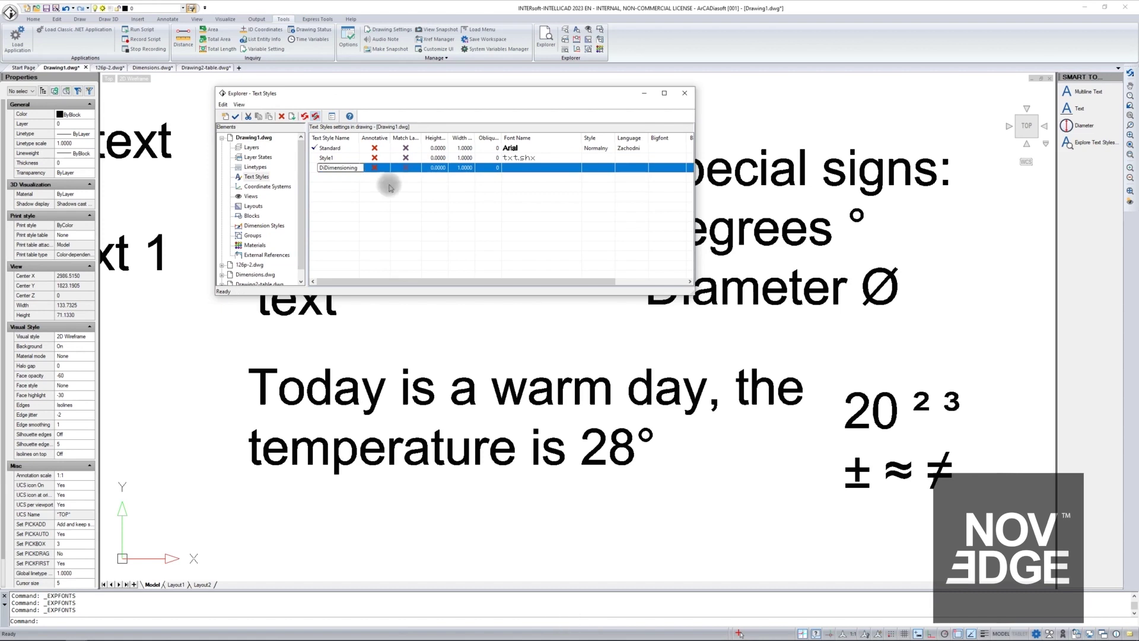
key("Return")
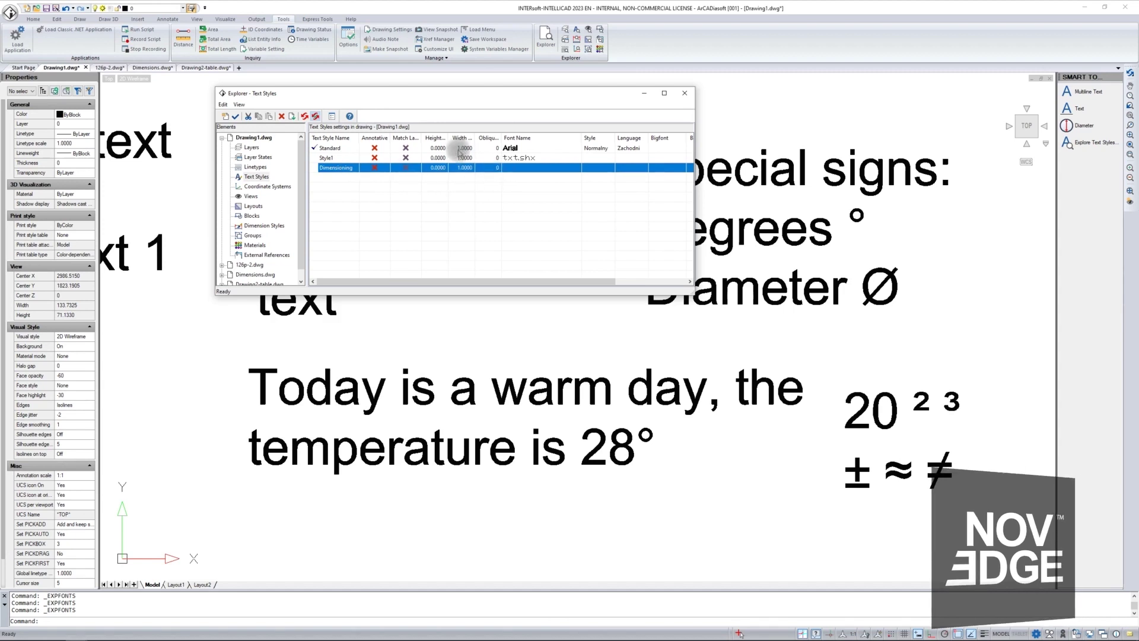
Set the font of the Dimensioning text style to Tahoma.
left_click(526, 168)
left_click(576, 169)
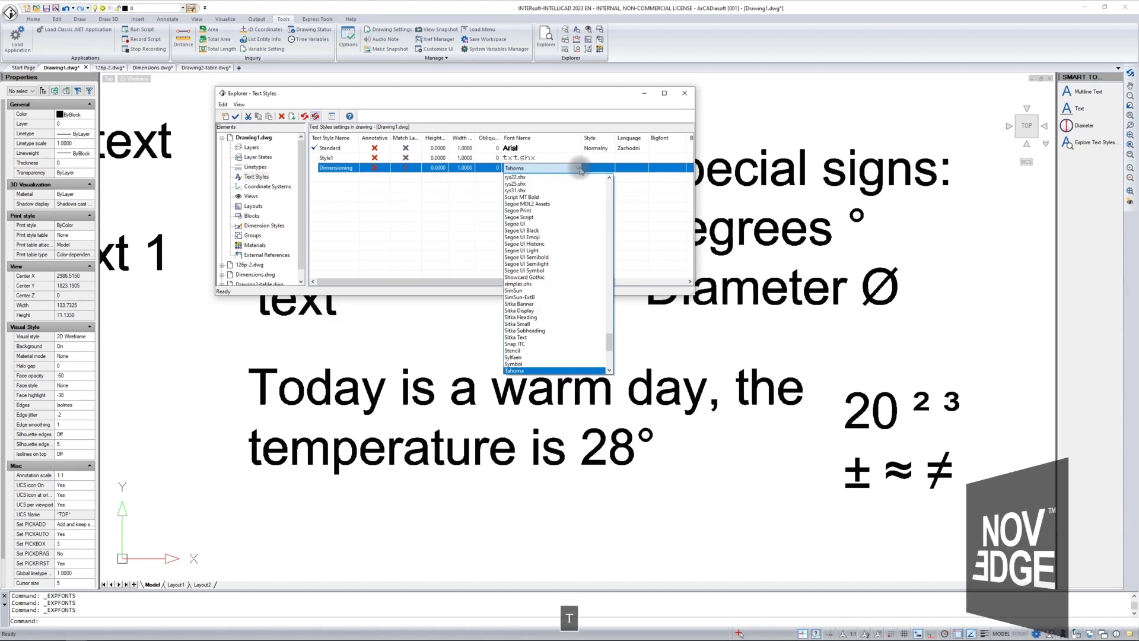
left_click(546, 230)
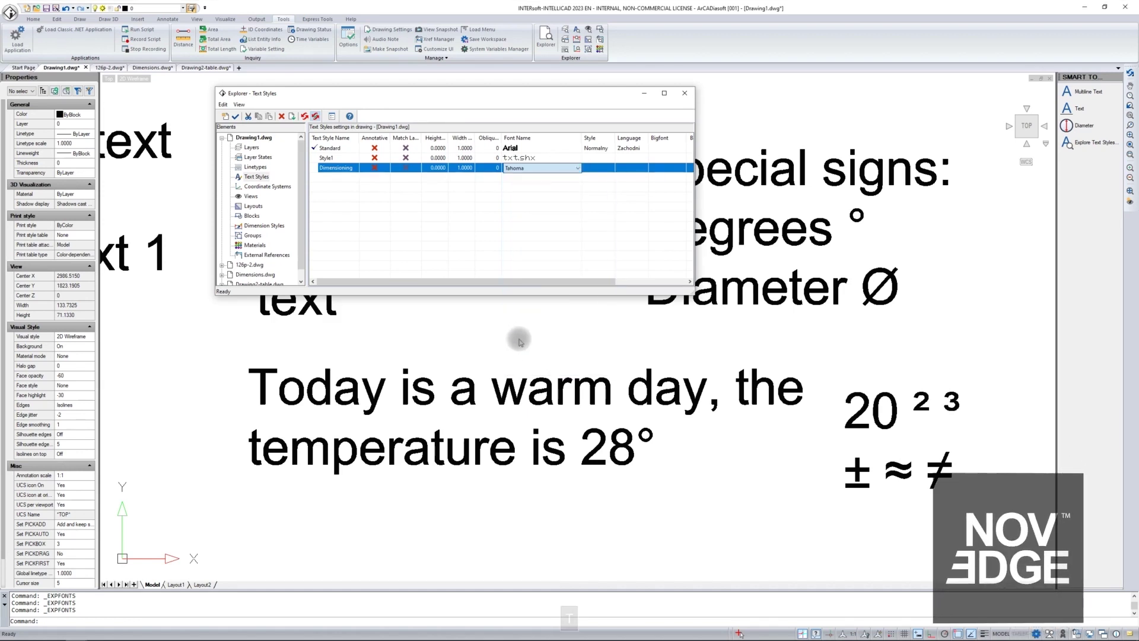
left_click(579, 168)
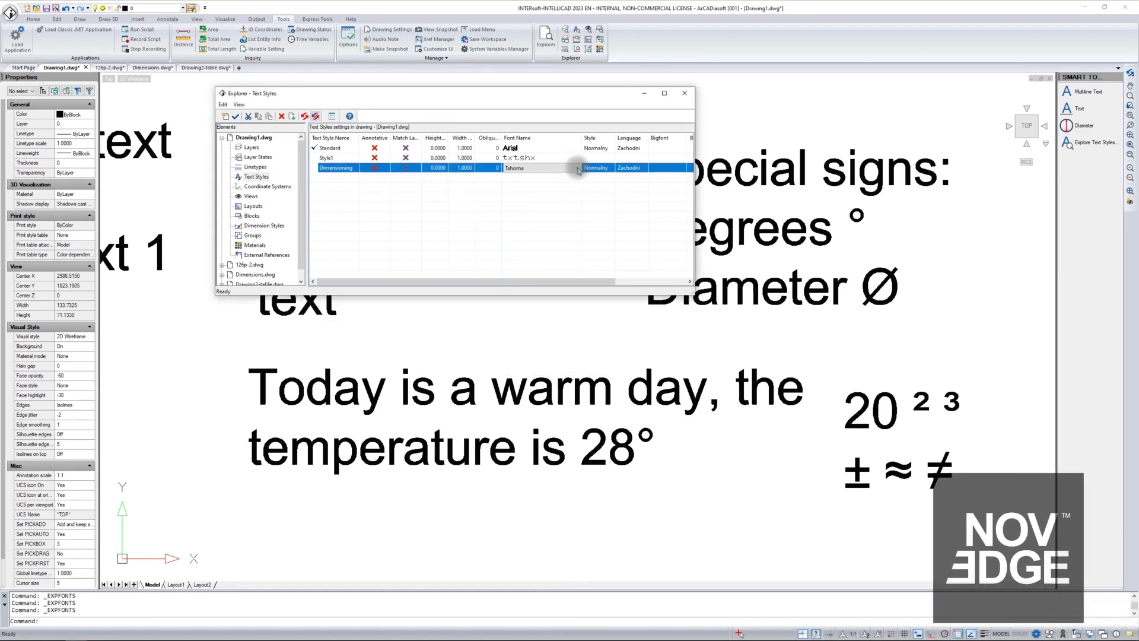
left_click(554, 292)
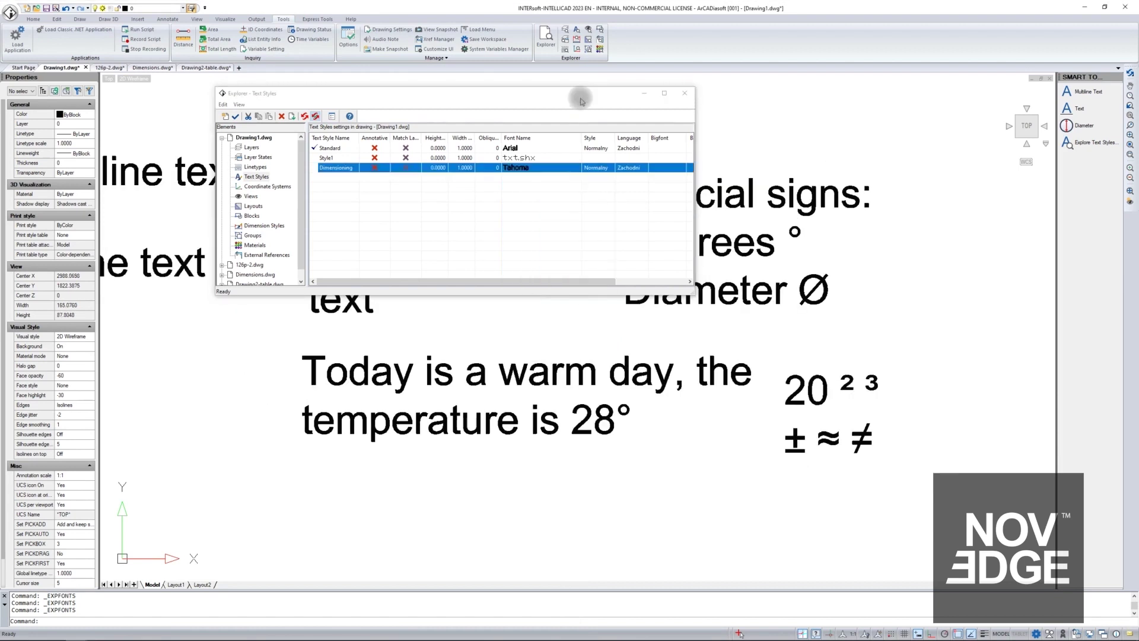
Assign the ic-txt.shx font to the Dimensioning text style.
left_click(567, 169)
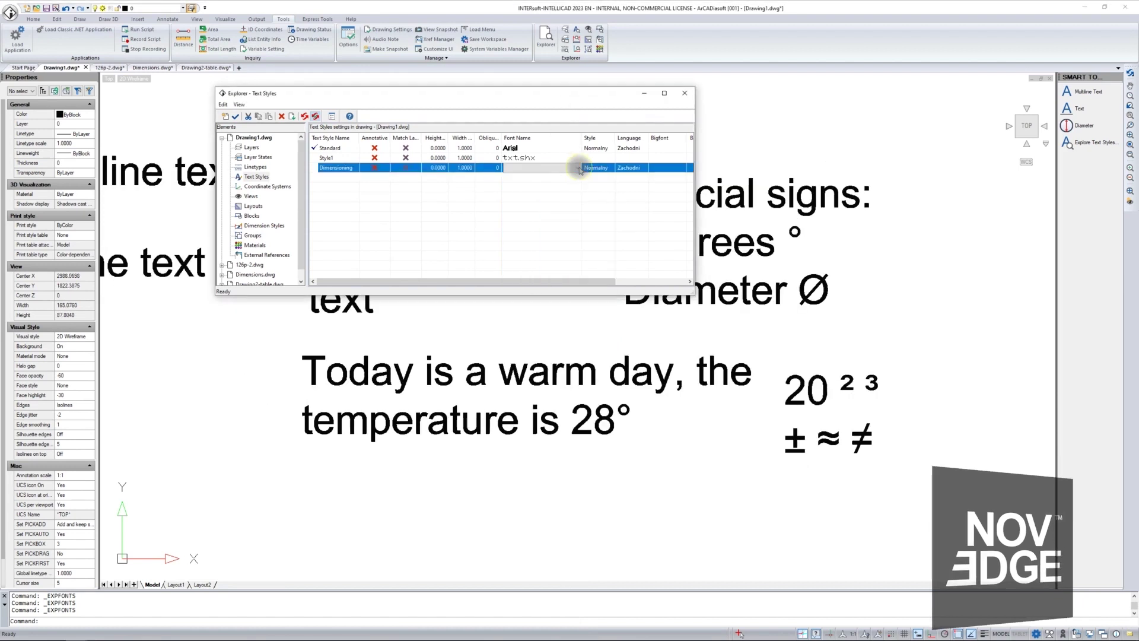
left_click(579, 169)
scroll(558, 205, "up", 15)
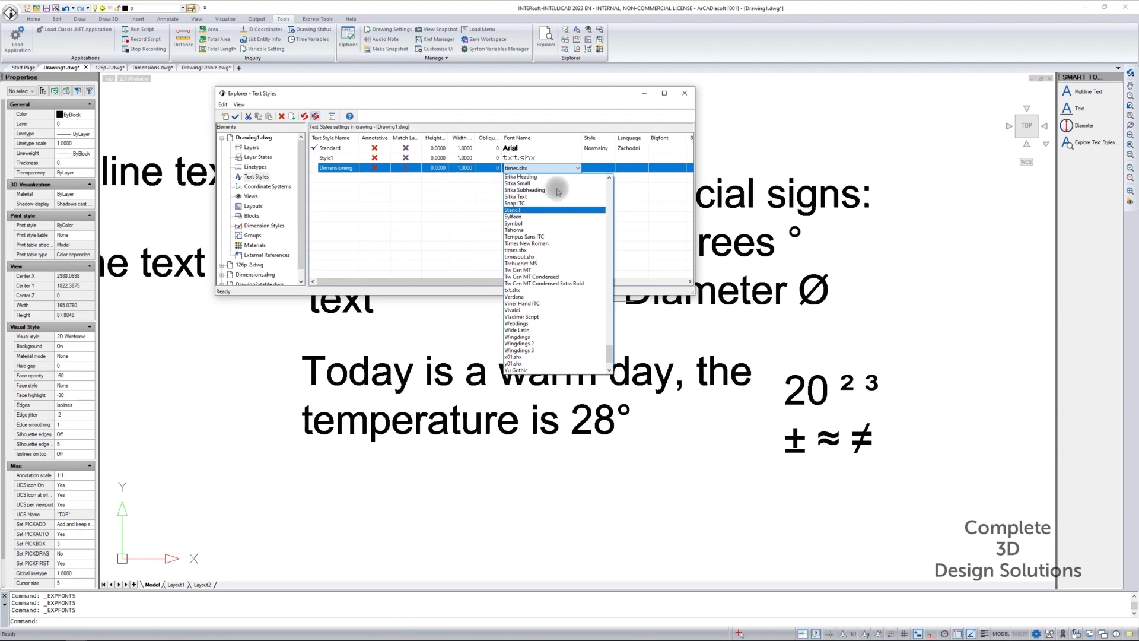
scroll(558, 191, "up", 20)
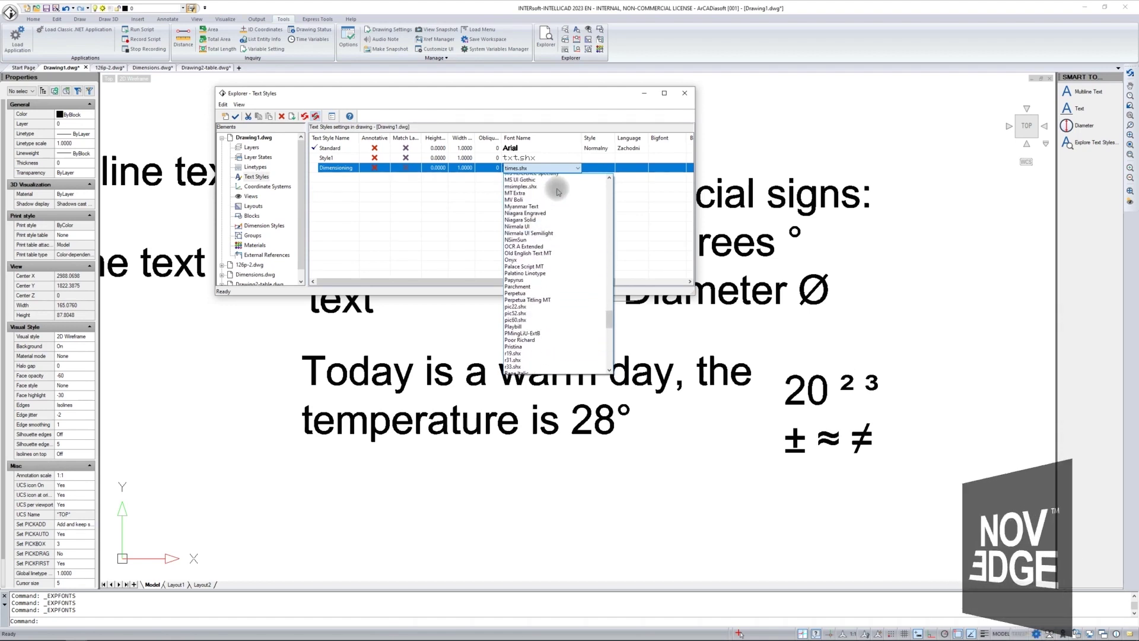
scroll(557, 191, "up", 5)
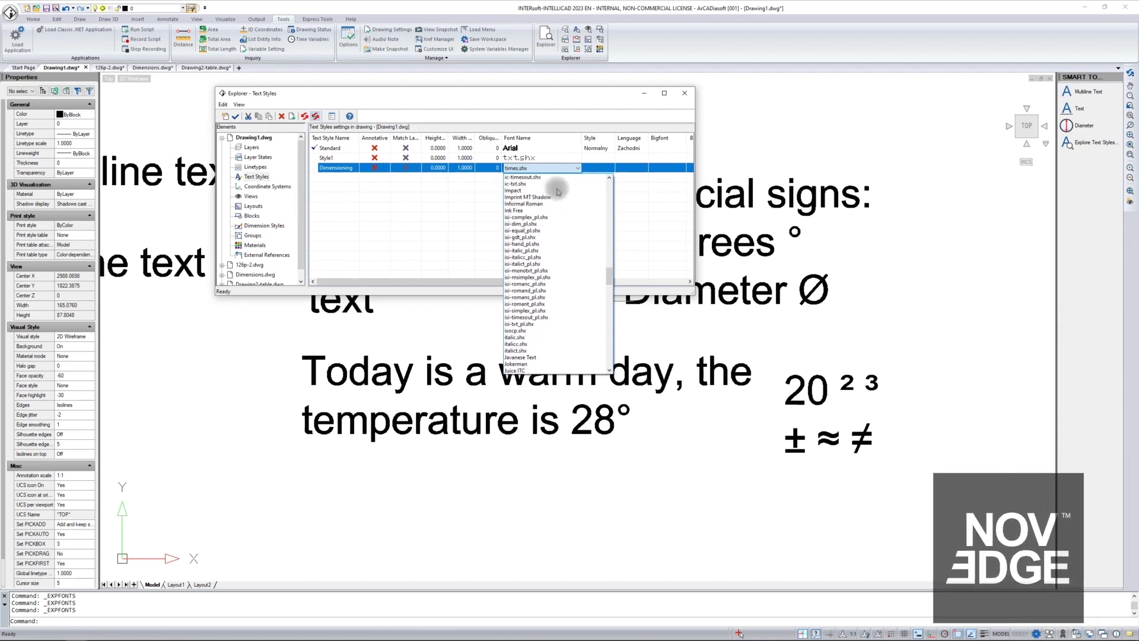
left_click(516, 224)
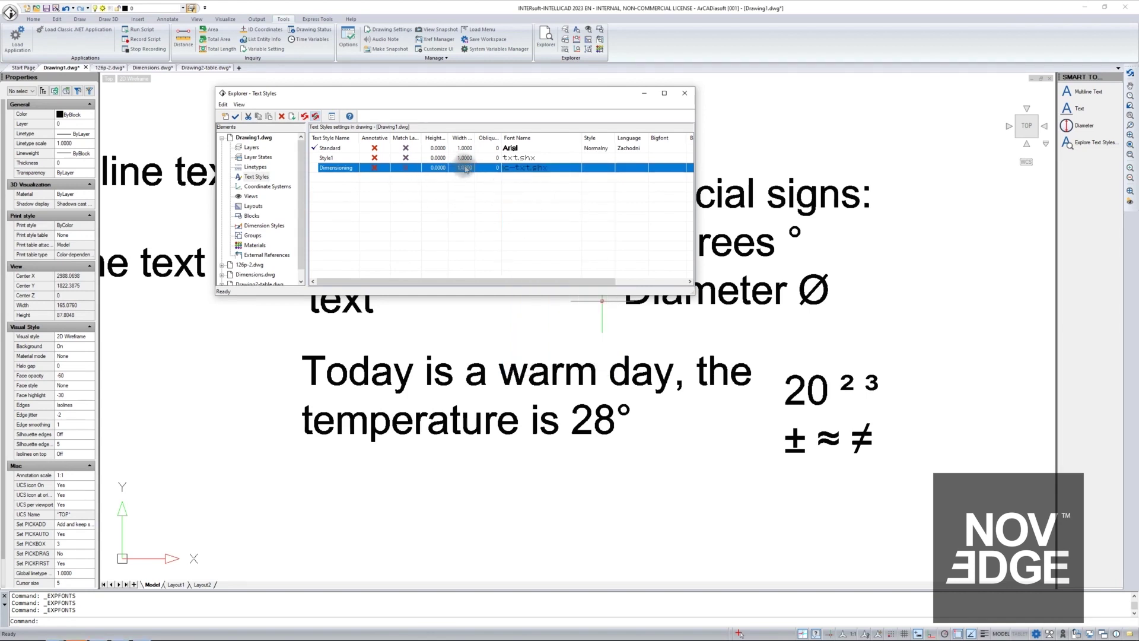
Set the text height of Style1 to 5.
double_click(436, 157)
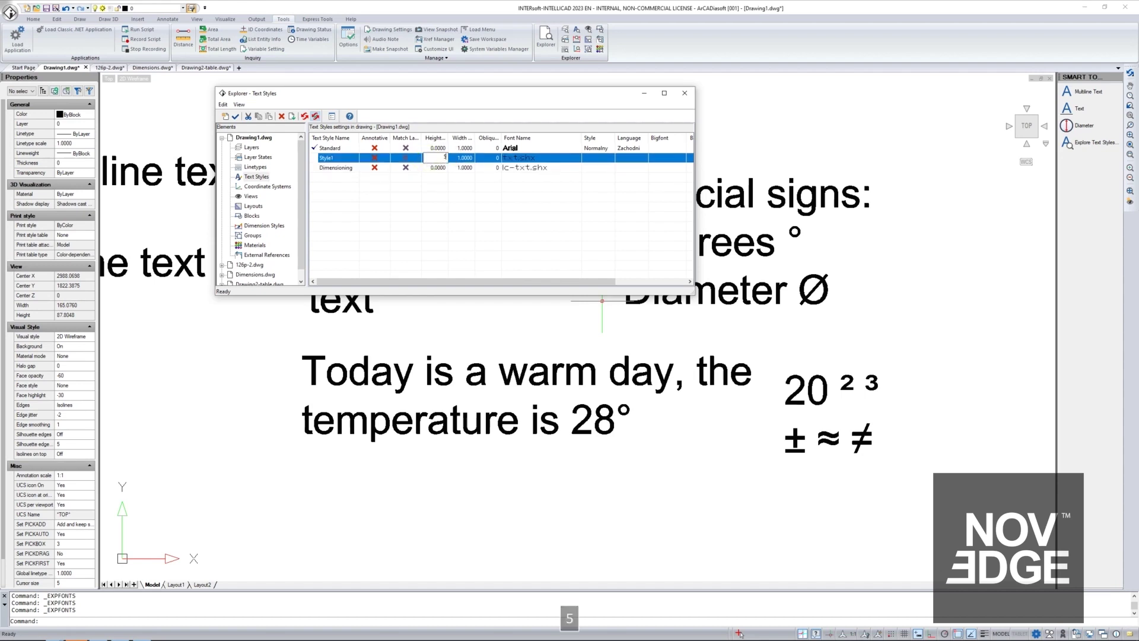
type("5")
key("Return")
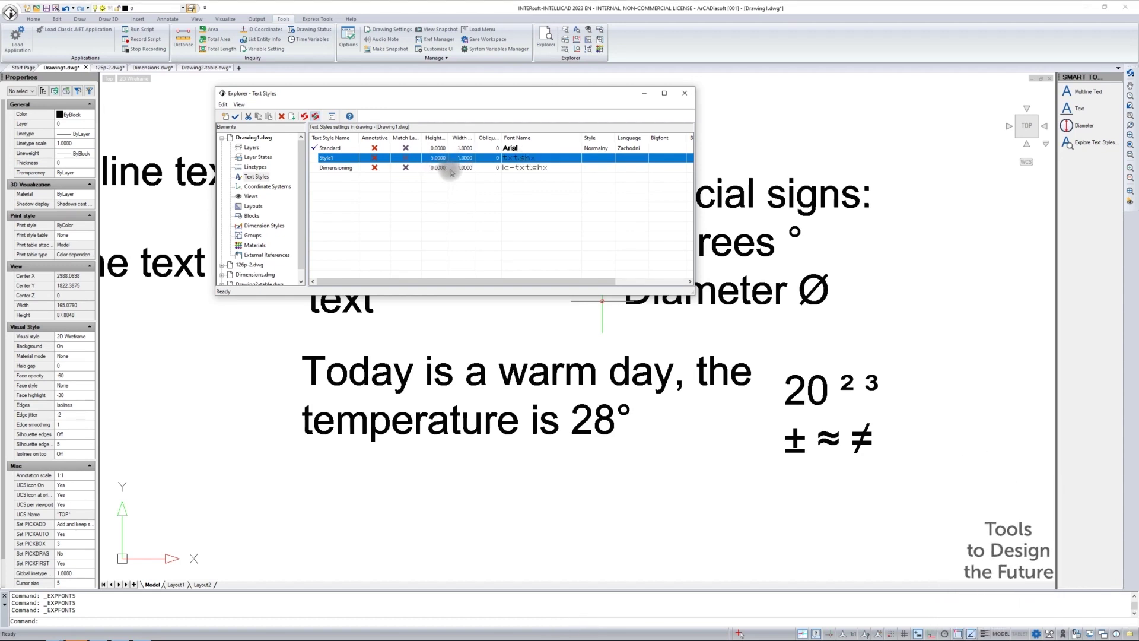
Change the font of Style1 to Times New Roman and close the text styles explorer.
left_click(536, 168)
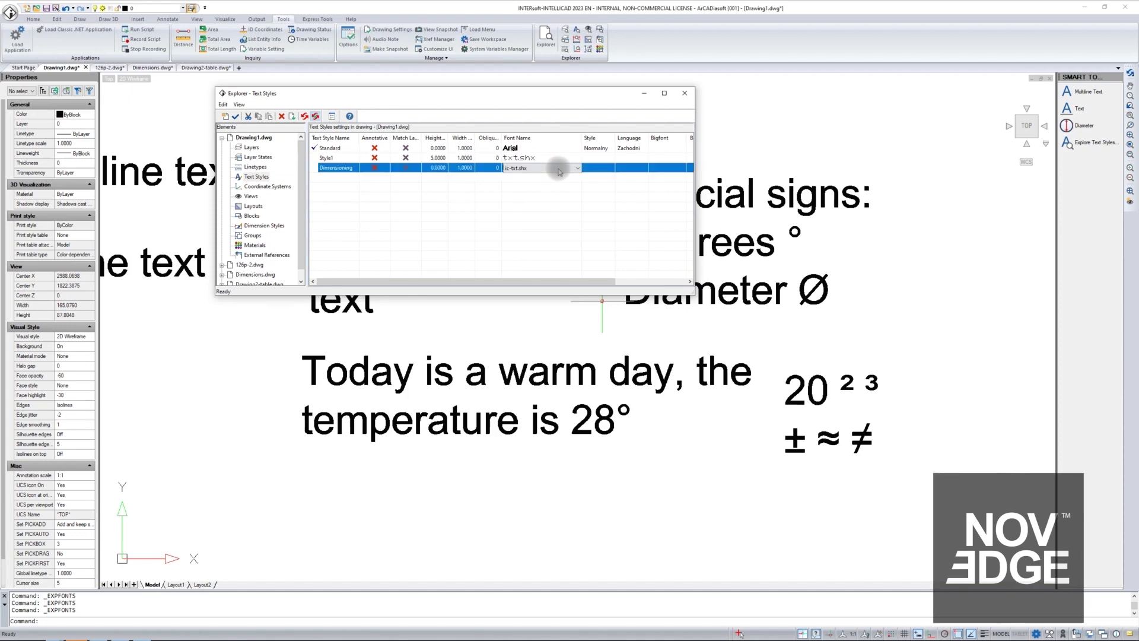
left_click(554, 214)
left_click(535, 160)
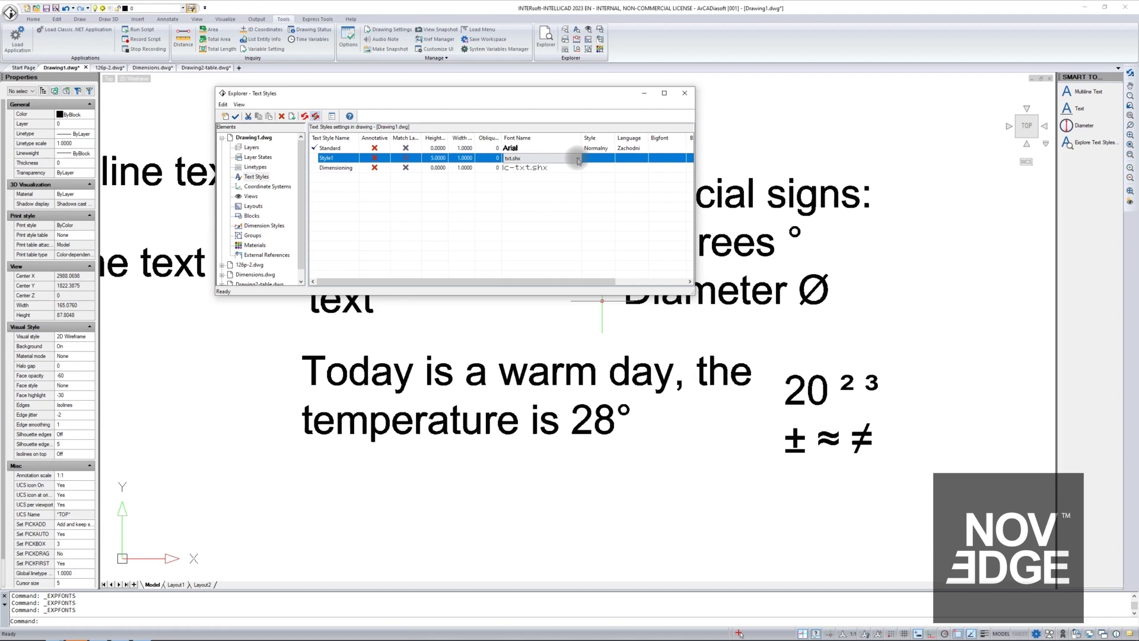
left_click(577, 159)
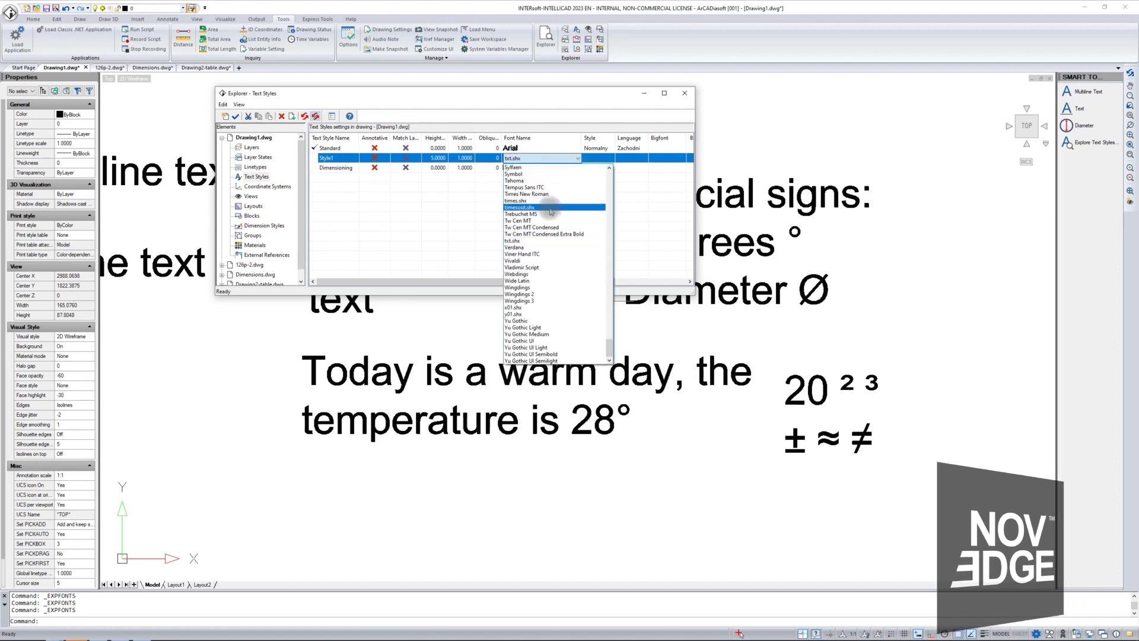
left_click(532, 194)
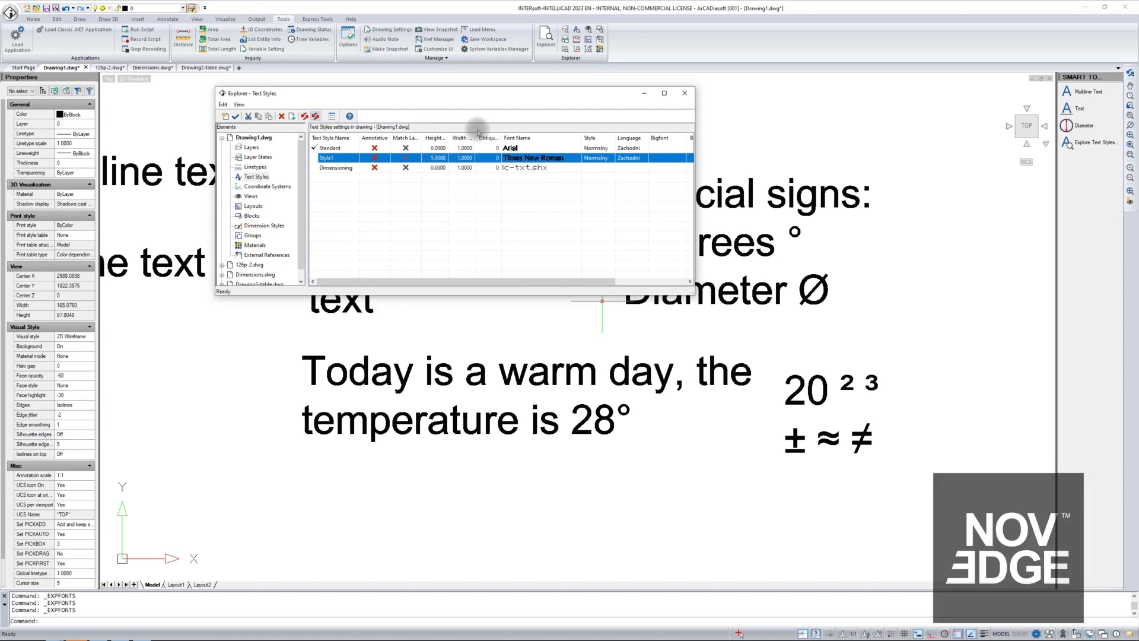
left_click(684, 94)
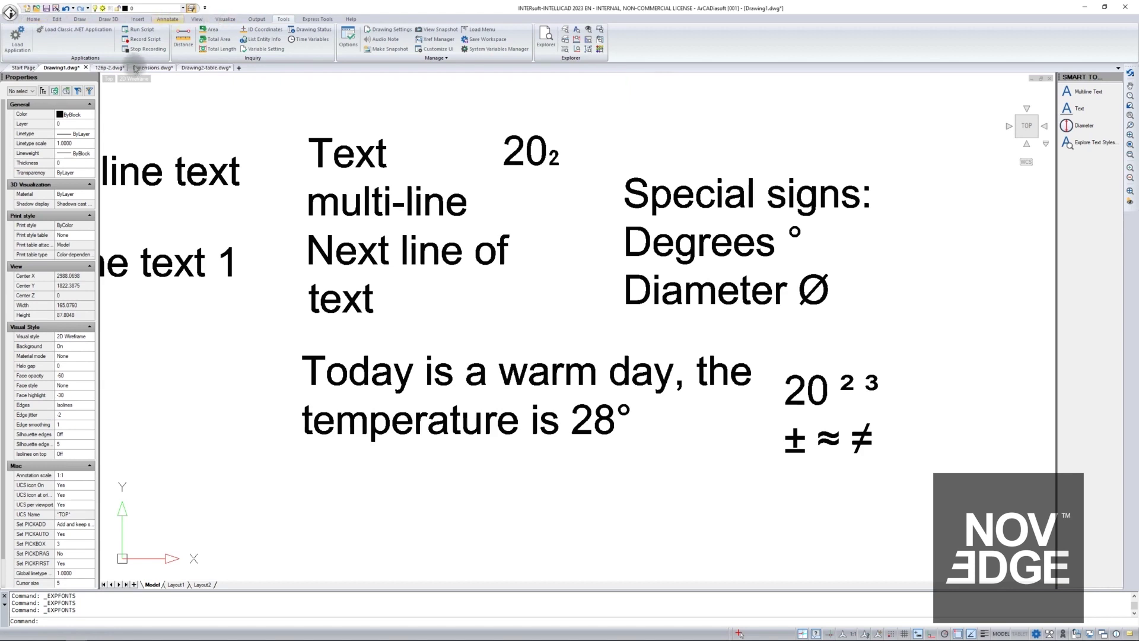
left_click(168, 19)
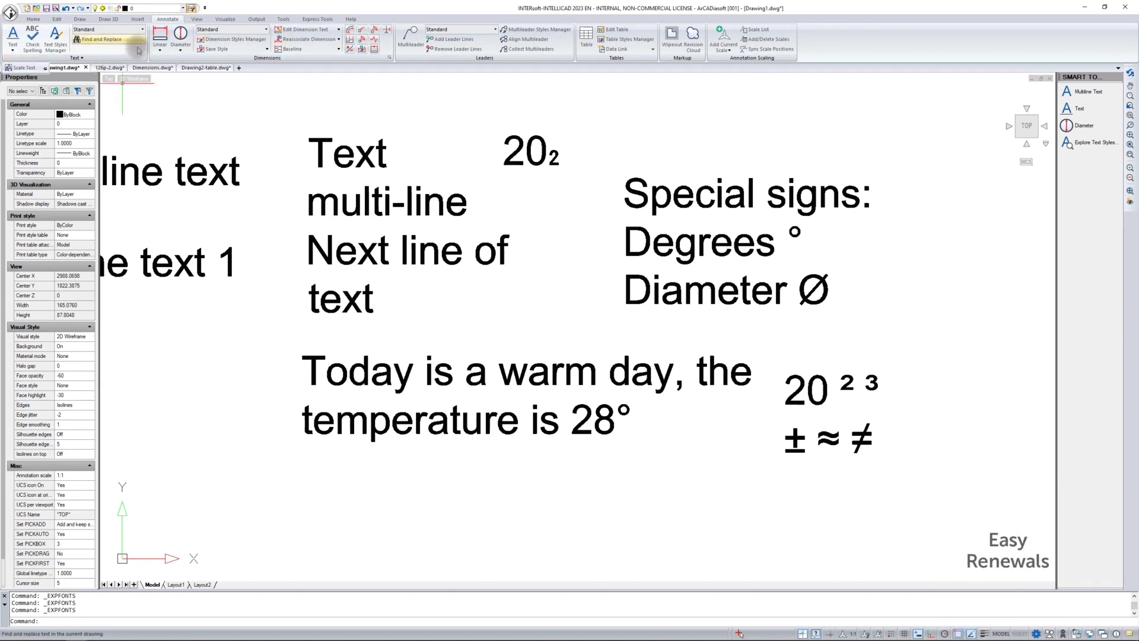
left_click(75, 58)
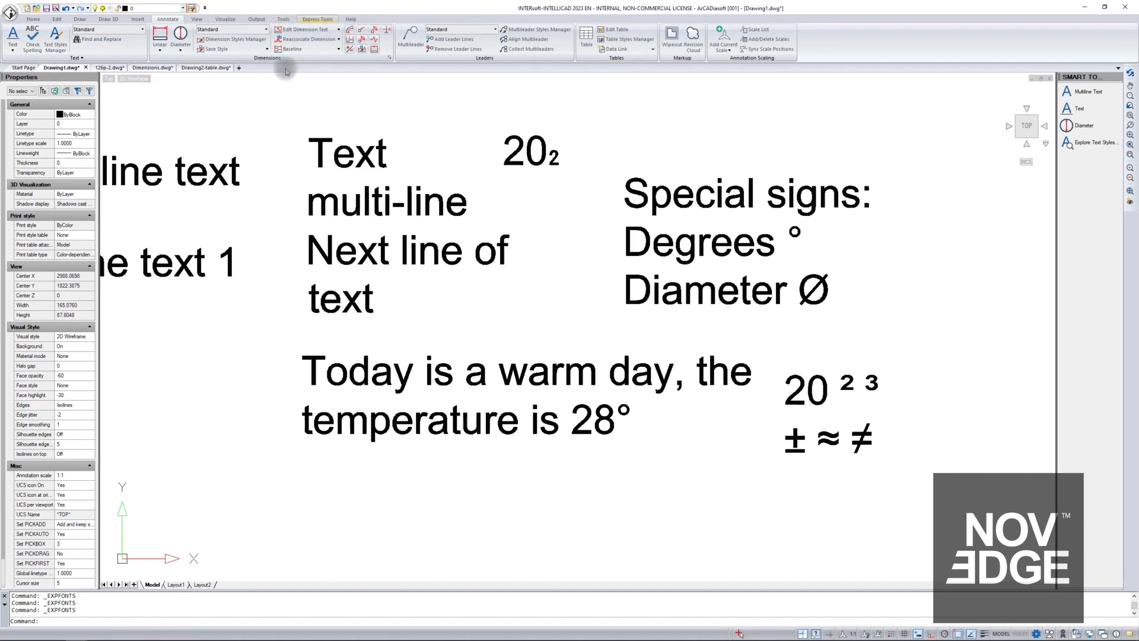
left_click(318, 19)
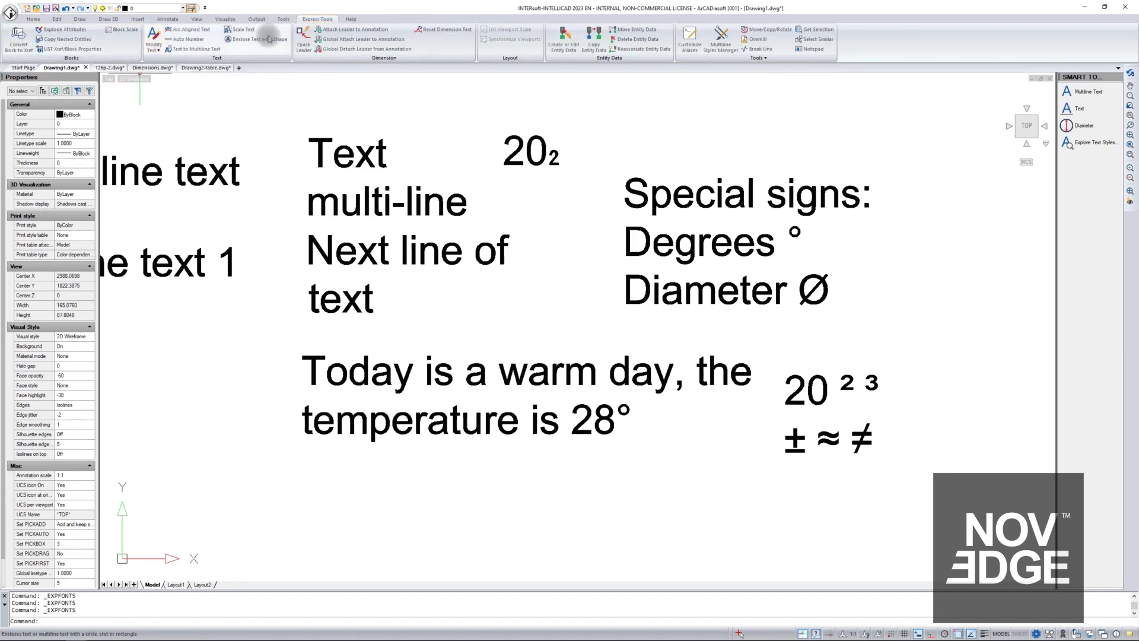
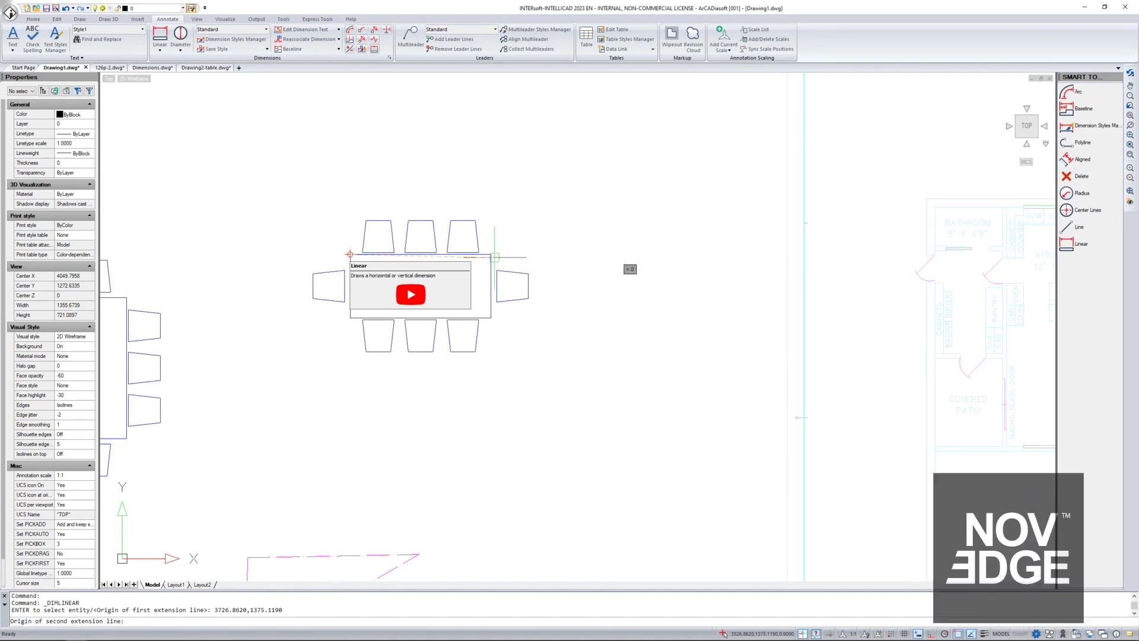
Finish the horizontal linear dimension across the table's upper edge, placing the dimension line just inside the table, and inspect its text.
left_click(491, 255)
left_click(479, 270)
scroll(413, 279, "up", 8)
scroll(414, 279, "up", 3)
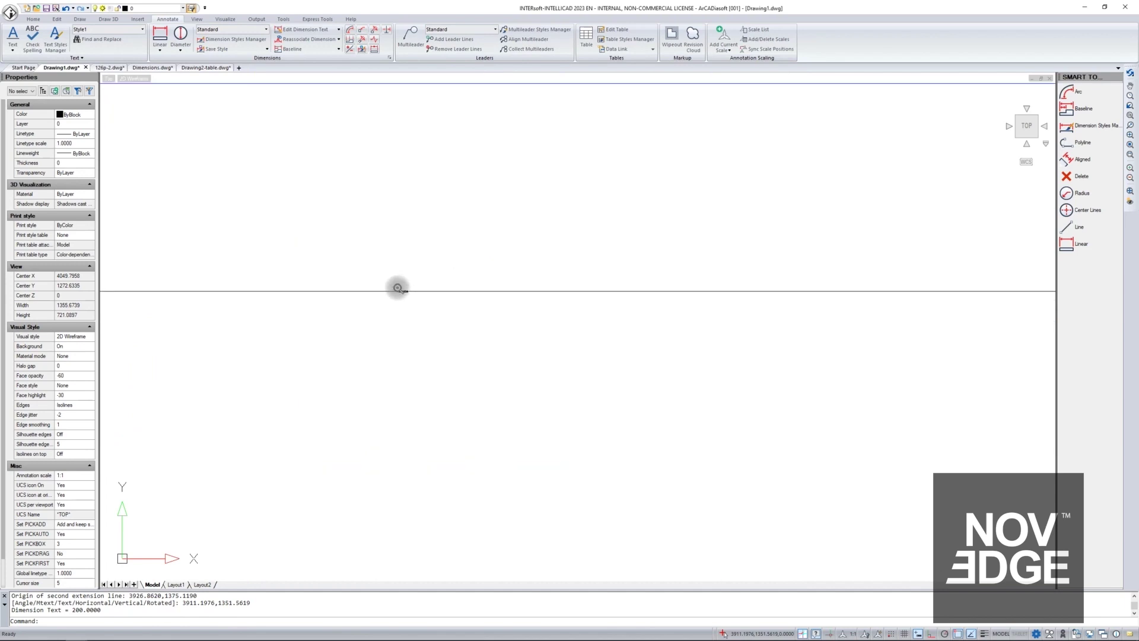
scroll(406, 289, "up", 2)
scroll(423, 301, "down", 4)
scroll(429, 301, "down", 3)
scroll(445, 301, "down", 1)
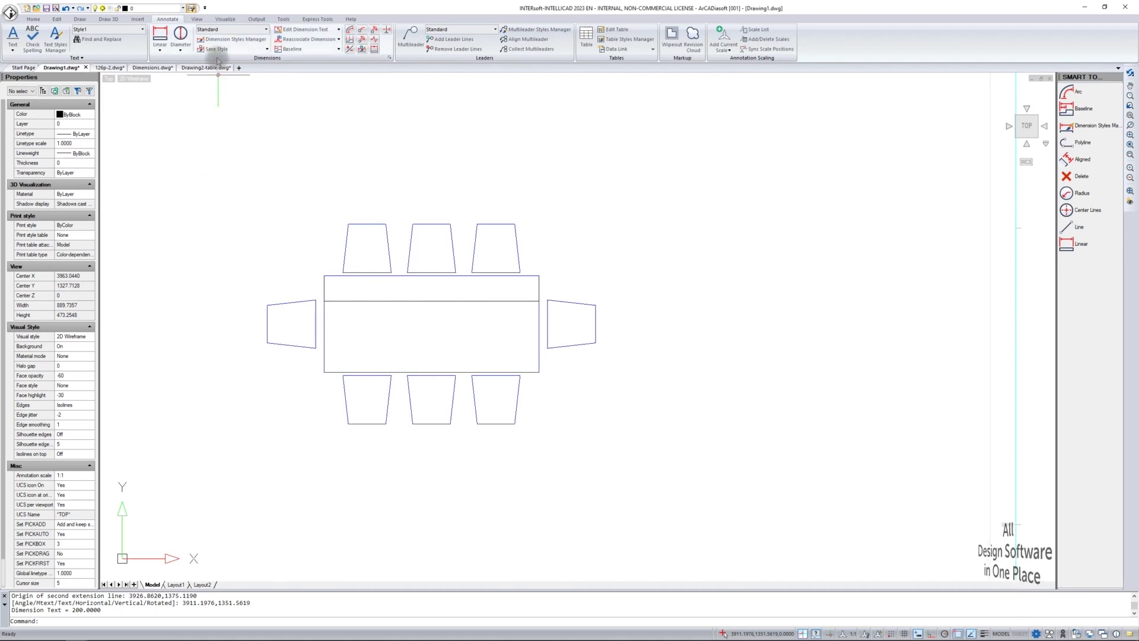
Switch to Dimensions.dwg, open the Dimension Styles Manager and move it clear of the circle in the drawing.
left_click(144, 67)
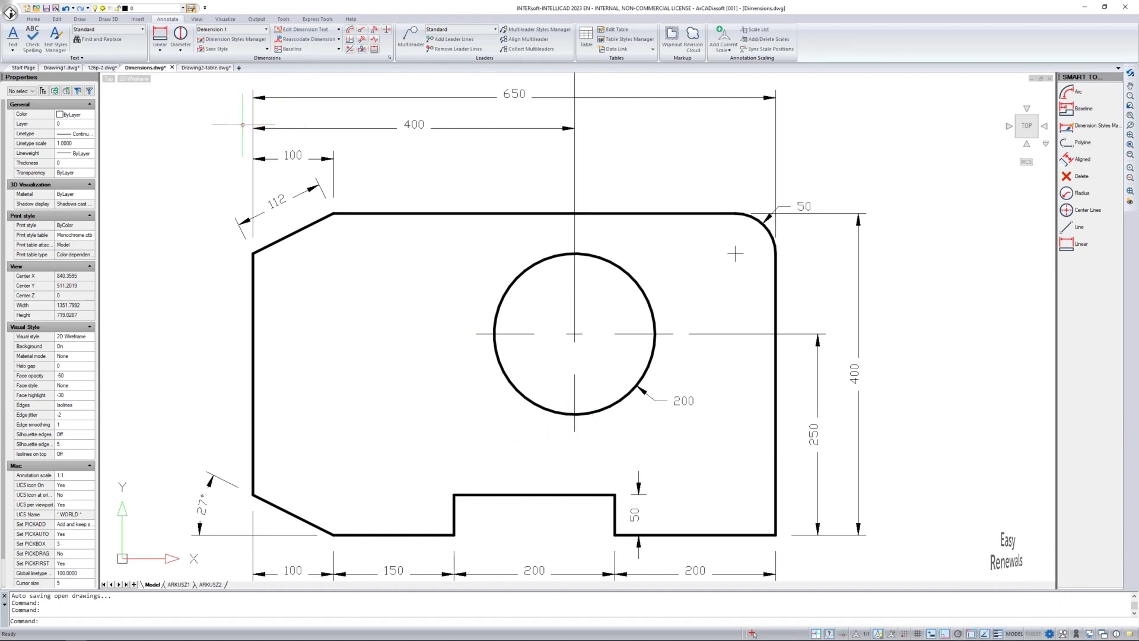
left_click(245, 40)
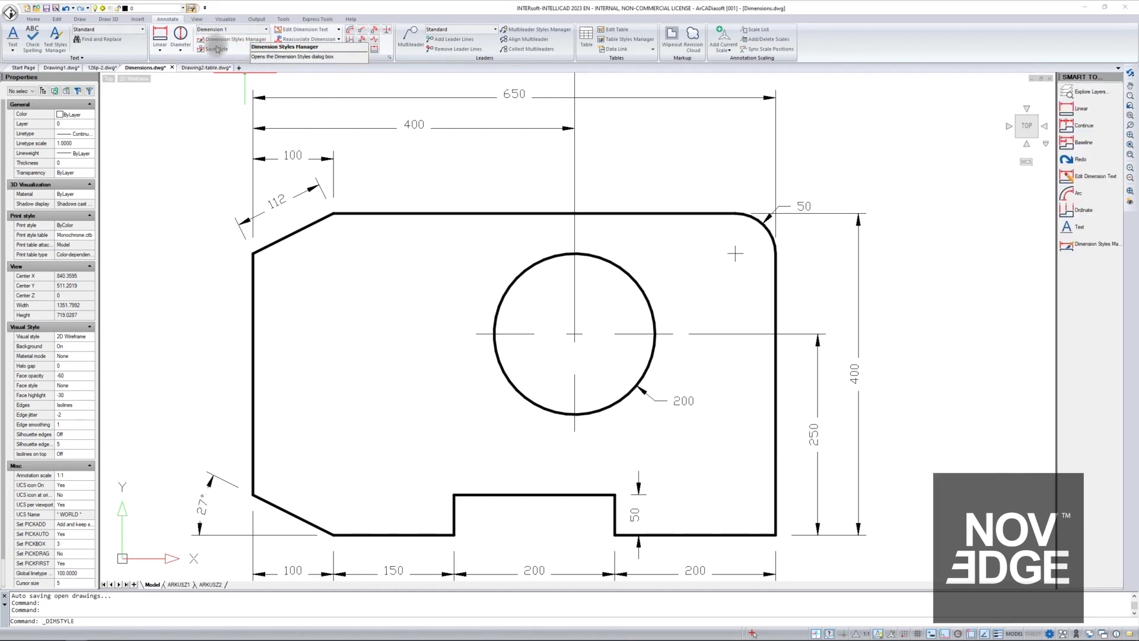
left_click_drag(550, 214, 313, 255)
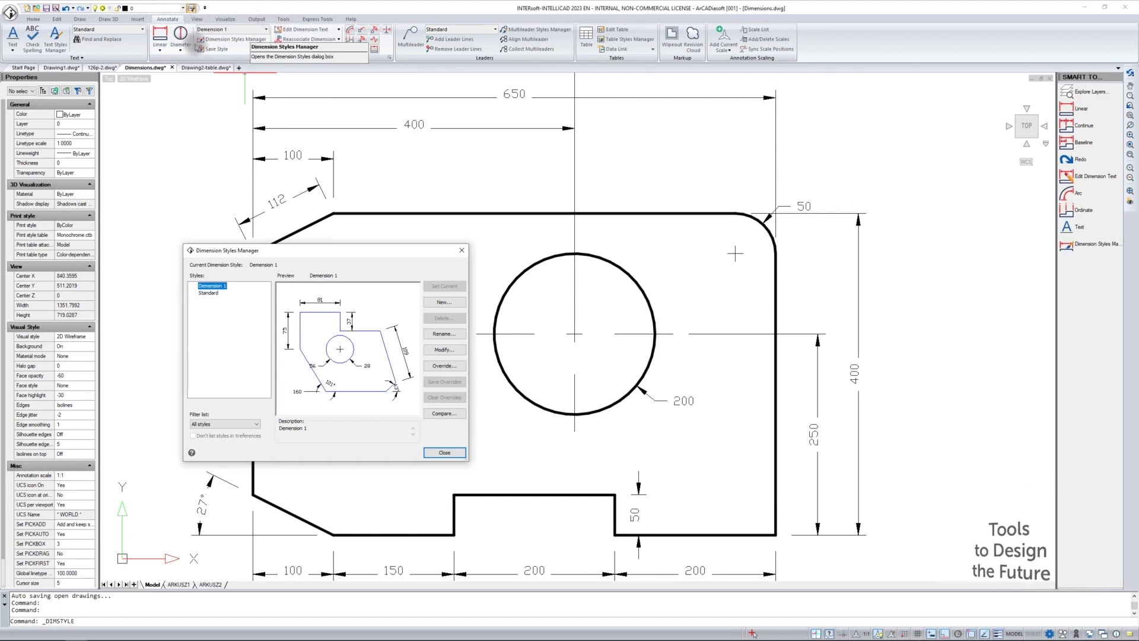
Create a new dimension style named "Dimension1" based on Dimension 1, for all dimensions.
left_click(444, 303)
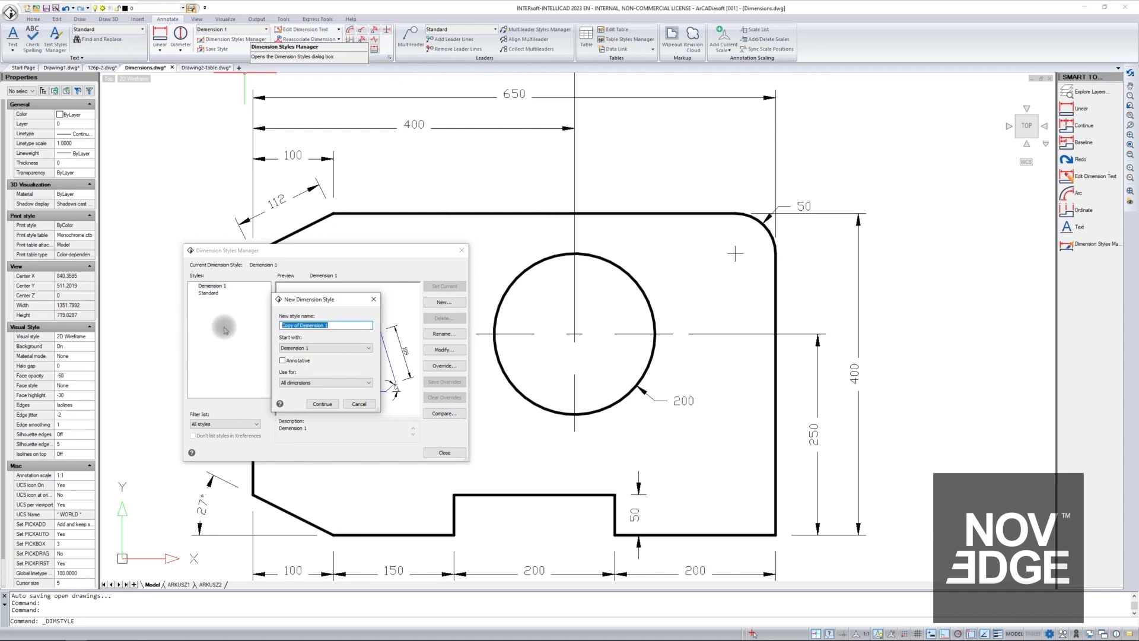
type("Dimensioning")
key("BackSpace")
key("BackSpace")
key("BackSpace")
key("BackSpace")
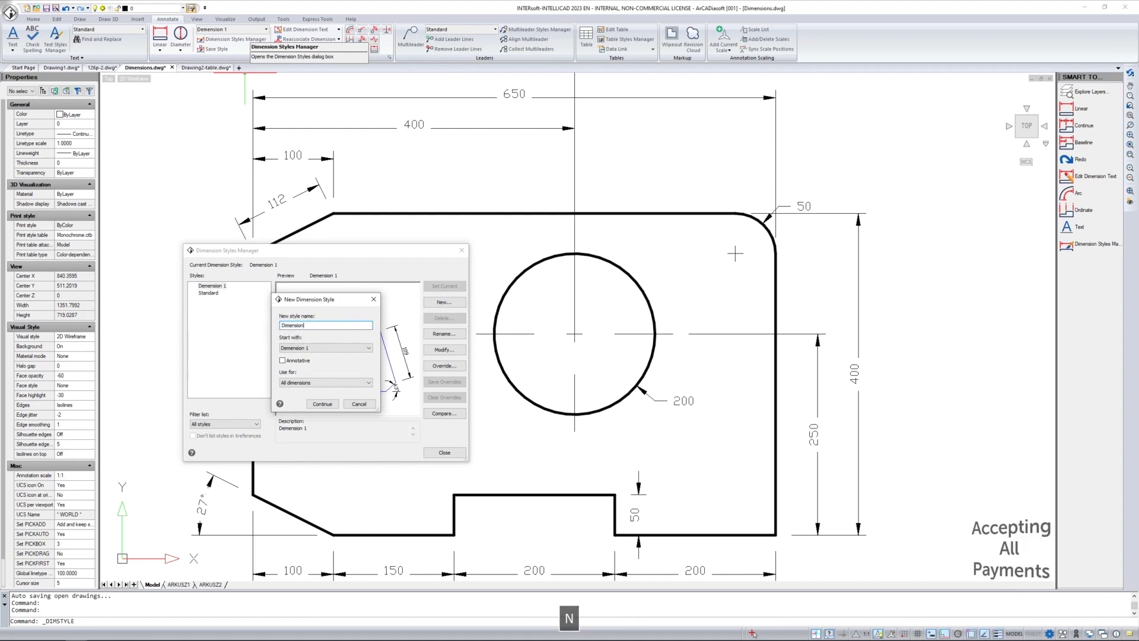
type("n1")
key("Return")
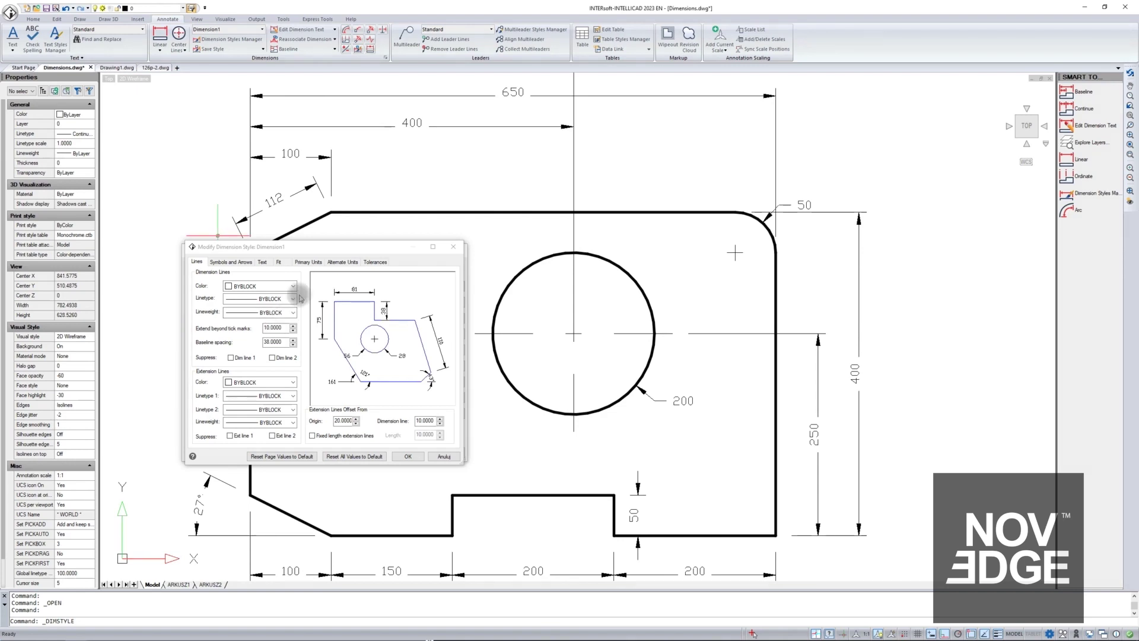
Examine the linetype, lineweight, tick mark extension and baseline spacing settings for dimension lines in the Dimension1 style.
left_click(292, 299)
left_click(292, 300)
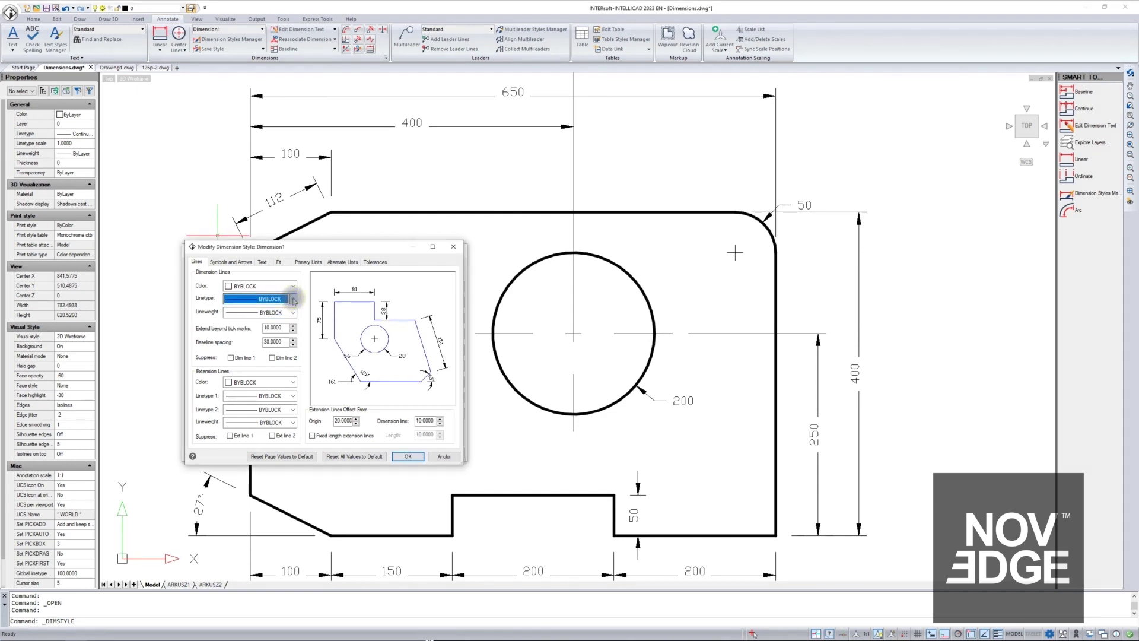
left_click(293, 313)
left_click(295, 320)
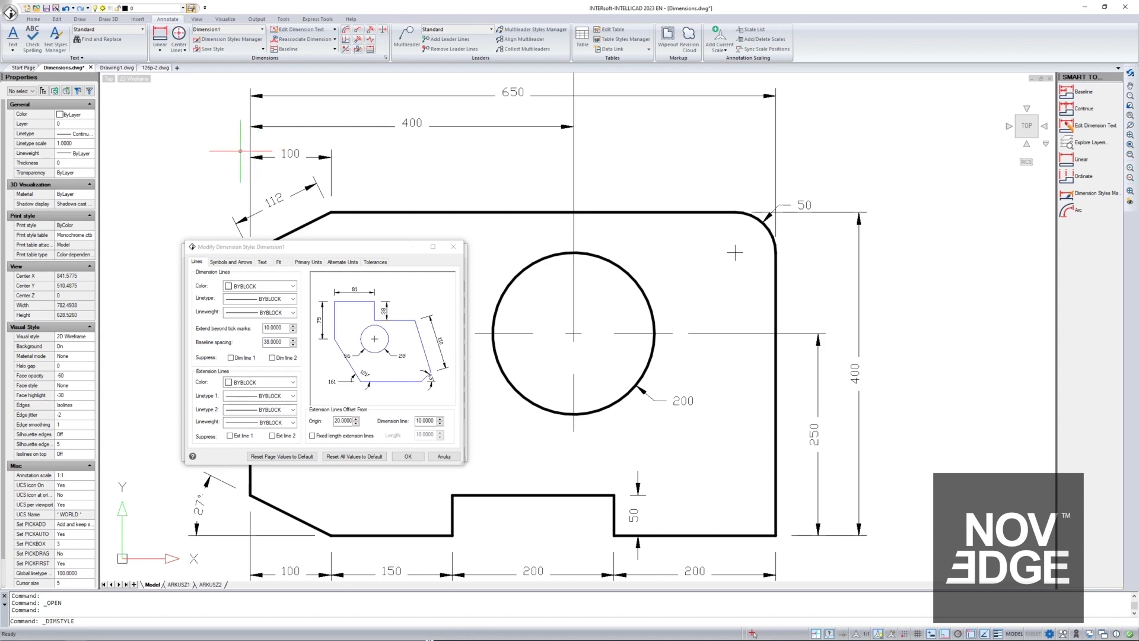
double_click(288, 327)
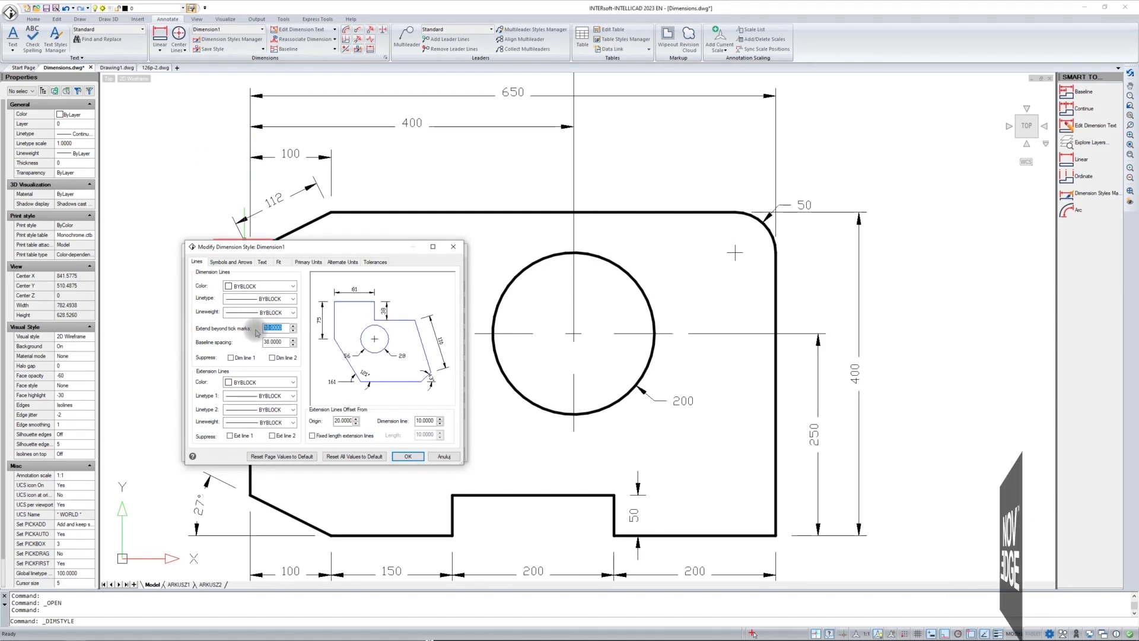
double_click(274, 342)
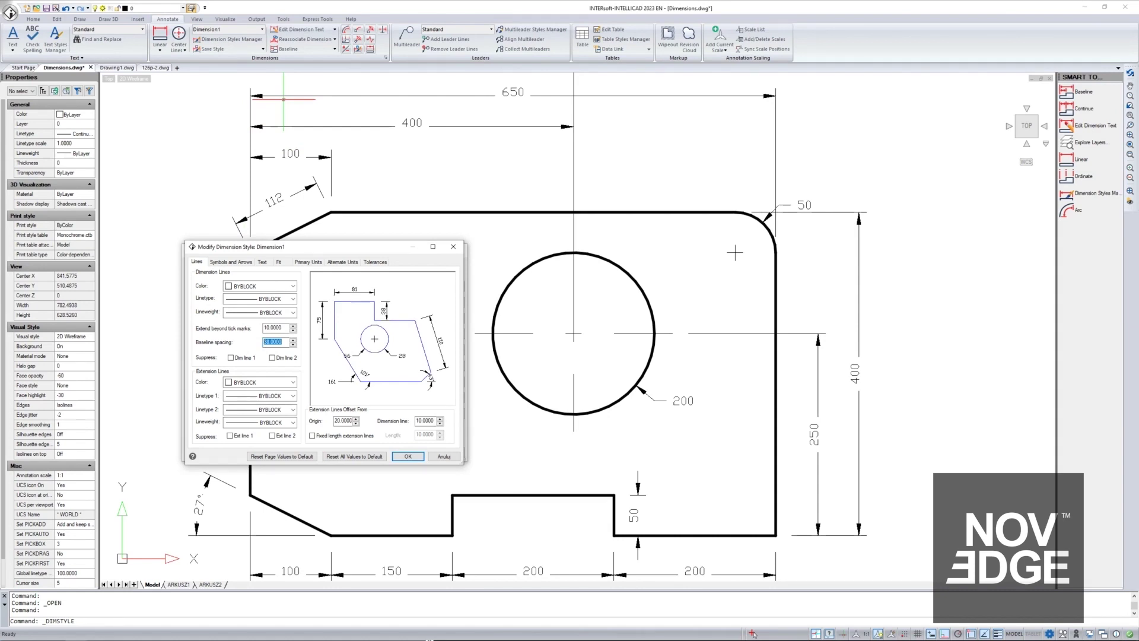
Try suppressing extension line 1 and extension line 2 in the Dimension1 style.
left_click(322, 91)
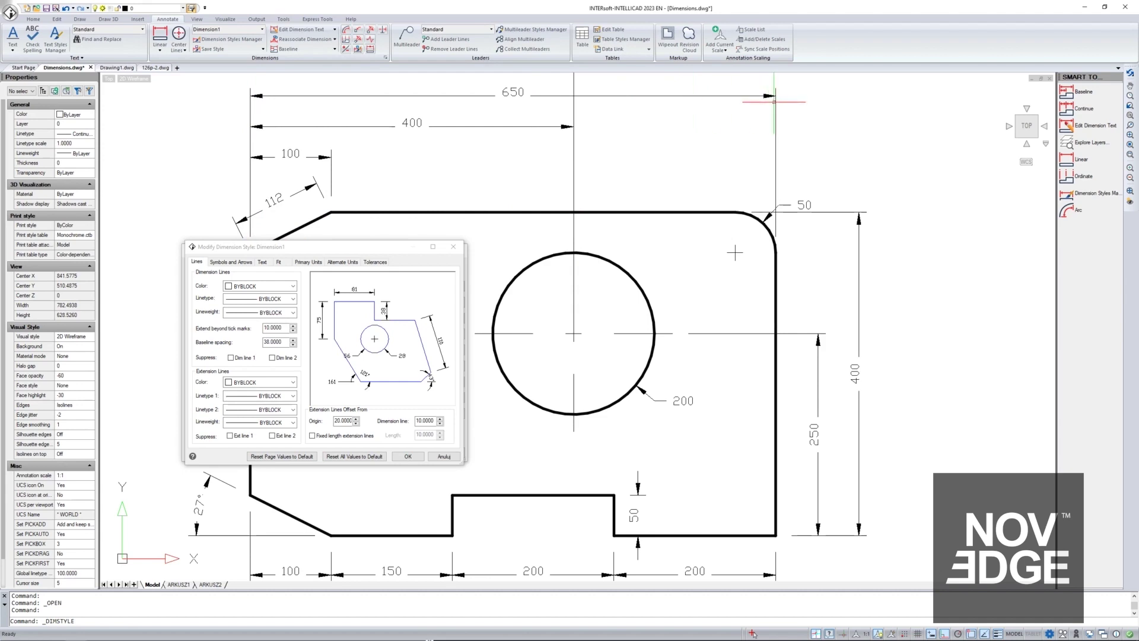
left_click_drag(286, 341, 253, 342)
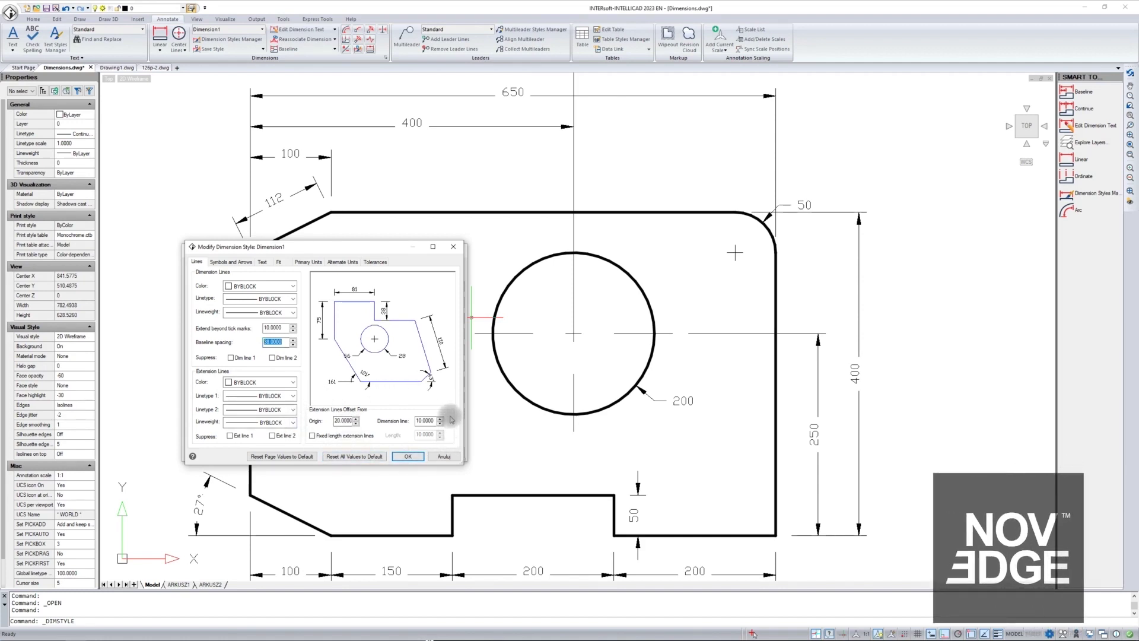
left_click(231, 436)
left_click(230, 436)
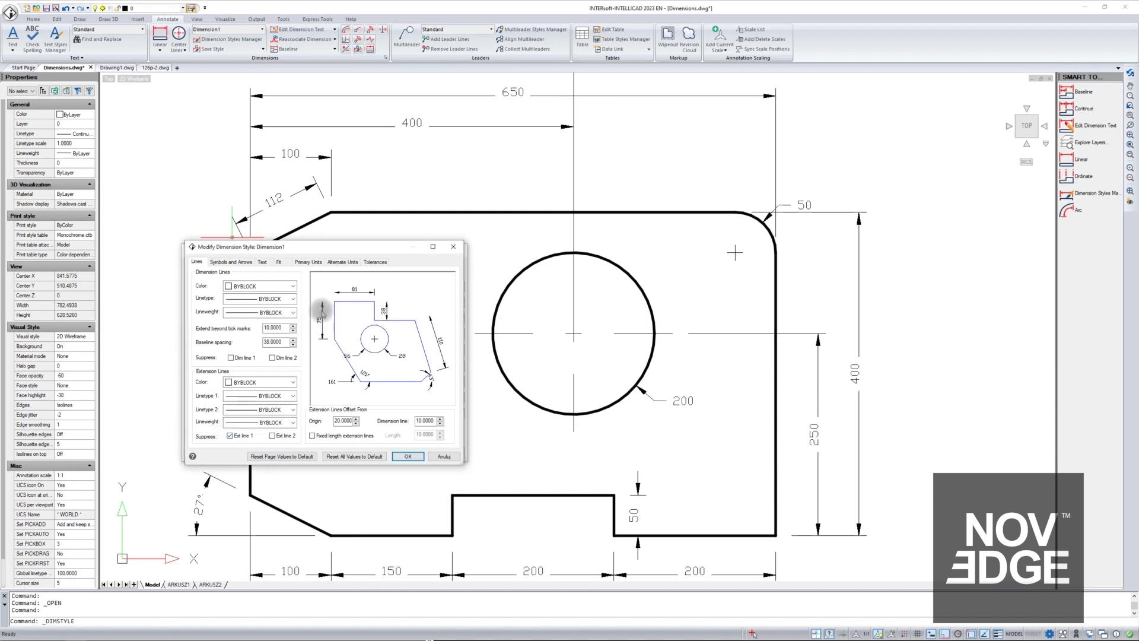
left_click(231, 435)
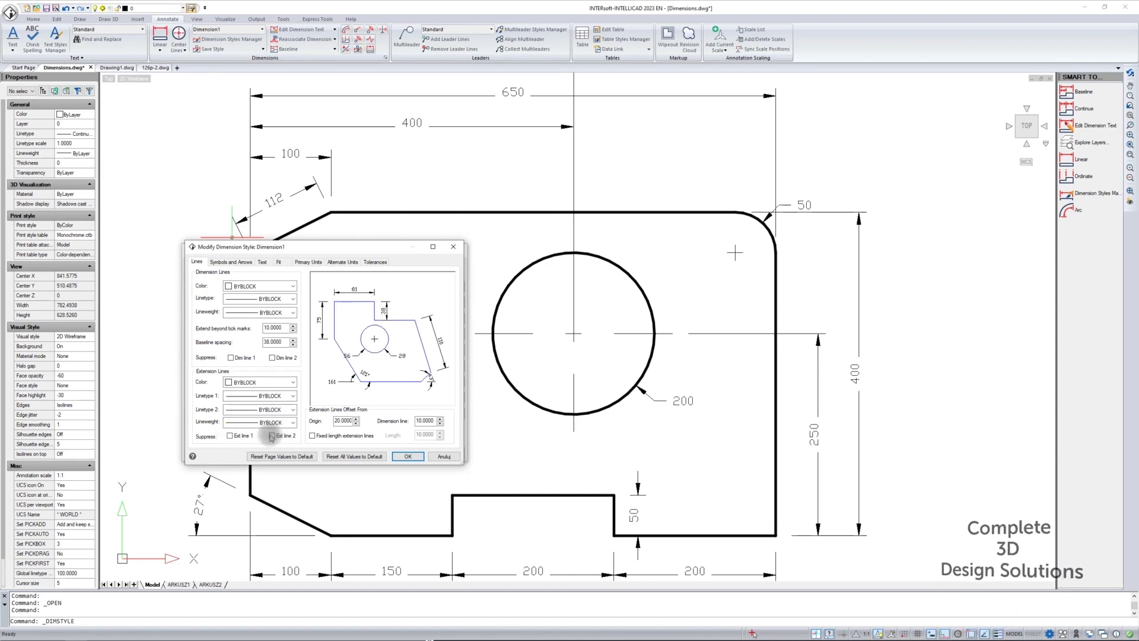
left_click(272, 436)
left_click(272, 436)
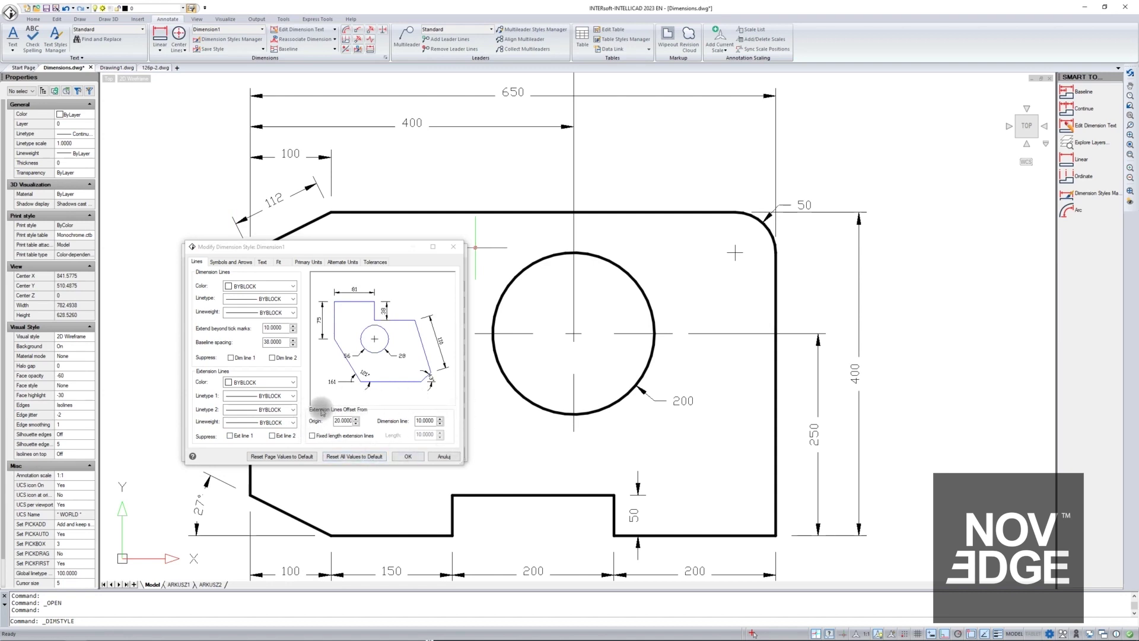
Enable fixed length extension lines in the Dimension1 style and review the extension line offsets and length.
left_click(341, 421)
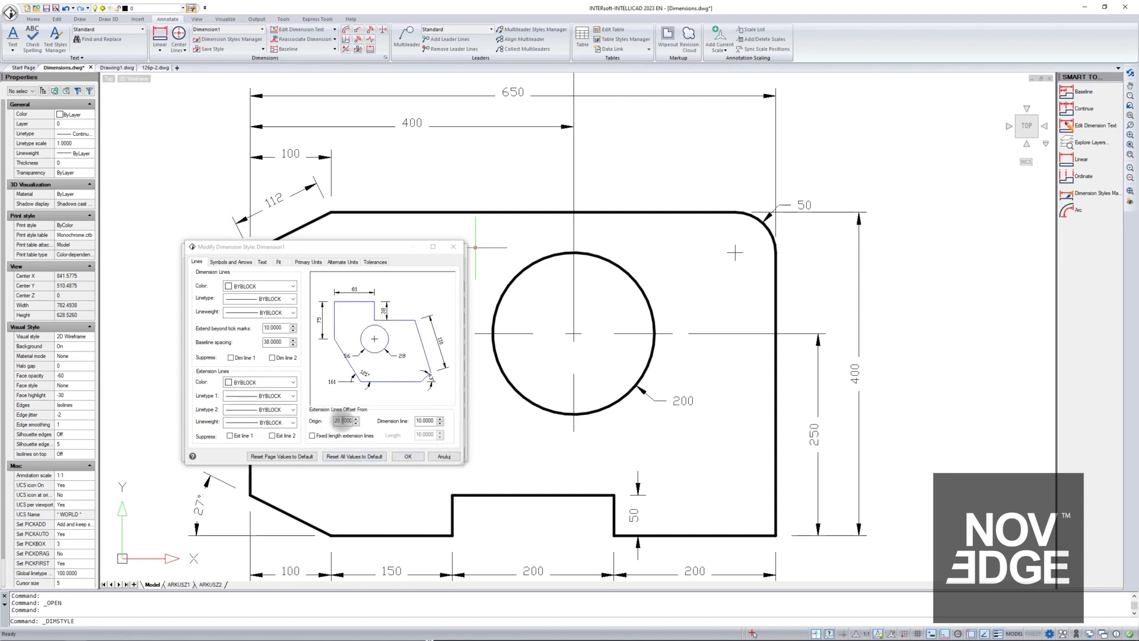
double_click(343, 420)
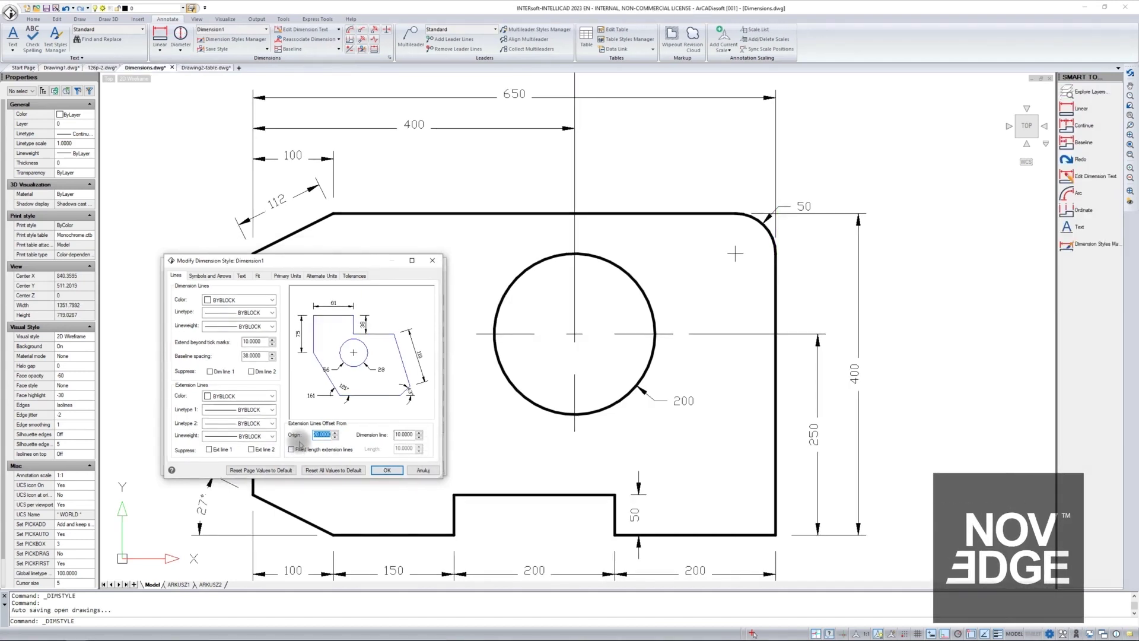
left_click(291, 449)
left_click_drag(412, 449, 385, 450)
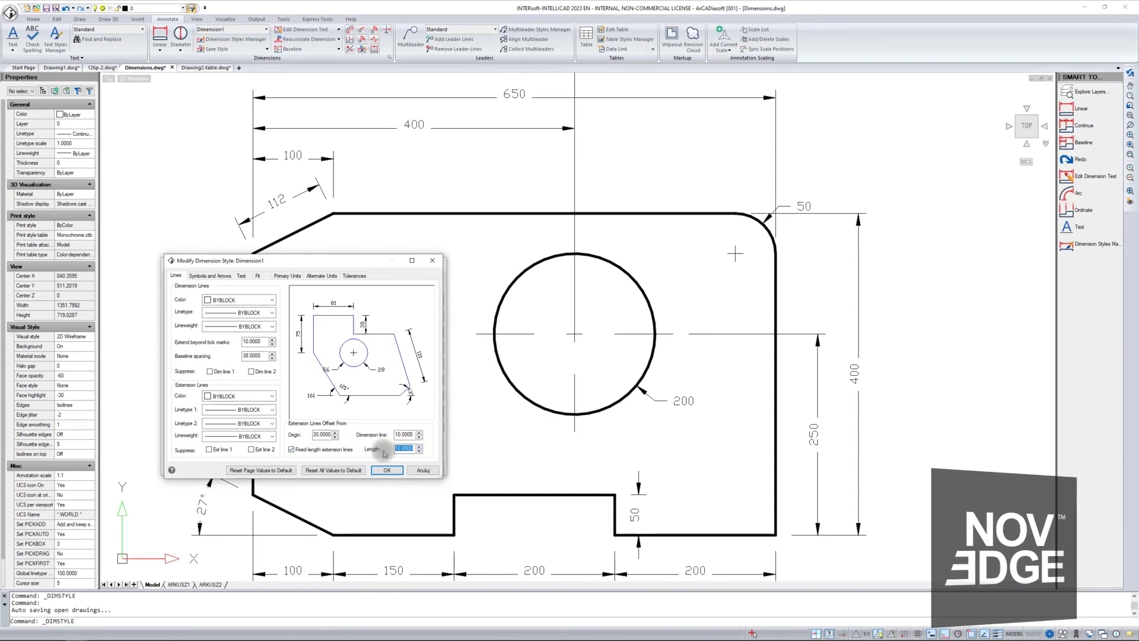
left_click_drag(411, 434, 371, 435)
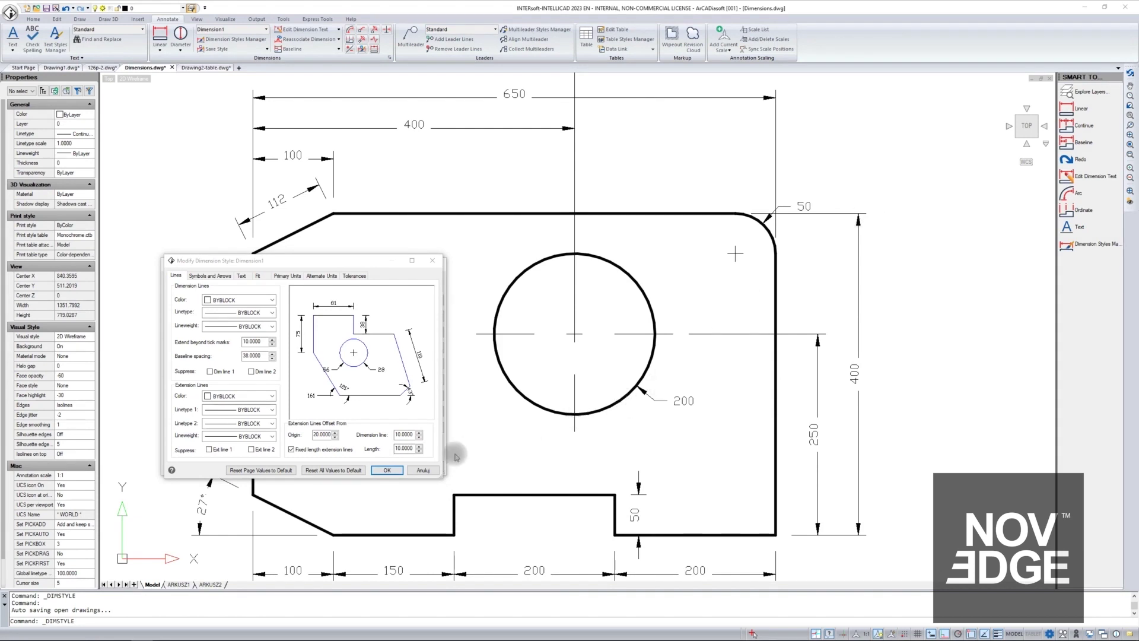
left_click(371, 437)
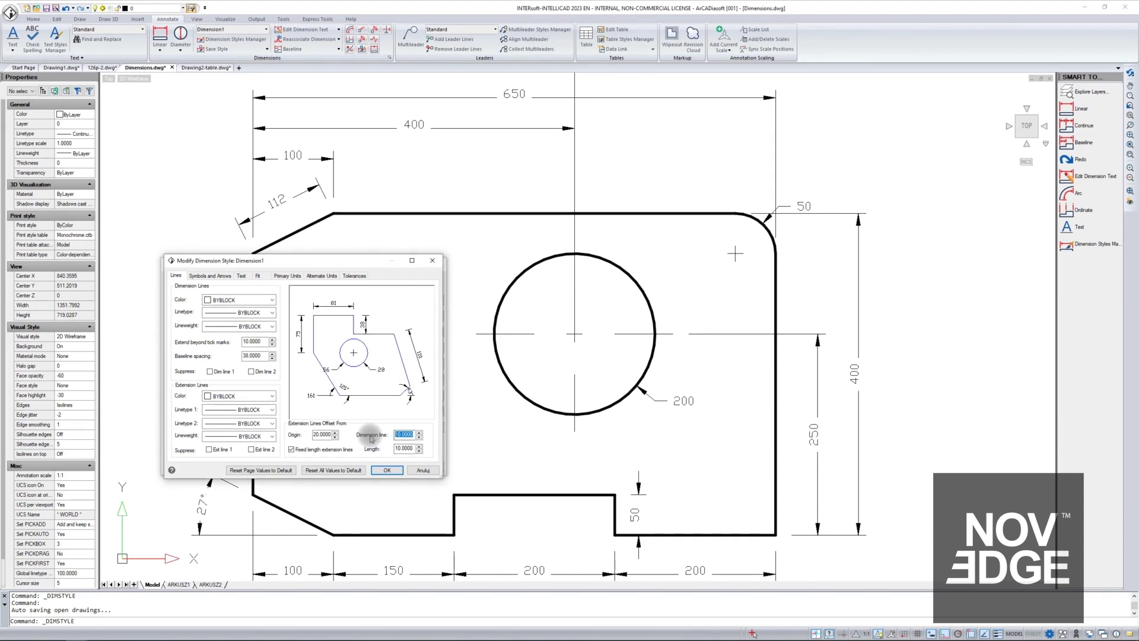
left_click(421, 455)
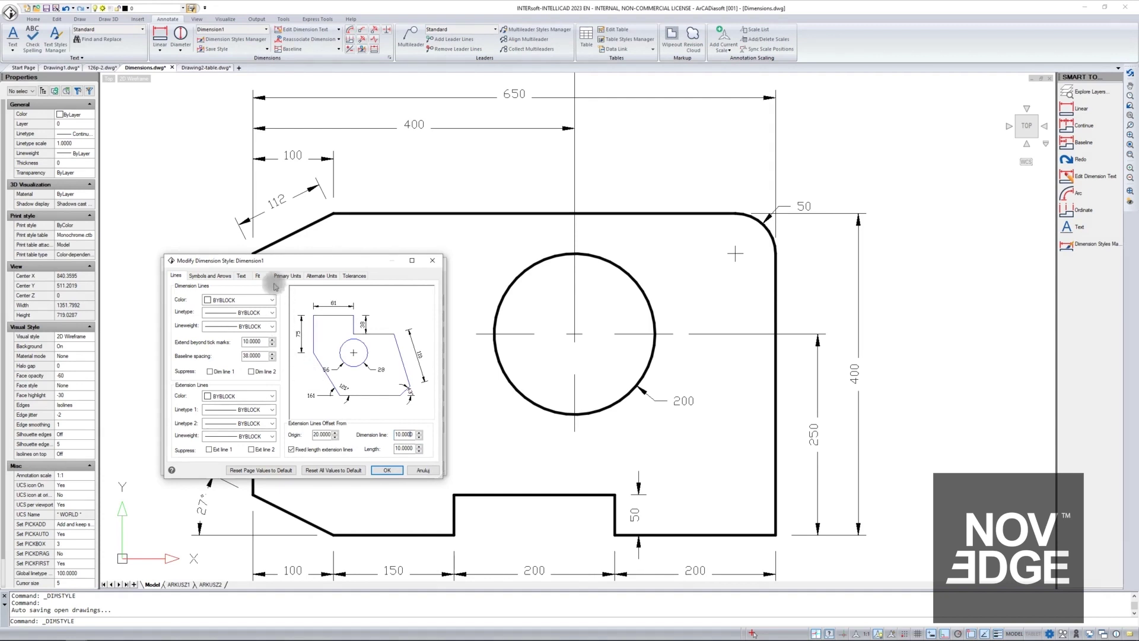
Examine the starting and leader arrowhead types, arrow size and center mark size in the Dimension1 style.
left_click(205, 277)
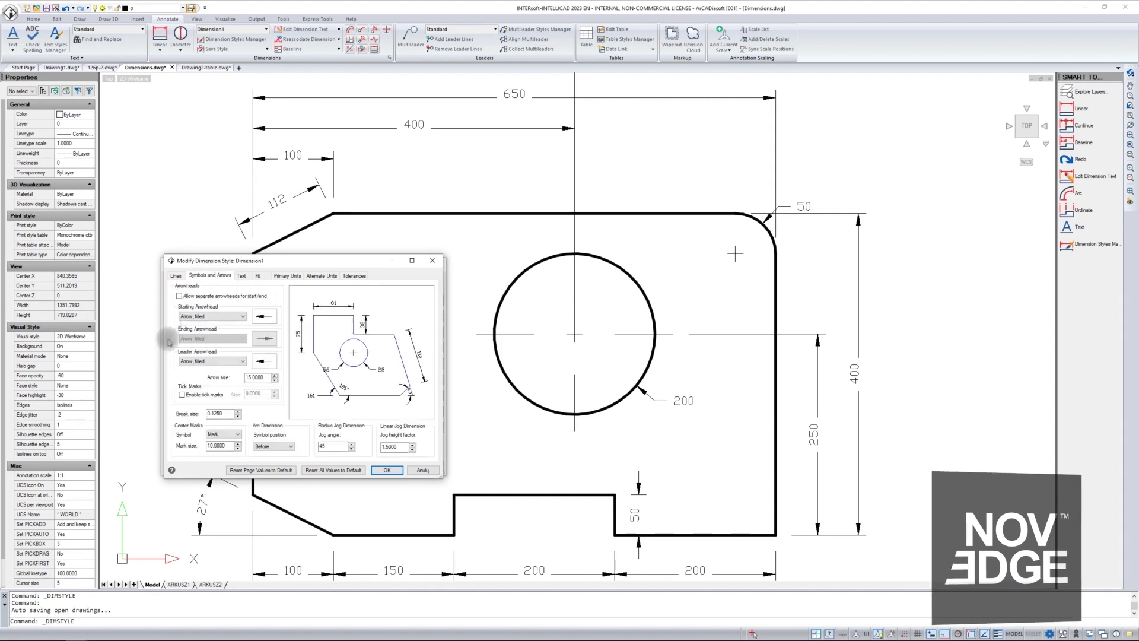
left_click(243, 318)
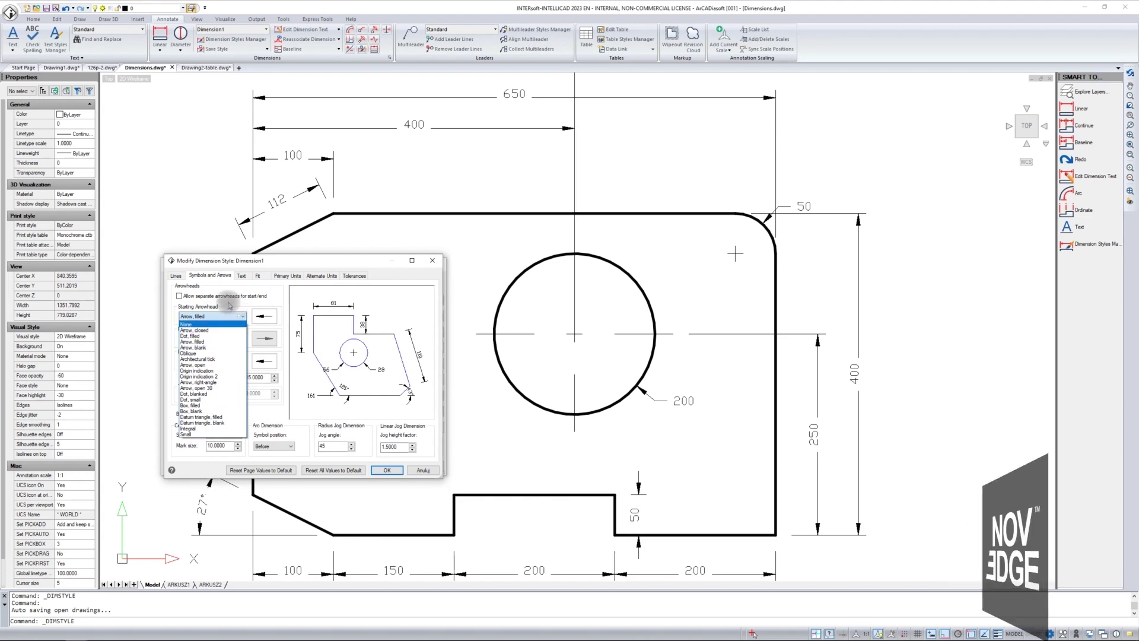
left_click(198, 289)
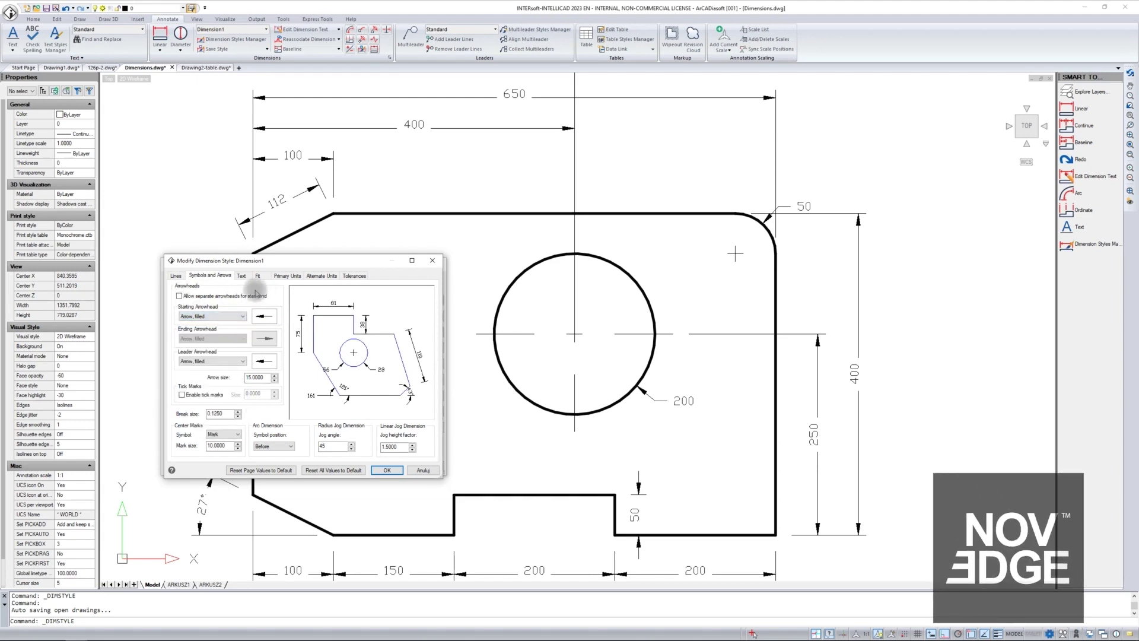
left_click(243, 318)
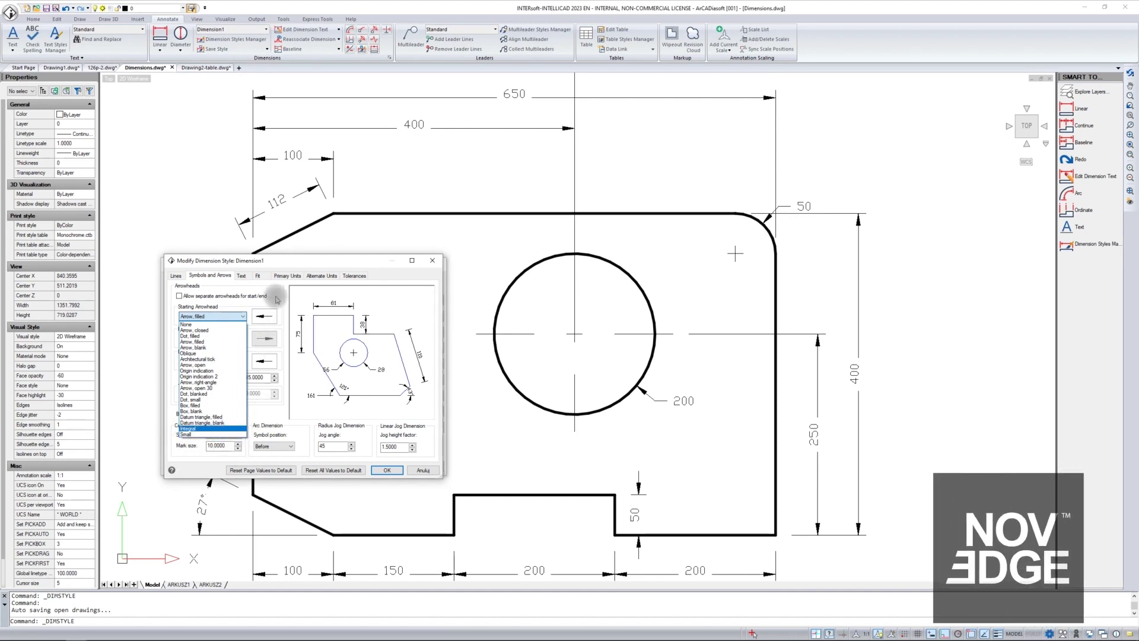
left_click(276, 299)
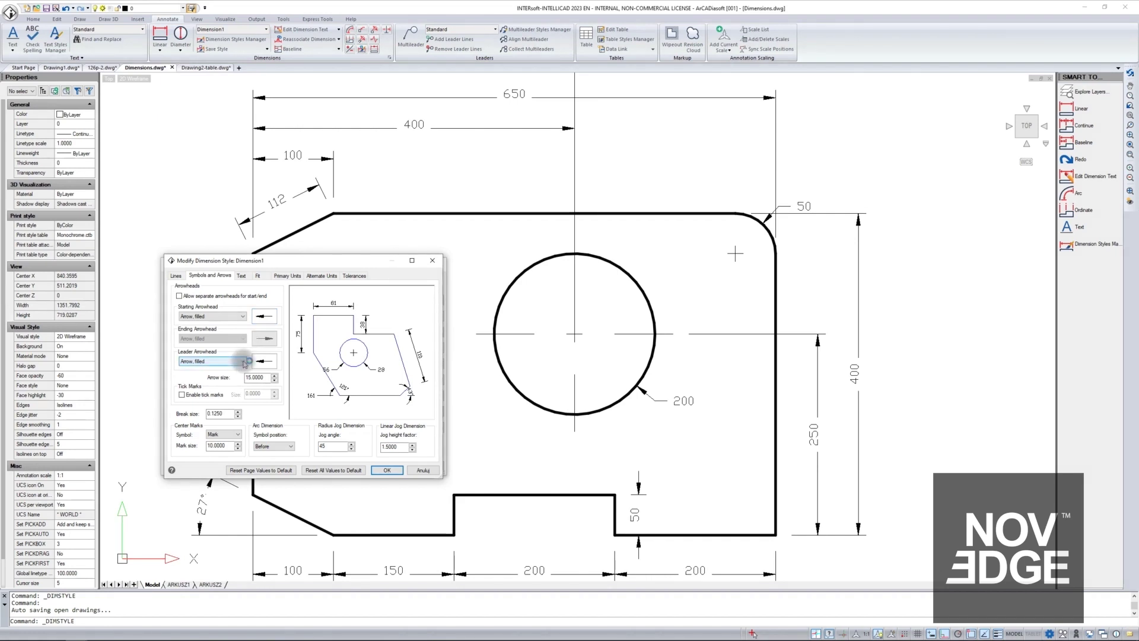
left_click(243, 362)
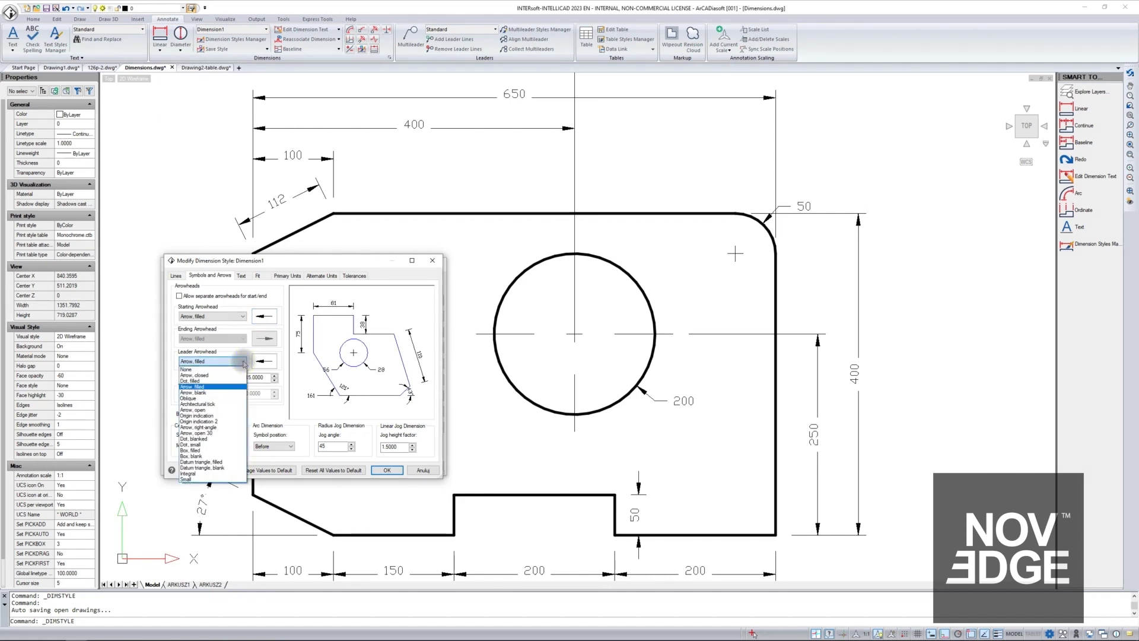
left_click(244, 364)
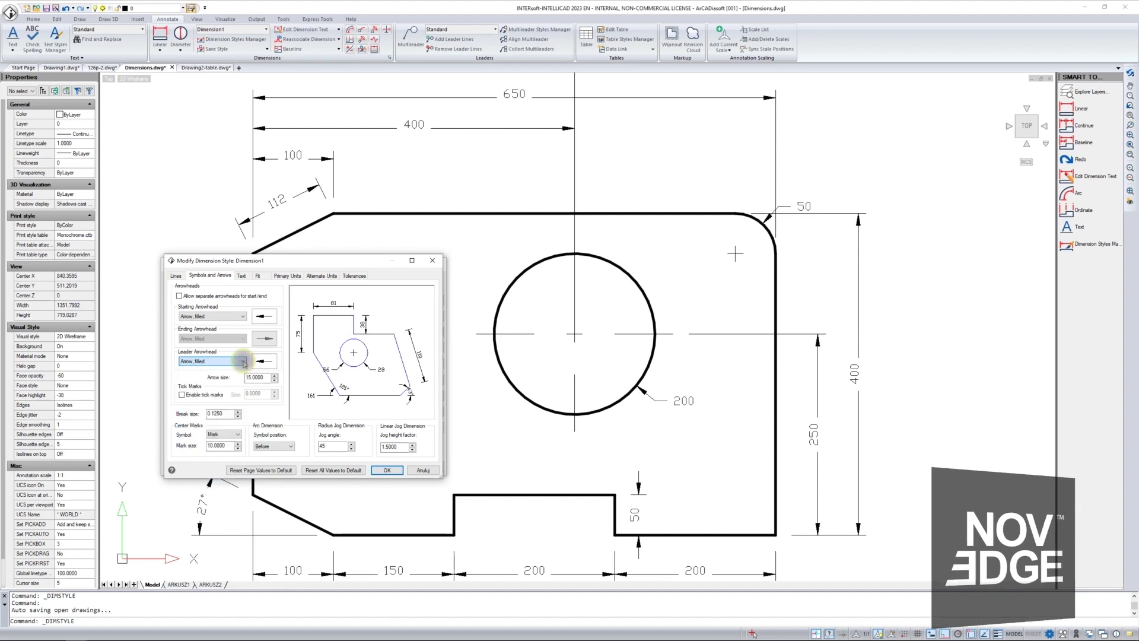
double_click(253, 378)
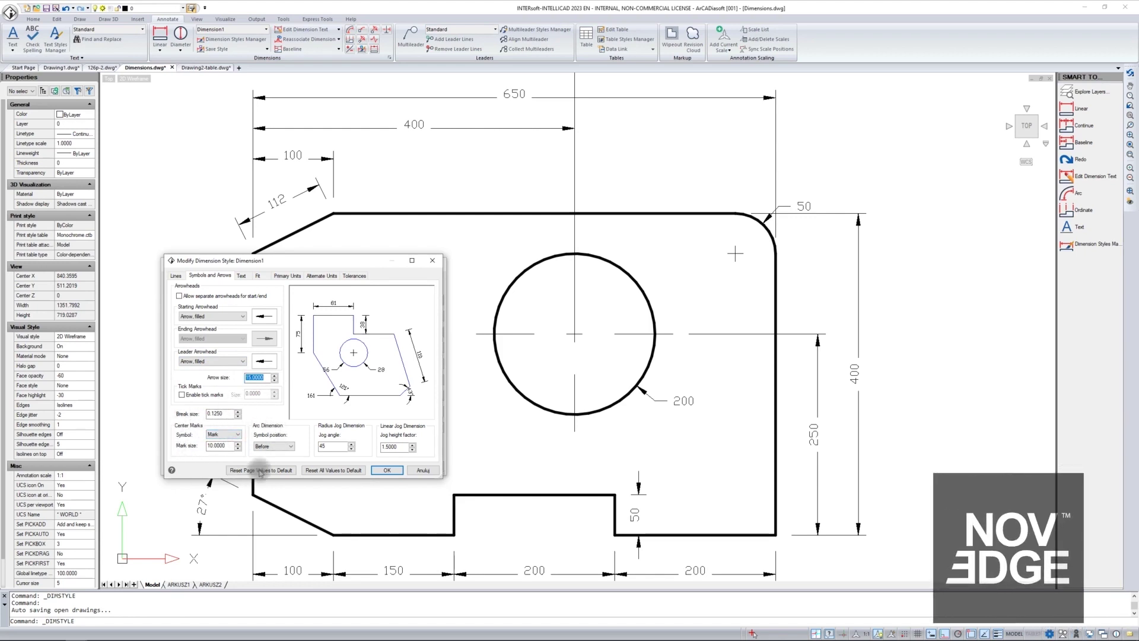
left_click(221, 446)
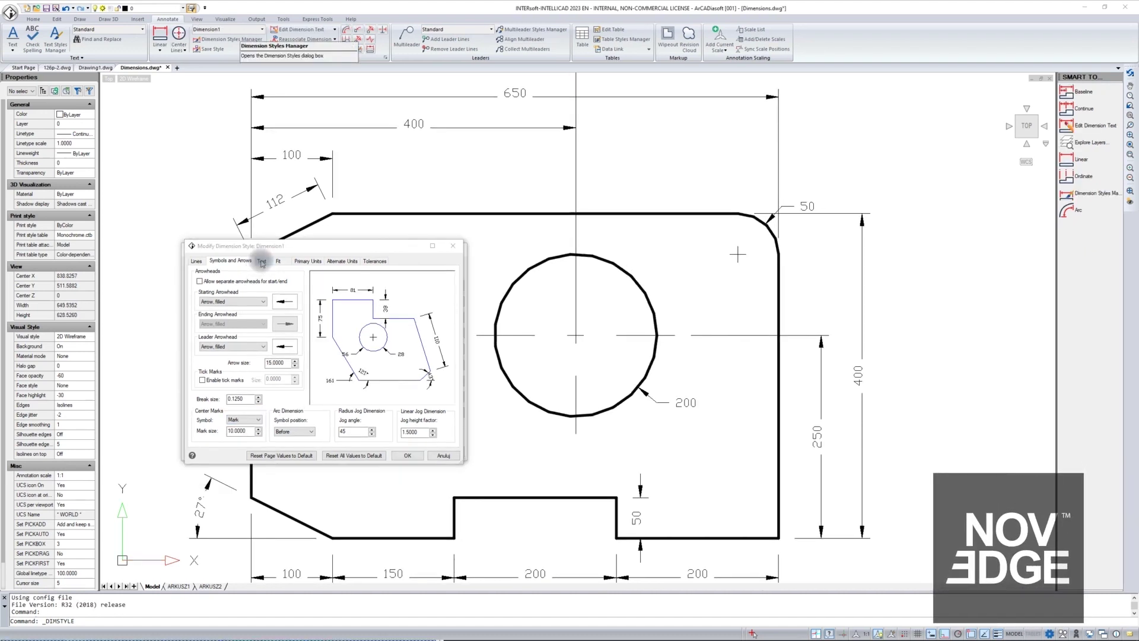
Set the vertical text offset to 1 in the Dimension1 style's text settings.
left_click(262, 262)
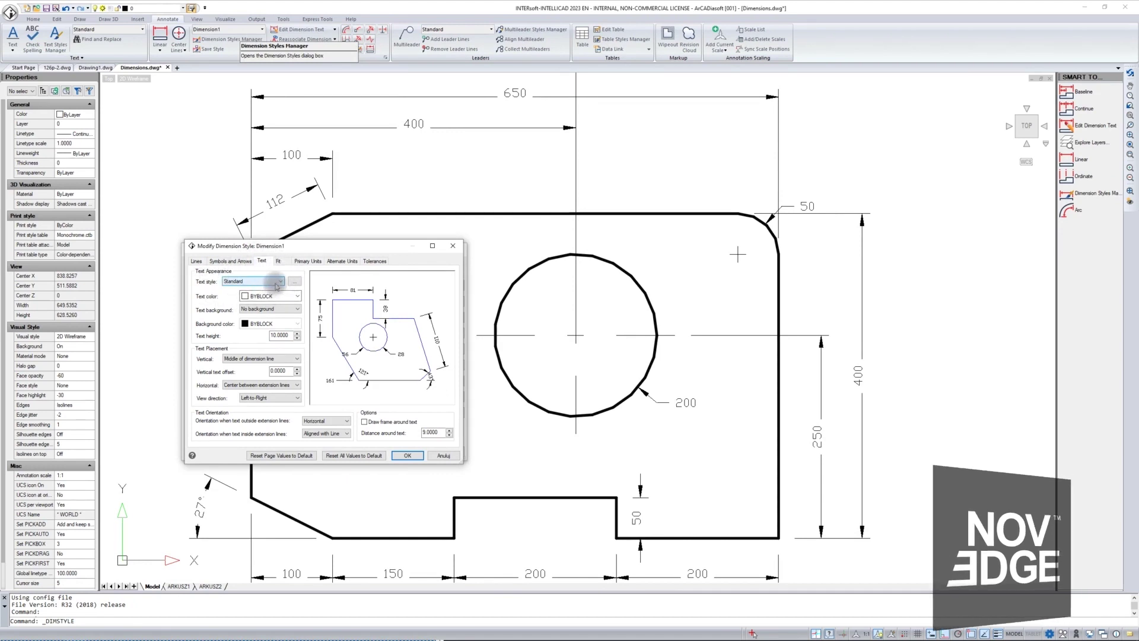
left_click(296, 282)
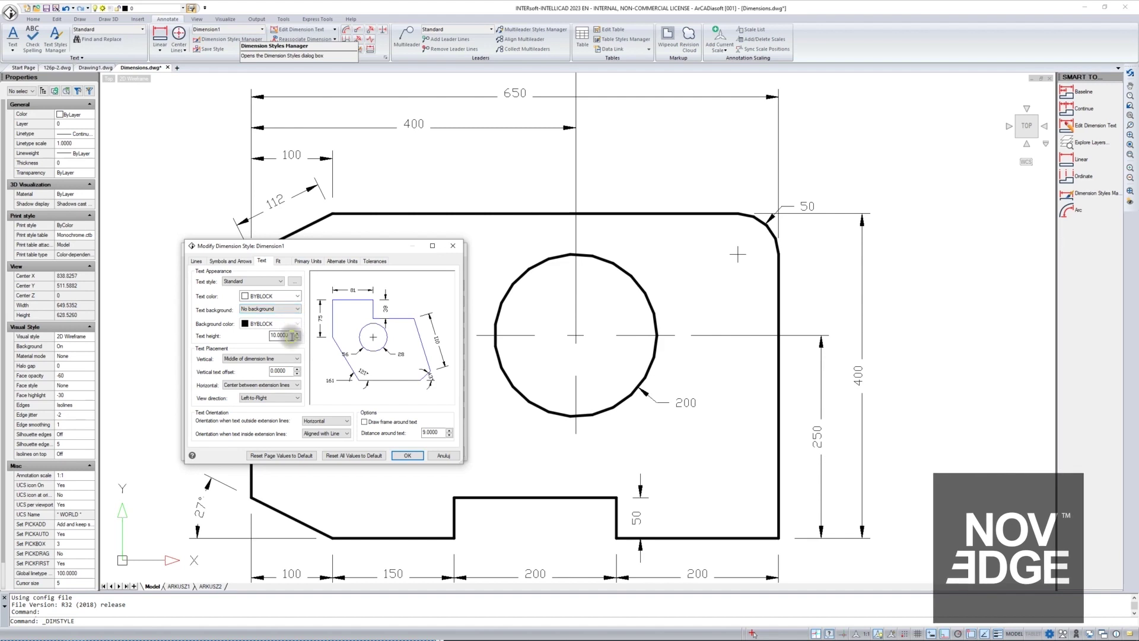
left_click_drag(291, 336, 261, 335)
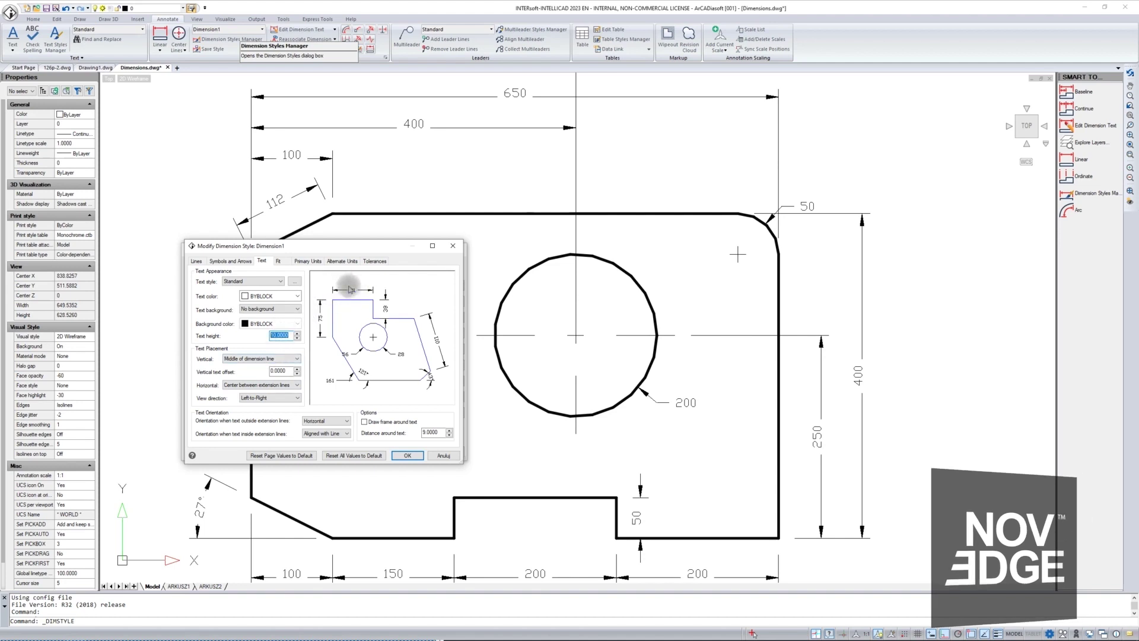
double_click(277, 371)
type("1")
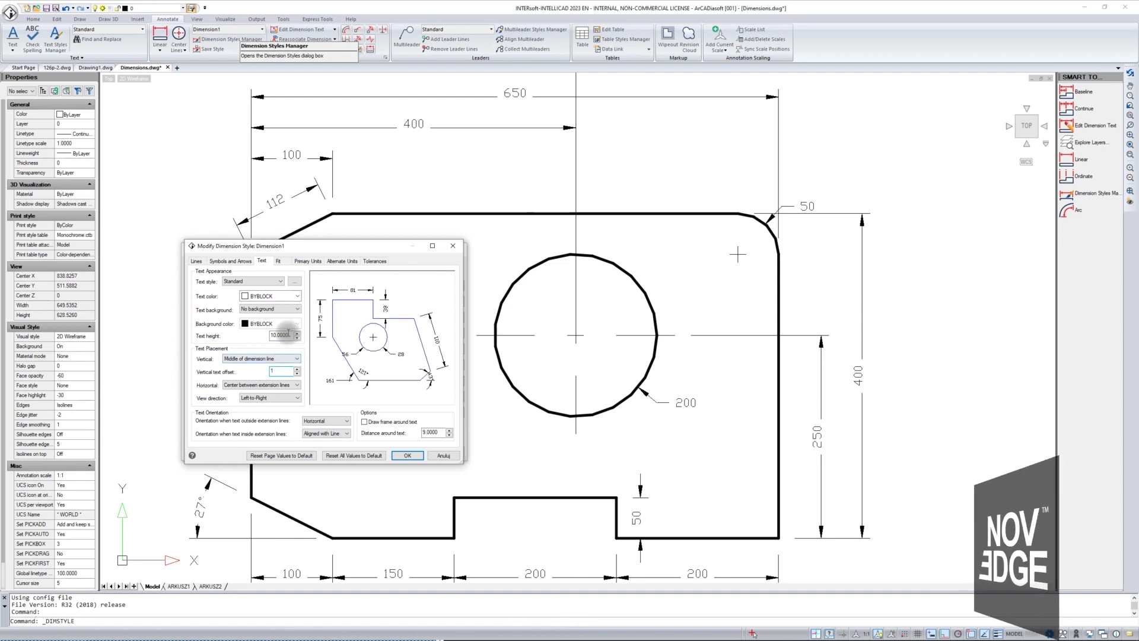
left_click(288, 335)
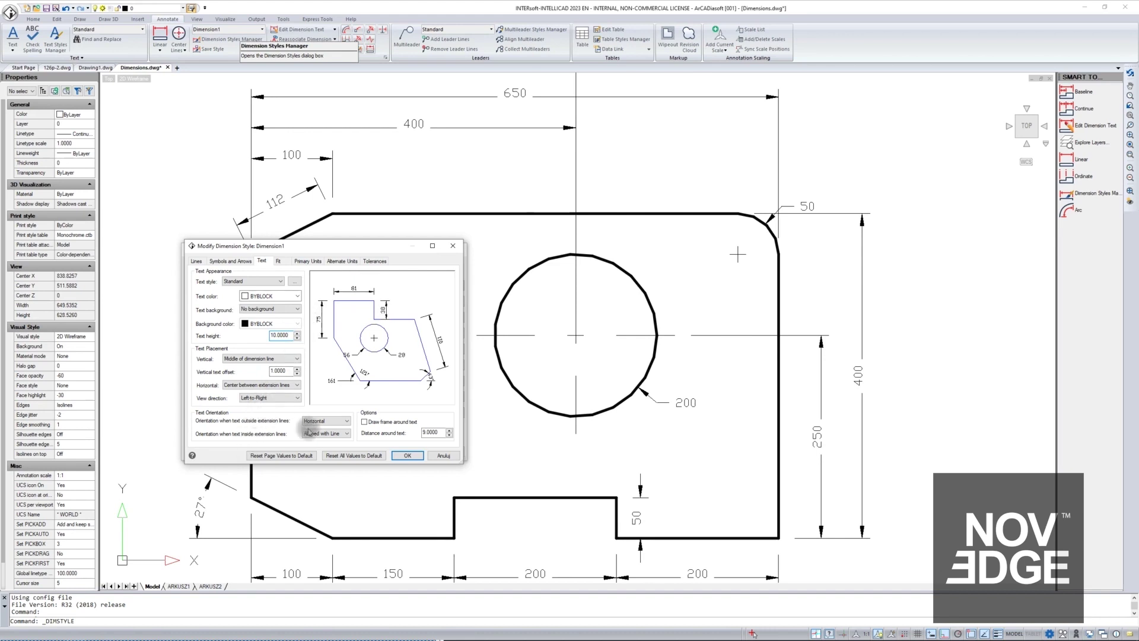
Review the orientation options for text inside extension lines and the distance around text in the Dimension1 style.
left_click(345, 434)
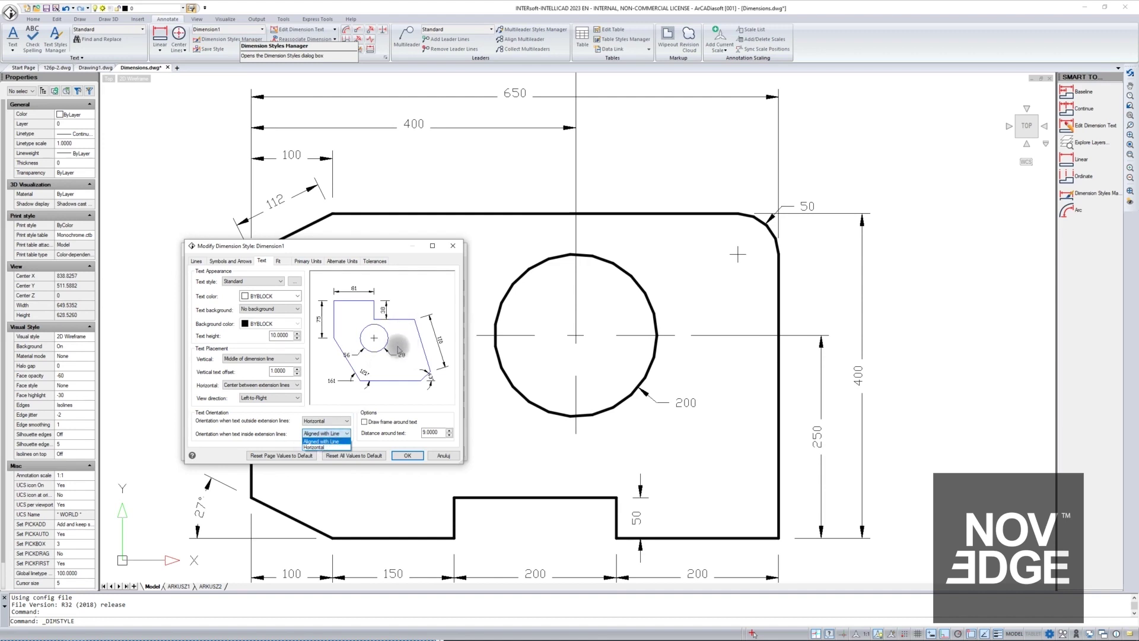
left_click(395, 411)
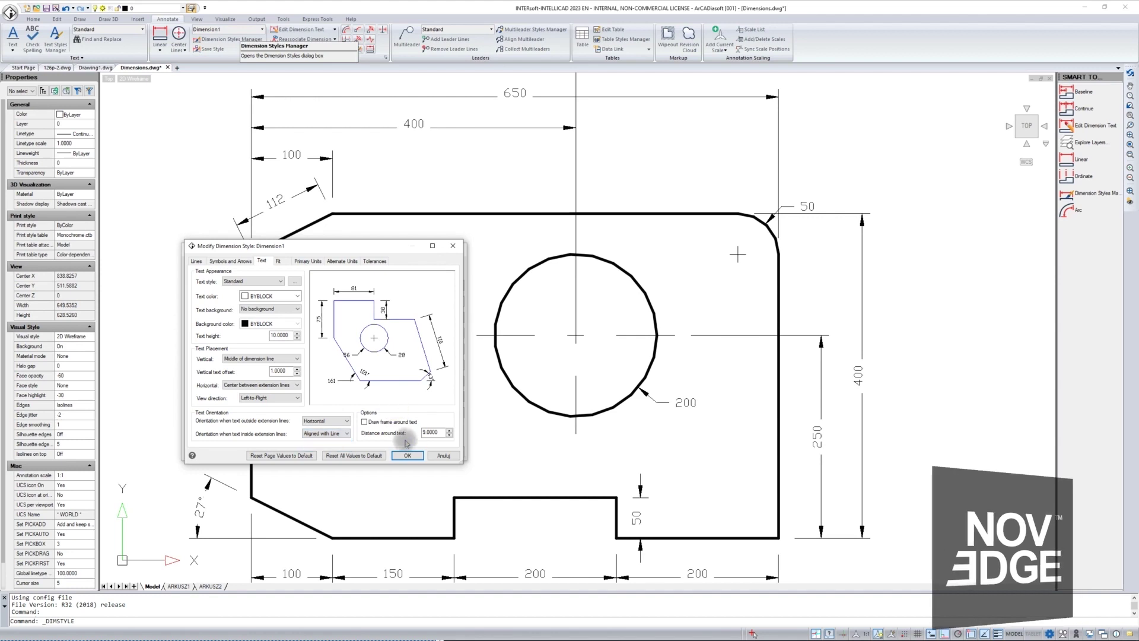
double_click(432, 432)
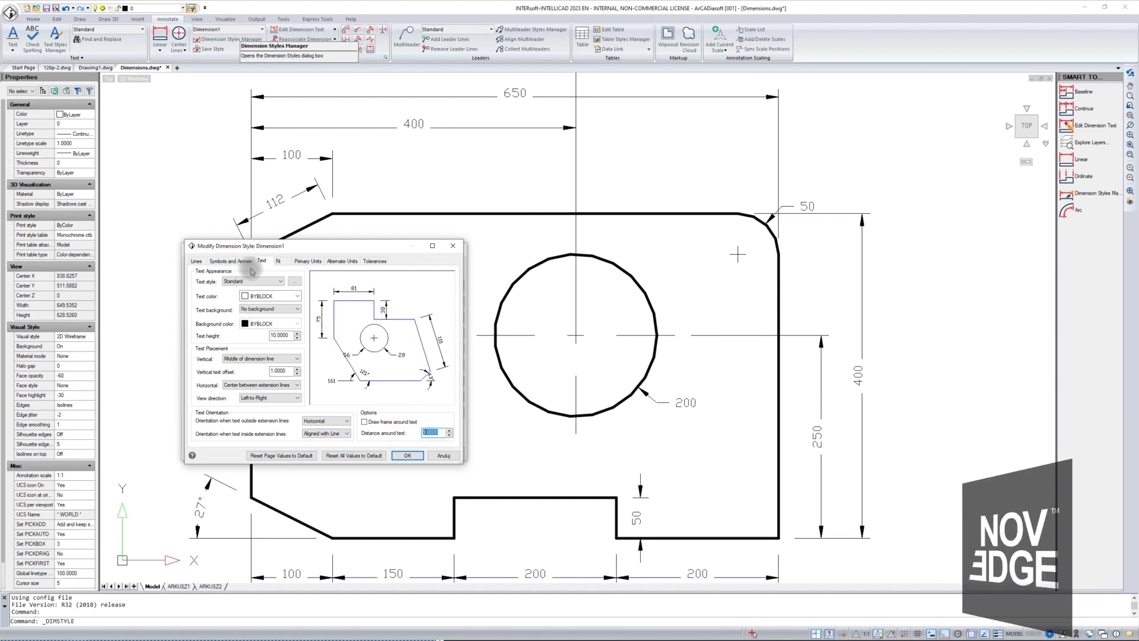
Examine the fit method, the primary unit format and scale factor, and the alternate units settings of the Dimension1 style.
left_click(278, 261)
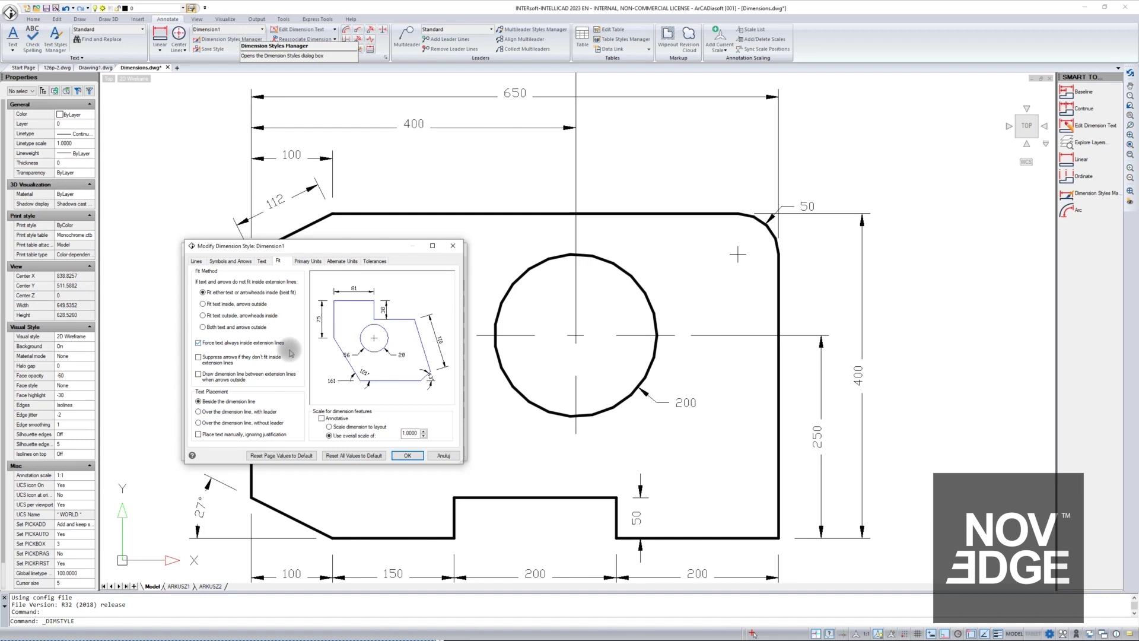
left_click(302, 261)
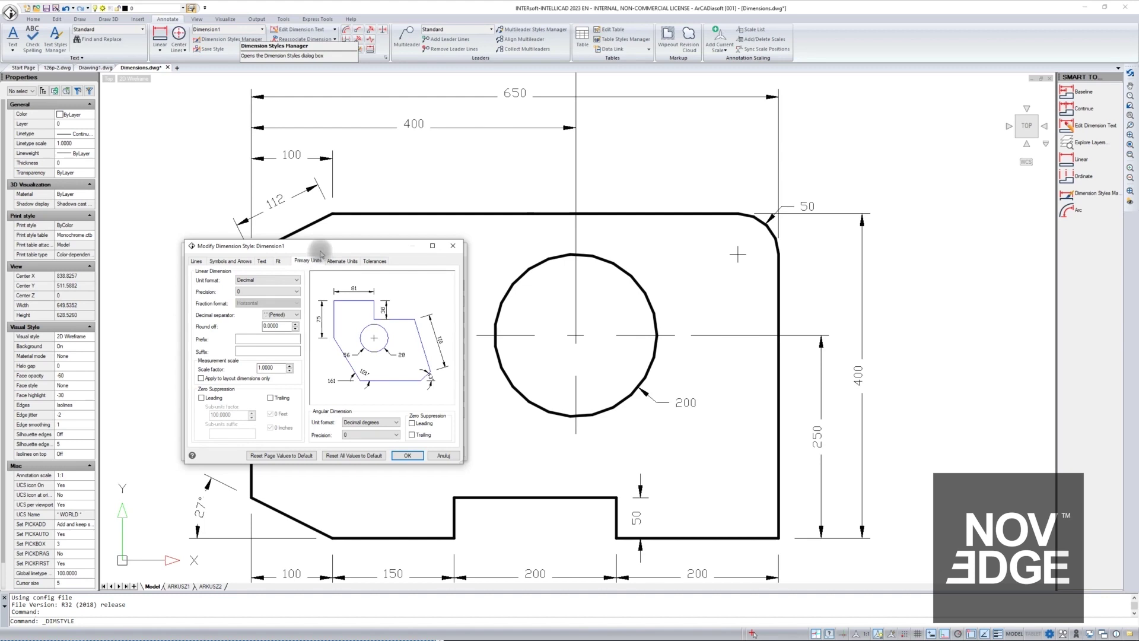
left_click(298, 280)
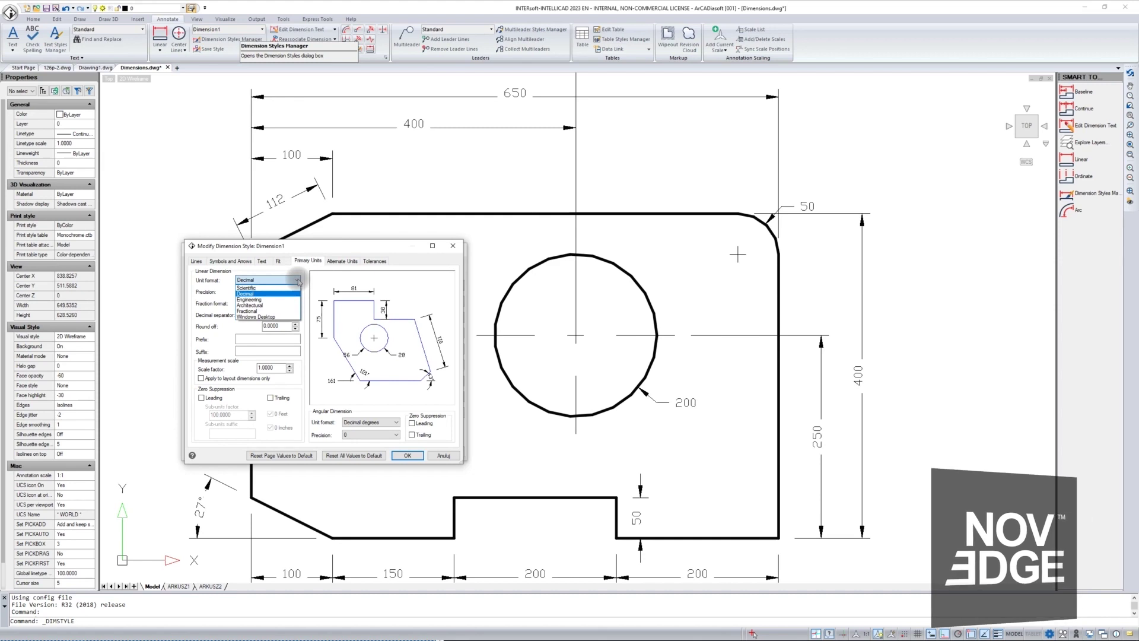
left_click(298, 281)
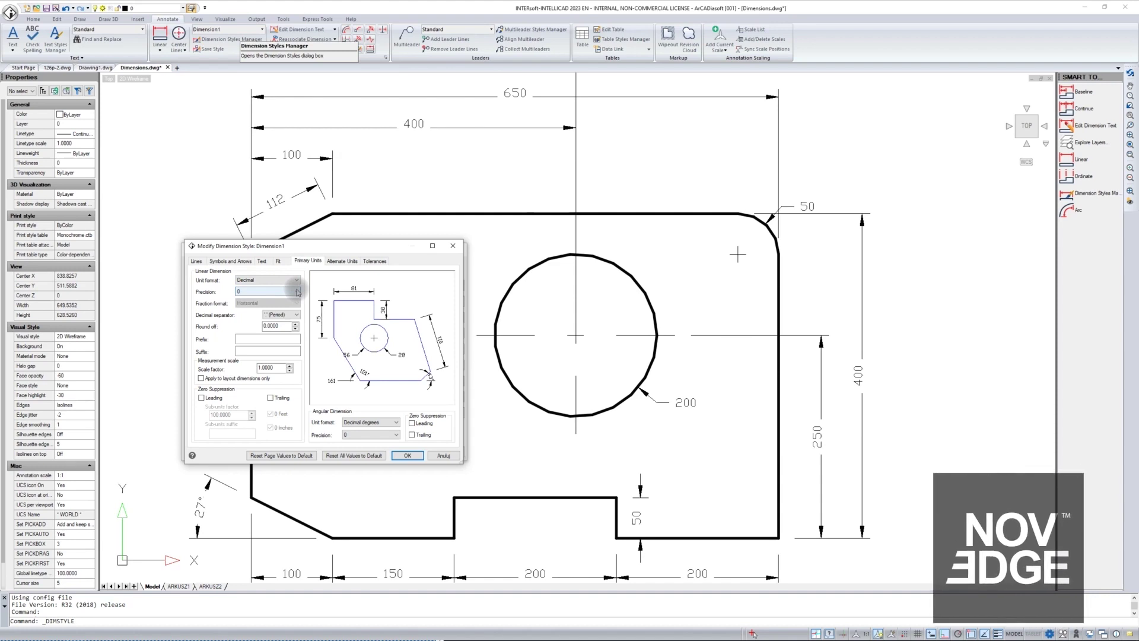
left_click_drag(274, 368, 251, 369)
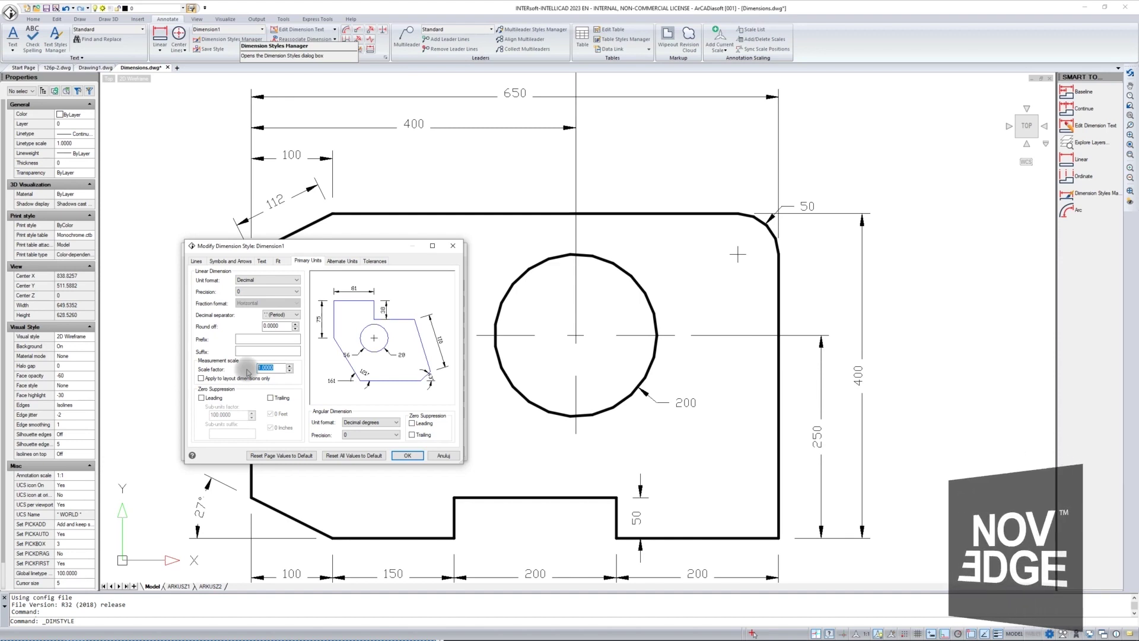
left_click(352, 260)
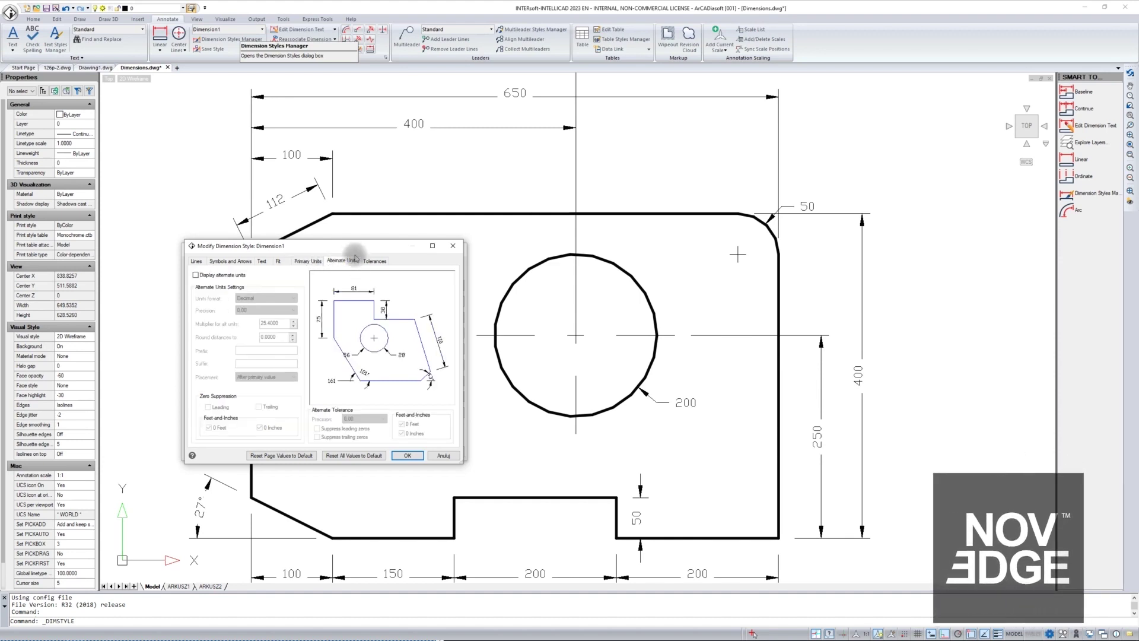
left_click(196, 276)
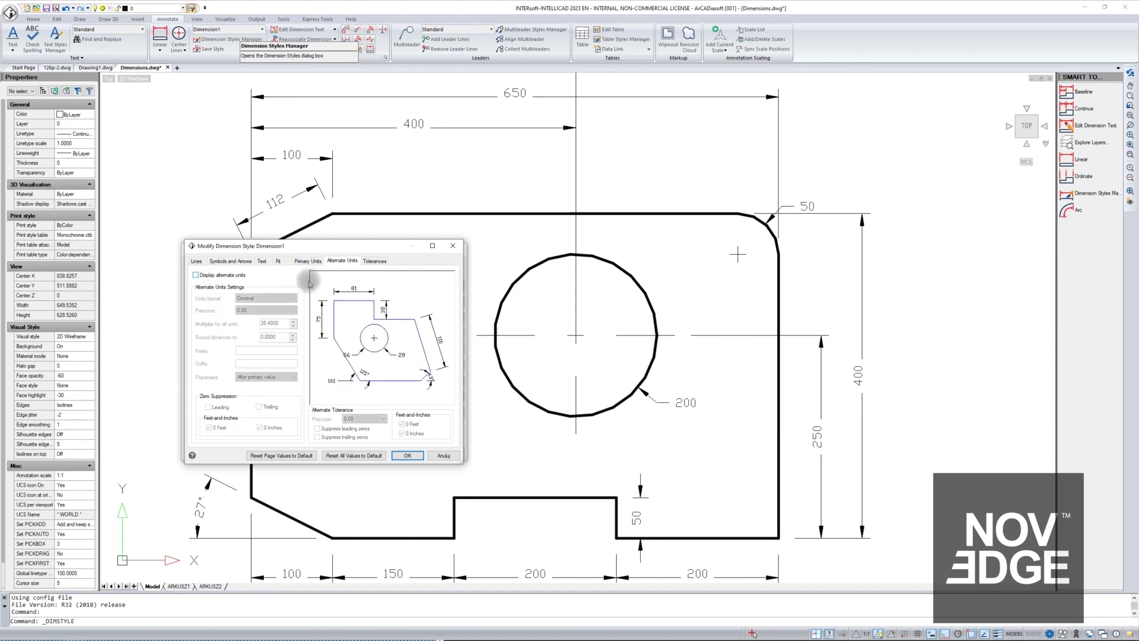
Review the tolerance settings of the Dimension1 style, then accept the style's modifications and close the Dimension Styles Manager.
left_click(374, 261)
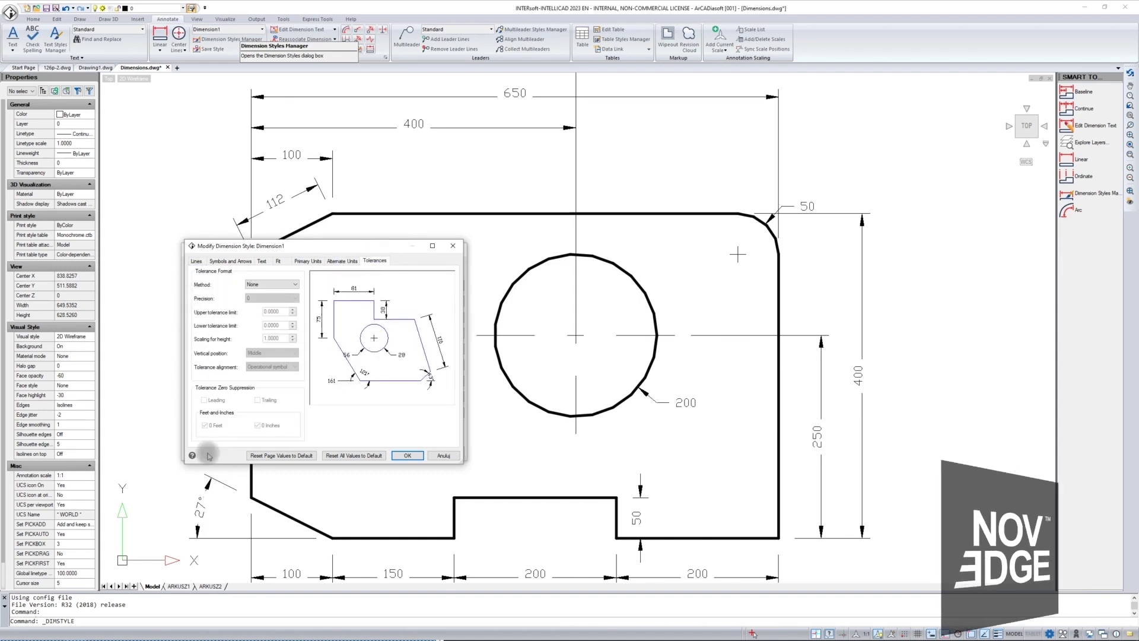
left_click(407, 455)
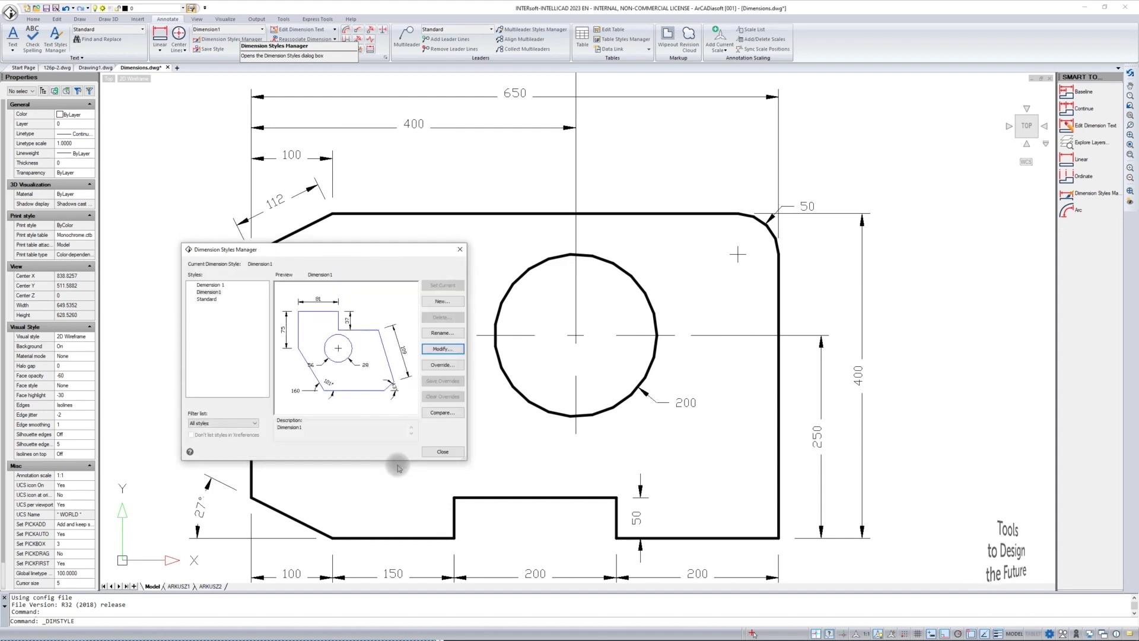
left_click(442, 451)
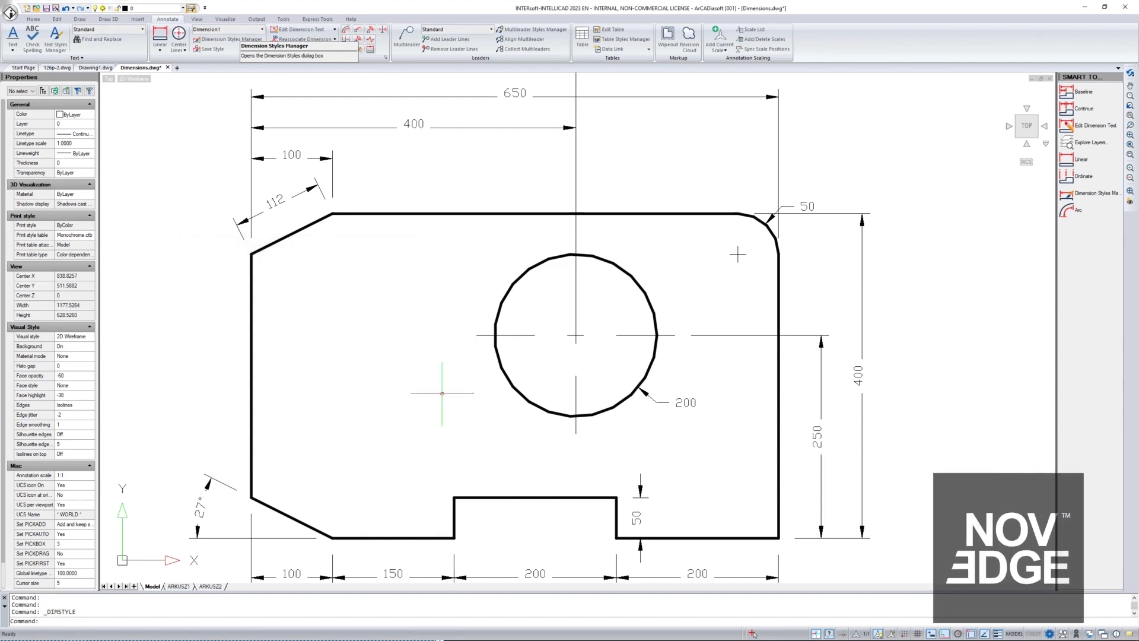
scroll(437, 410, "down", 4)
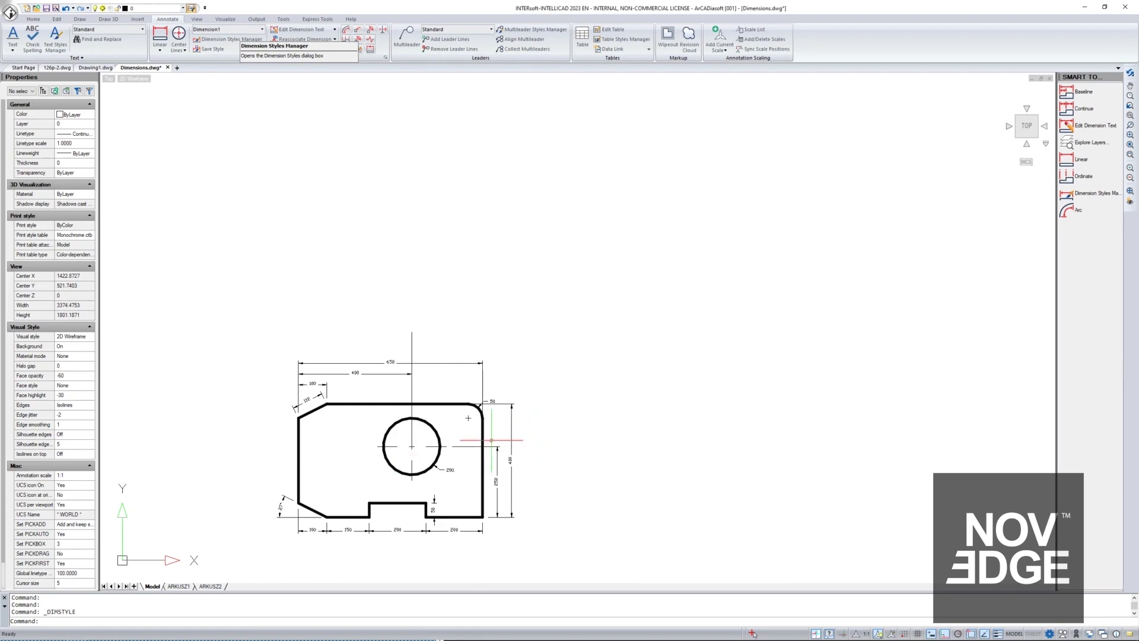
scroll(477, 356, "up", 2)
left_click(300, 132)
key("Escape")
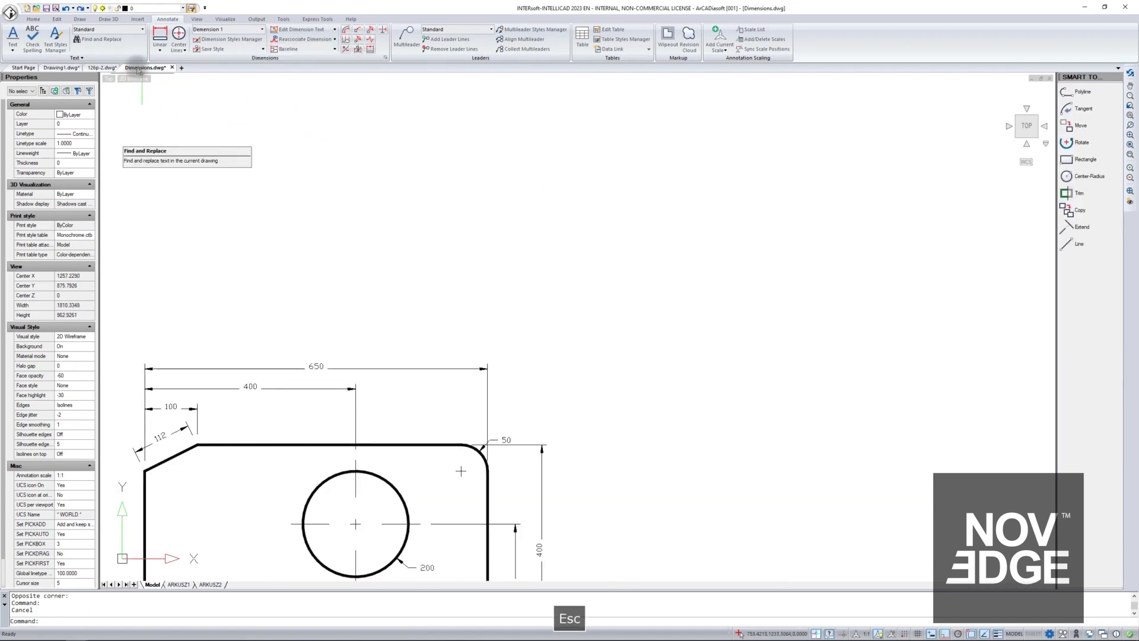
Switch to Drawing1.dwg and examine which dimension styles are available there.
left_click(61, 67)
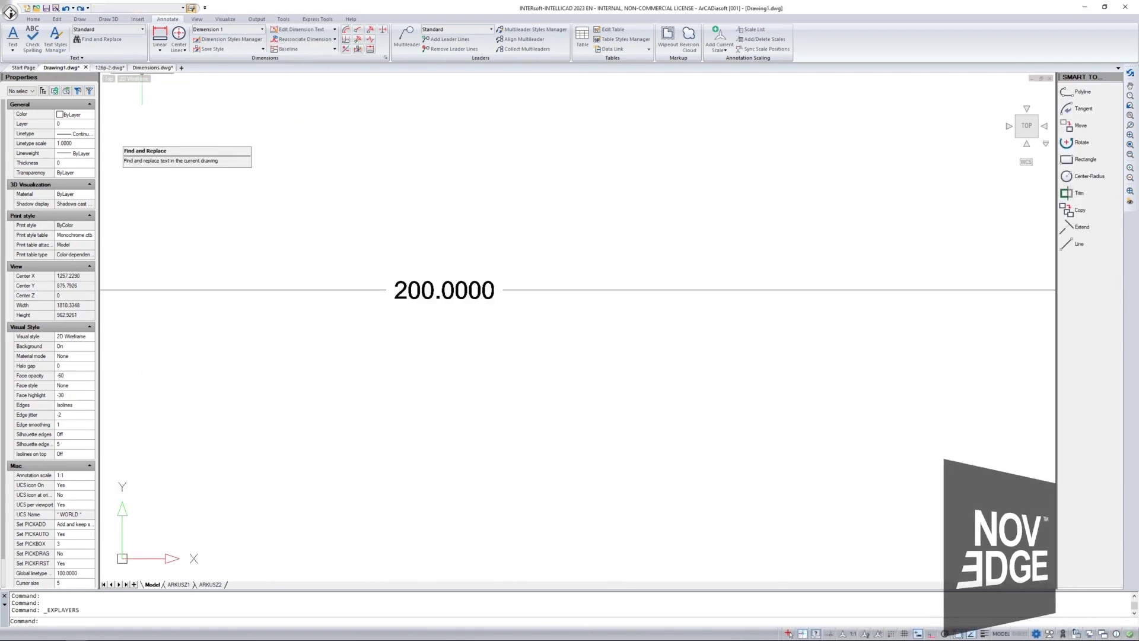
scroll(492, 289, "down", 5)
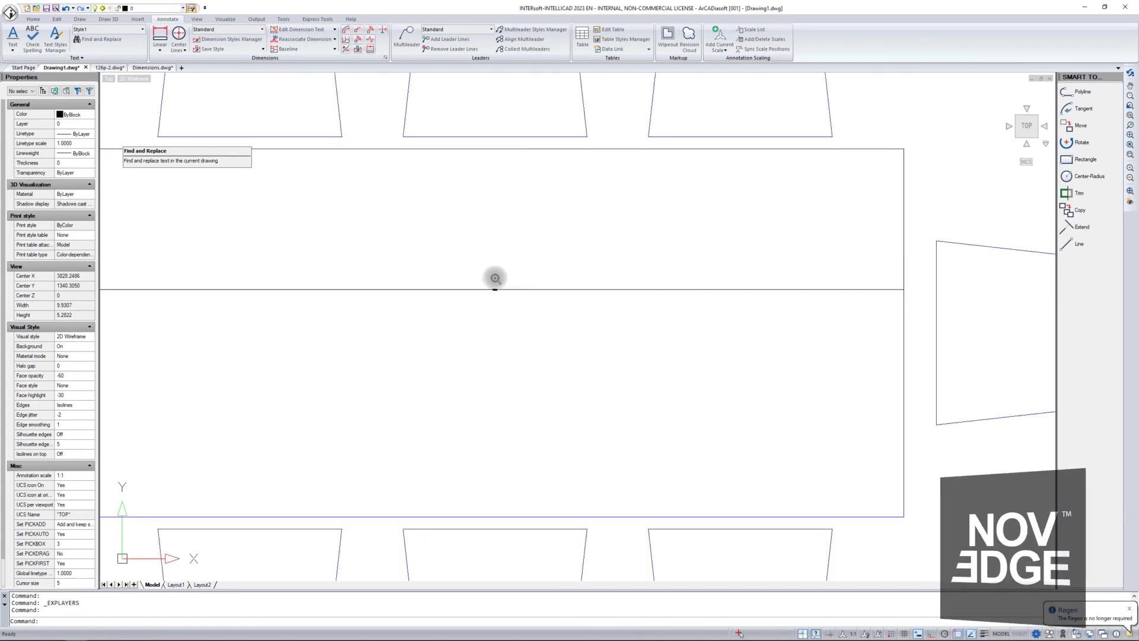
scroll(496, 265, "down", 10)
left_click(263, 30)
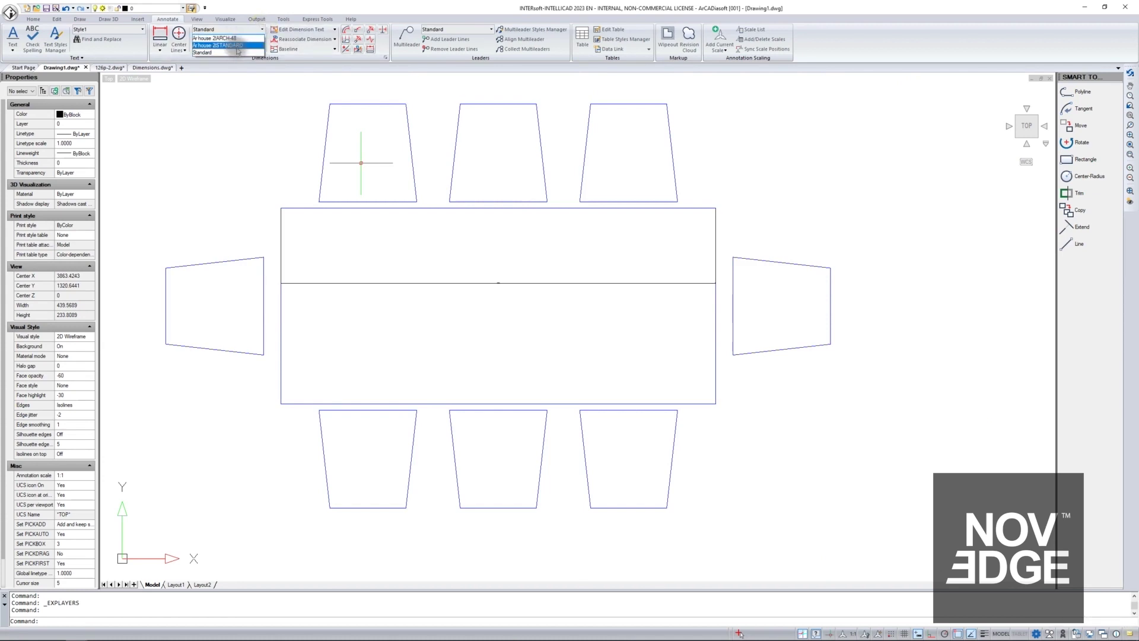
scroll(323, 200, "down", 10)
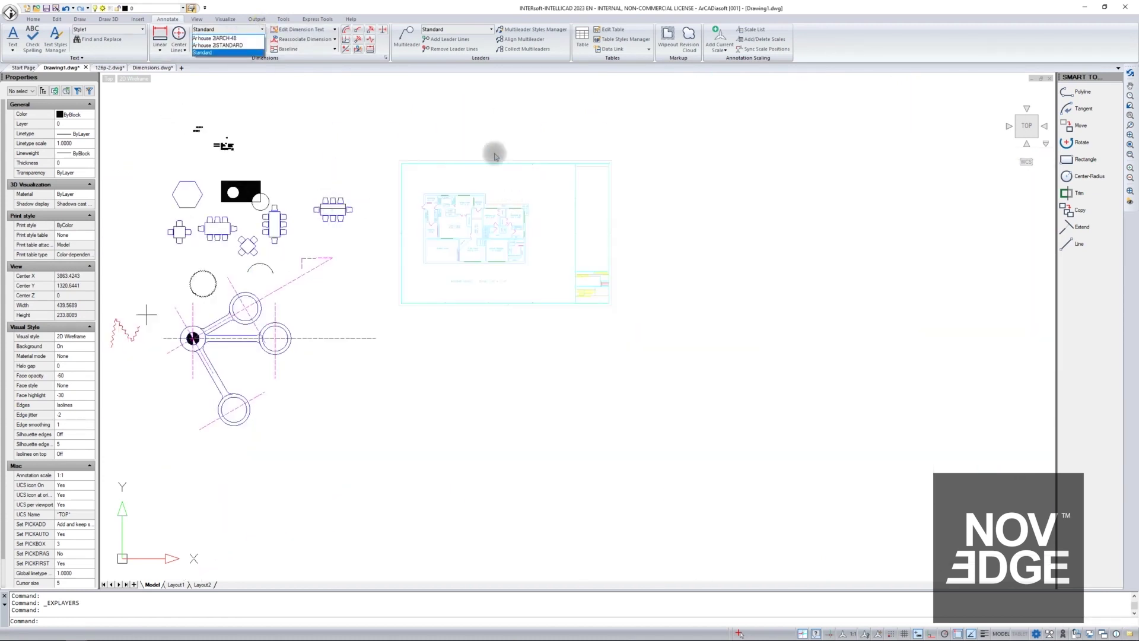
scroll(445, 221, "up", 3)
scroll(470, 216, "up", 2)
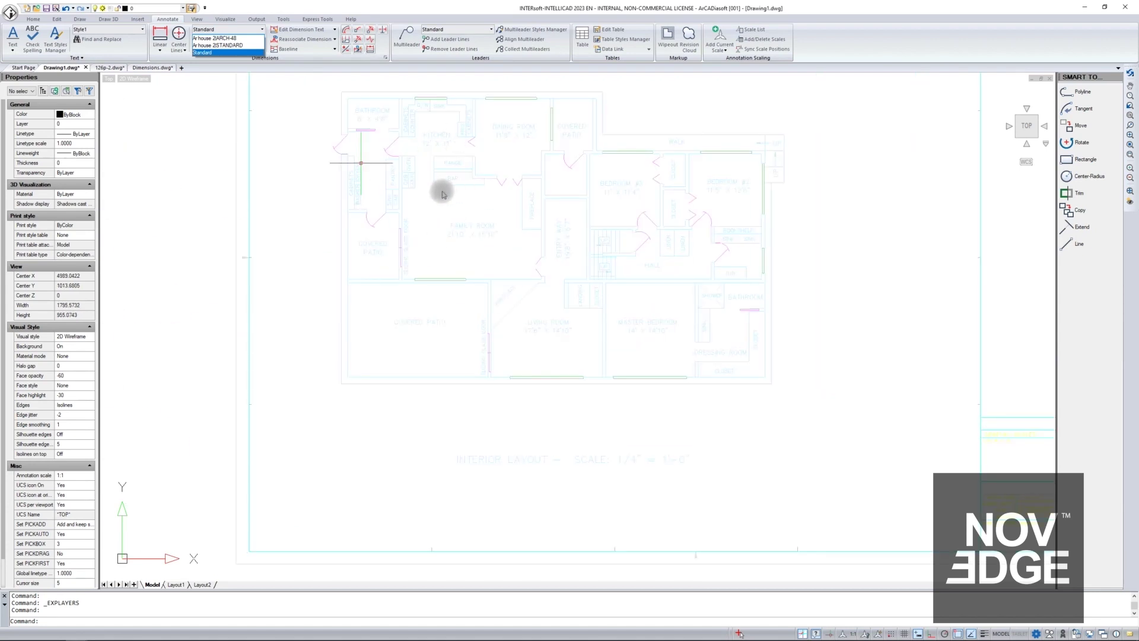
scroll(749, 248, "down", 3)
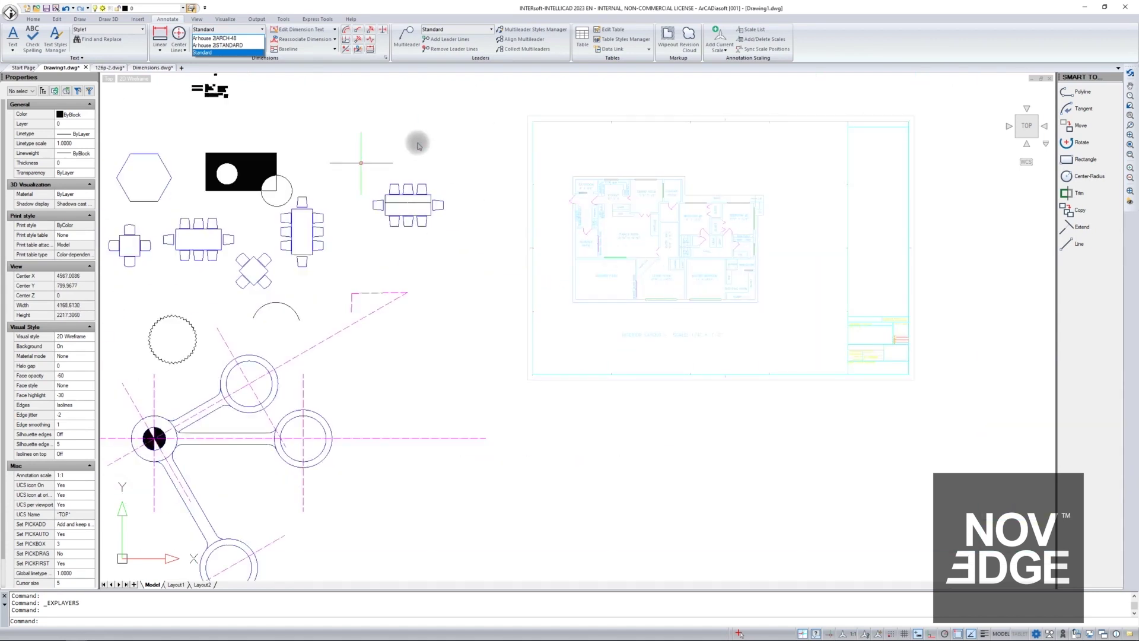
key("Escape")
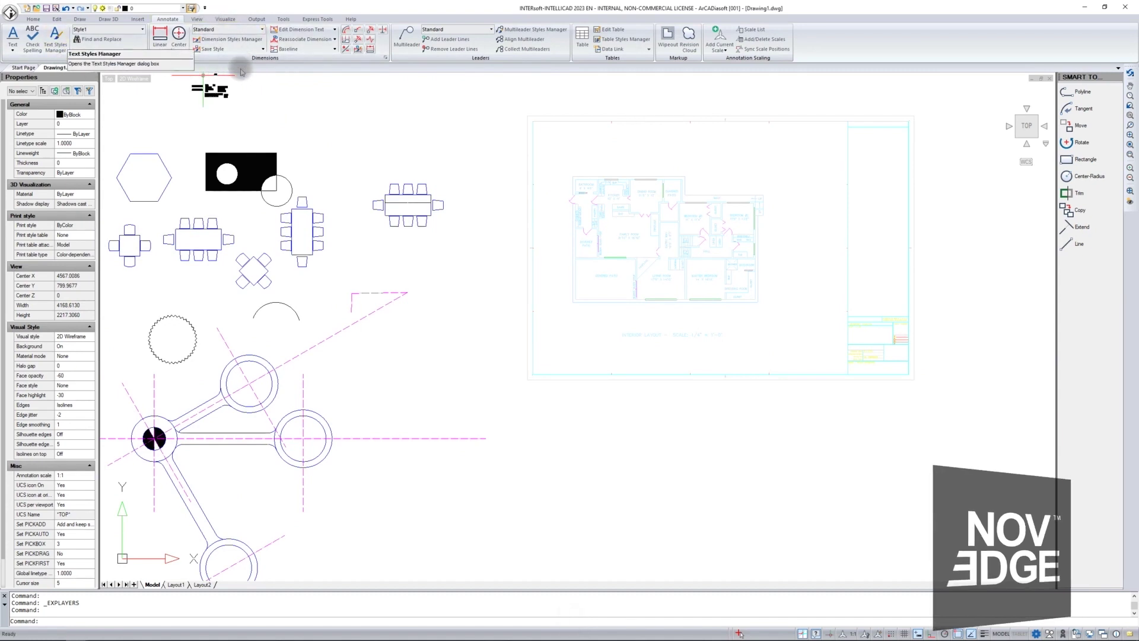
Return to Dimensions.dwg and copy its Dimension 1 style into the dimension styles of Drawing1.dwg using the drawing Explorer.
left_click(153, 67)
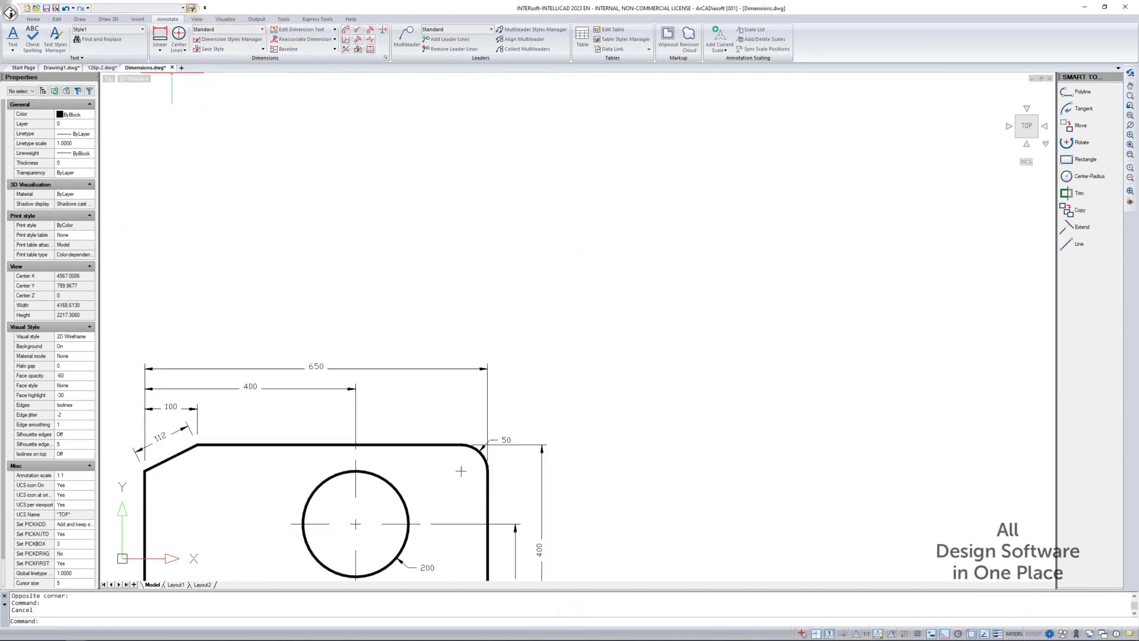
left_click(33, 19)
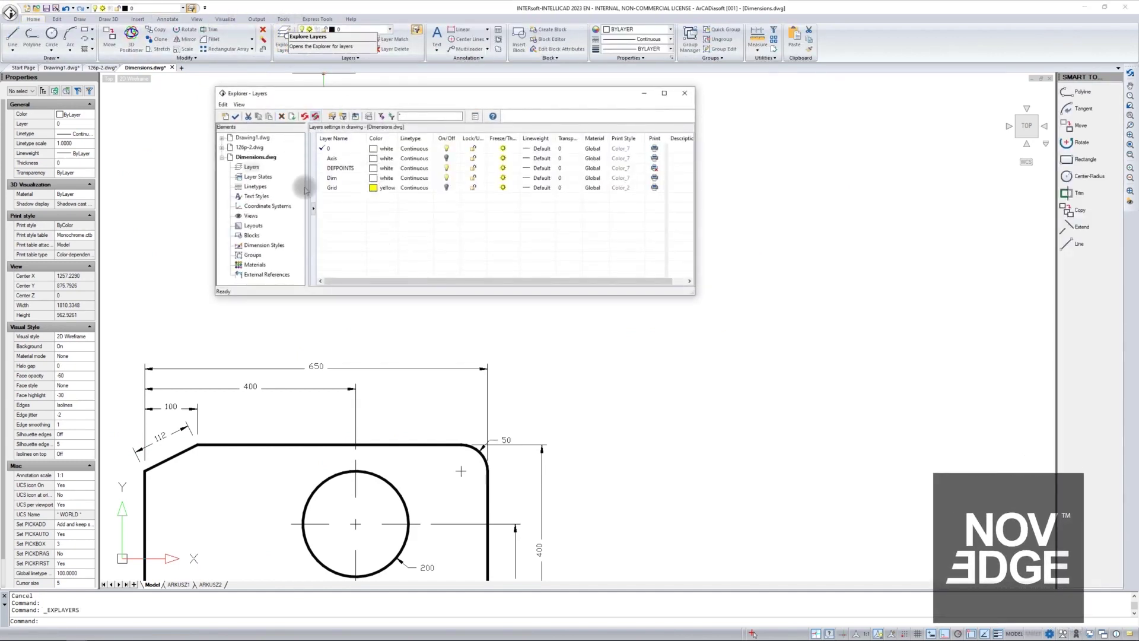
left_click(252, 246)
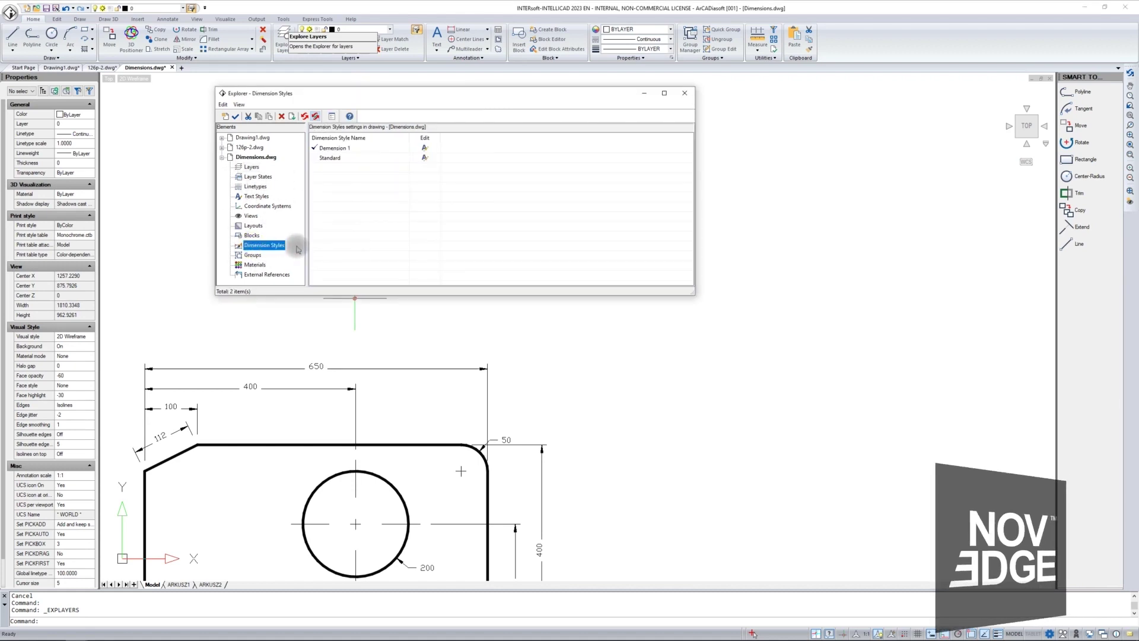
left_click(346, 149)
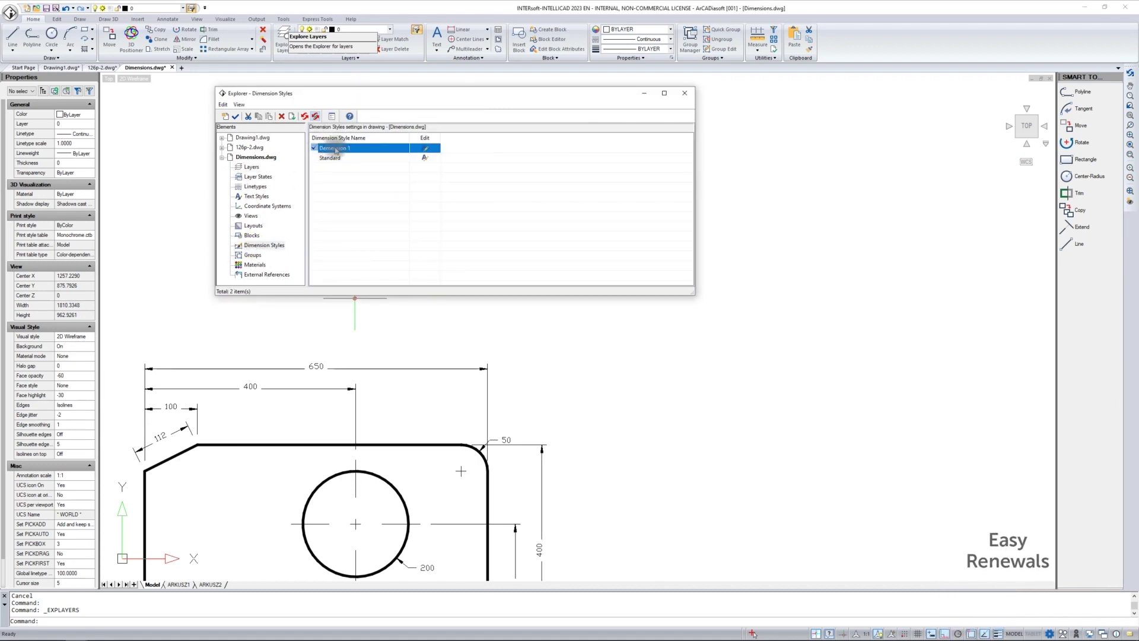
left_click(221, 137)
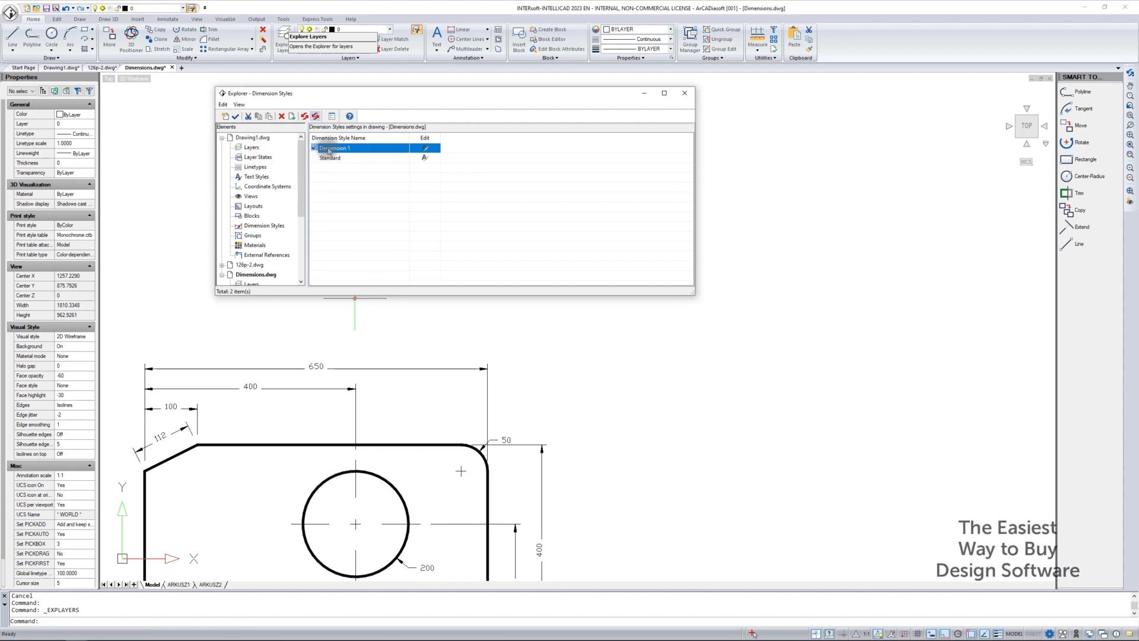
left_click(265, 218)
left_click(263, 227)
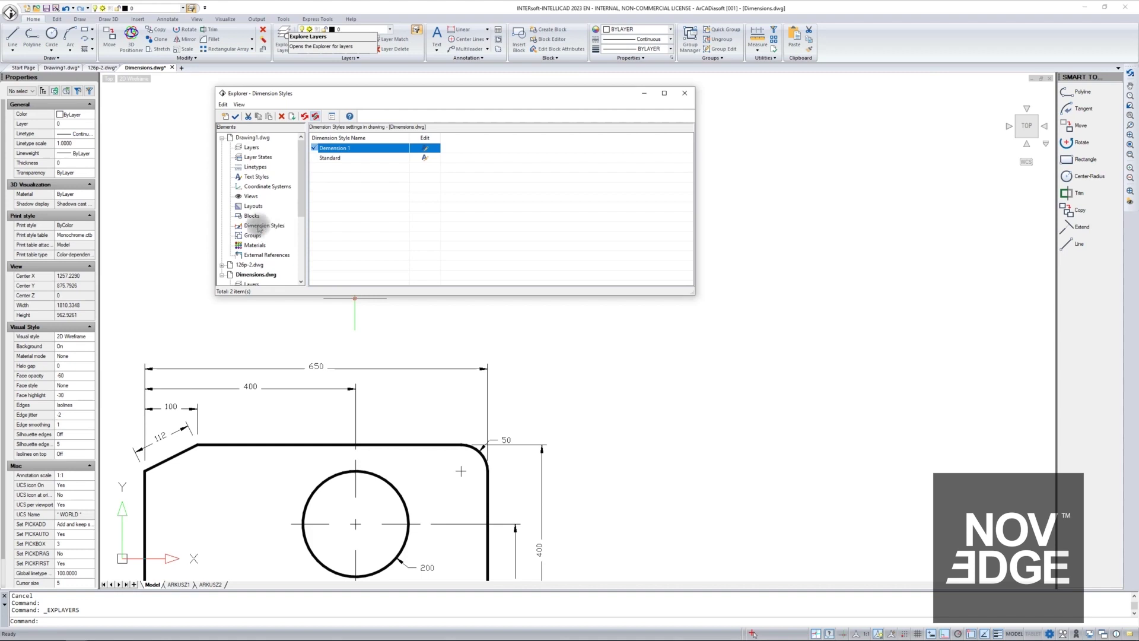
left_click(684, 95)
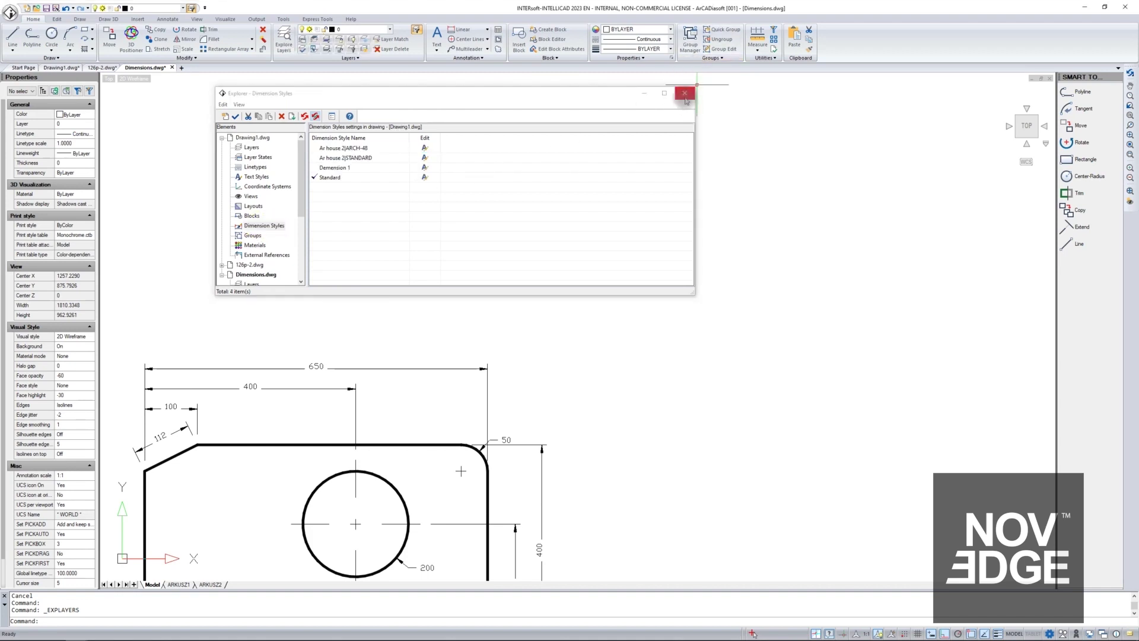
Switch to Drawing1.dwg and make Dimension 1 the current dimension style.
left_click(53, 68)
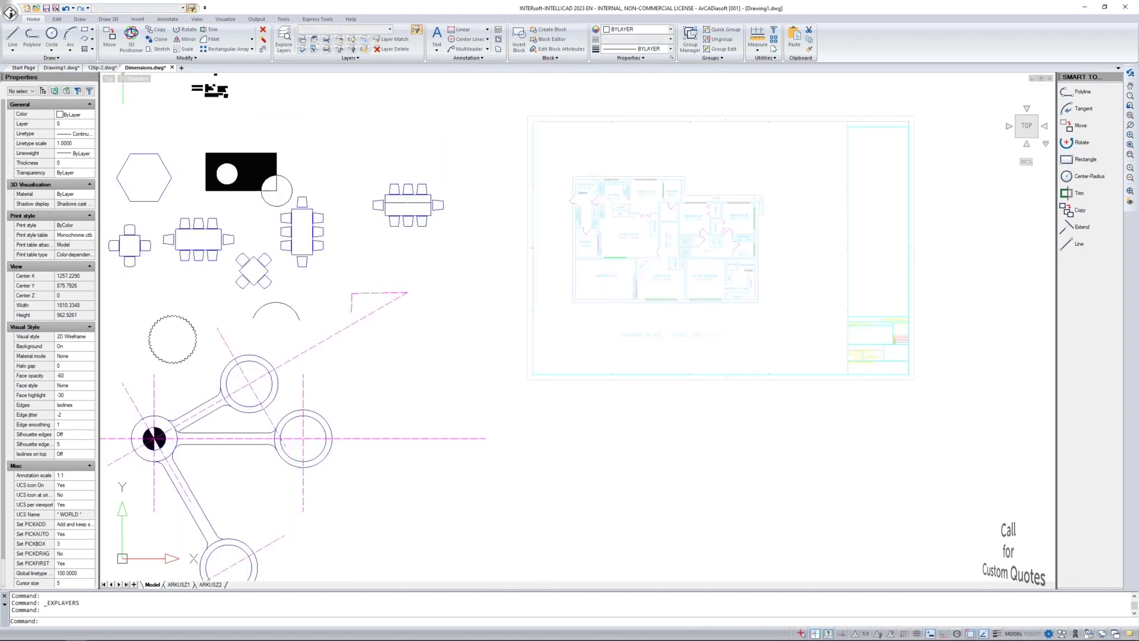
left_click(167, 19)
left_click(262, 30)
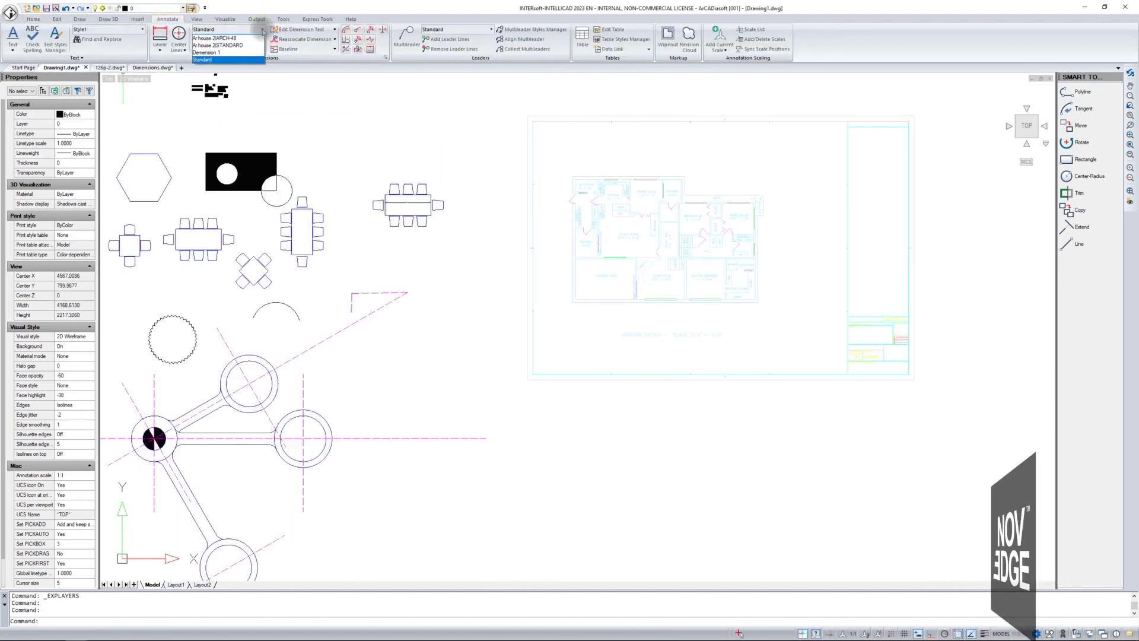
left_click(208, 52)
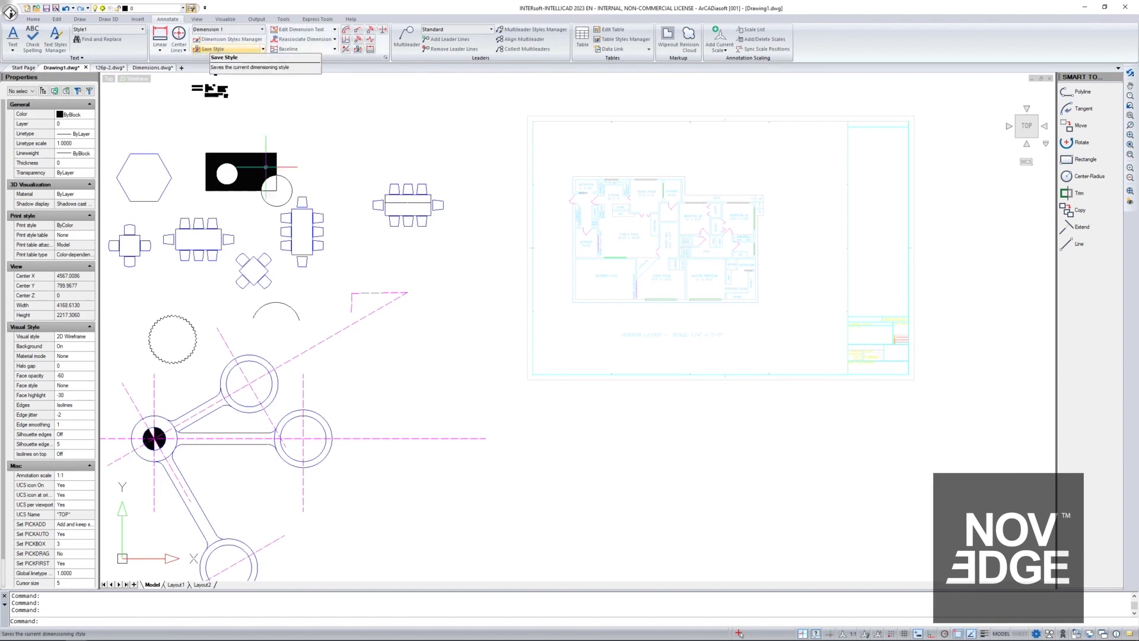
Apply the Dimension 1 style to the existing dimension inside the eight-seat rectangular table.
scroll(390, 211, "up", 5)
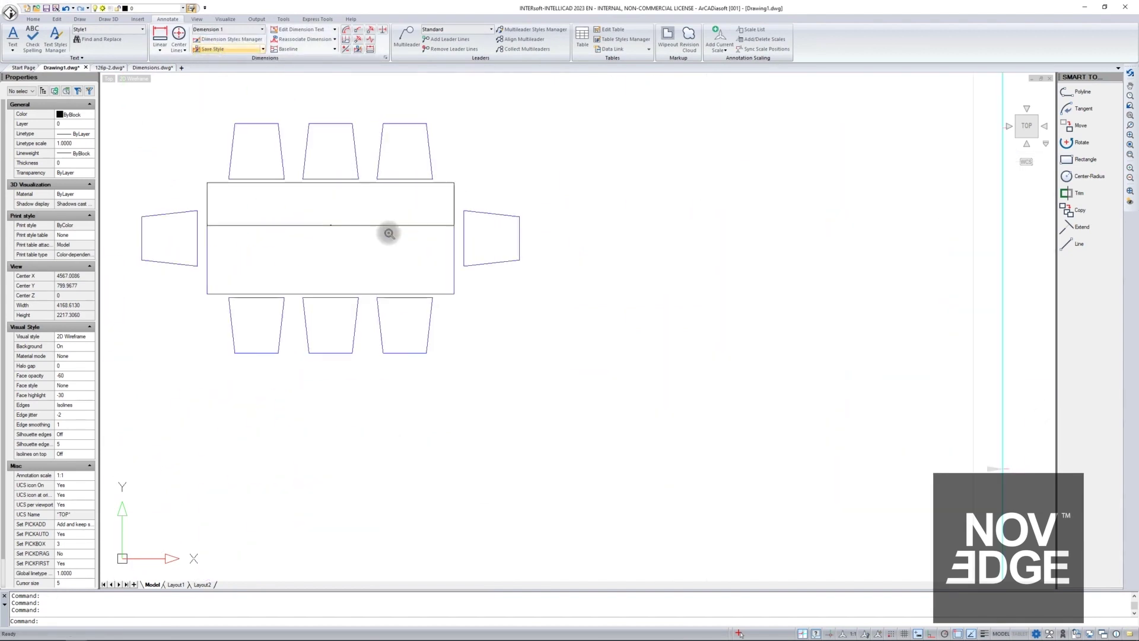
left_click(384, 225)
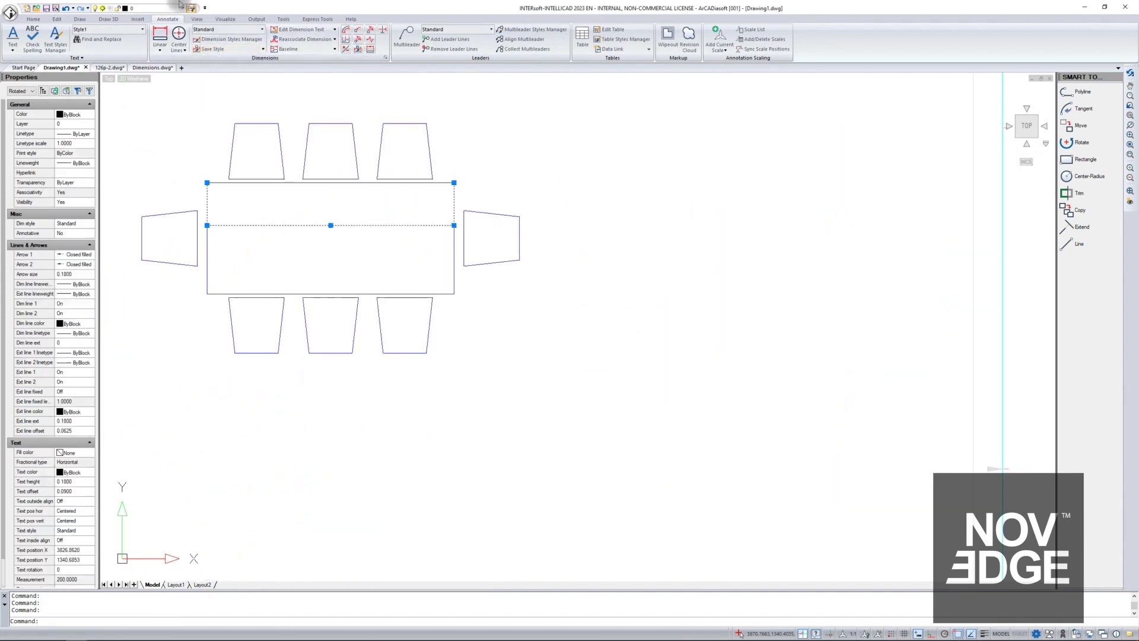
left_click(262, 29)
left_click(233, 54)
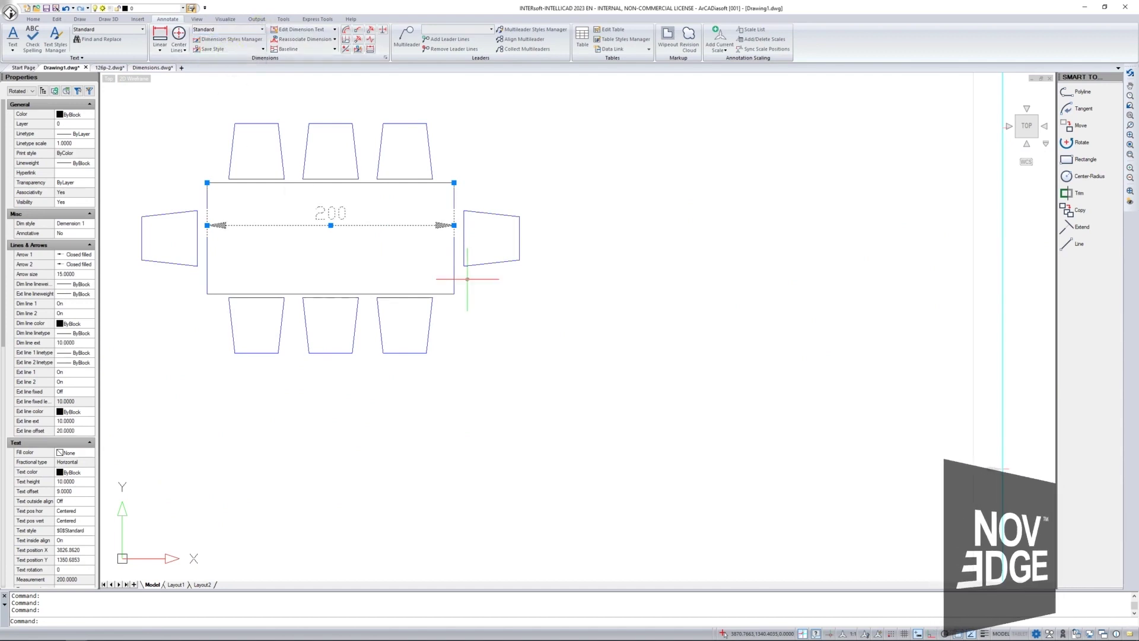
key("Escape")
scroll(468, 278, "down", 1)
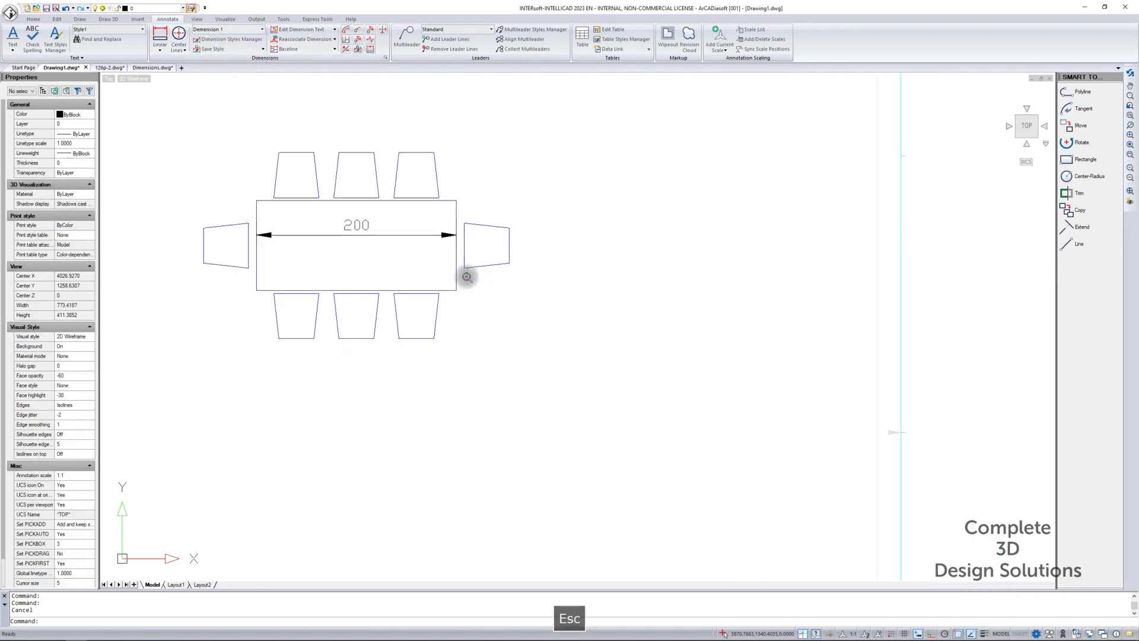
Add a linear dimension for the table's length between its upper corners, placing it above the upper row of chairs.
left_click(161, 39)
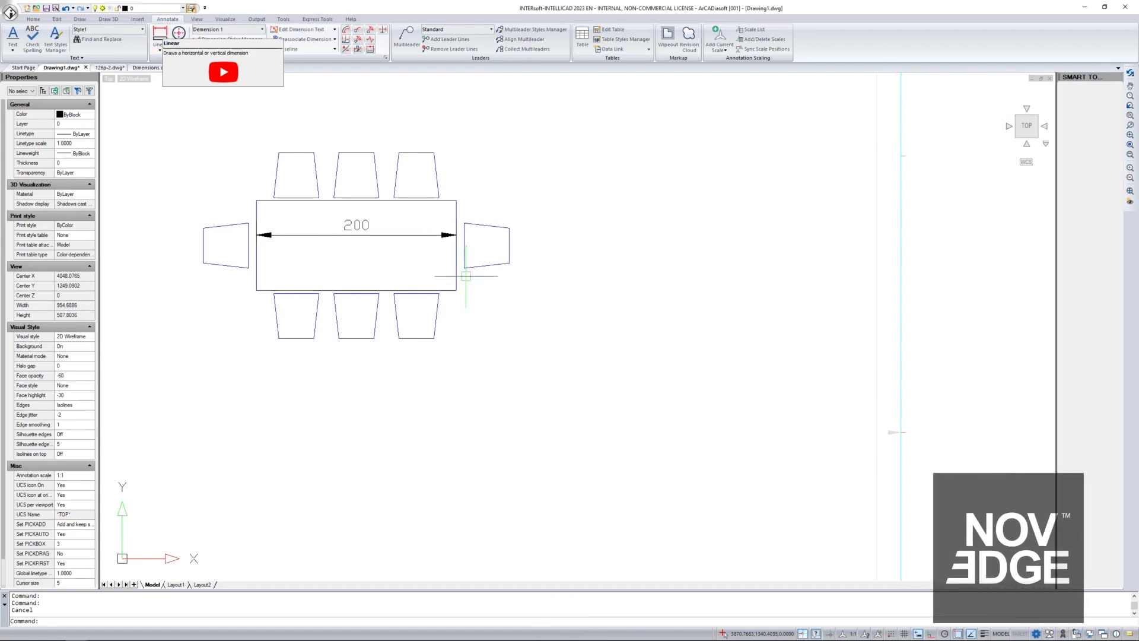
left_click(256, 200)
left_click(456, 201)
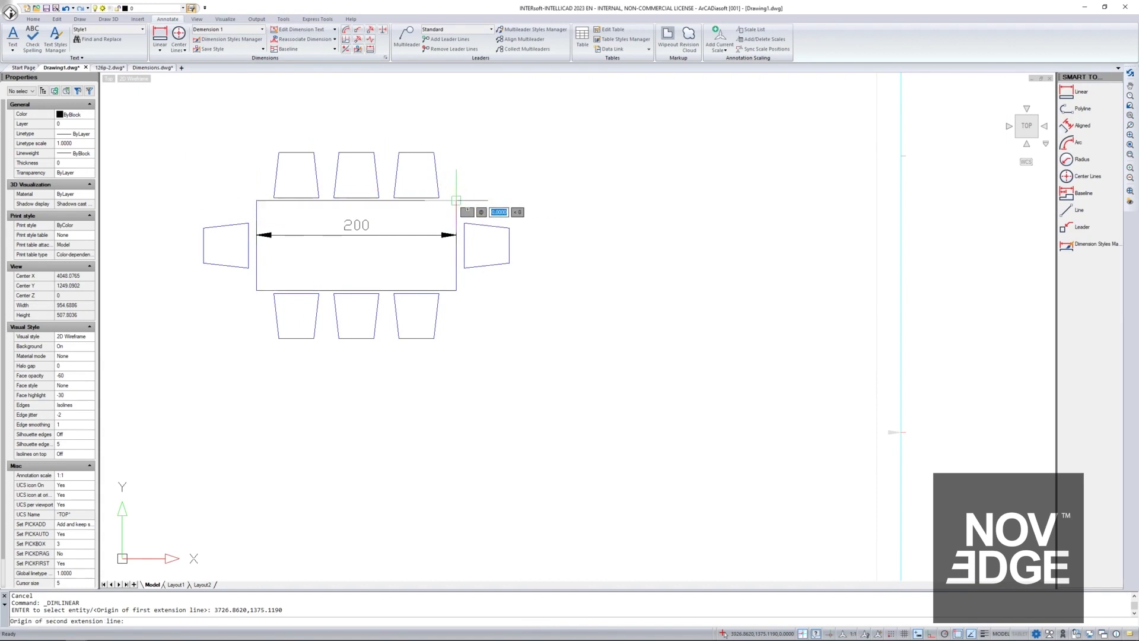
left_click(448, 115)
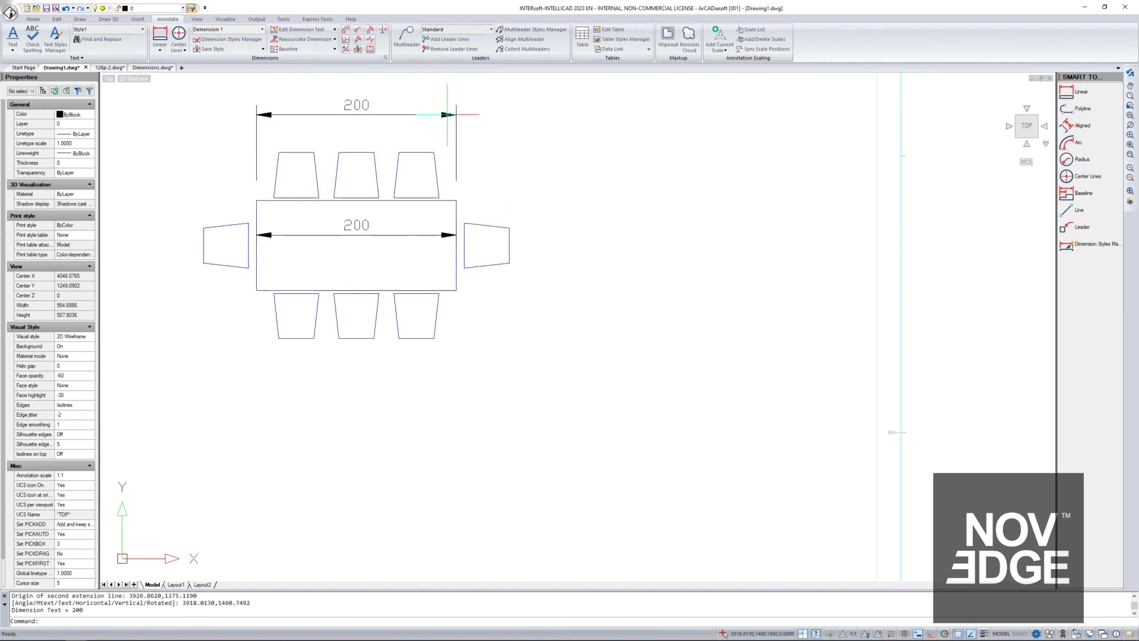
Add a vertical linear dimension for the table's width along its right edge, placing it outside the end chair.
right_click(484, 127)
left_click(507, 133)
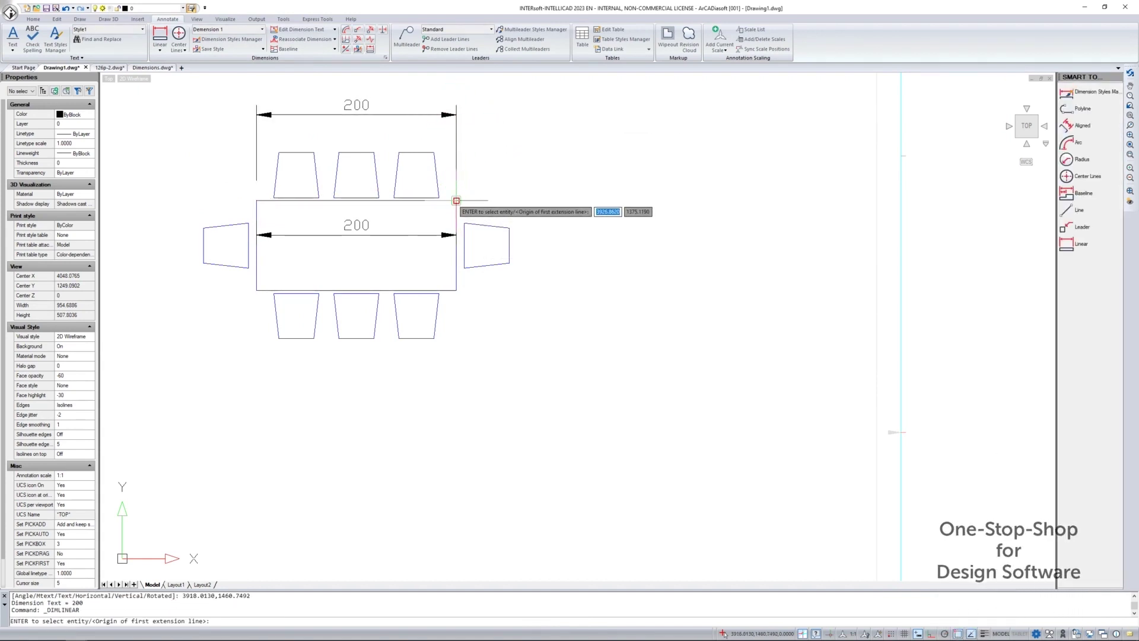
left_click(456, 200)
left_click(456, 291)
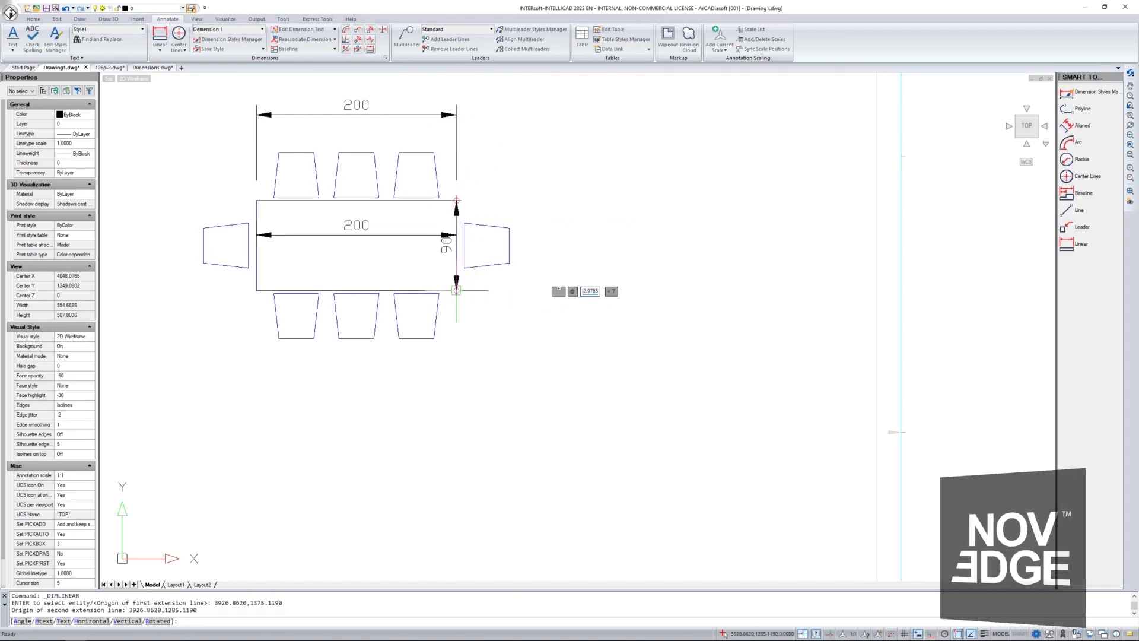
left_click(554, 278)
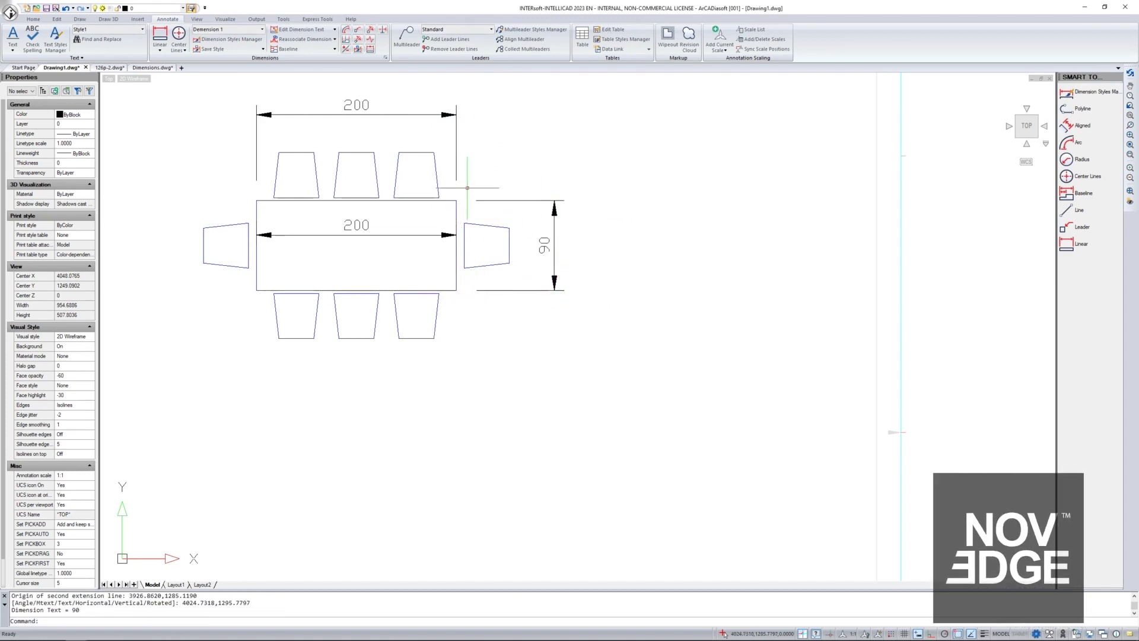
key("ctrl+z")
key("Escape")
Stretch the table rectangle by its left and lower edges to about 288 long and 72 wide.
left_click(258, 270)
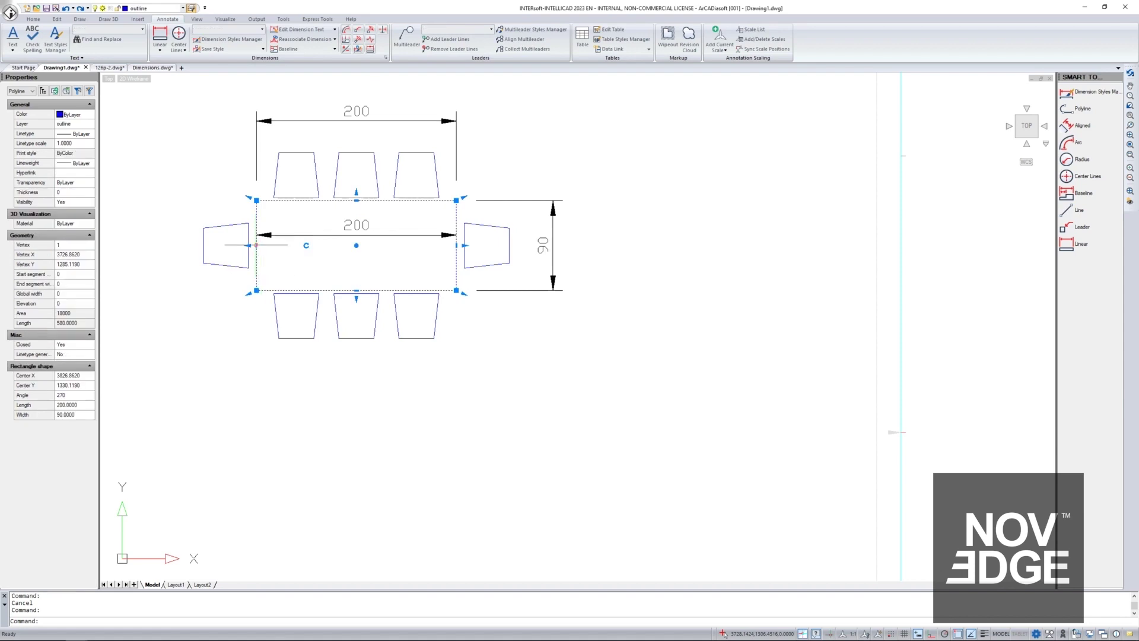
mouse_move(256, 245)
left_click(257, 246)
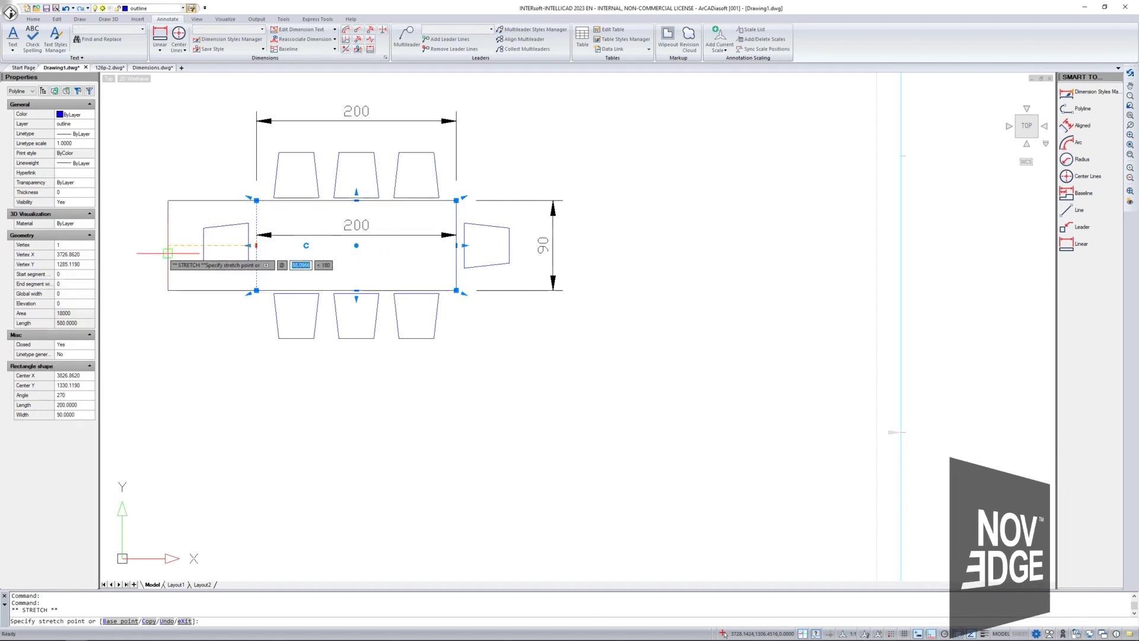
left_click(168, 245)
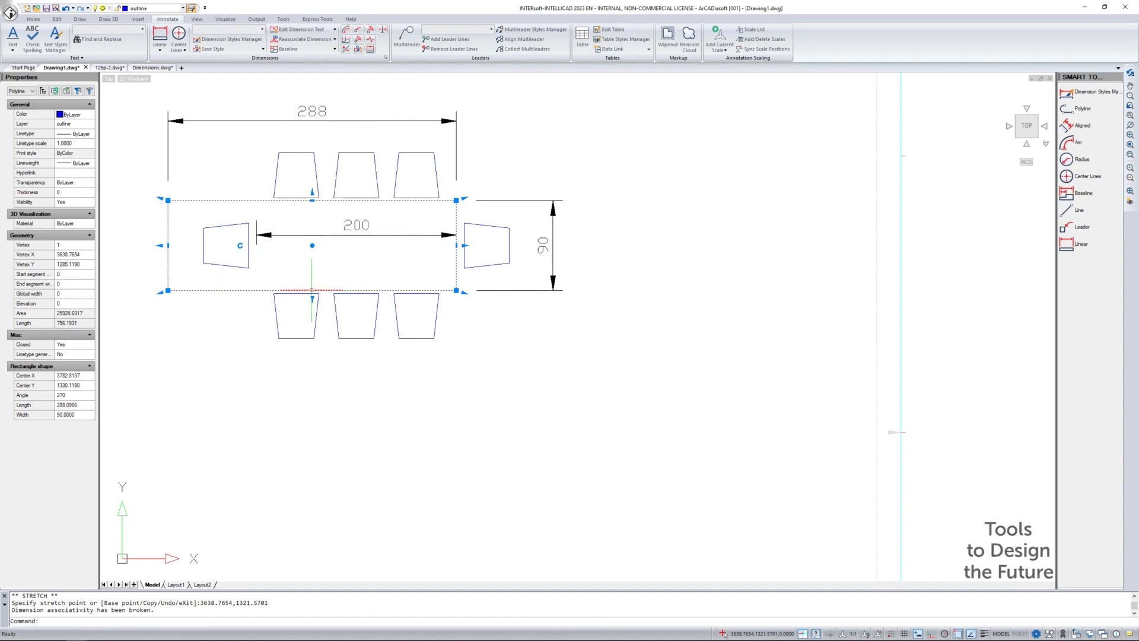
left_click(312, 290)
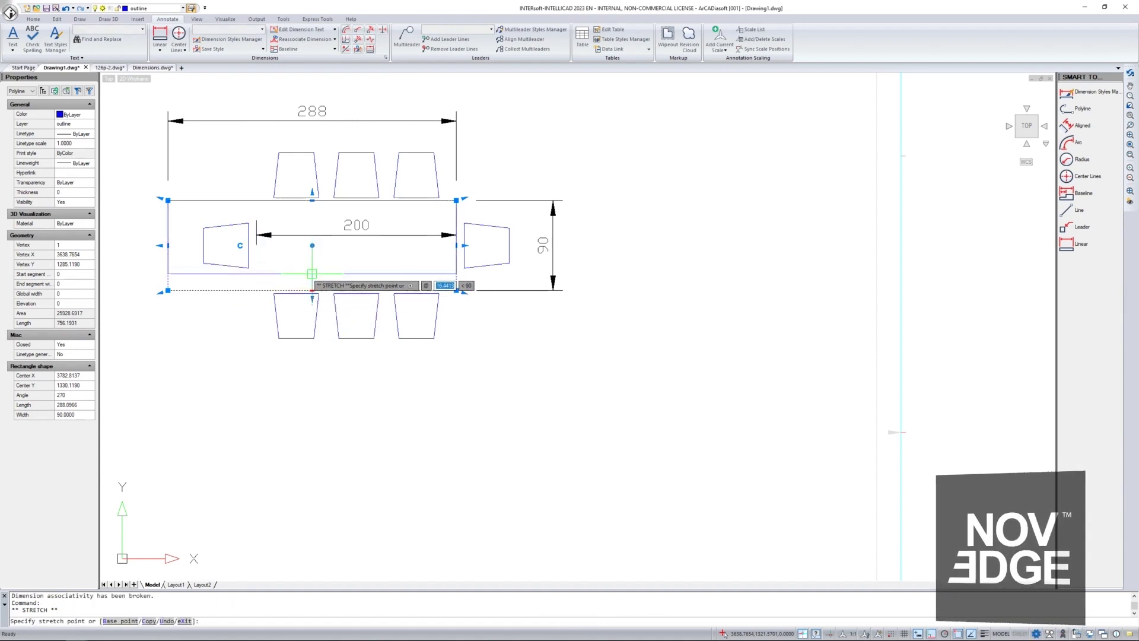
left_click(312, 272)
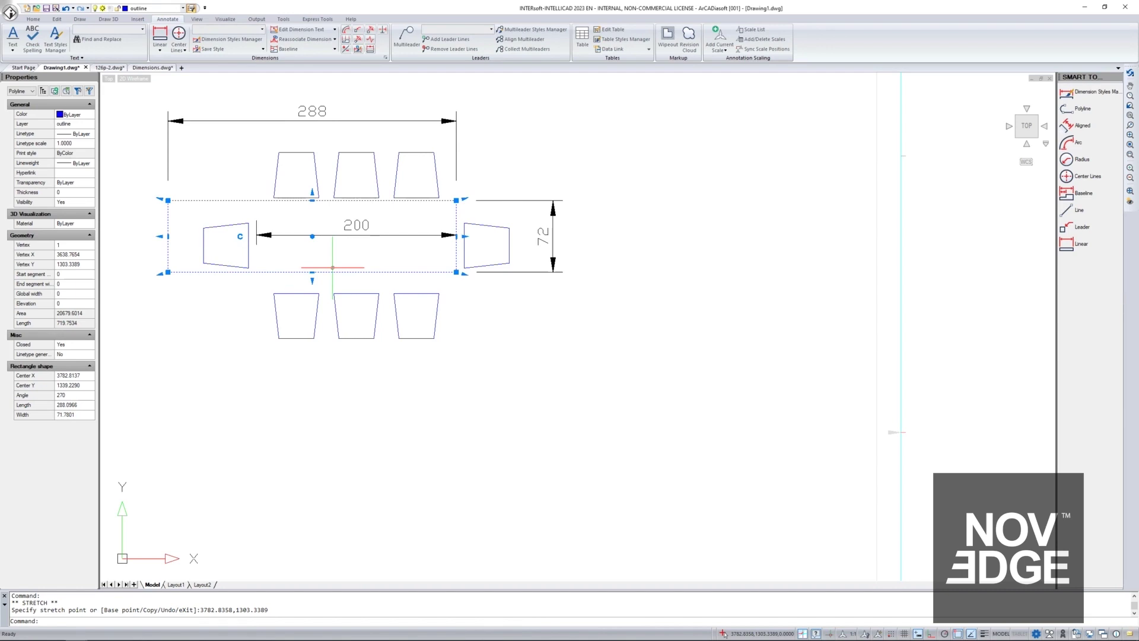
key("Escape")
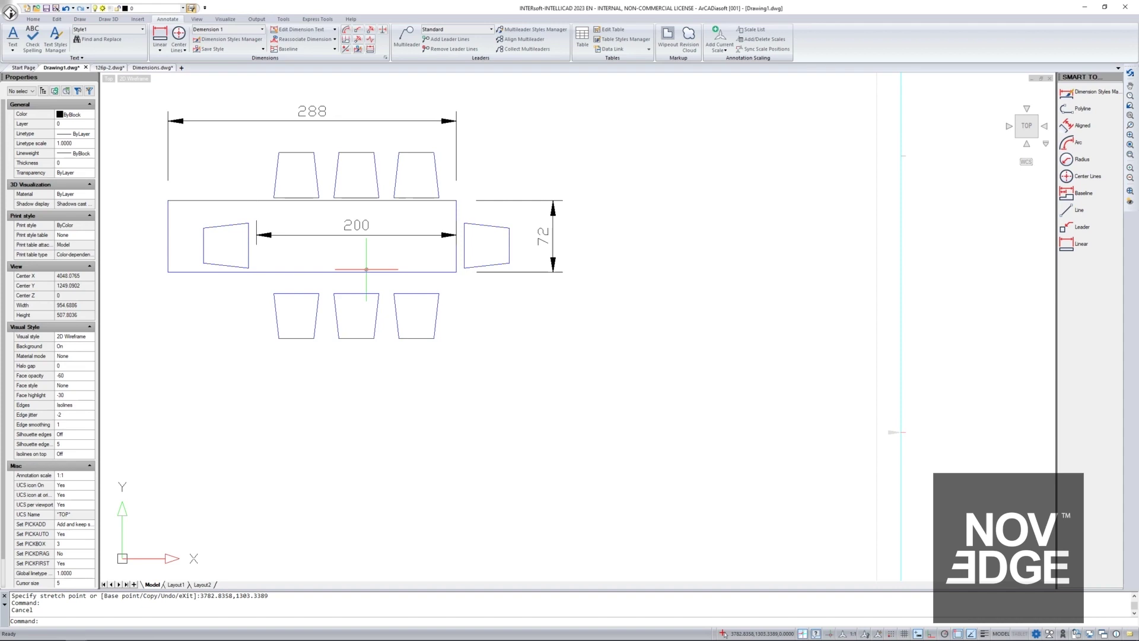
Delete the dimension drawn inside the table rectangle.
left_click(347, 226)
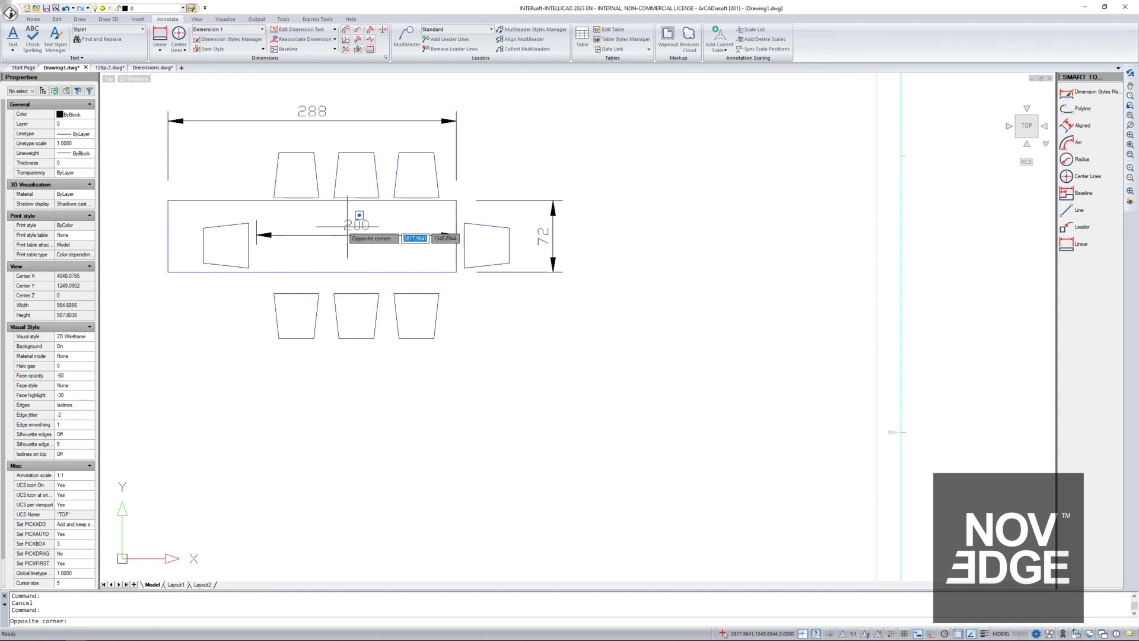
left_click(345, 231)
key("Delete")
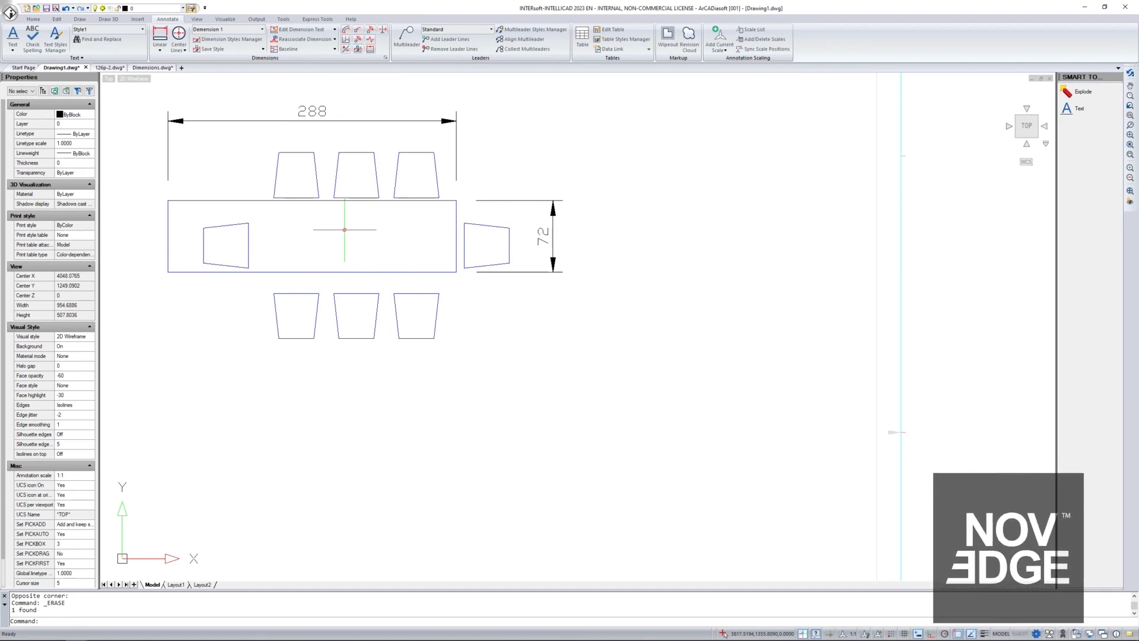
Disassociate the length dimension above the chairs from the table using DIMDISASSOCIATE.
type("DI")
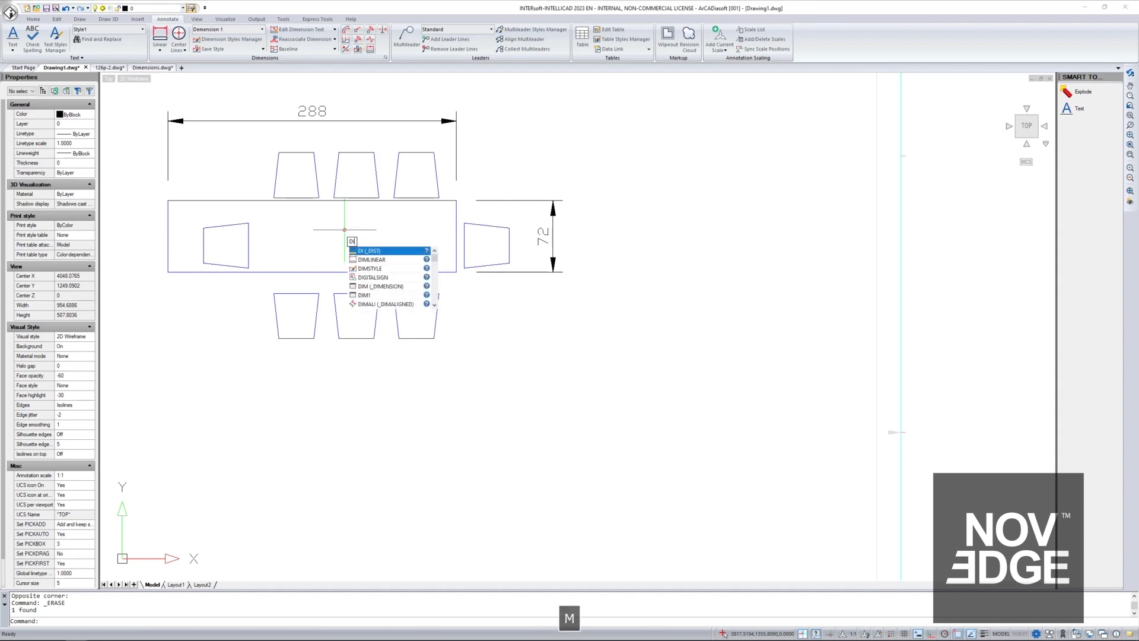
type("MD")
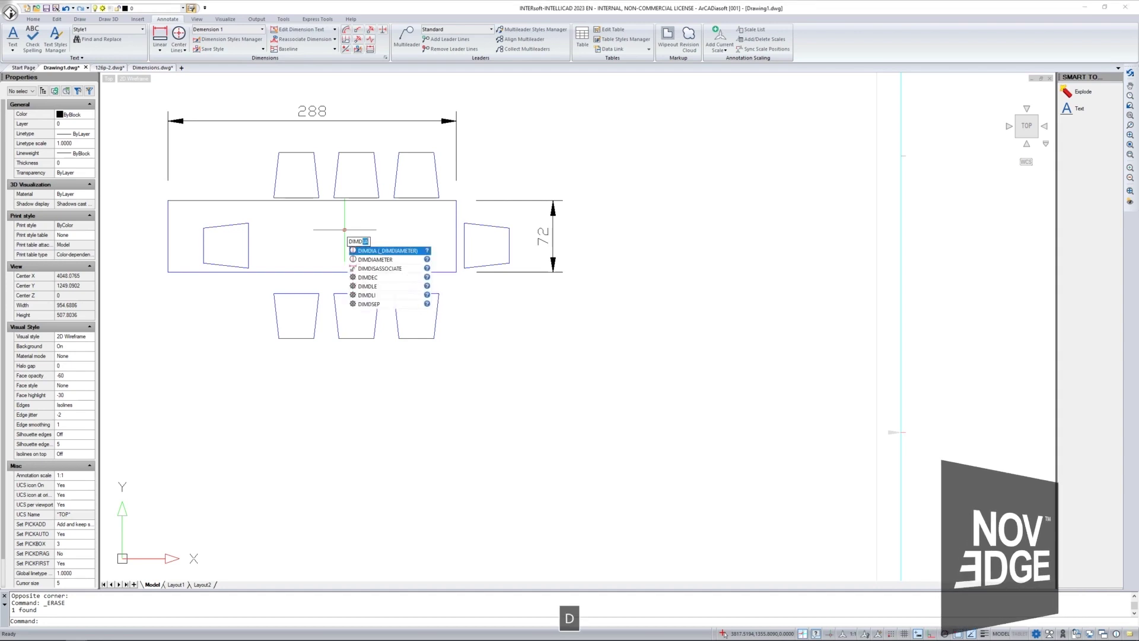
type("IS")
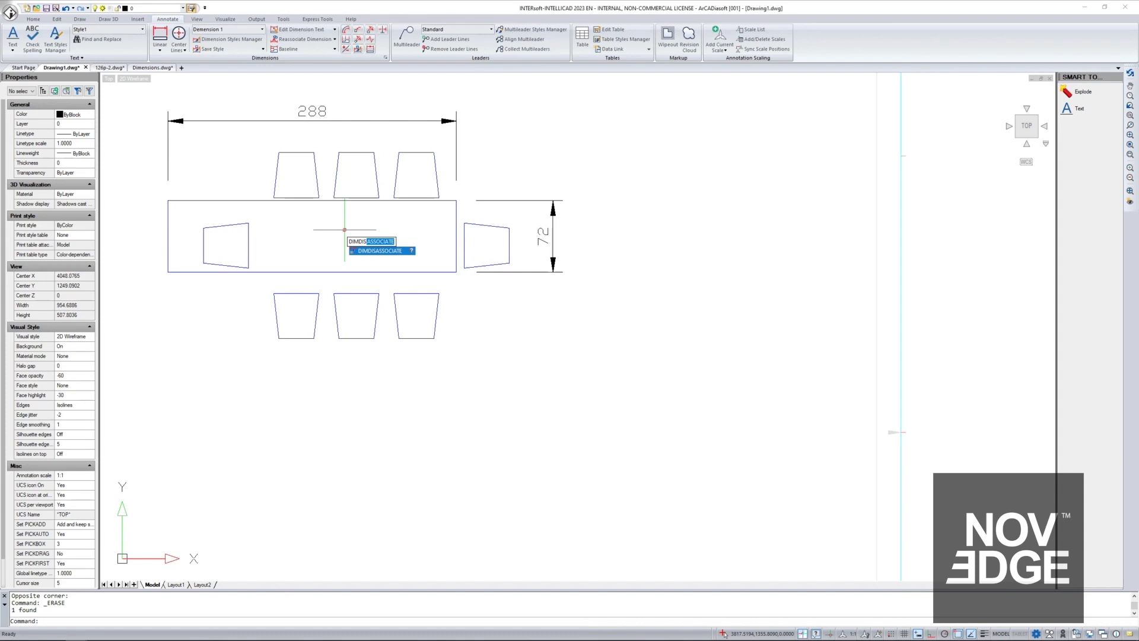
key("Return")
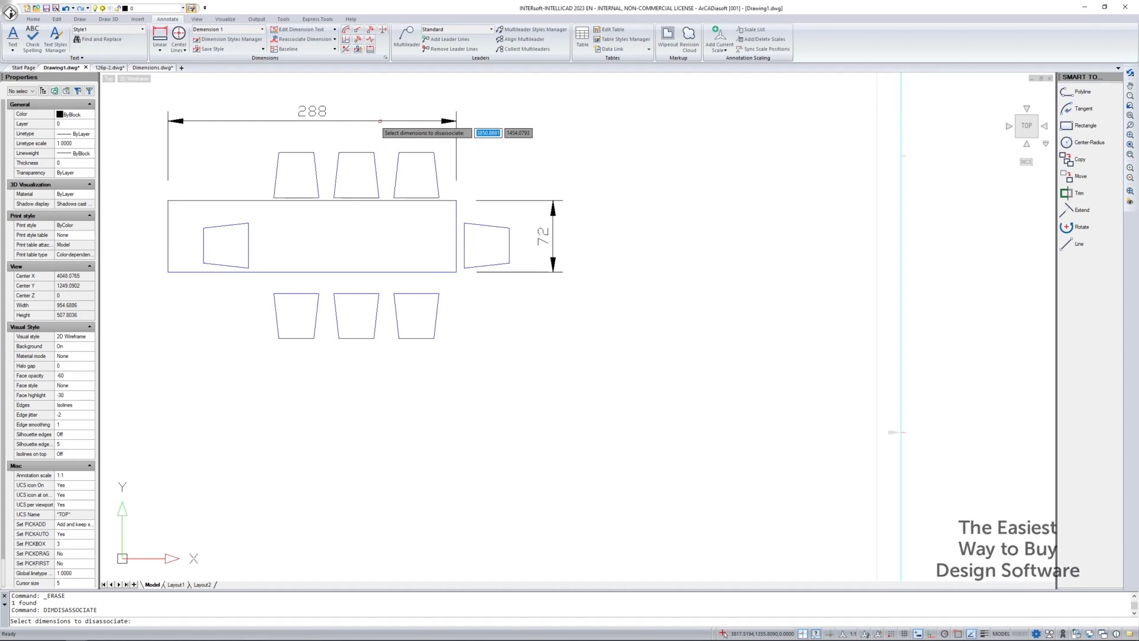
left_click(380, 121)
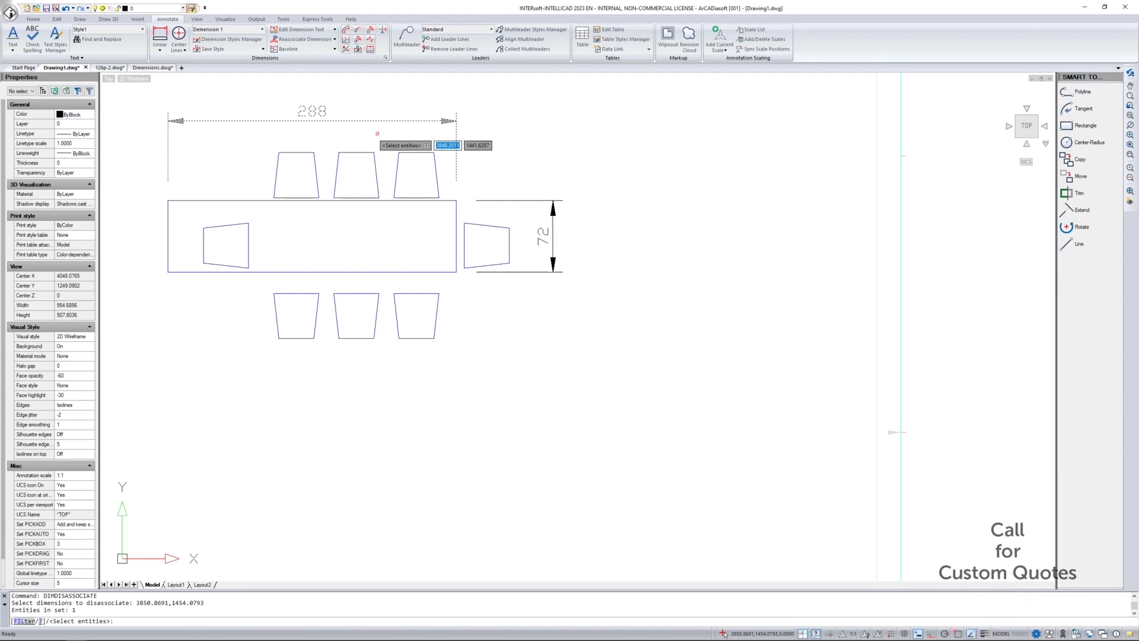
right_click(377, 134)
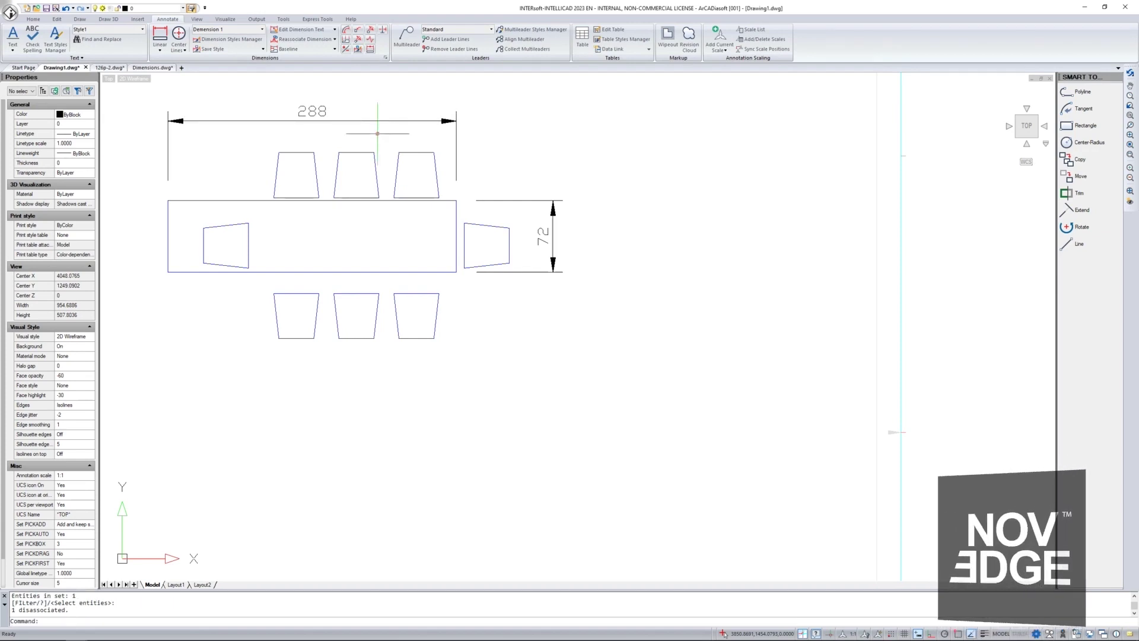
Stretch the table rectangle by its left and lower edges to about 199 long and 83 wide.
left_click(169, 228)
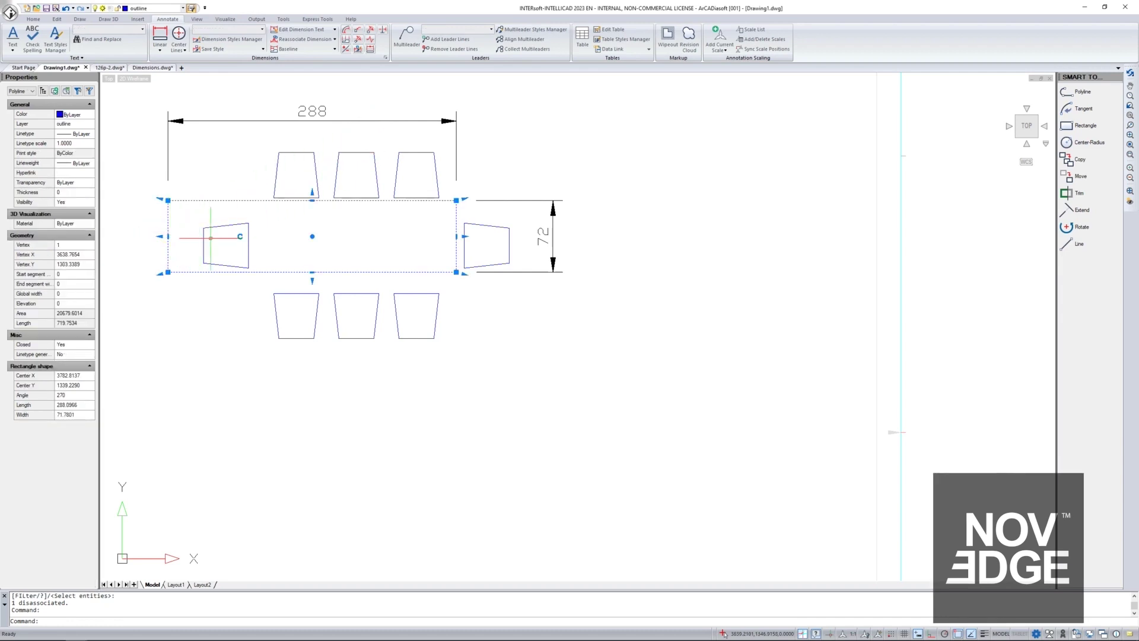
left_click(169, 236)
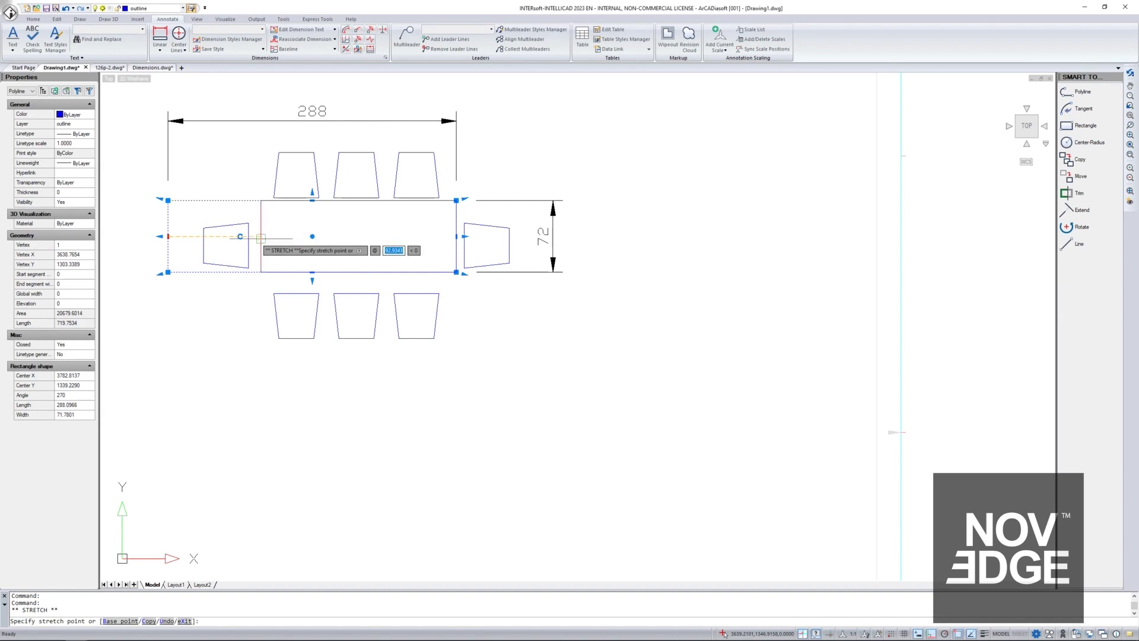
left_click(256, 238, "shift")
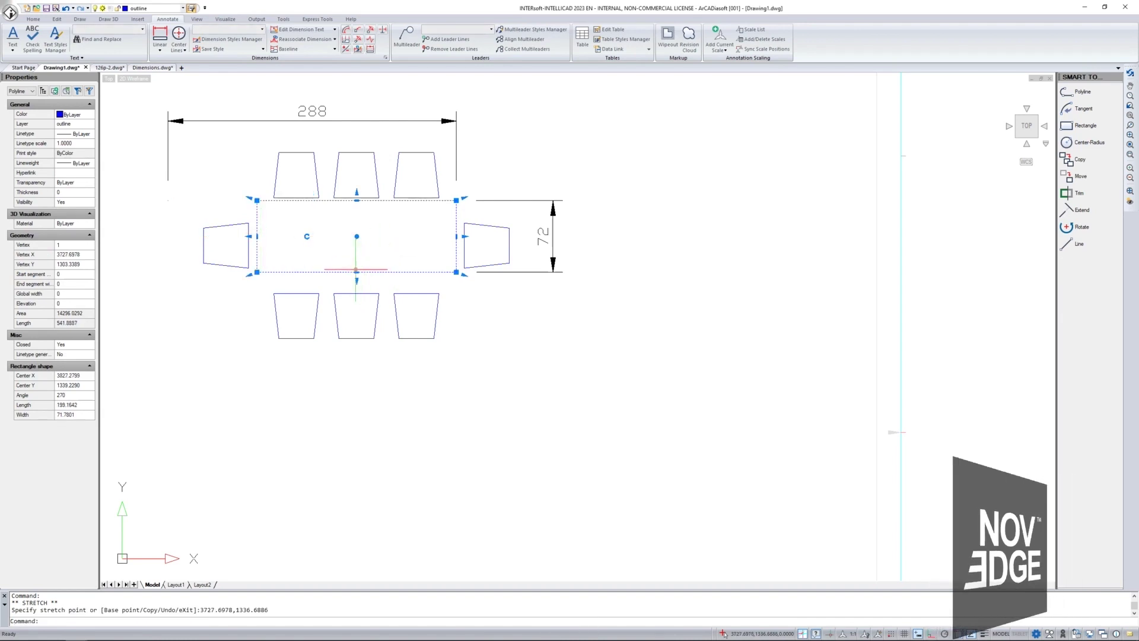
left_click(356, 272)
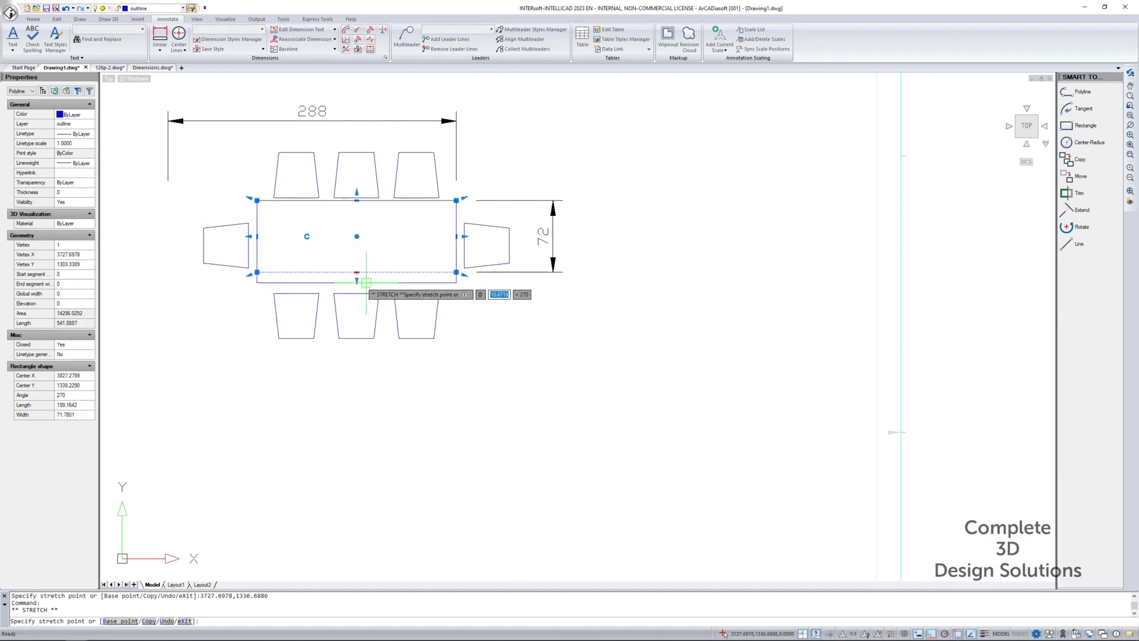
left_click(366, 283, "shift")
key("Escape")
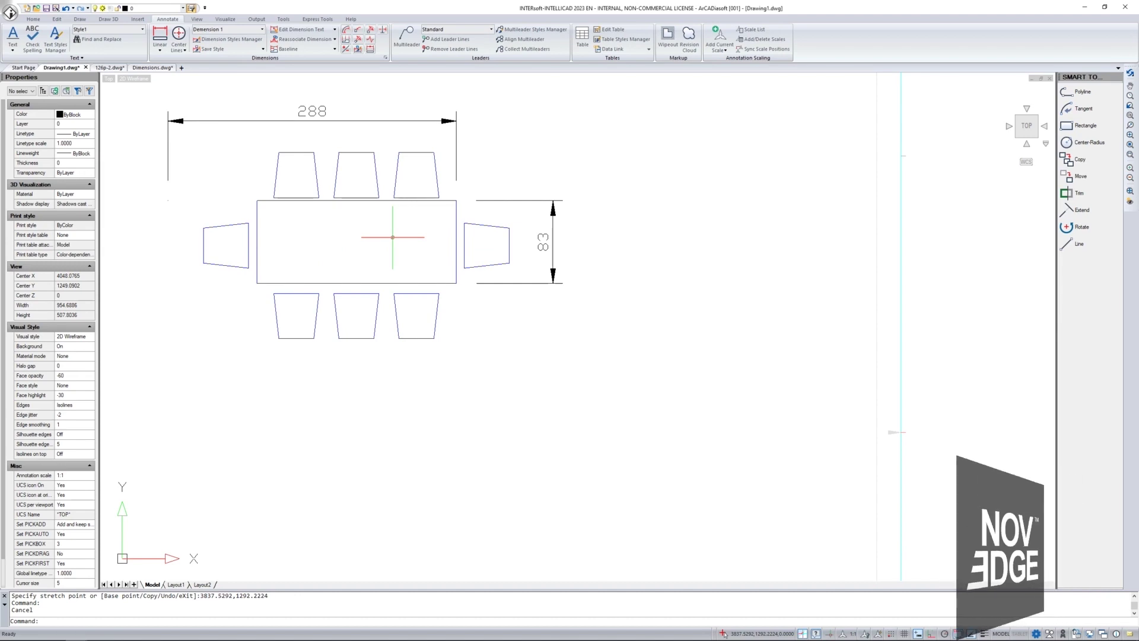
Set the DIMASSOC variable to 1.
type("DIM")
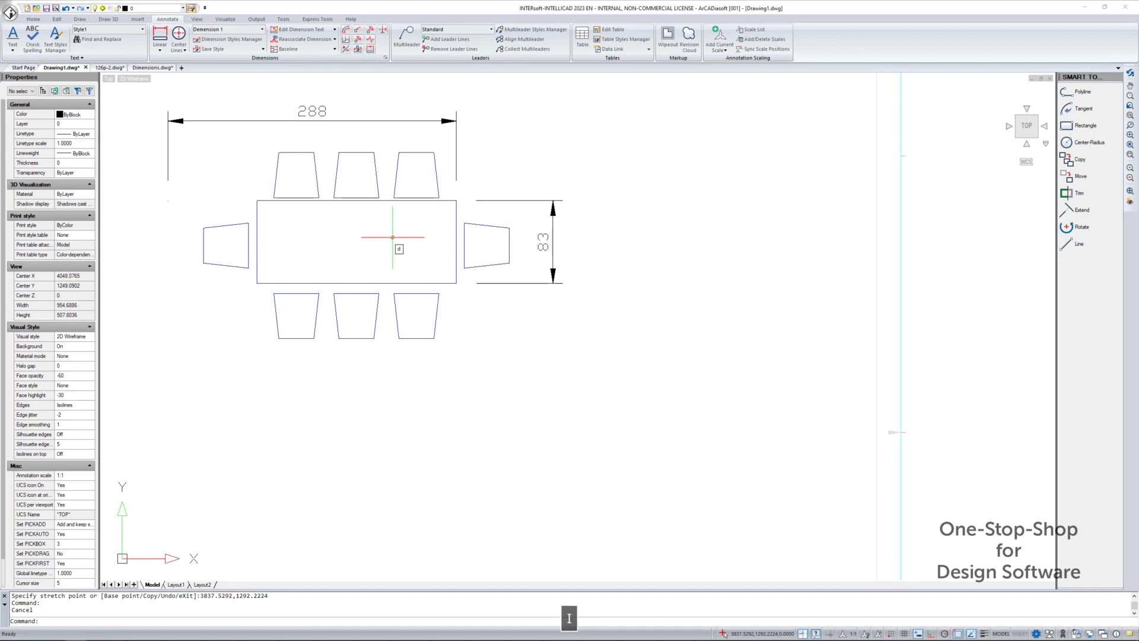
type("AS")
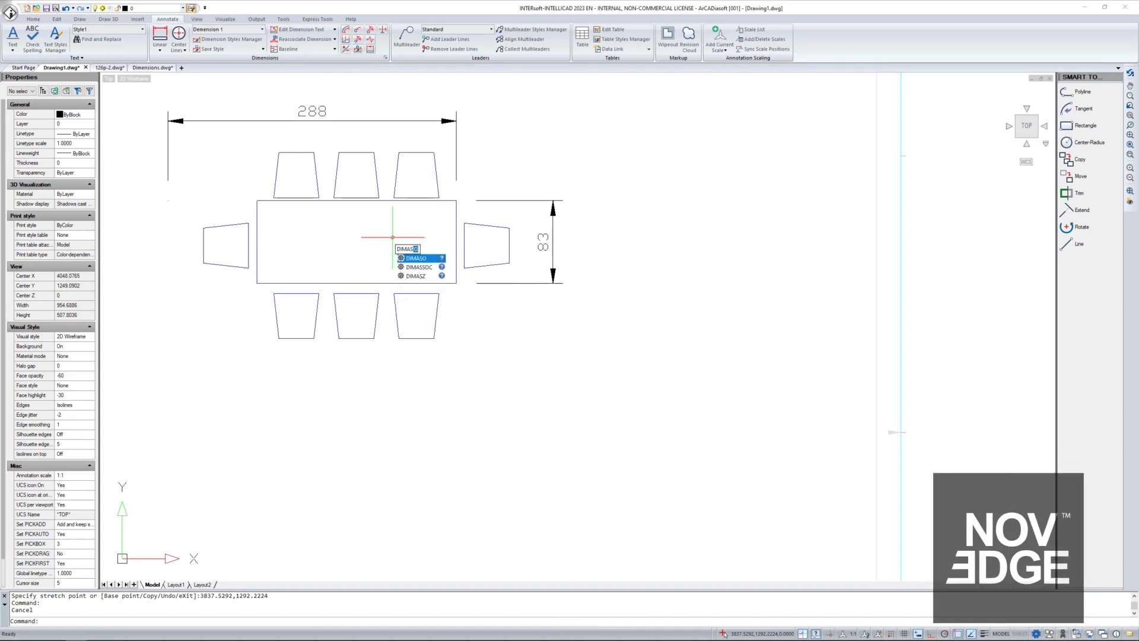
key("Down")
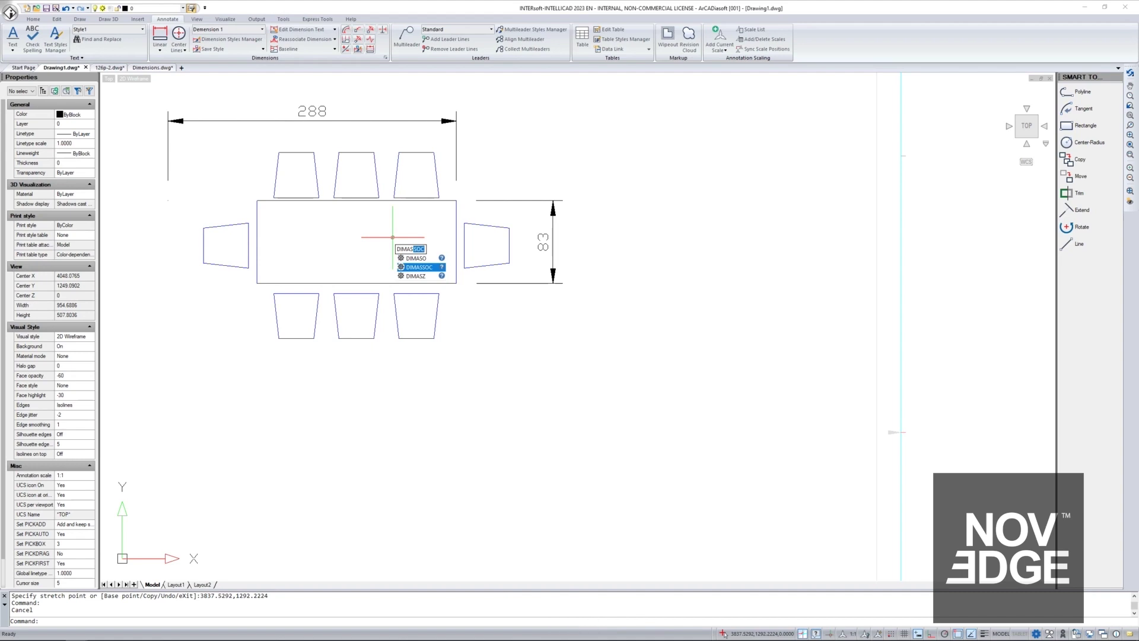
key("Return")
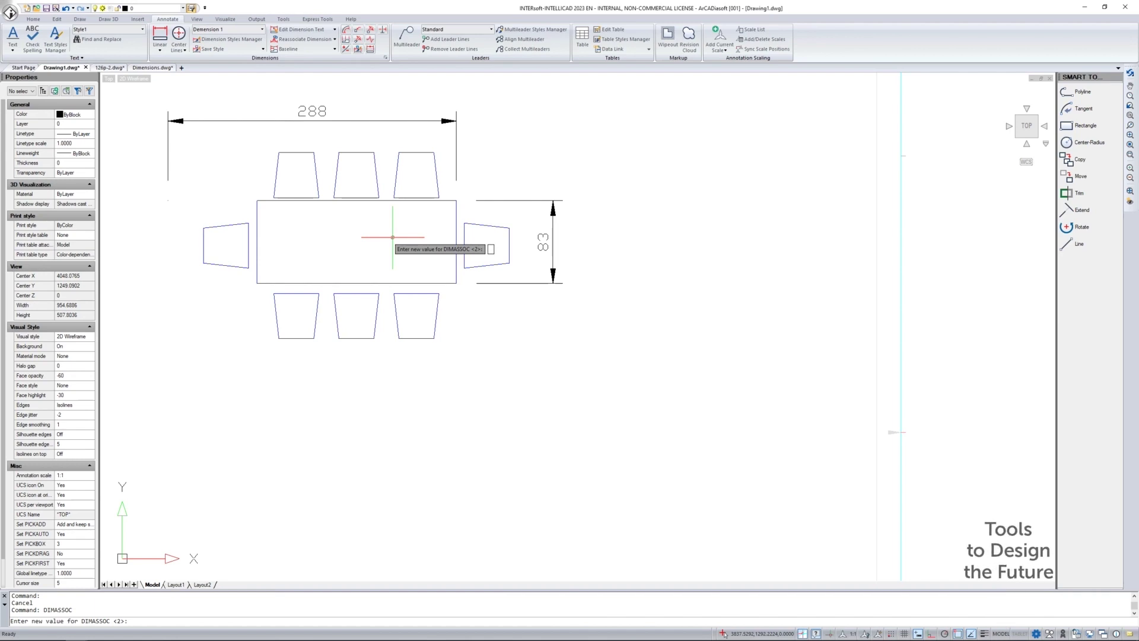
type("1")
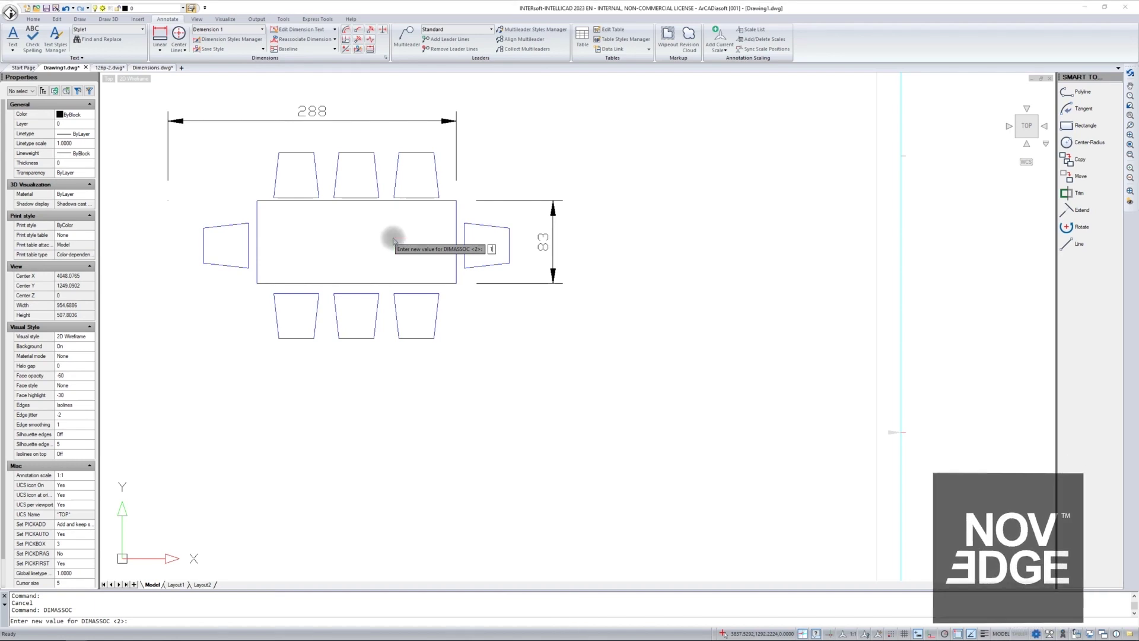
key("Return")
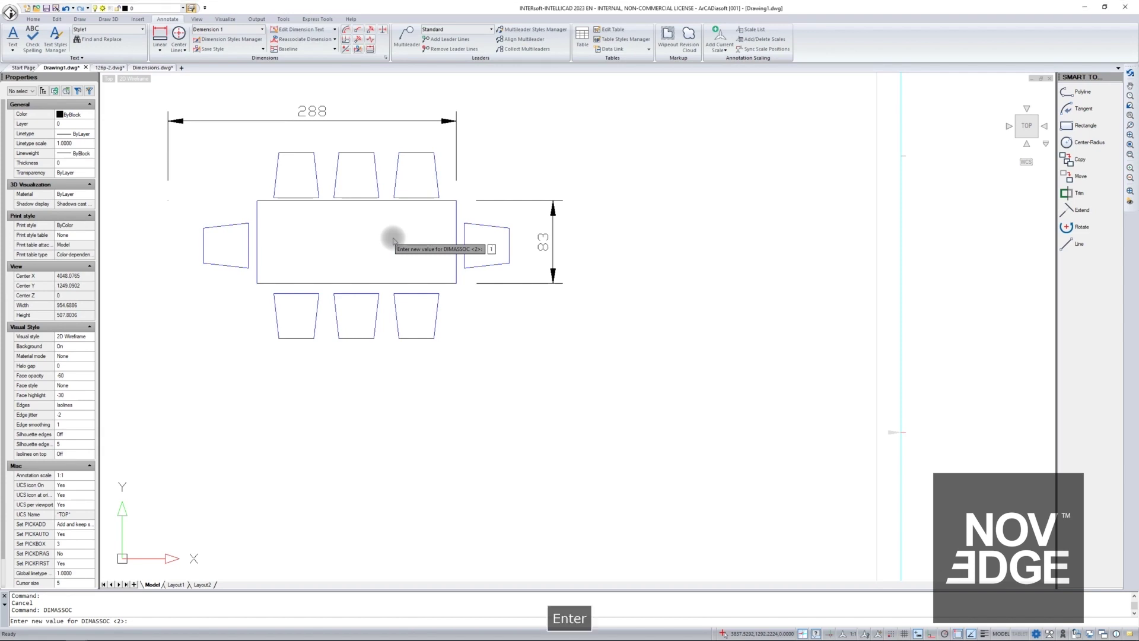
Add a linear dimension for the table rectangle's lower edge, placed below the bottom row of chairs.
left_click(159, 34)
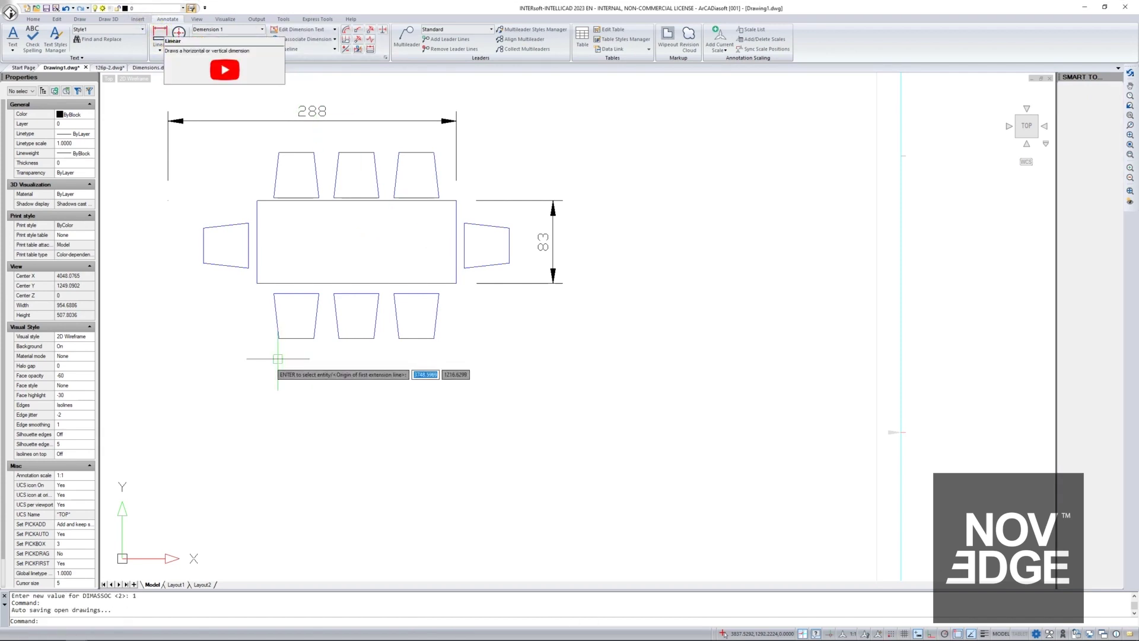
left_click(256, 283)
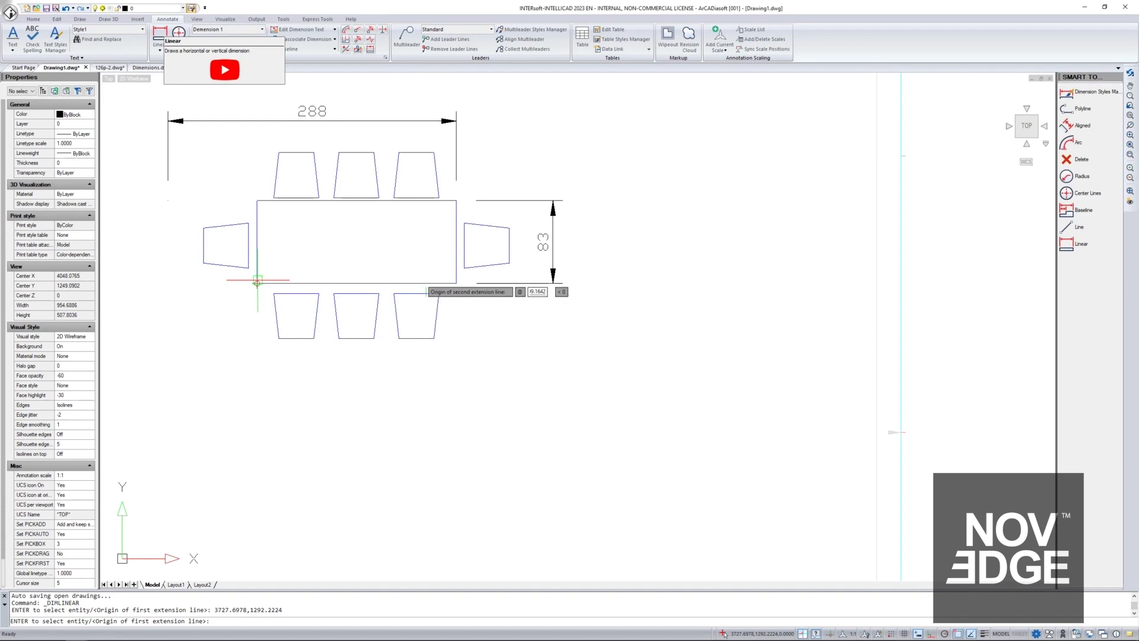
left_click(457, 284)
left_click(449, 376)
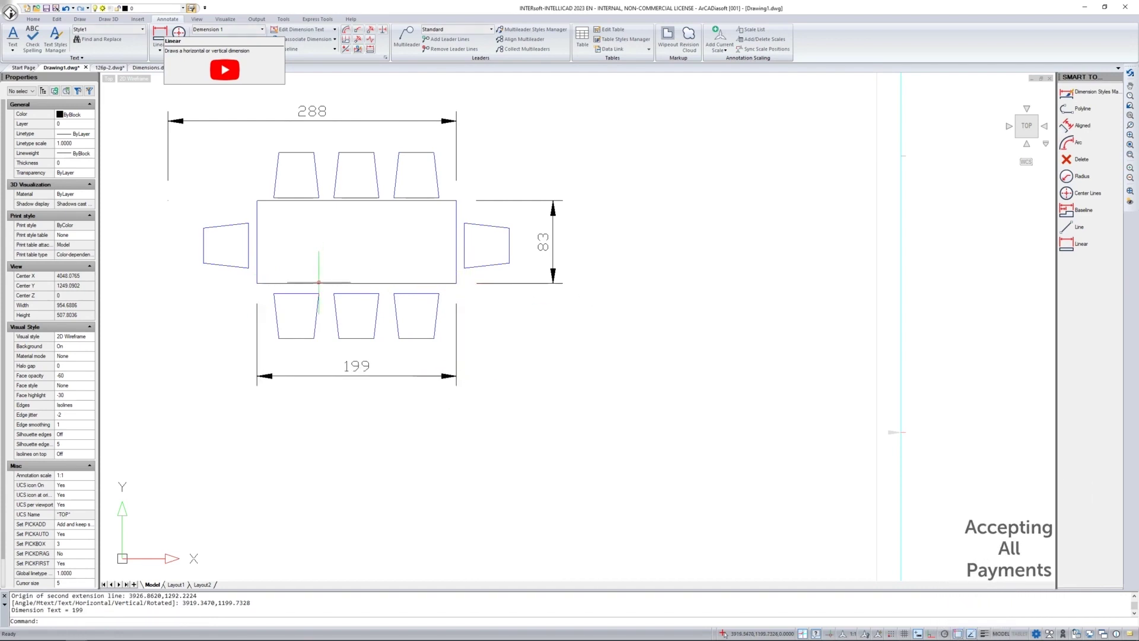
Stretch the table rectangle's left edge outward past the left chair, making it about 284 long, and clear the selection.
left_click(319, 283)
mouse_move(258, 242)
left_click_drag(258, 242, 172, 244)
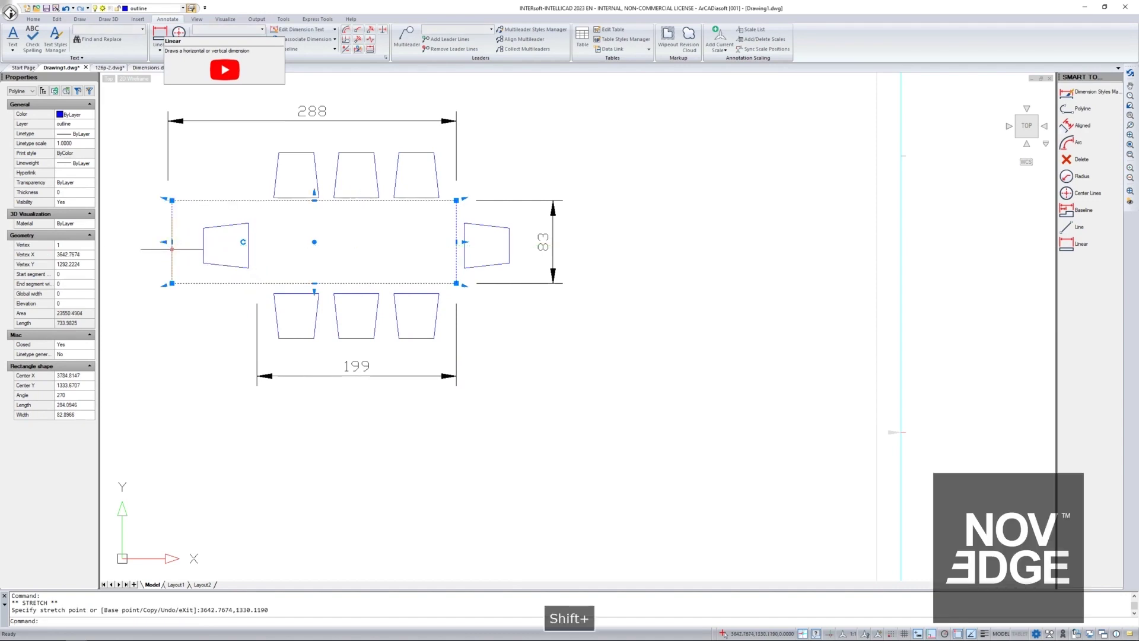
key("Escape")
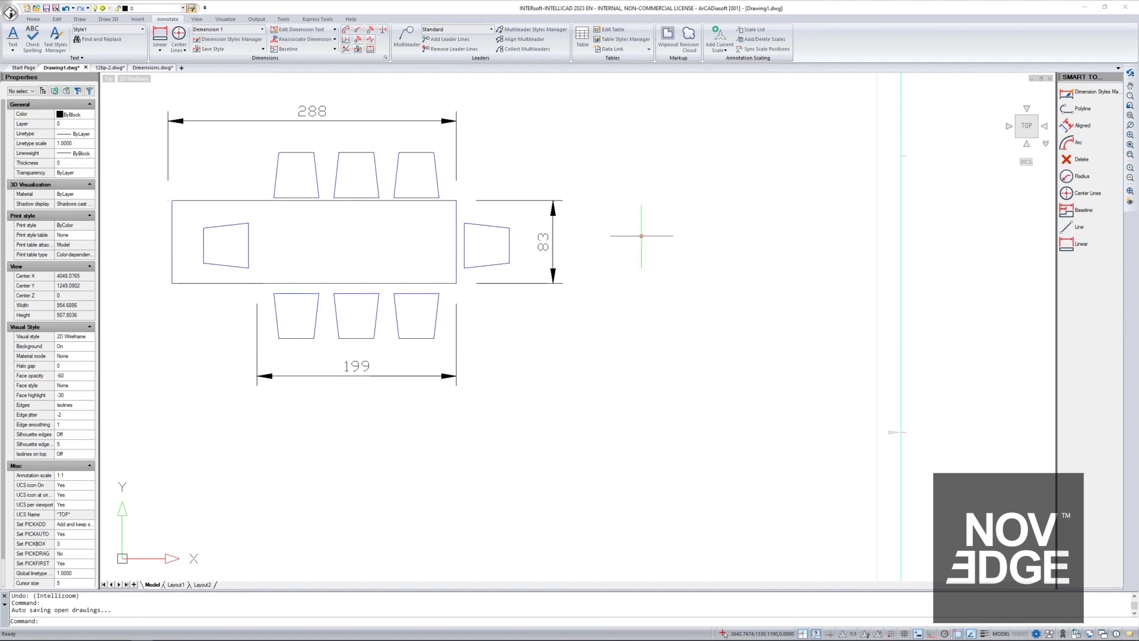
Add an arc length dimension to the open arc below the diamond-shaped table, placed just outside the curve.
scroll(641, 236, "down", 5)
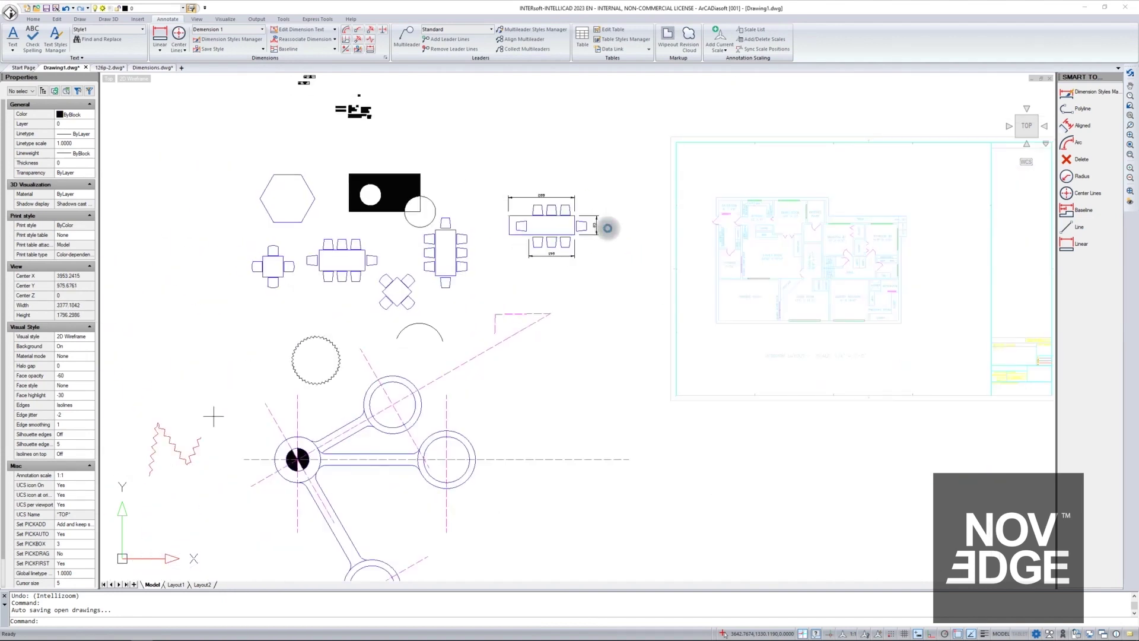
scroll(440, 318, "up", 4)
scroll(440, 318, "up", 1)
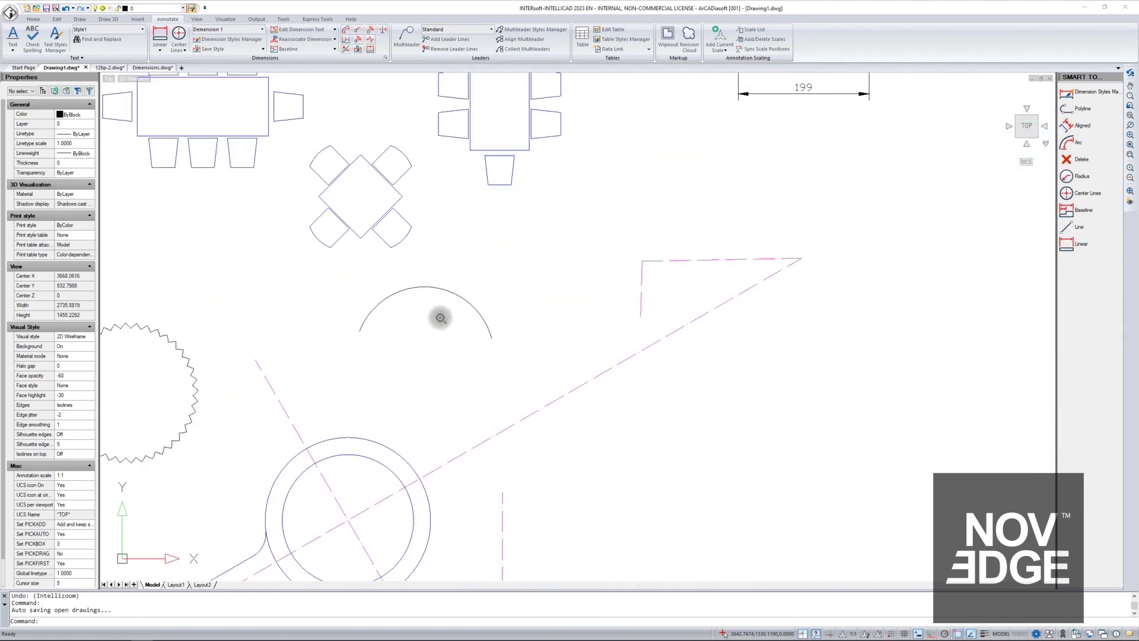
left_click(346, 29)
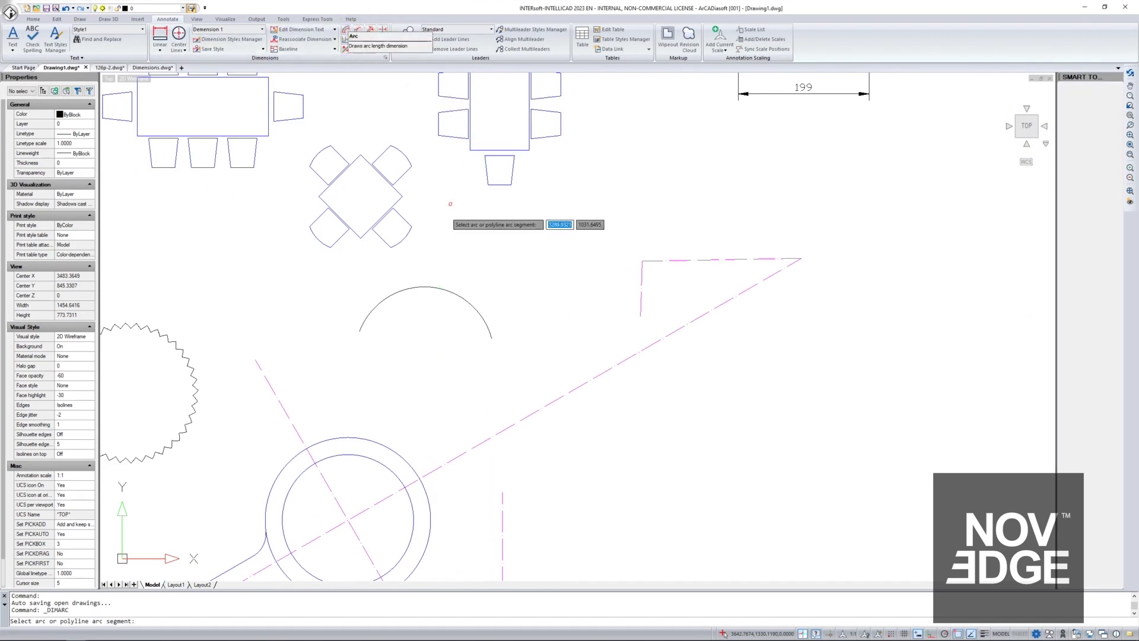
left_click(439, 288)
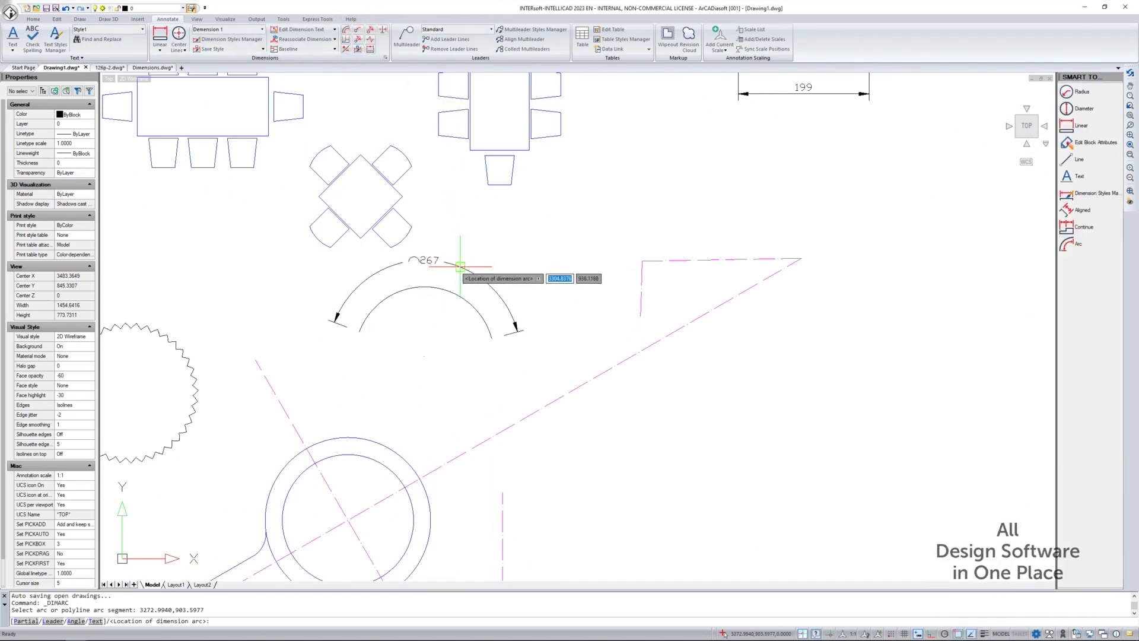
left_click(460, 266)
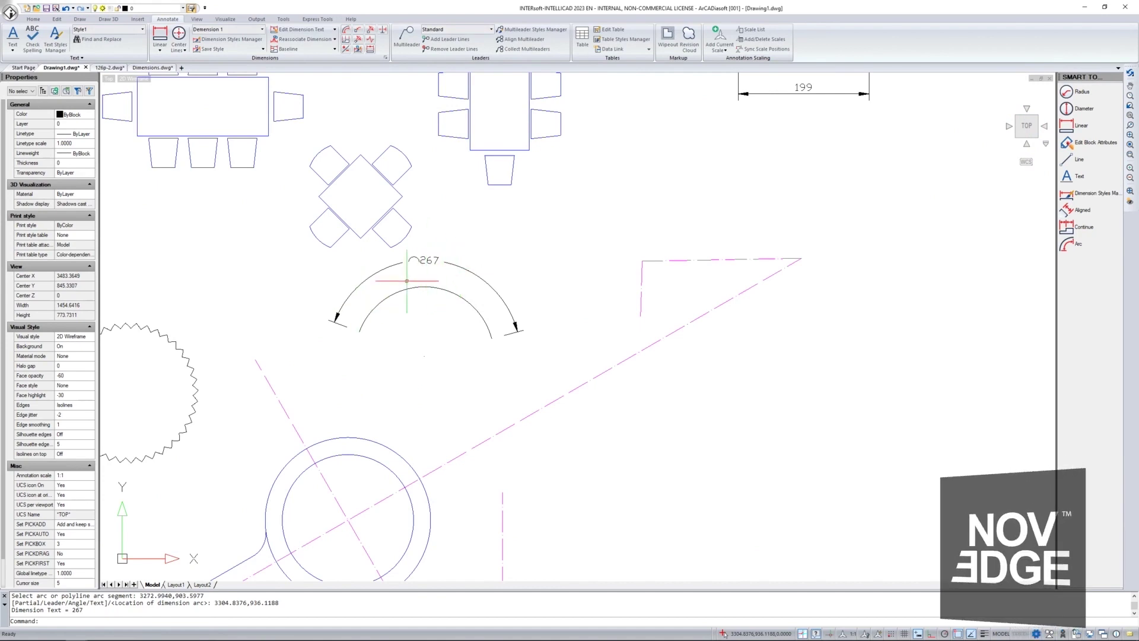
Add a linear dimension above the undimensioned horizontal six-seat-sided table, from its upper-left corner to the first upper chair's near corner.
scroll(566, 251, "down", 1)
middle_click_drag(205, 380, 308, 380)
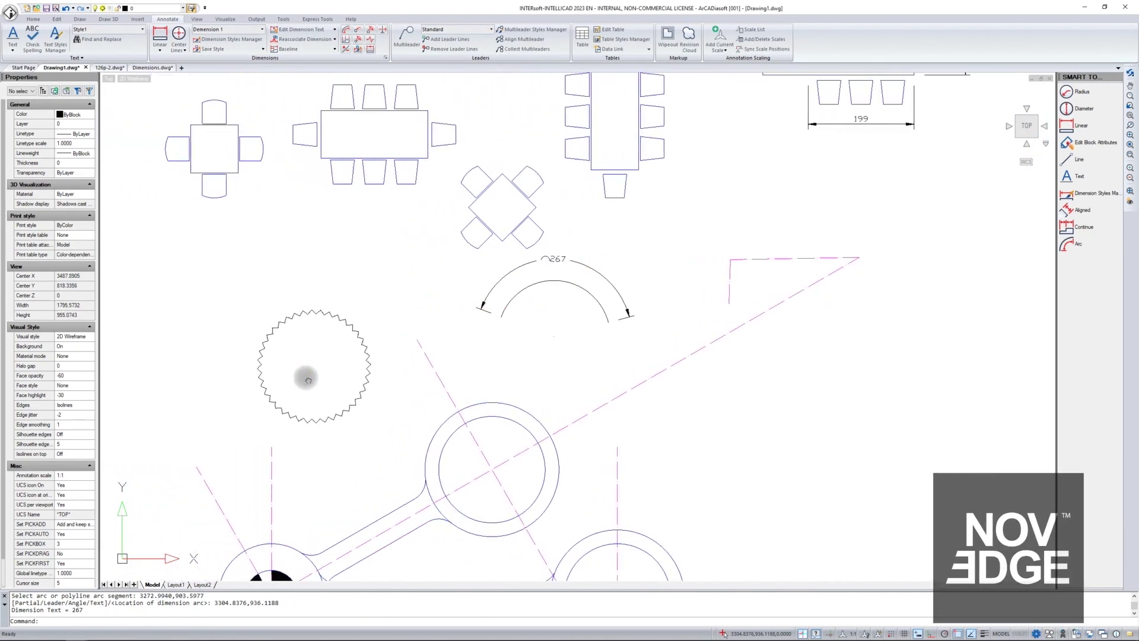
scroll(466, 361, "down", 2)
scroll(364, 275, "up", 4)
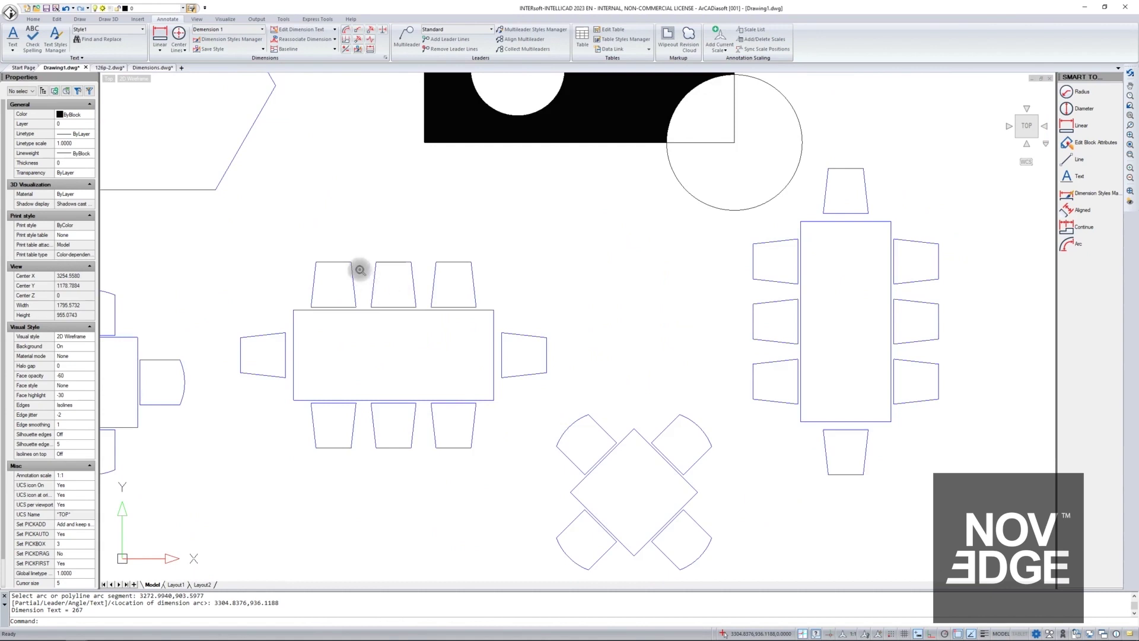
left_click(159, 37)
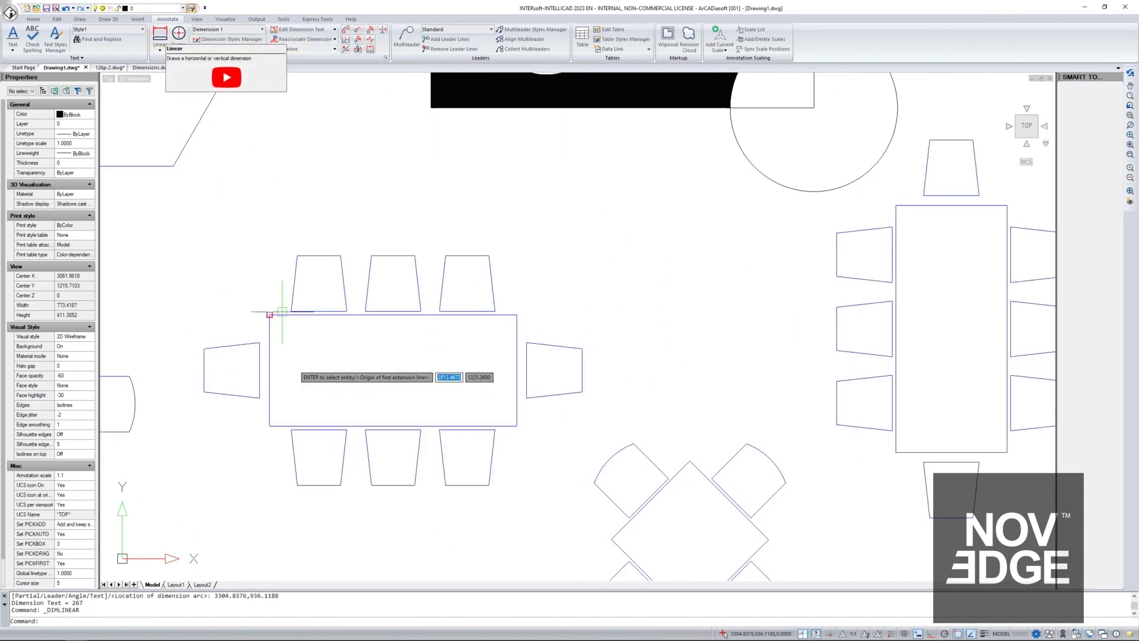
left_click(269, 315)
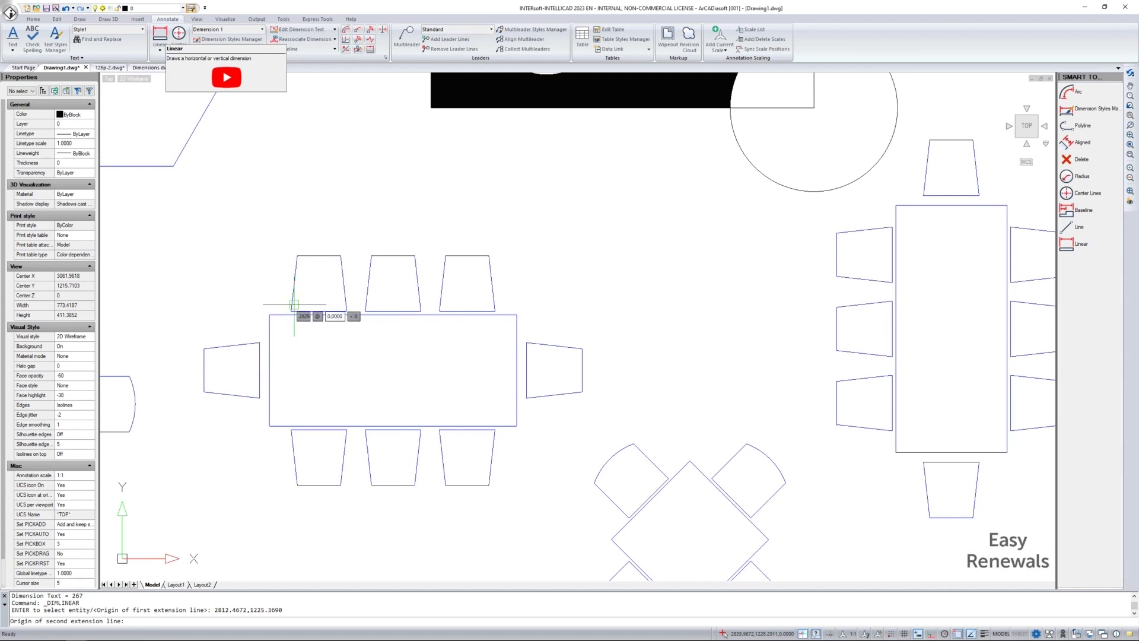
left_click(290, 311)
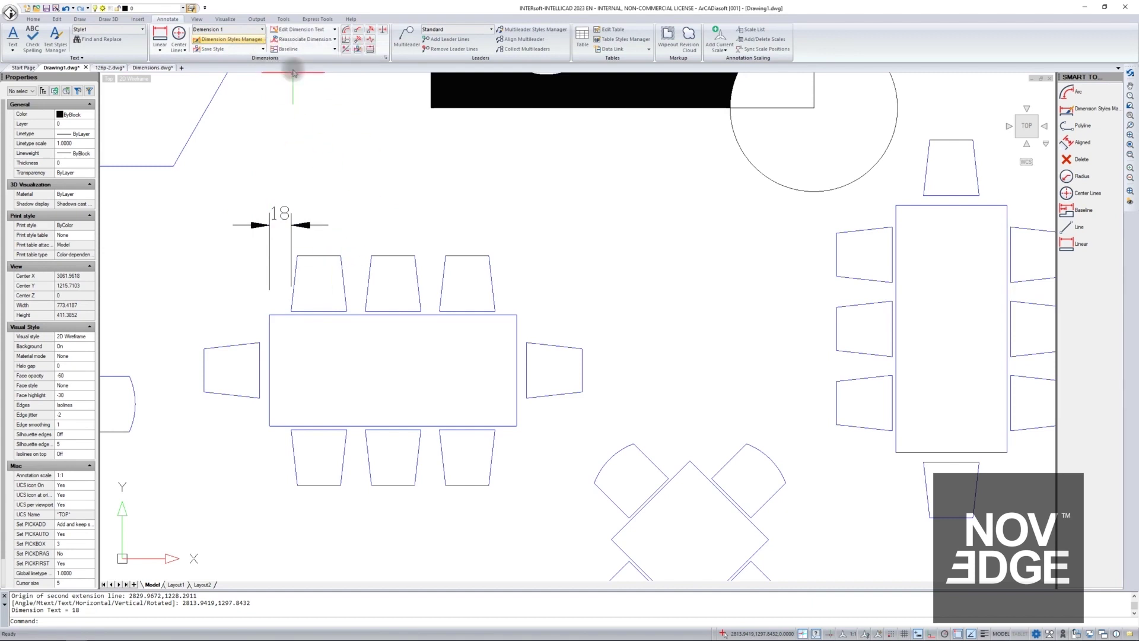
Continue the dimension chain across the back corners of the first two upper chairs with the Continue dimension.
left_click(335, 51)
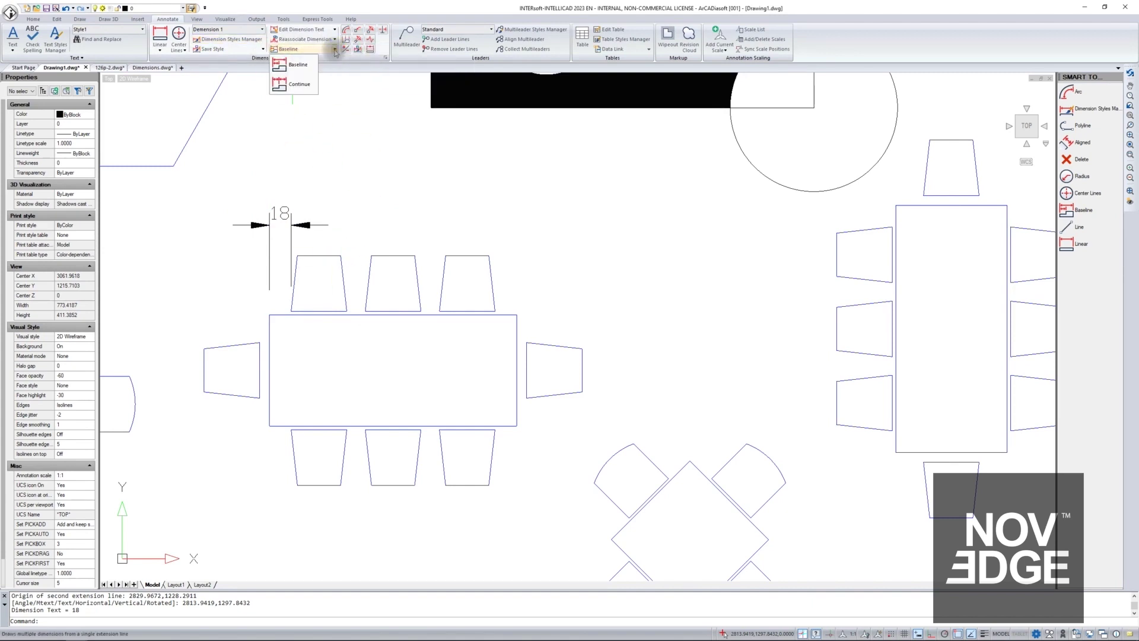
left_click(296, 84)
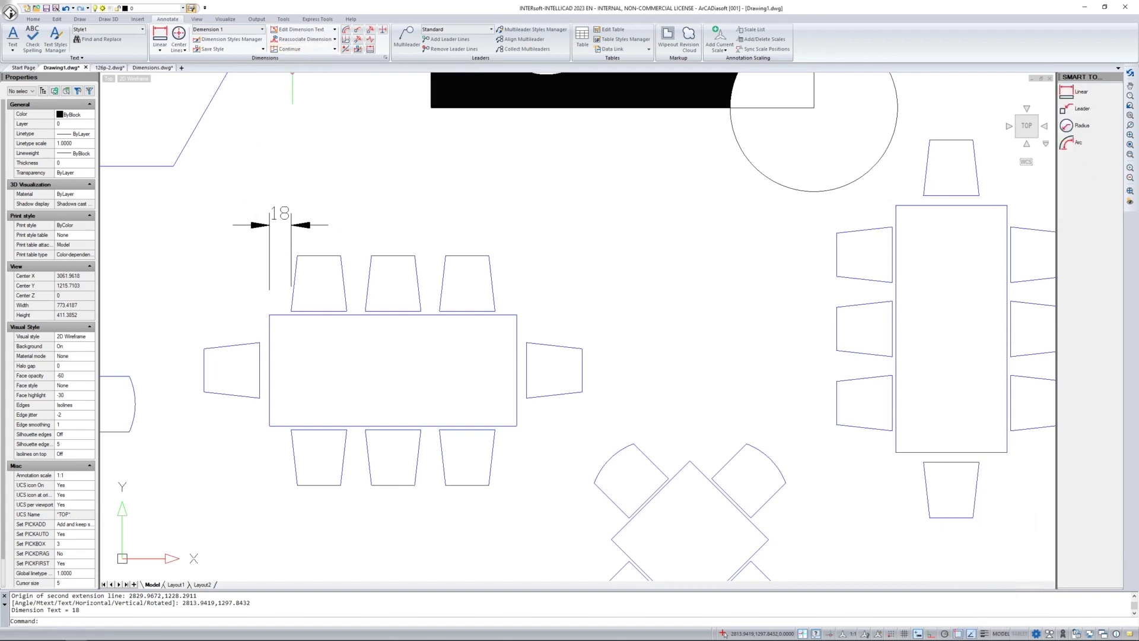
left_click(297, 255)
left_click(340, 255)
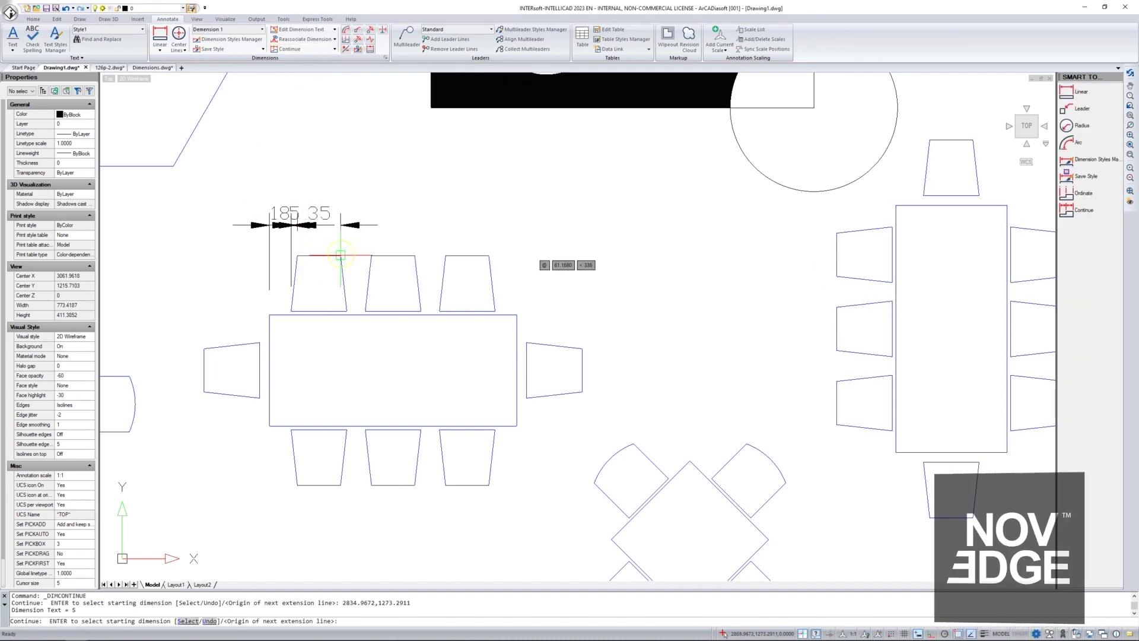
left_click(372, 245)
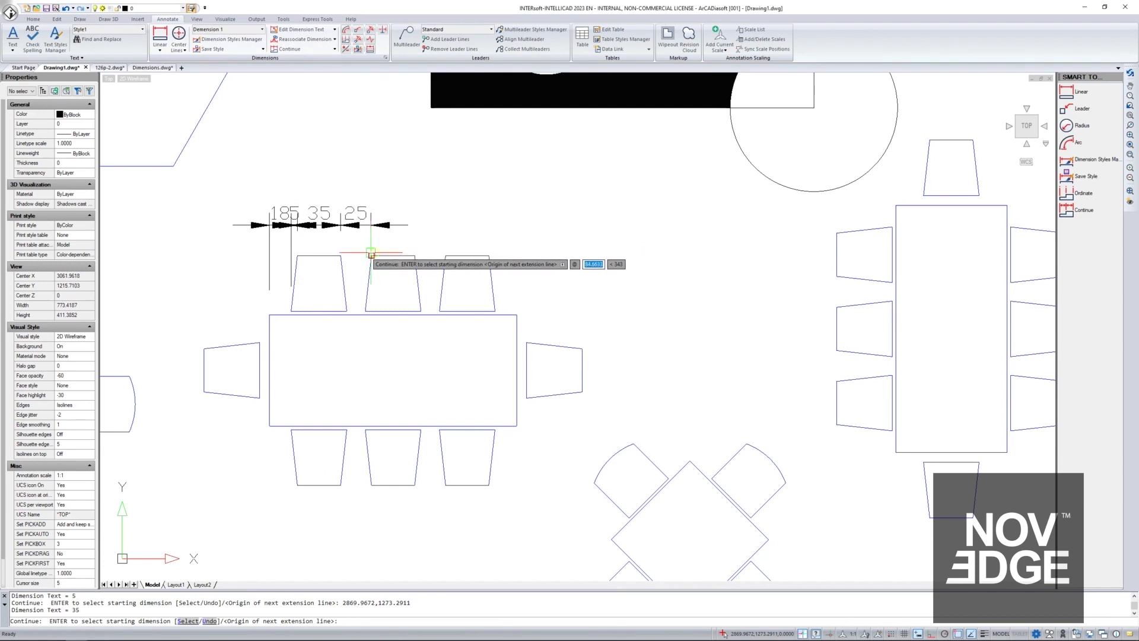
left_click(415, 246)
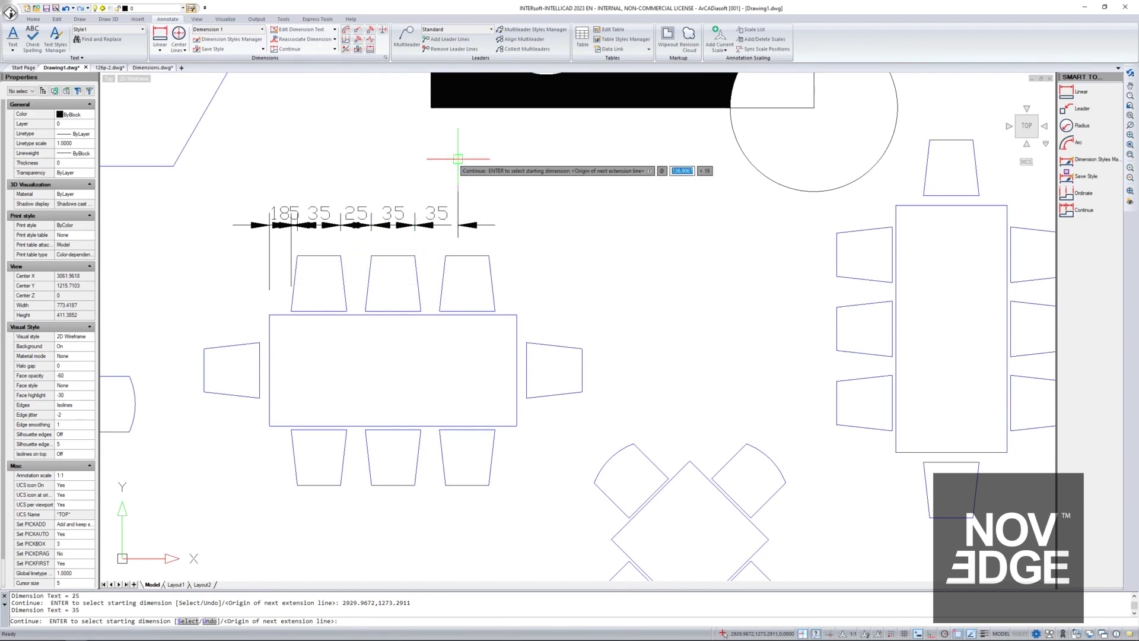
key("Return")
Add a linear dimension below the same table, from its lower-left corner to the first lower chair's near corner.
left_click(160, 37)
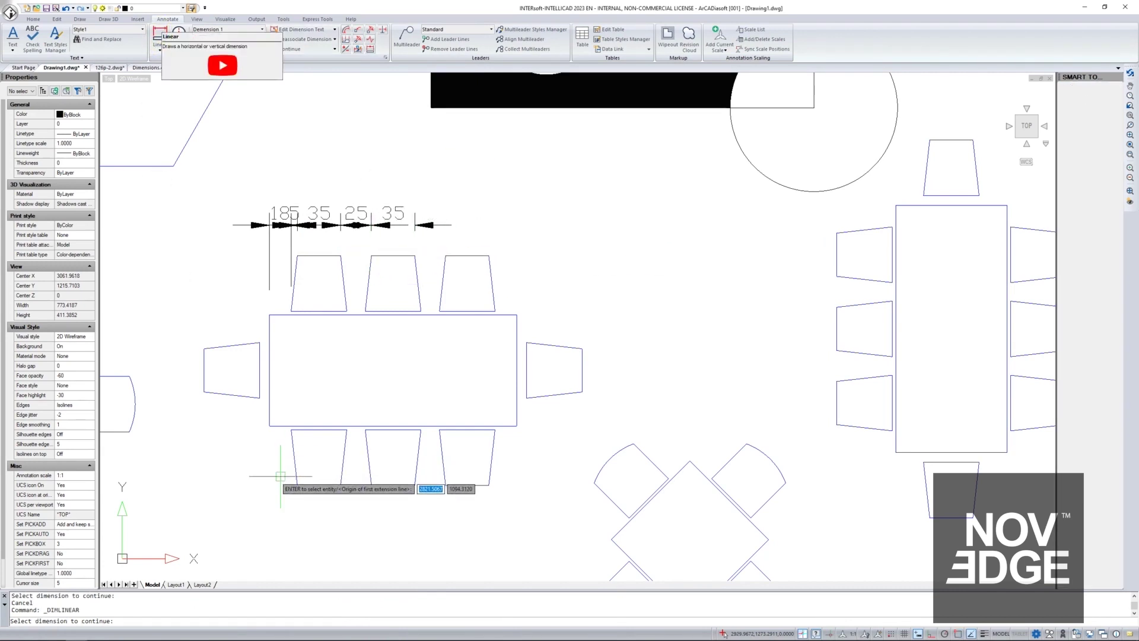
left_click(291, 429)
left_click(271, 525)
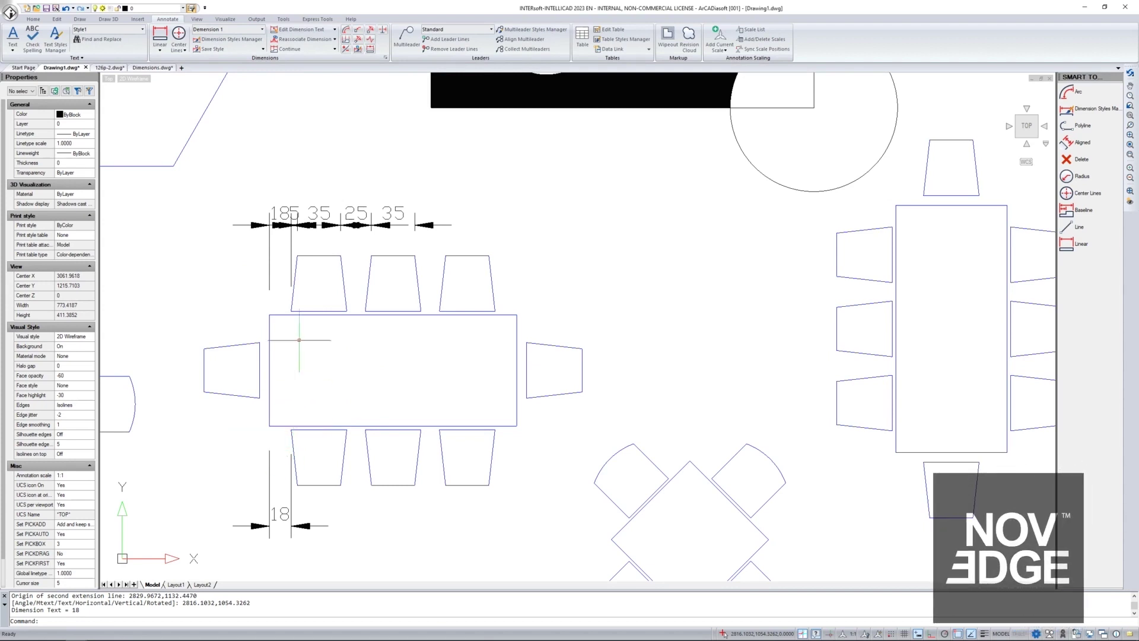
Add baseline dimensions from the table's lower-left corner to the back corners of the first two lower chairs.
left_click(335, 50)
left_click(295, 66)
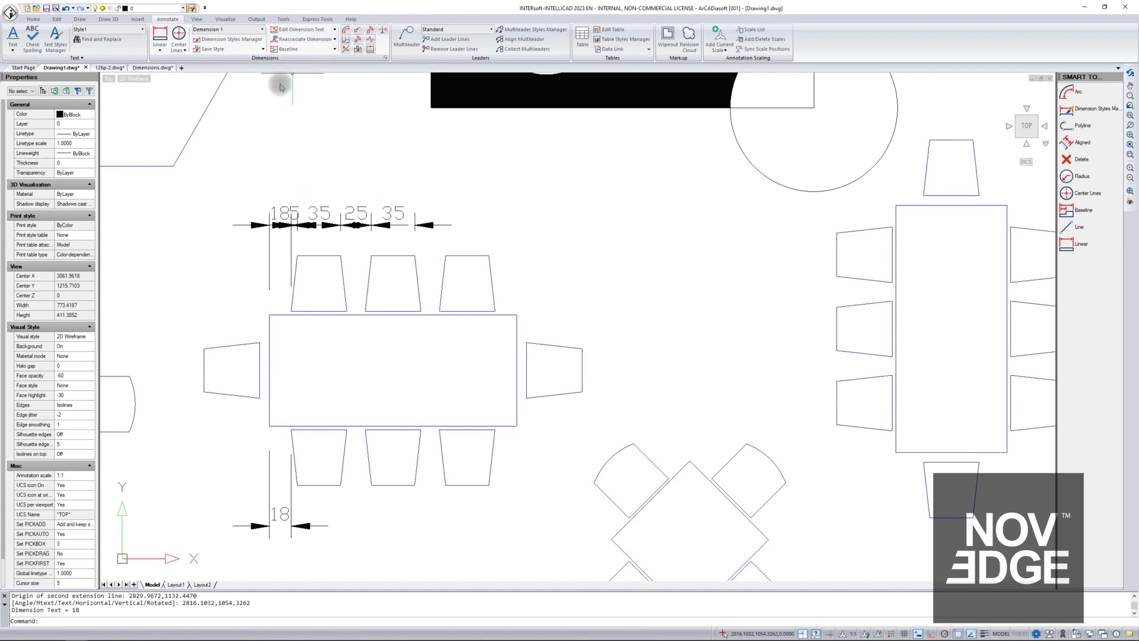
middle_click_drag(359, 457, 362, 398)
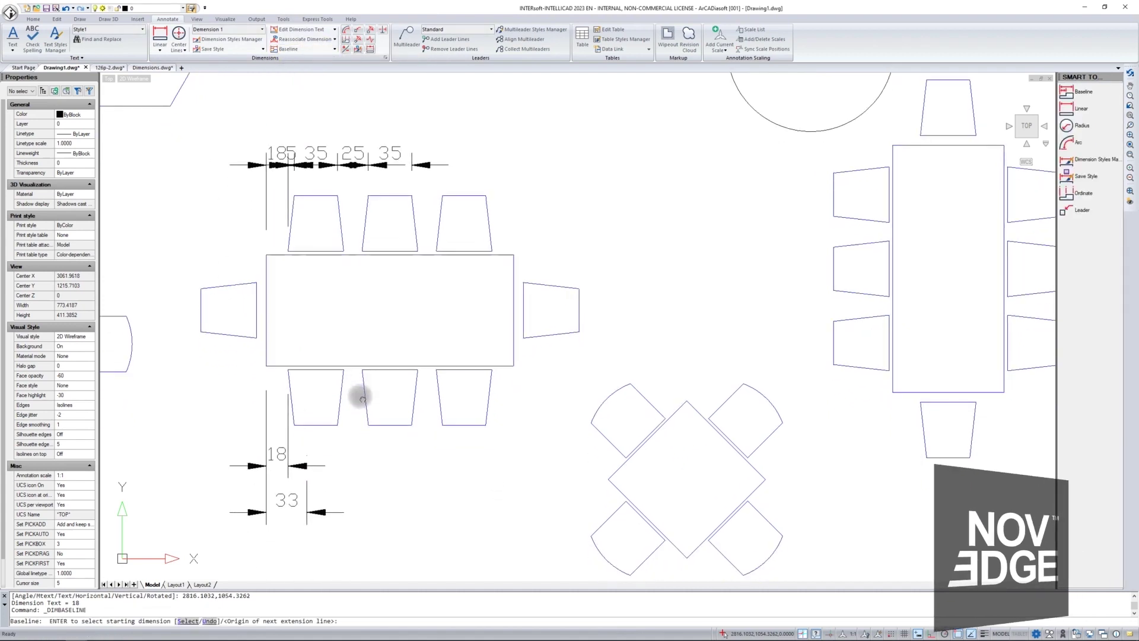
left_click(294, 424)
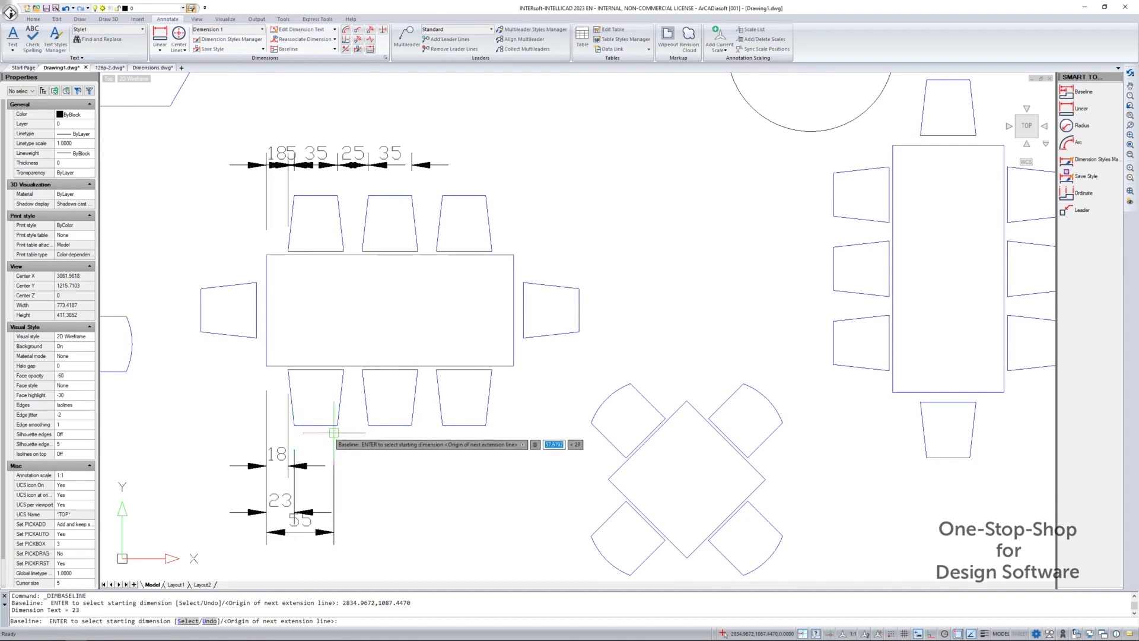
left_click(338, 424)
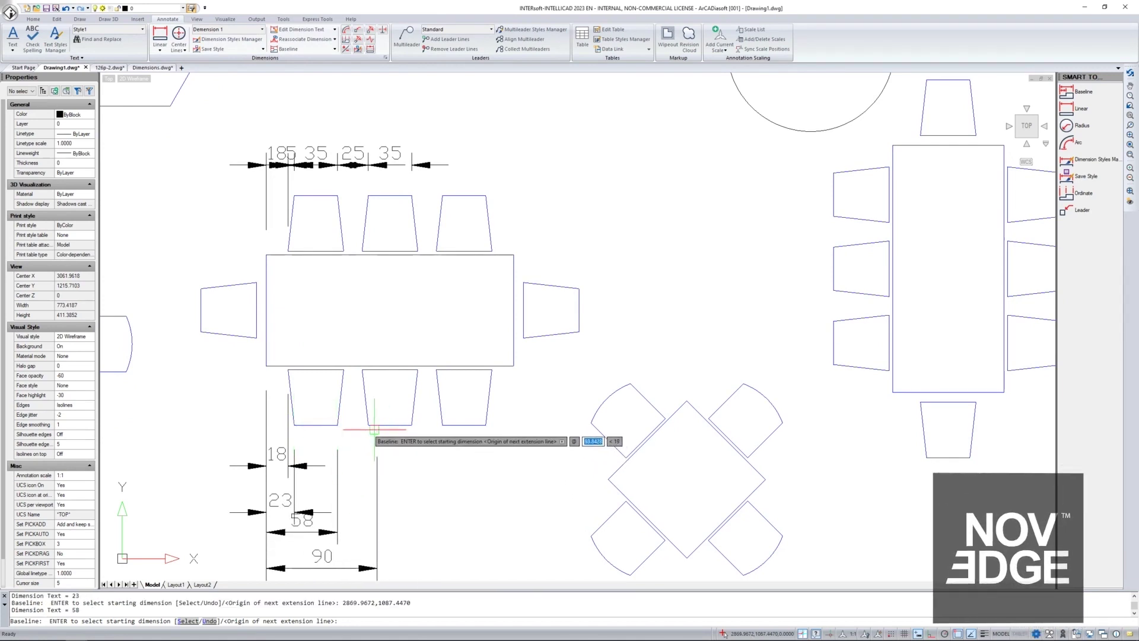
left_click(368, 425)
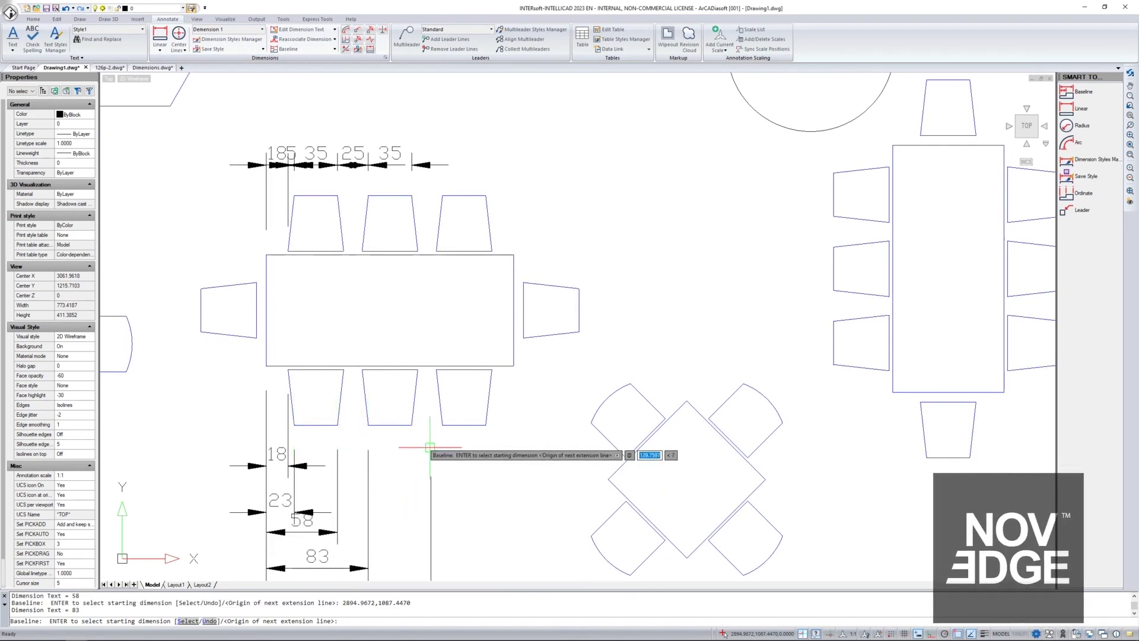
left_click(410, 425)
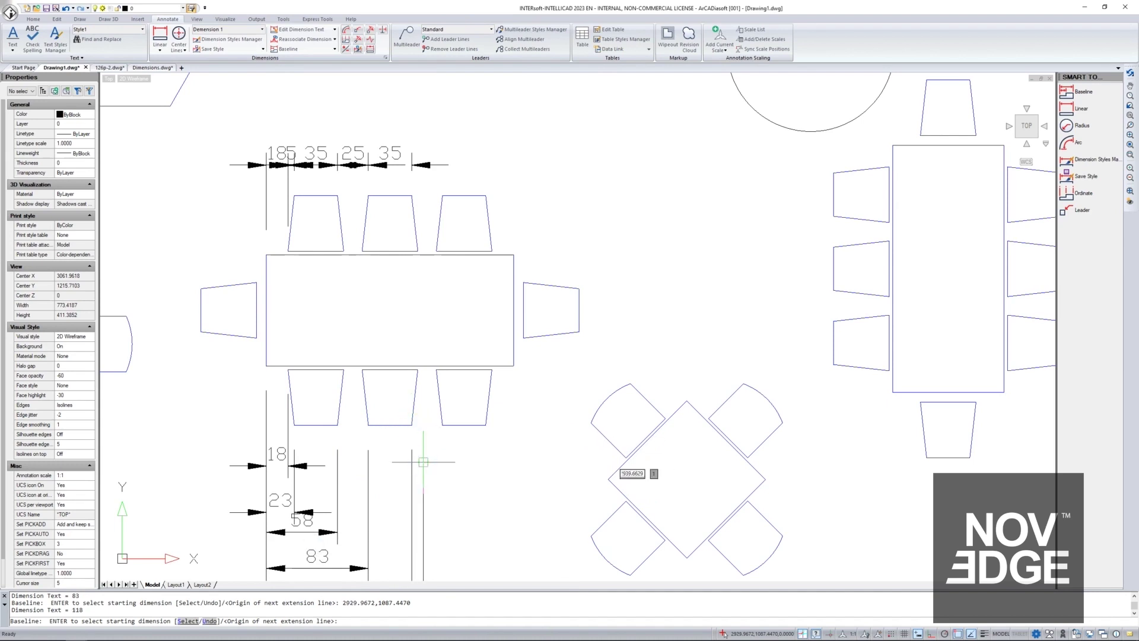
key("Return")
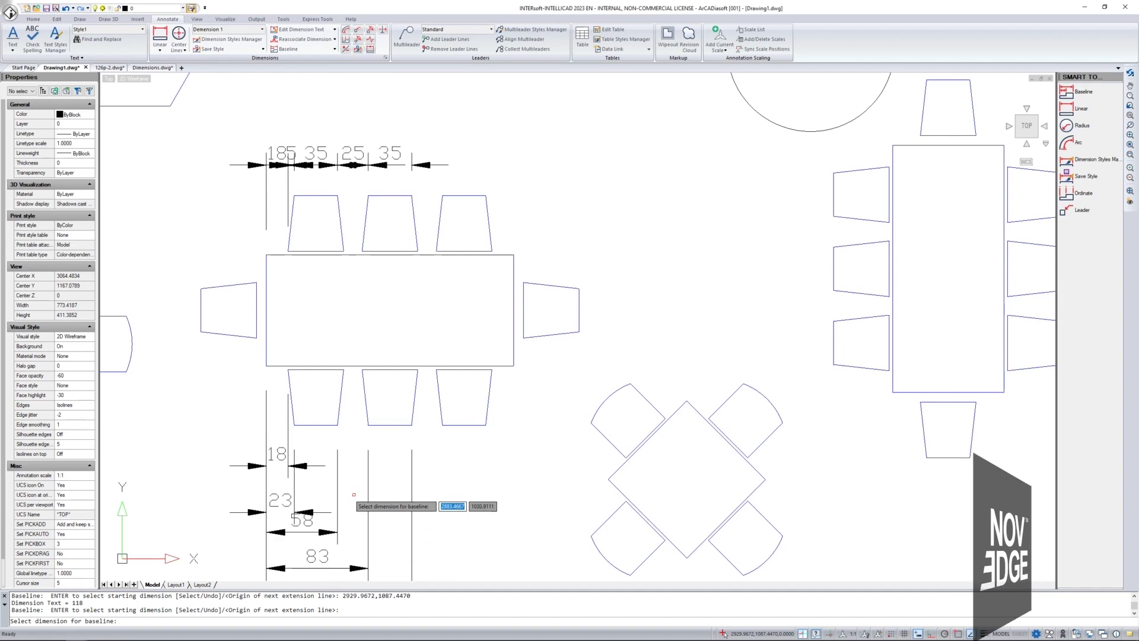
key("Escape")
Place a center mark in the zigzag circle using the Center Lines command.
scroll(357, 392, "down", 6)
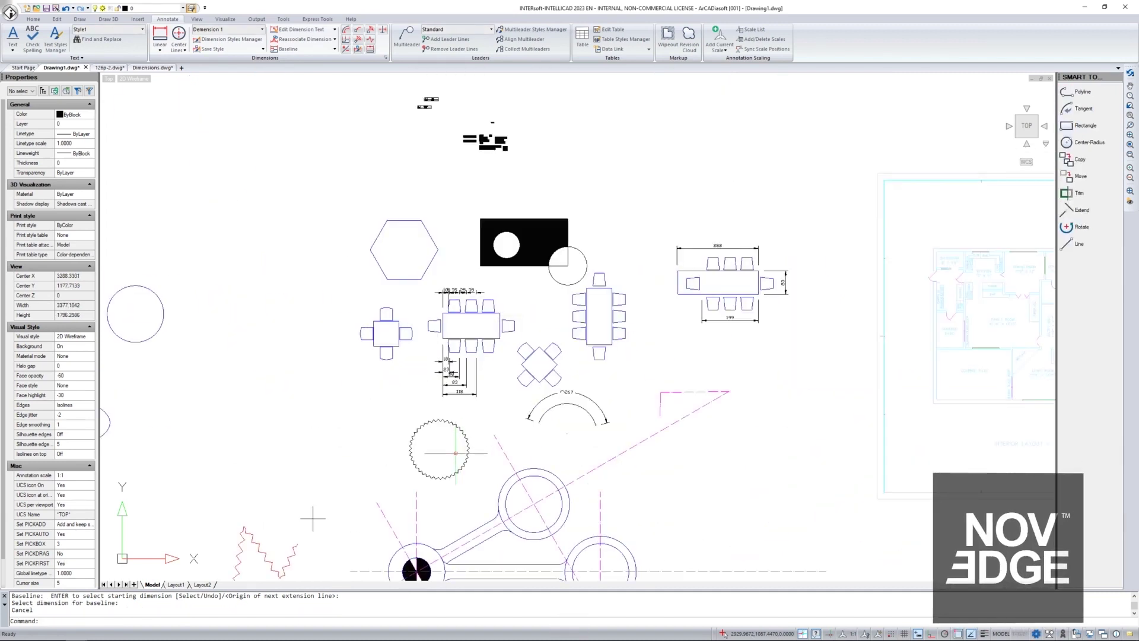
scroll(466, 449, "up", 3)
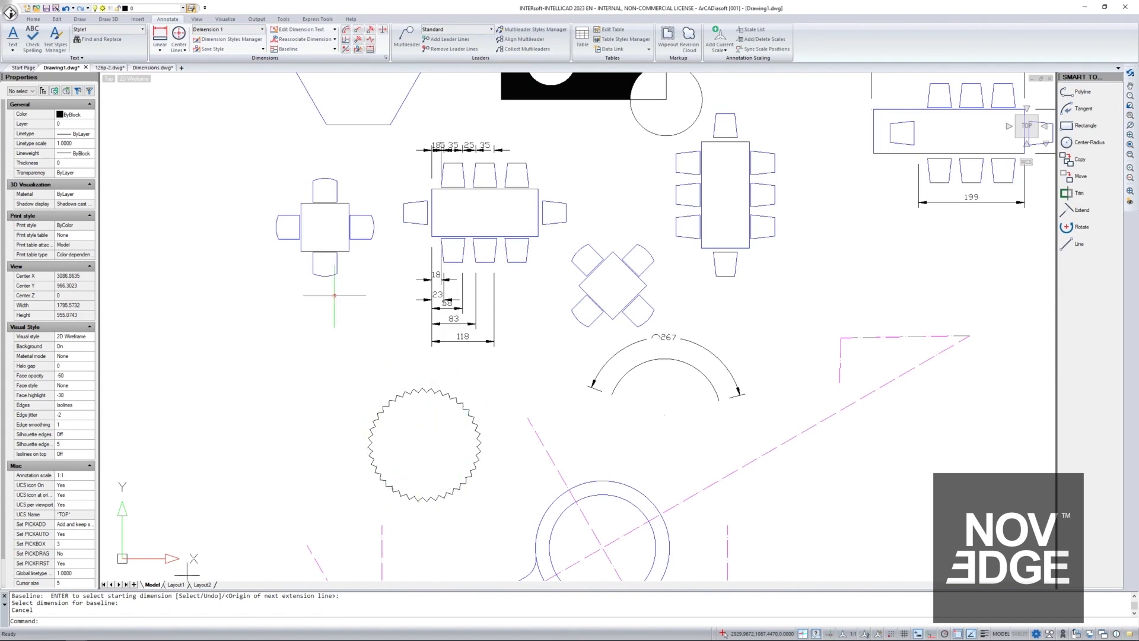
left_click(179, 34)
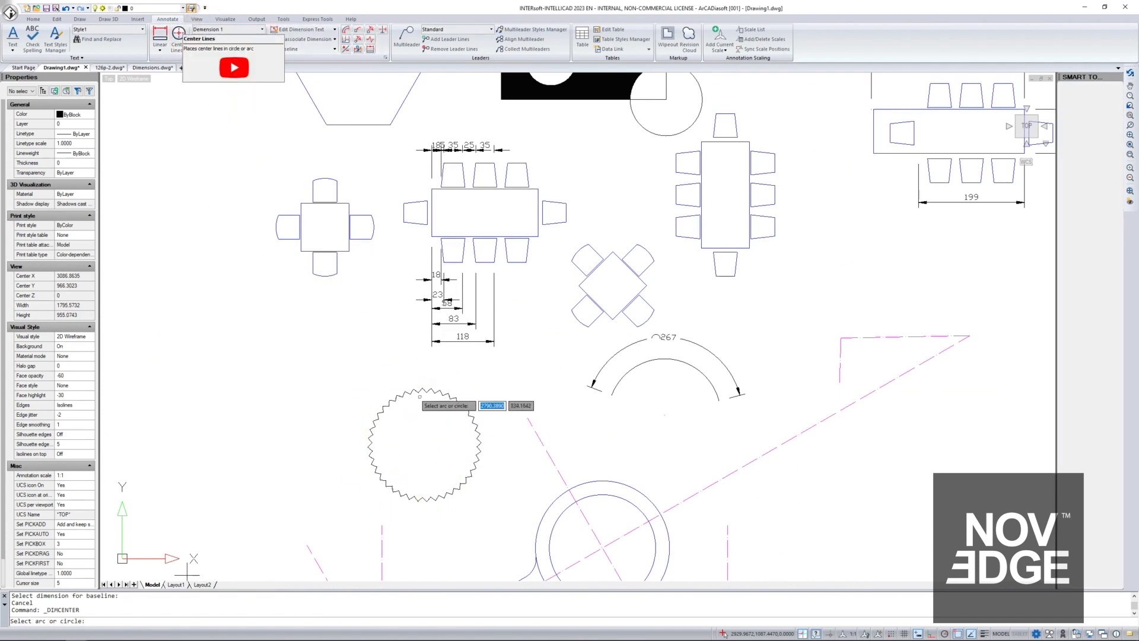
left_click(415, 390)
middle_click_drag(432, 432, 454, 285)
scroll(453, 288, "down", 1)
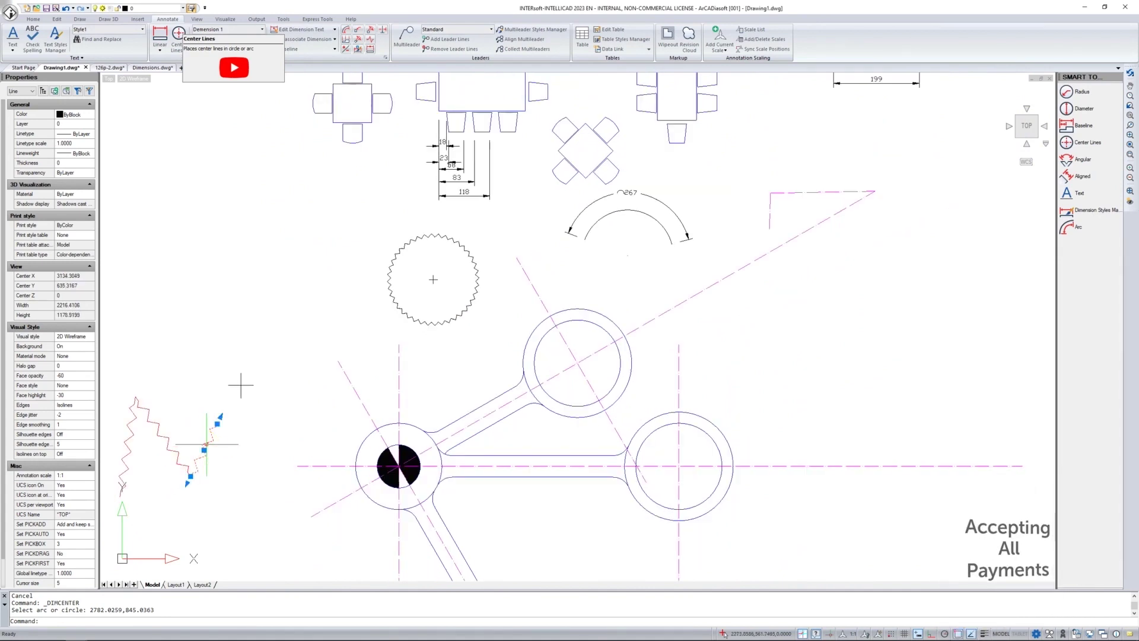
key("Escape")
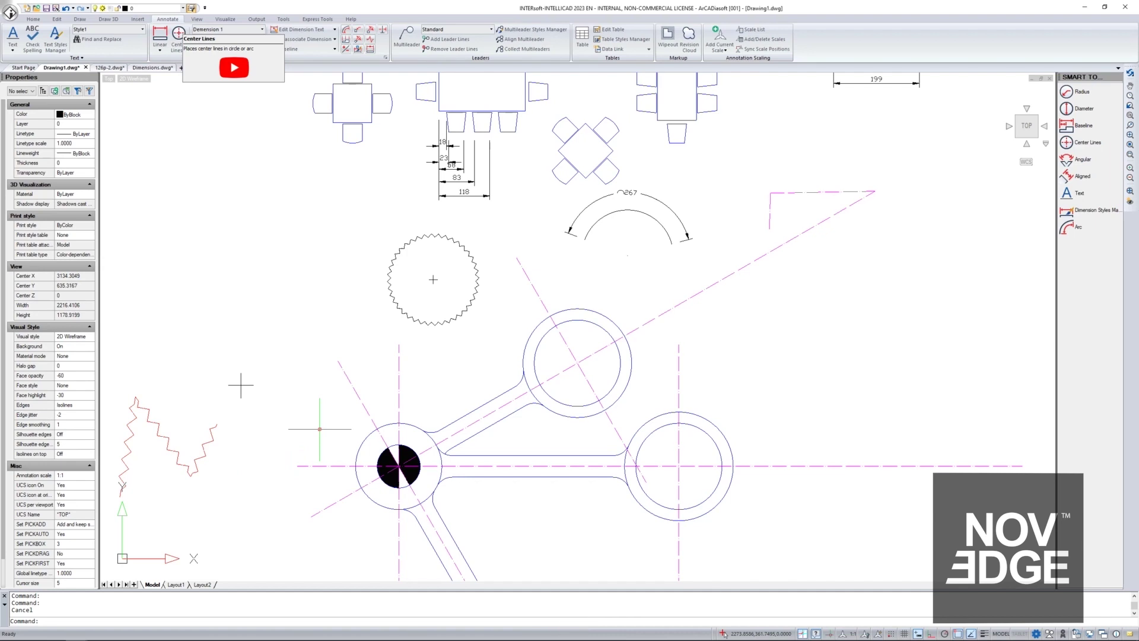
scroll(451, 278, "up", 2)
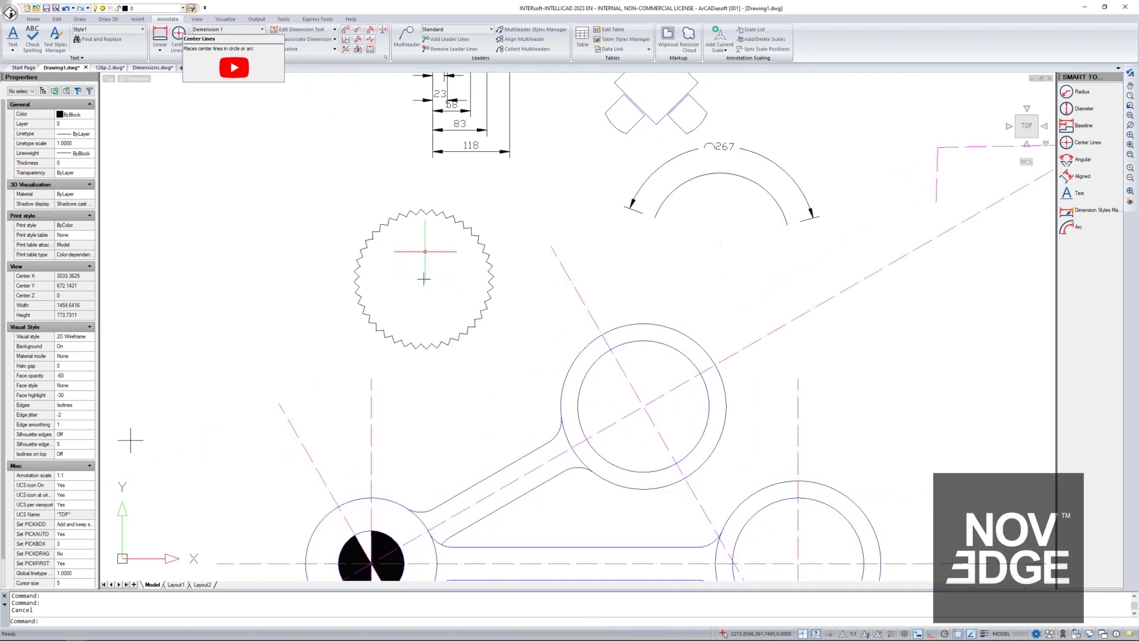
Add a radius dimension to the outer circle of the upper arm's ring, placing its text outside, above the circle.
left_click(179, 50)
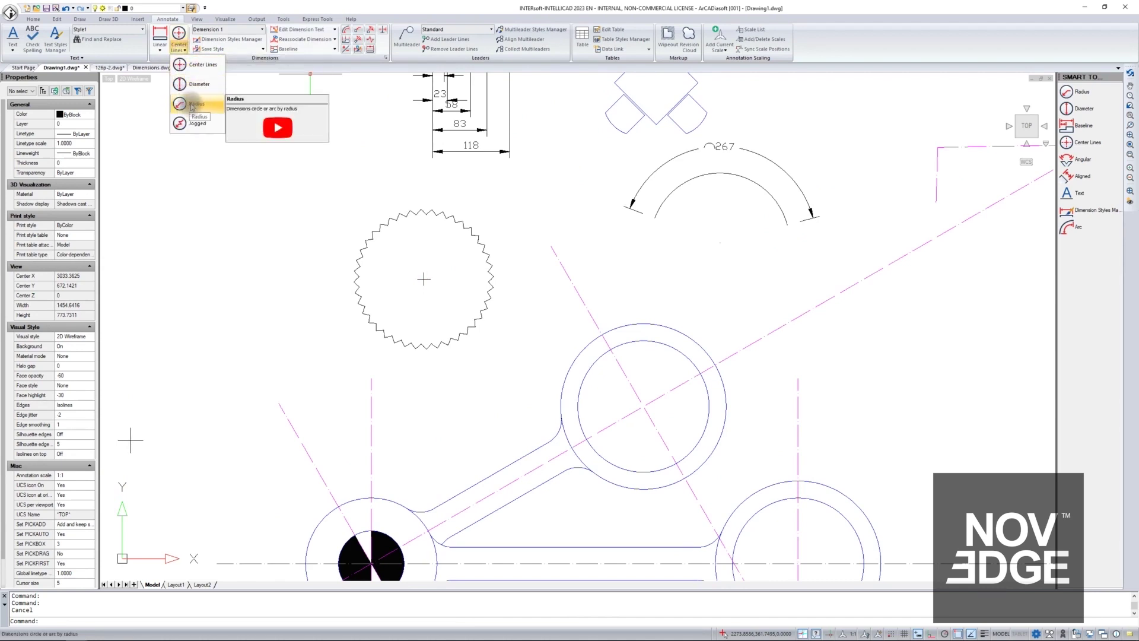
left_click(191, 106)
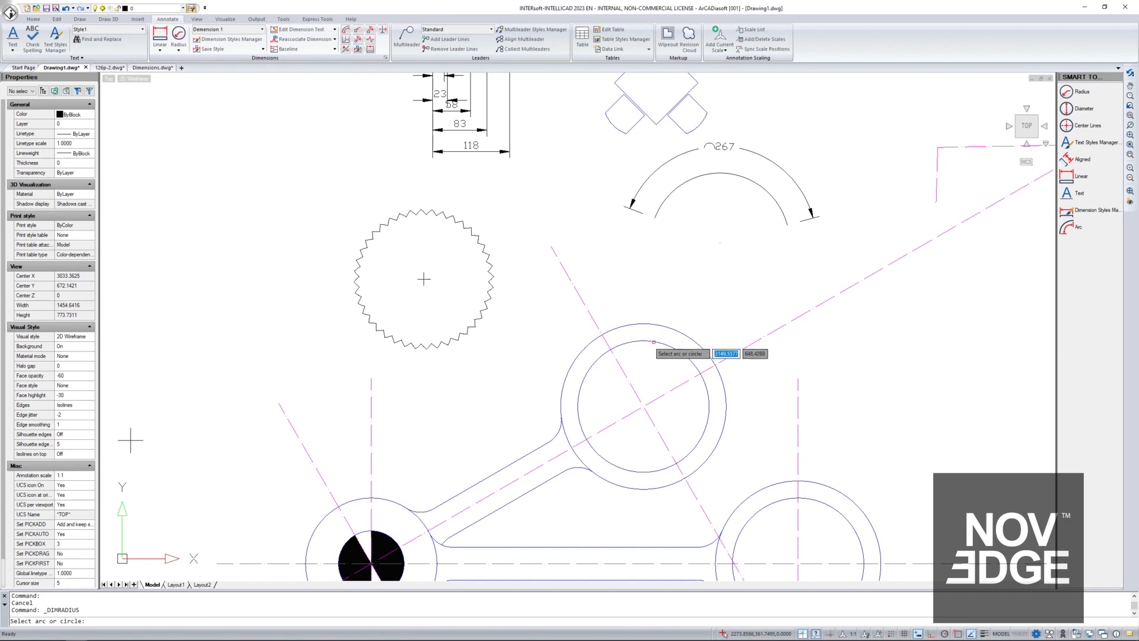
left_click(659, 325)
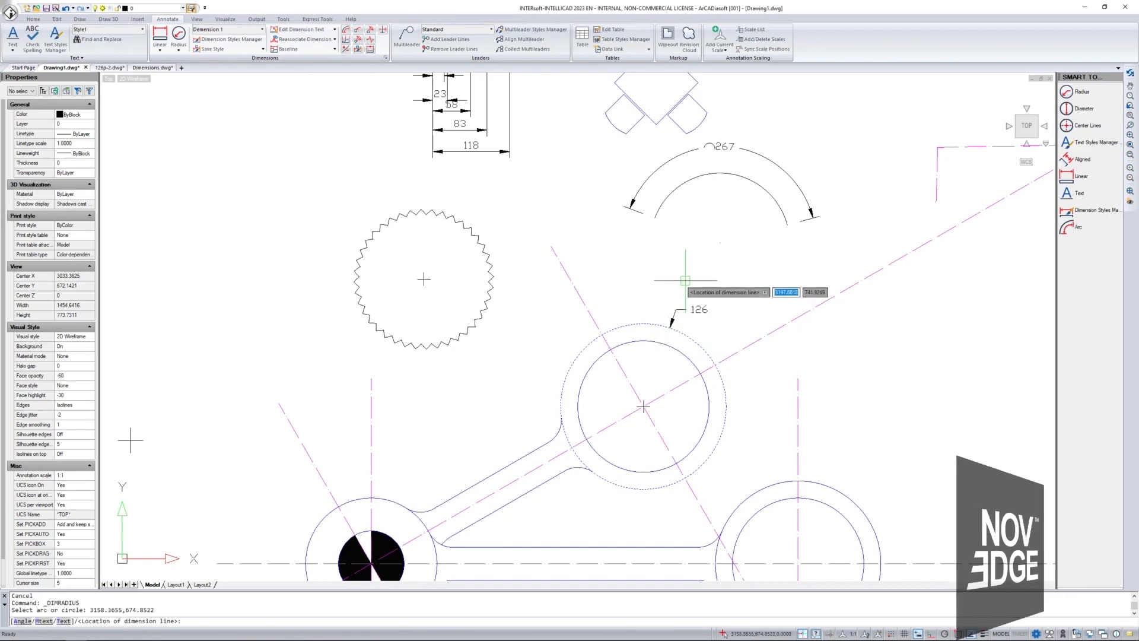
left_click(717, 316)
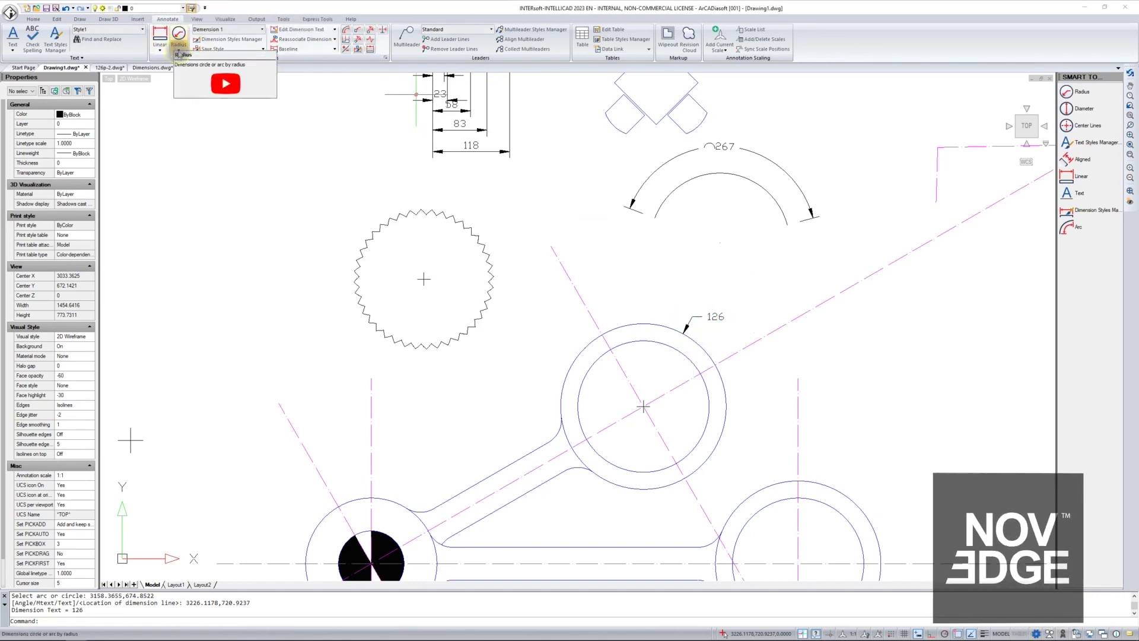
Set the DIMATFIT system variable to 2.
left_click(178, 52)
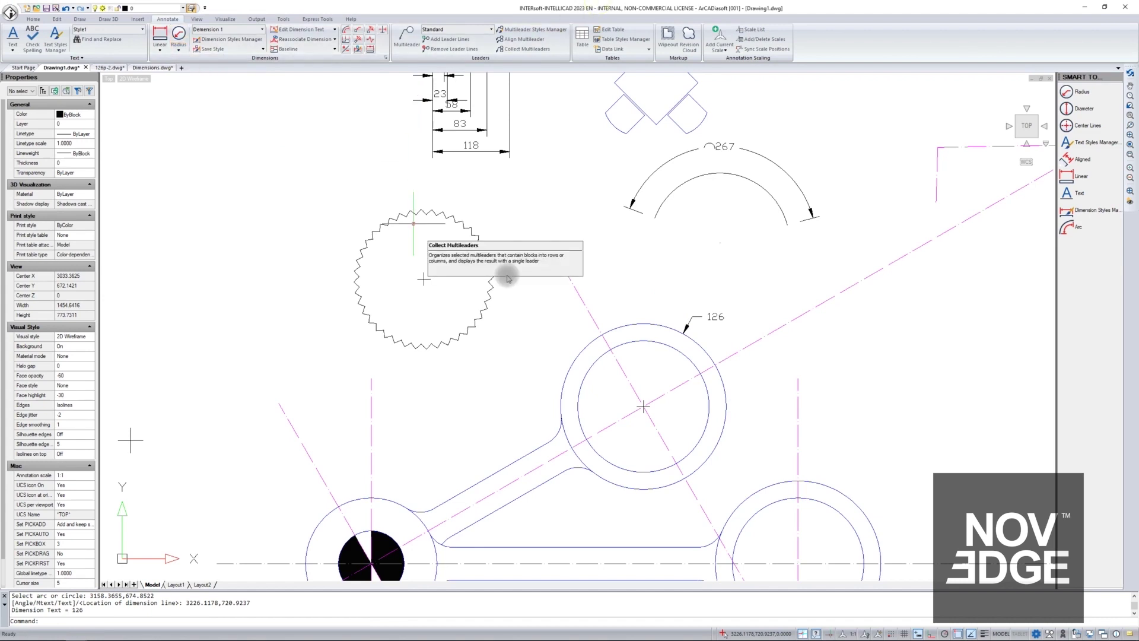
type("M")
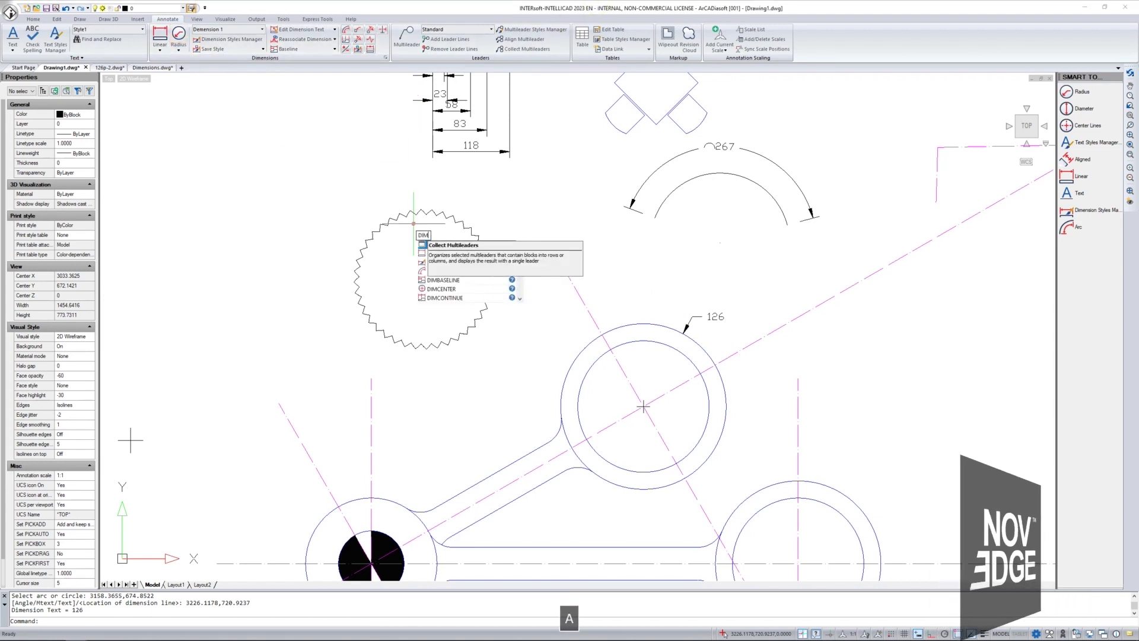
type("ATFIT")
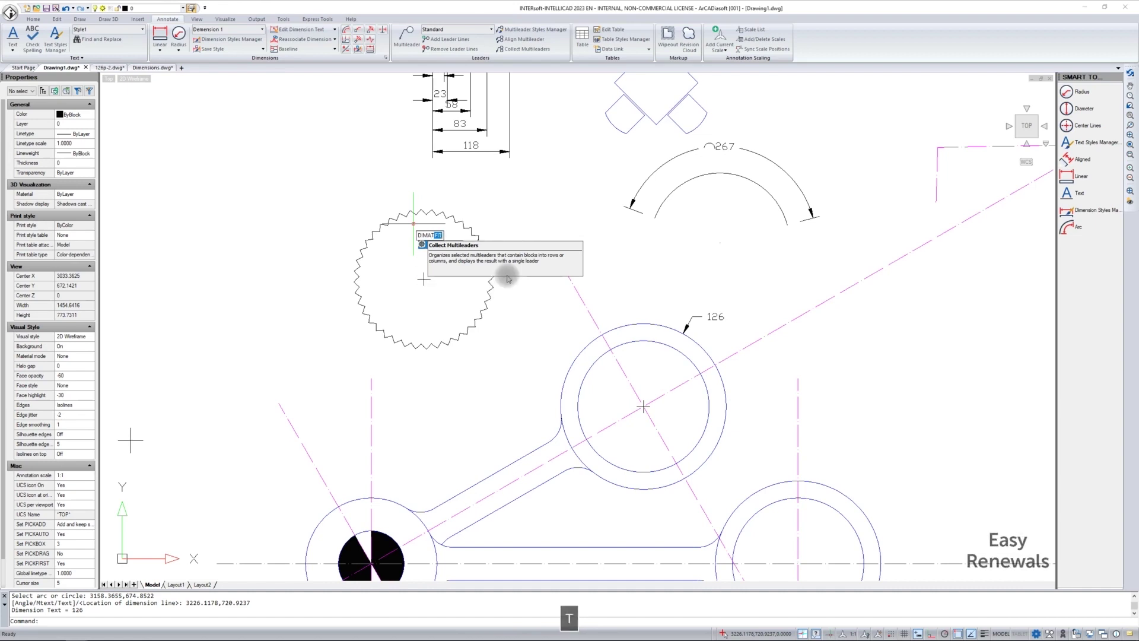
key("Return")
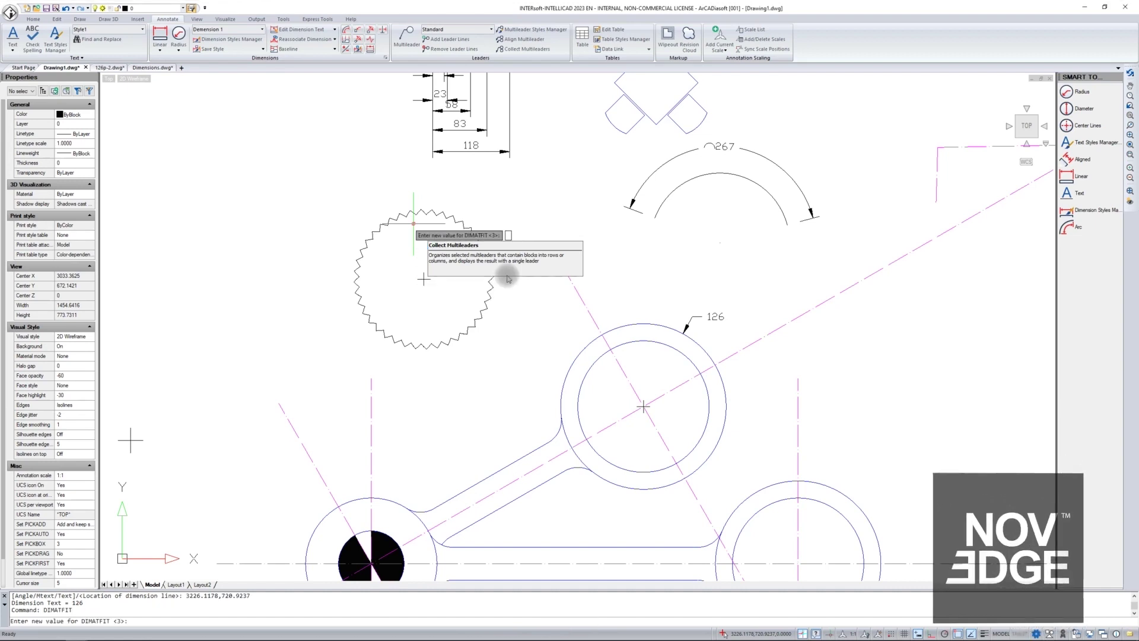
type("2")
key("Return")
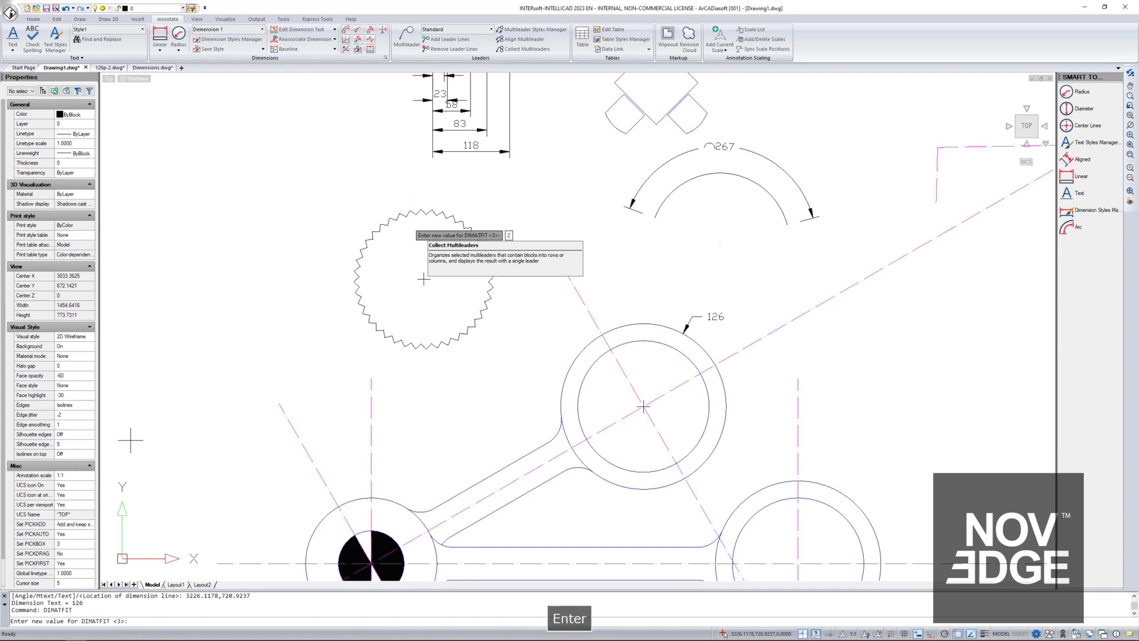
Add a diameter dimension to the same outer circle, with a nearly horizontal dimension line through its center.
left_click(179, 47)
left_click(199, 87)
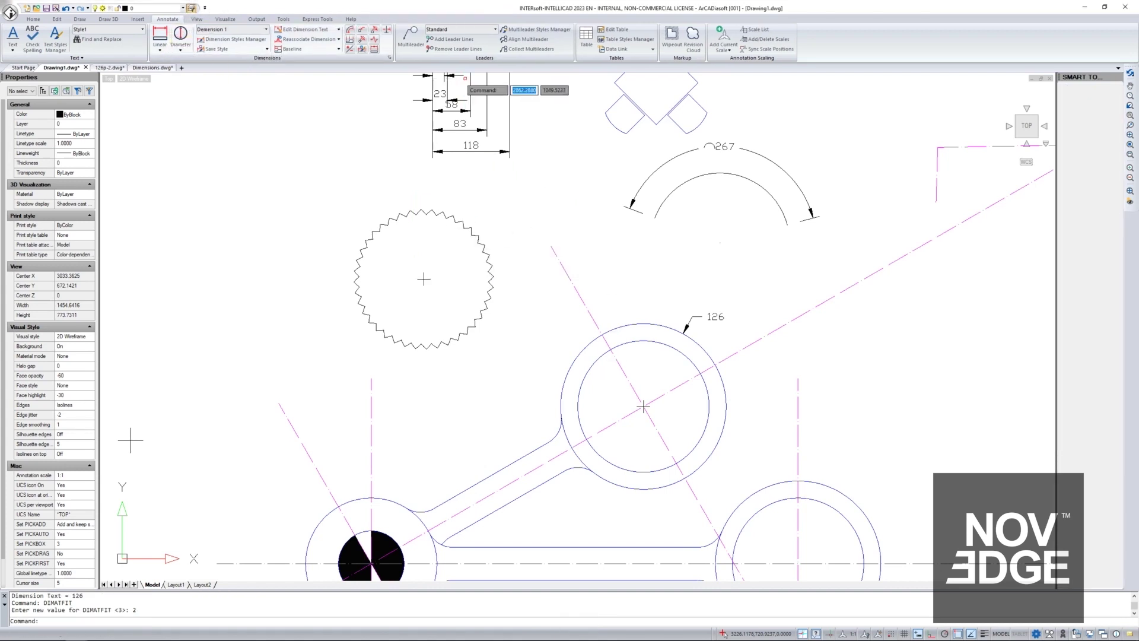
left_click(620, 327)
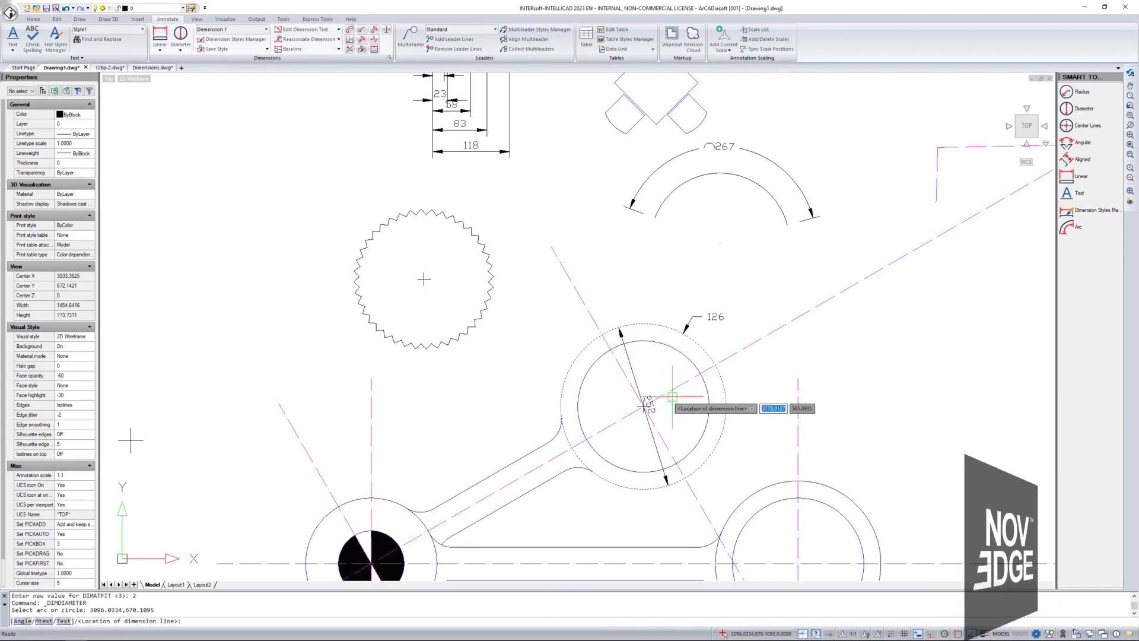
left_click(686, 405)
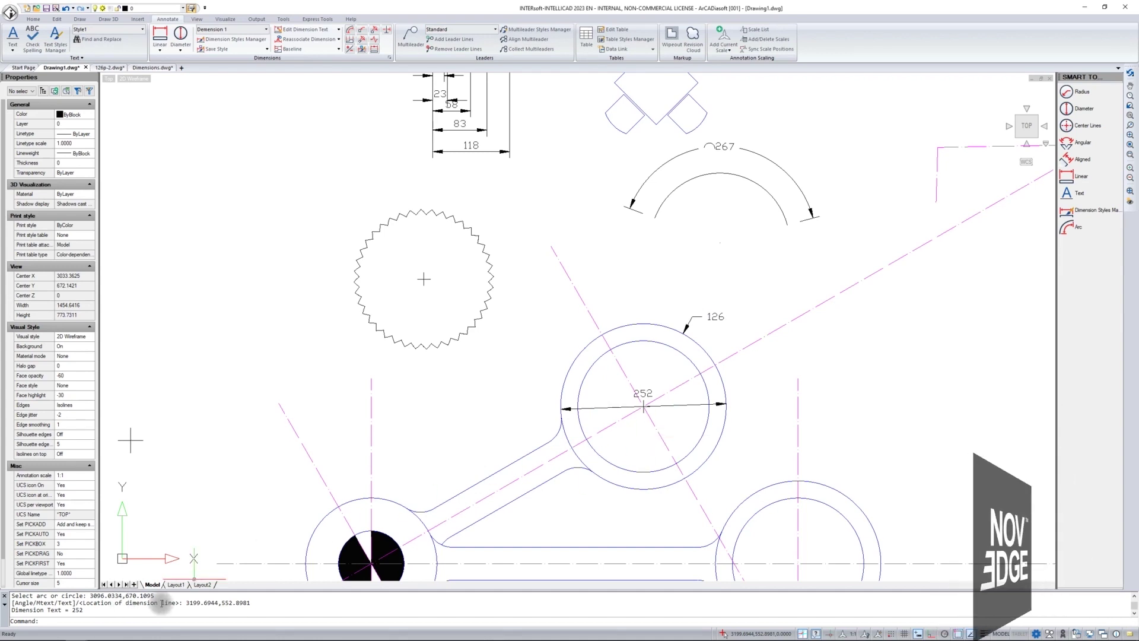
scroll(162, 603, "up", 1)
left_click_drag(89, 602, 43, 603)
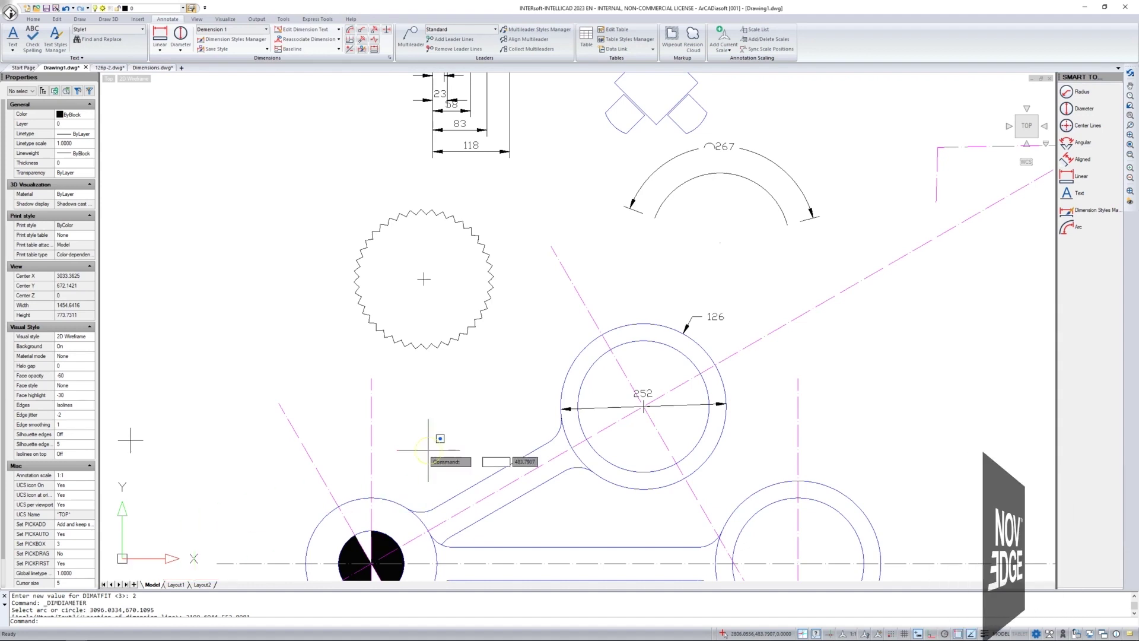
left_click(456, 433)
left_click(486, 452)
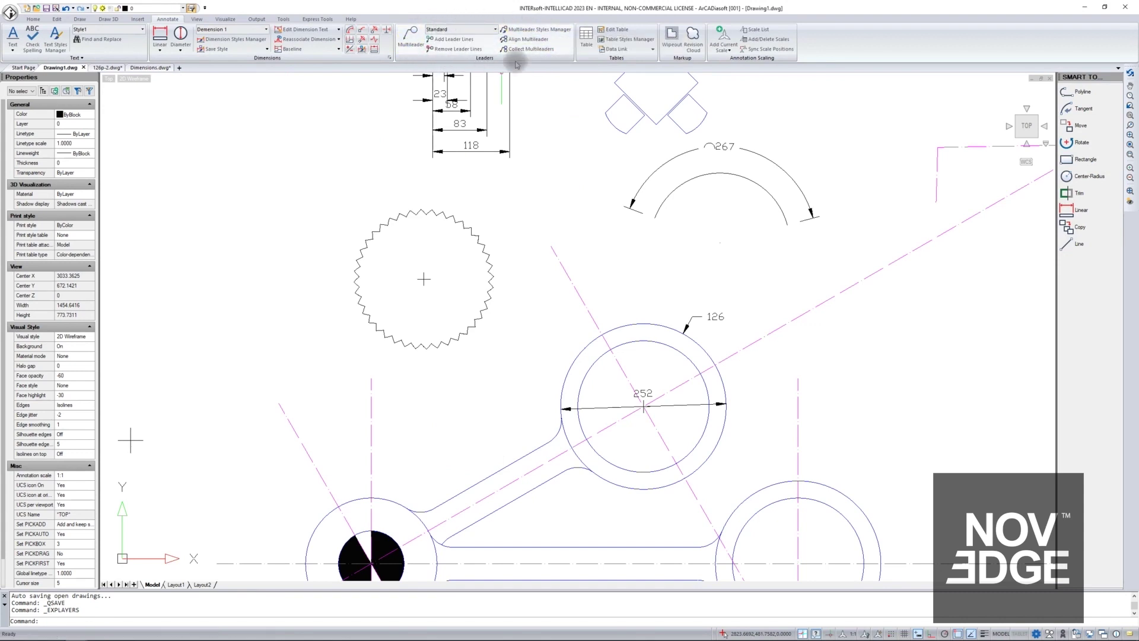
Add a multileader with a short text label, pointing at the corner of the upper chair of the square four-chair table.
scroll(498, 308, "down", 5)
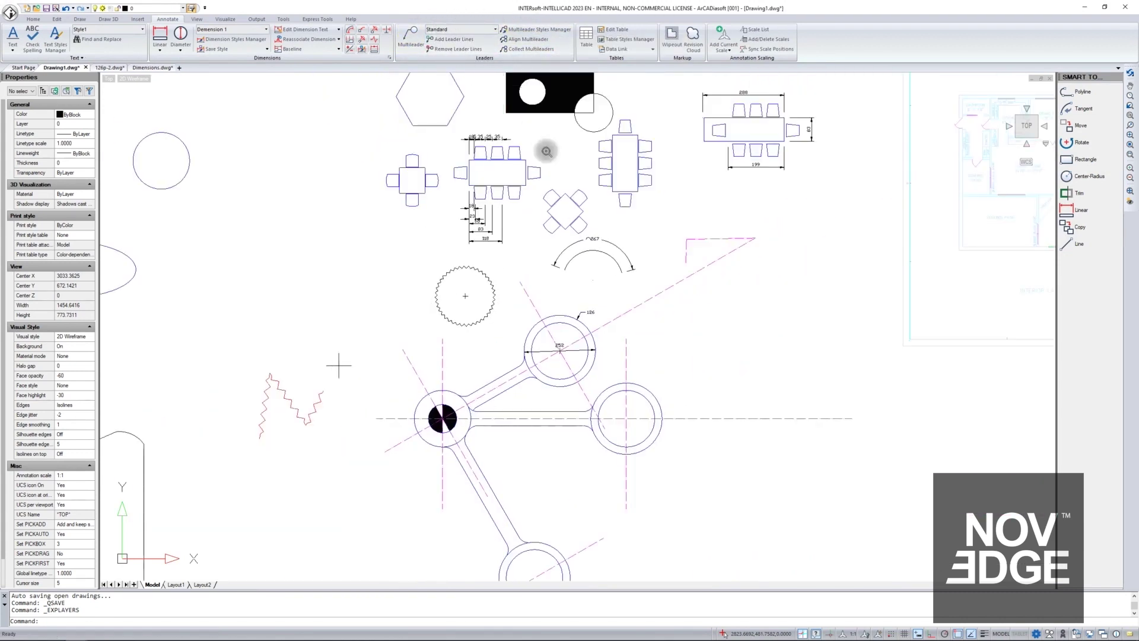
scroll(547, 152, "up", 6)
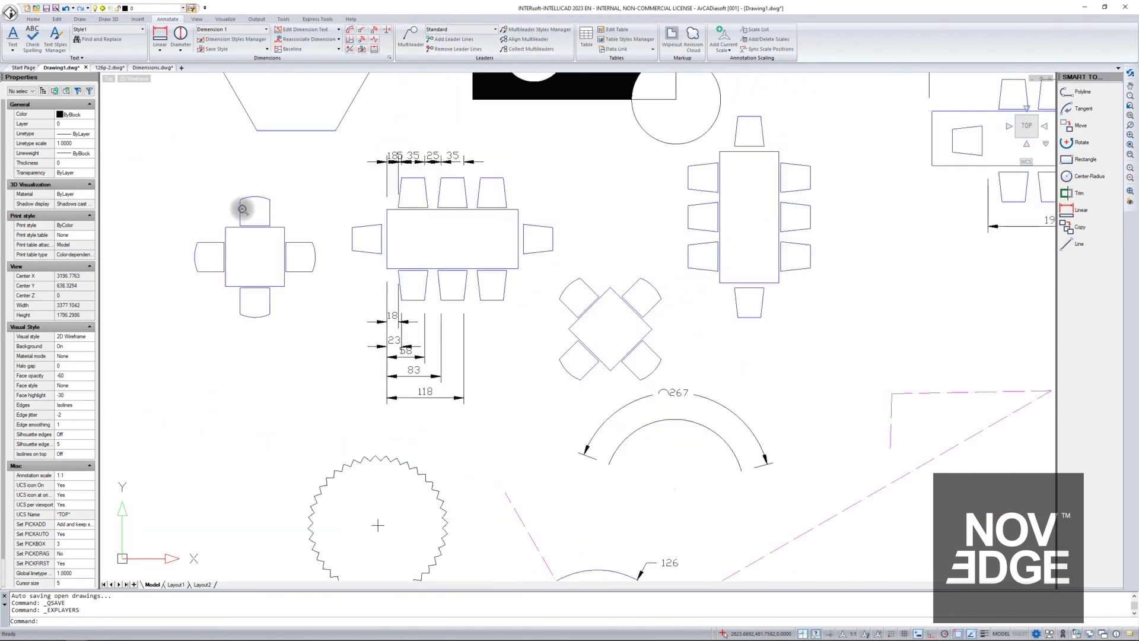
left_click(410, 35)
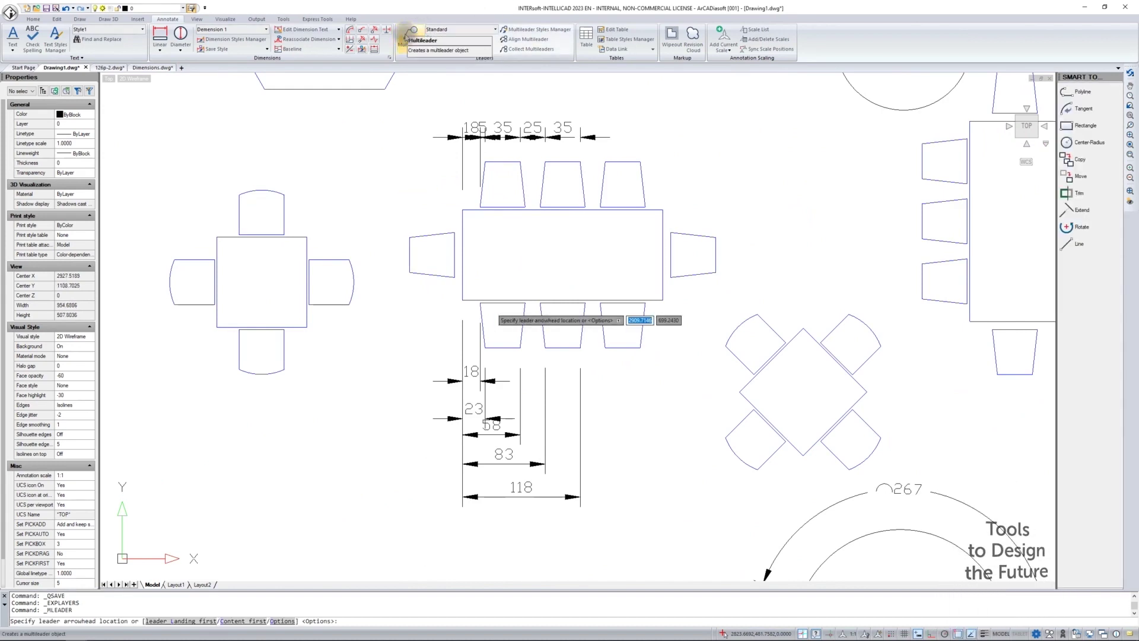
left_click(282, 206)
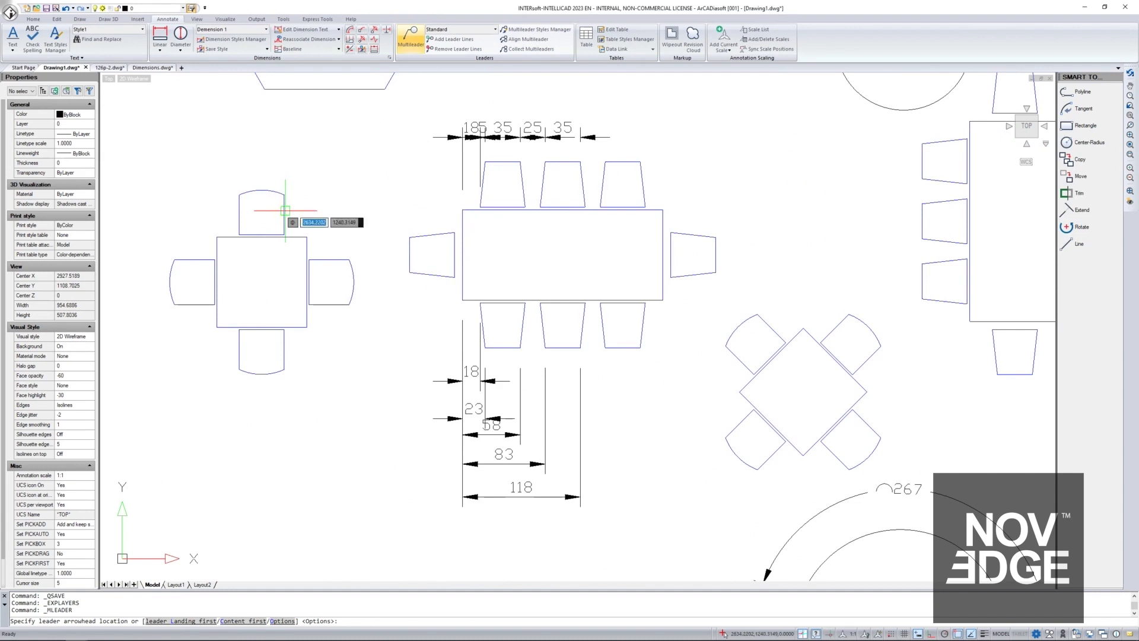
left_click(320, 164)
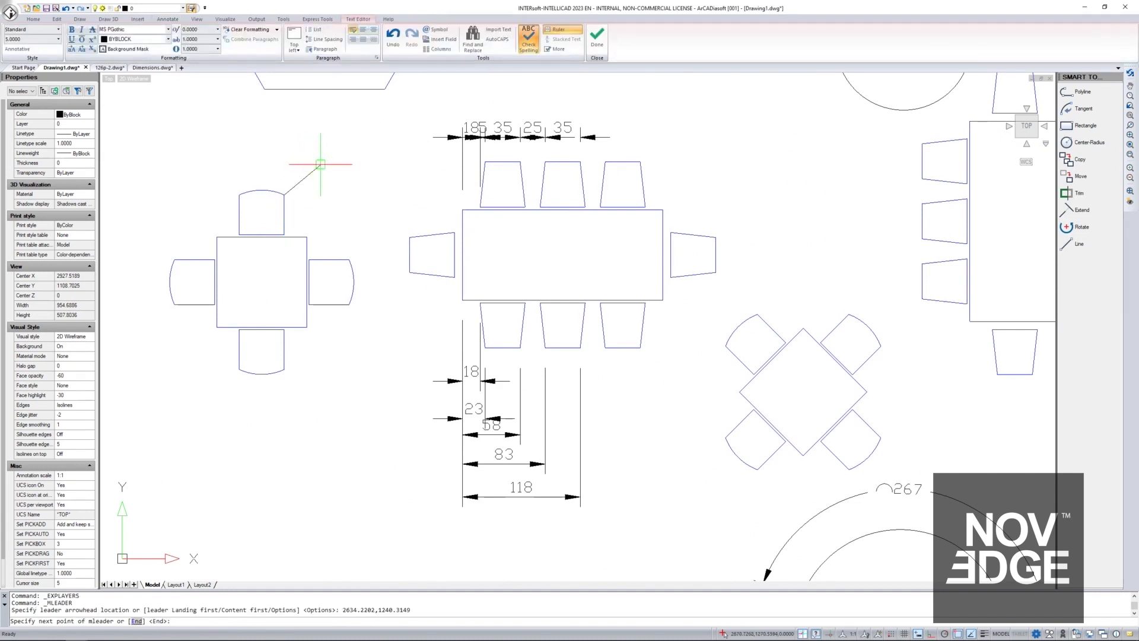
type("H")
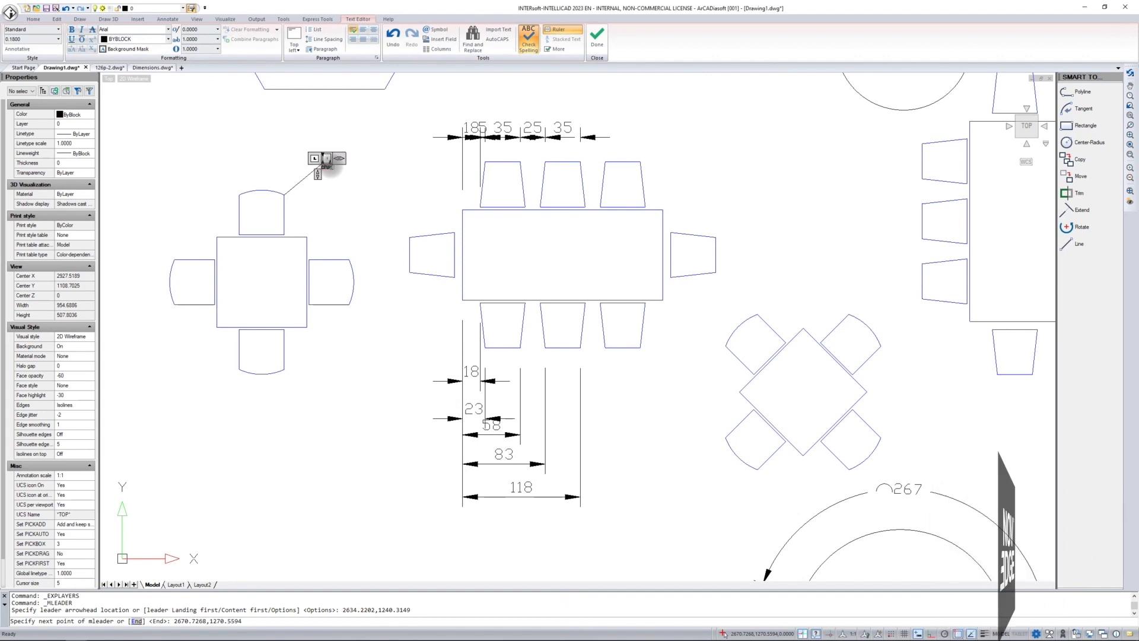
key("Return")
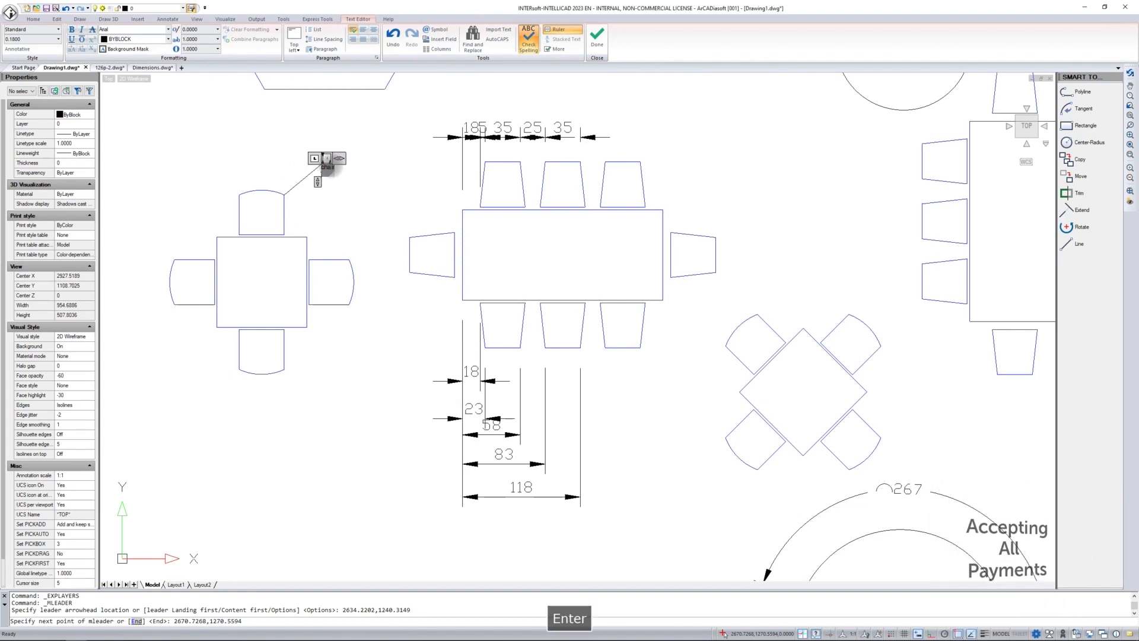
left_click(359, 179)
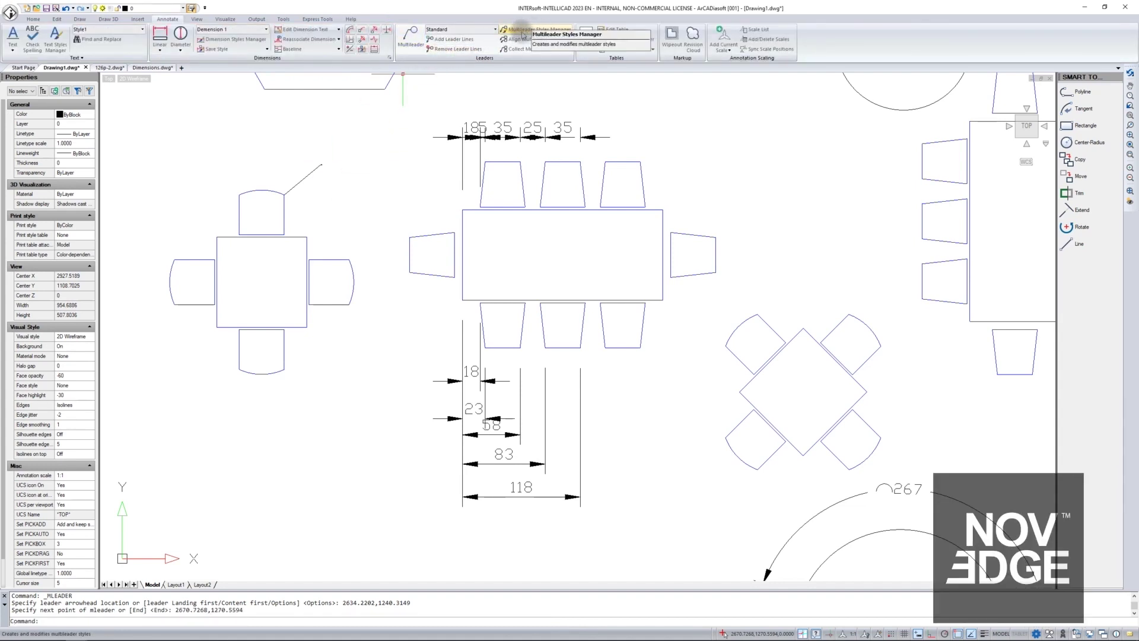
Open the Standard multileader style for modification and set its arrowhead size to 15.
left_click(520, 31)
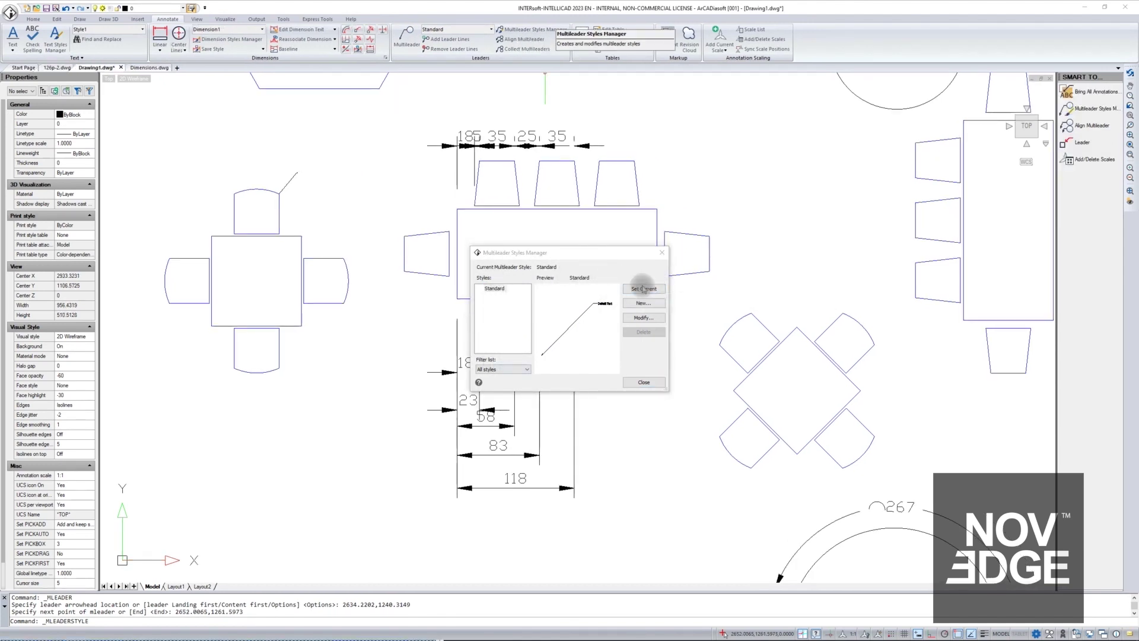
left_click(646, 321)
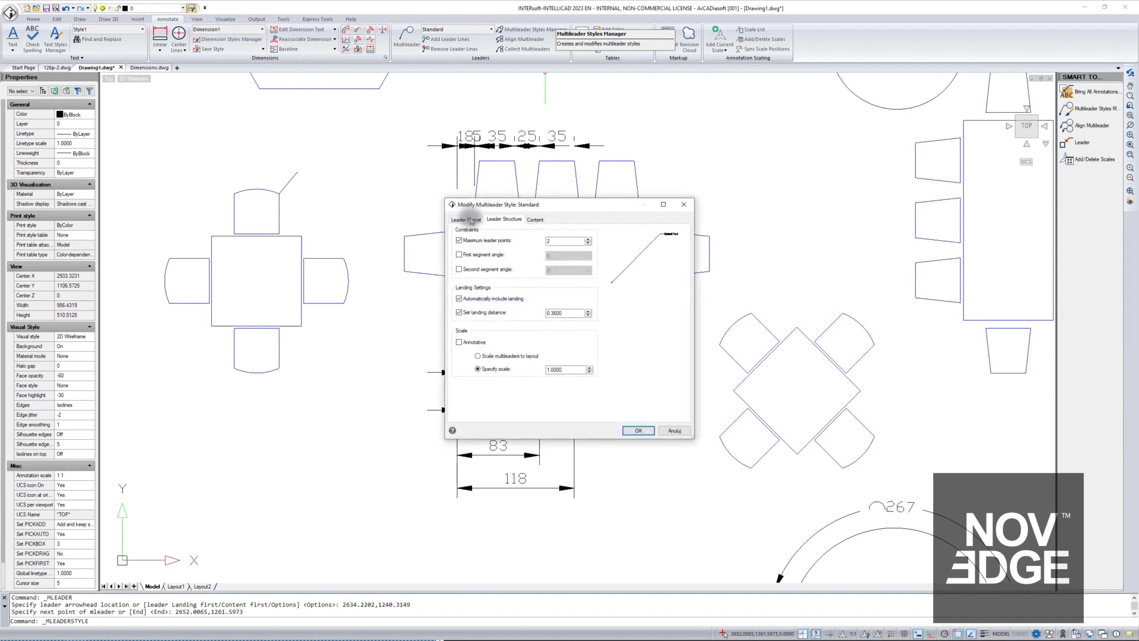
left_click(472, 220)
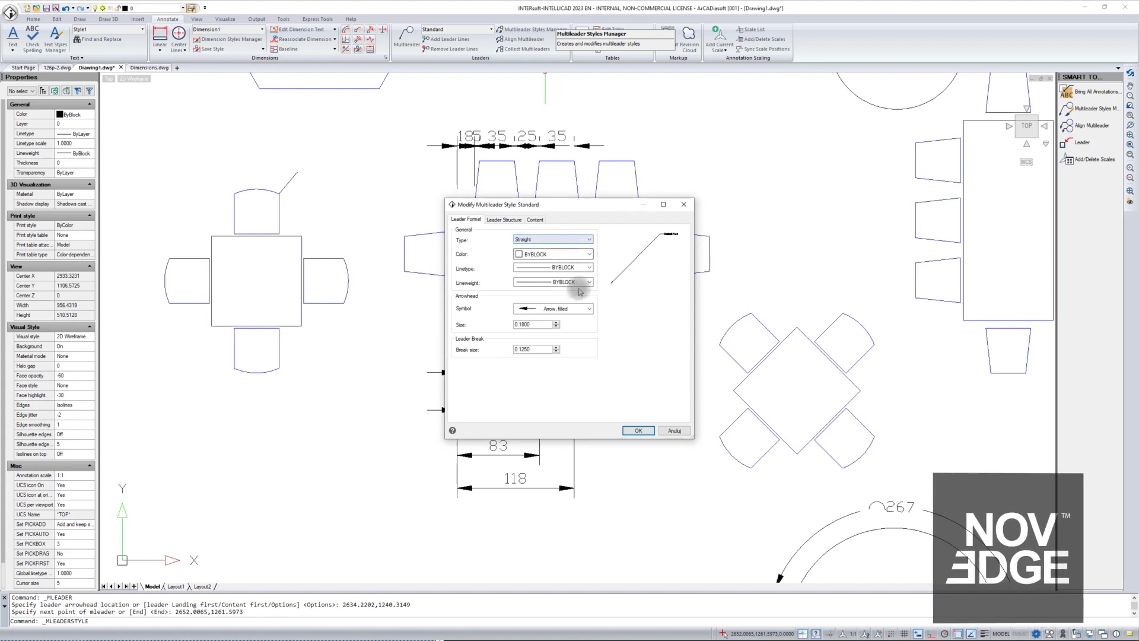
left_click(592, 312)
left_click(591, 311)
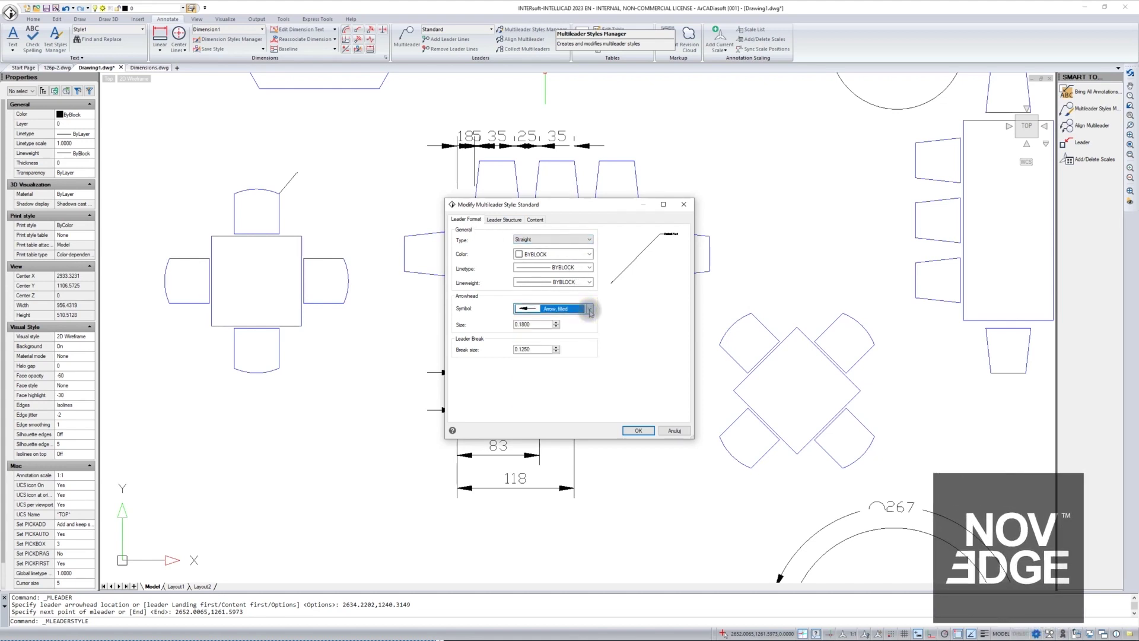
left_click_drag(550, 324, 480, 325)
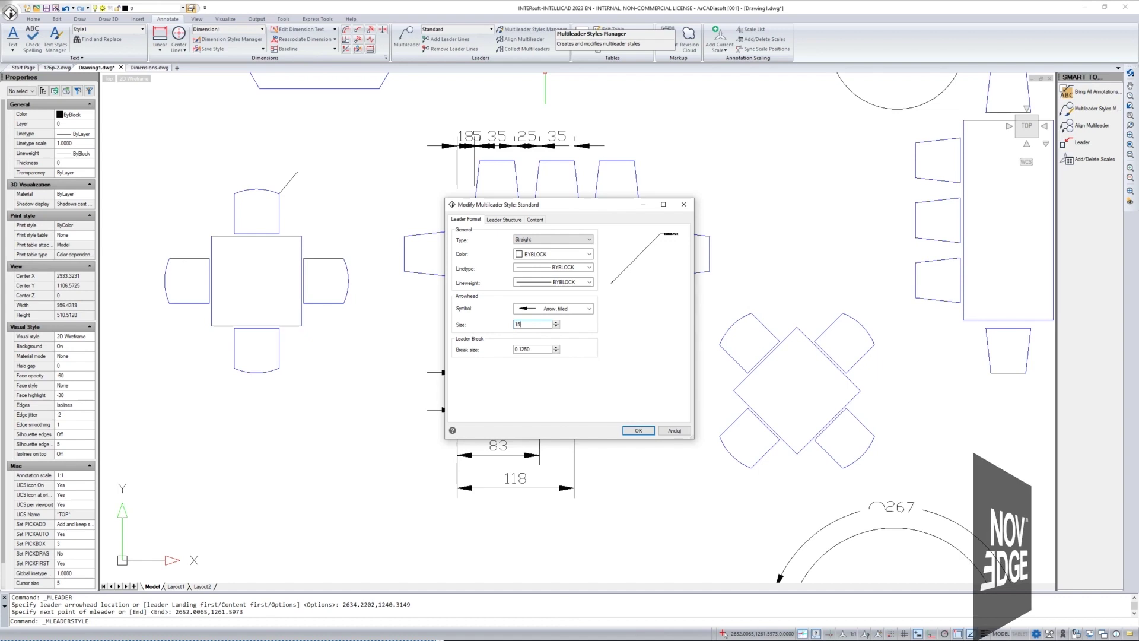
Review the style's linetype and leader type choices and its leader structure settings.
left_click(589, 268)
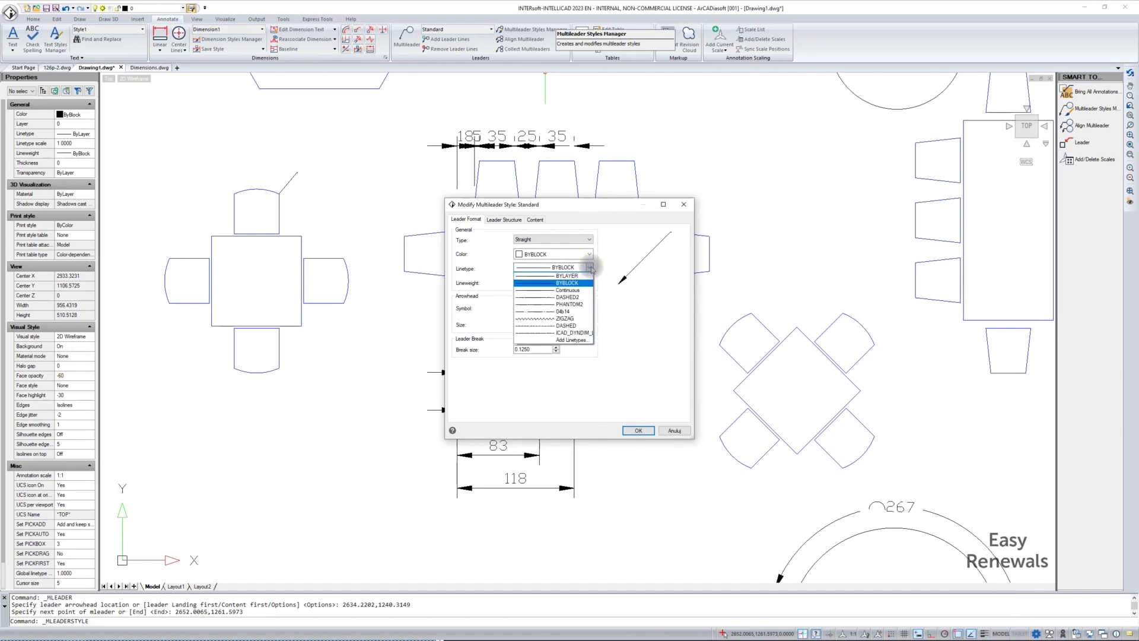
left_click(589, 267)
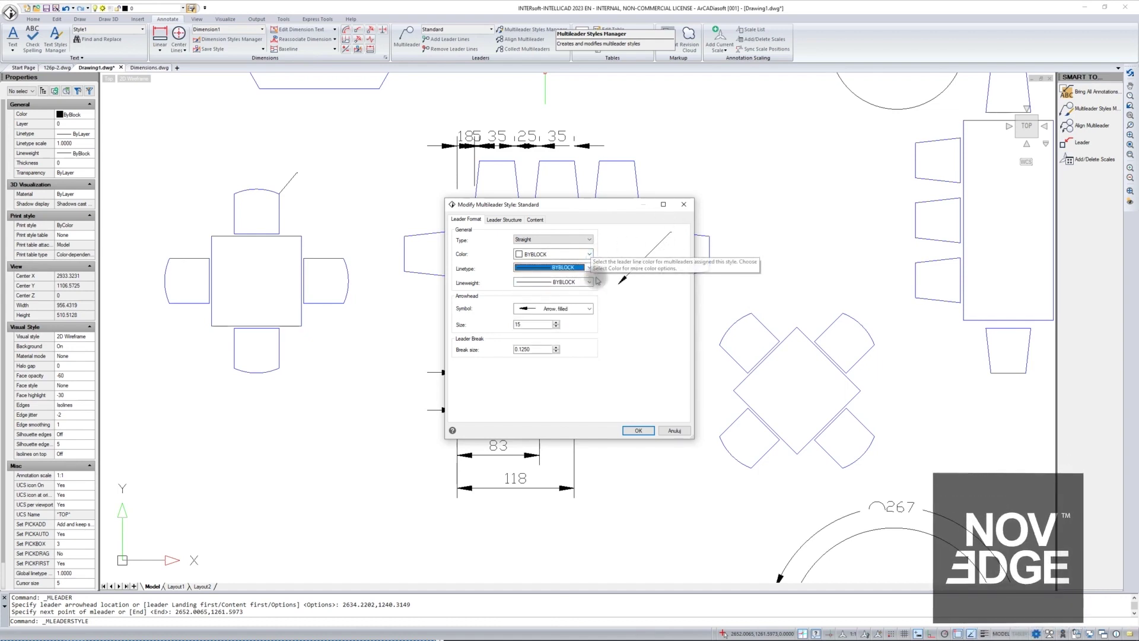
left_click(589, 240)
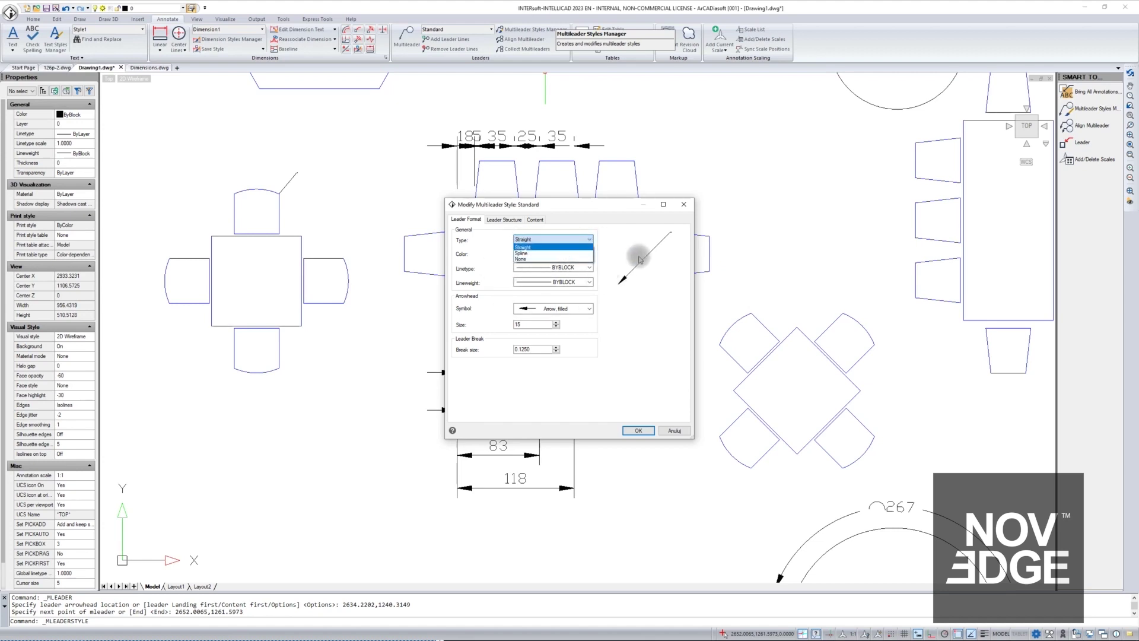
left_click(602, 241)
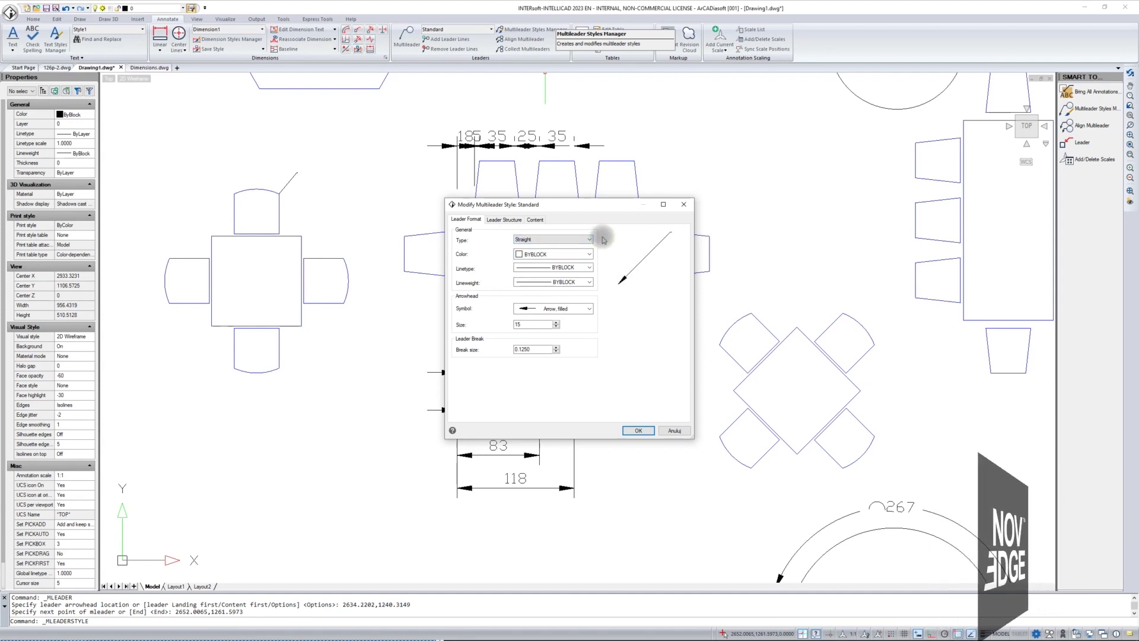
left_click(500, 221)
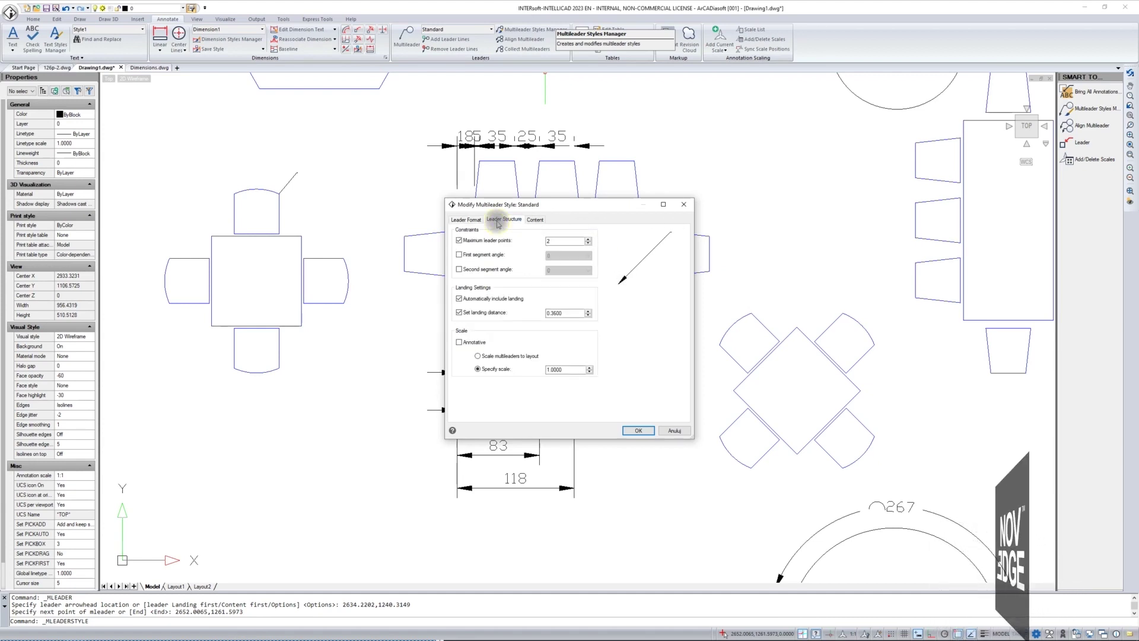
Set the Standard multileader style's text height to 10 and check the left attachment choices.
left_click(535, 220)
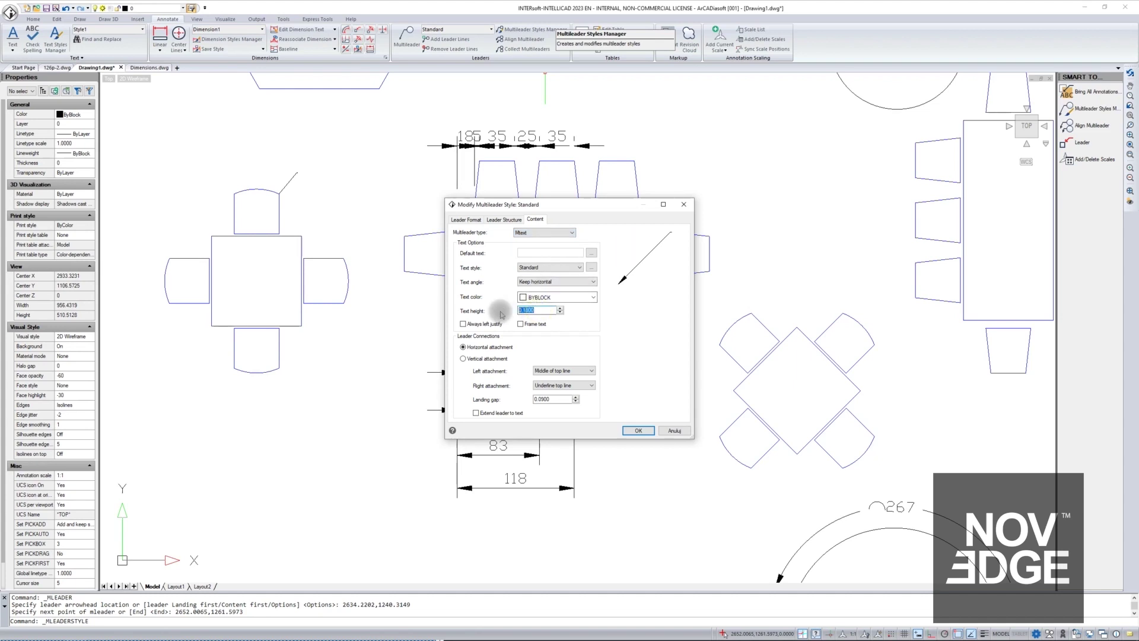
type("10")
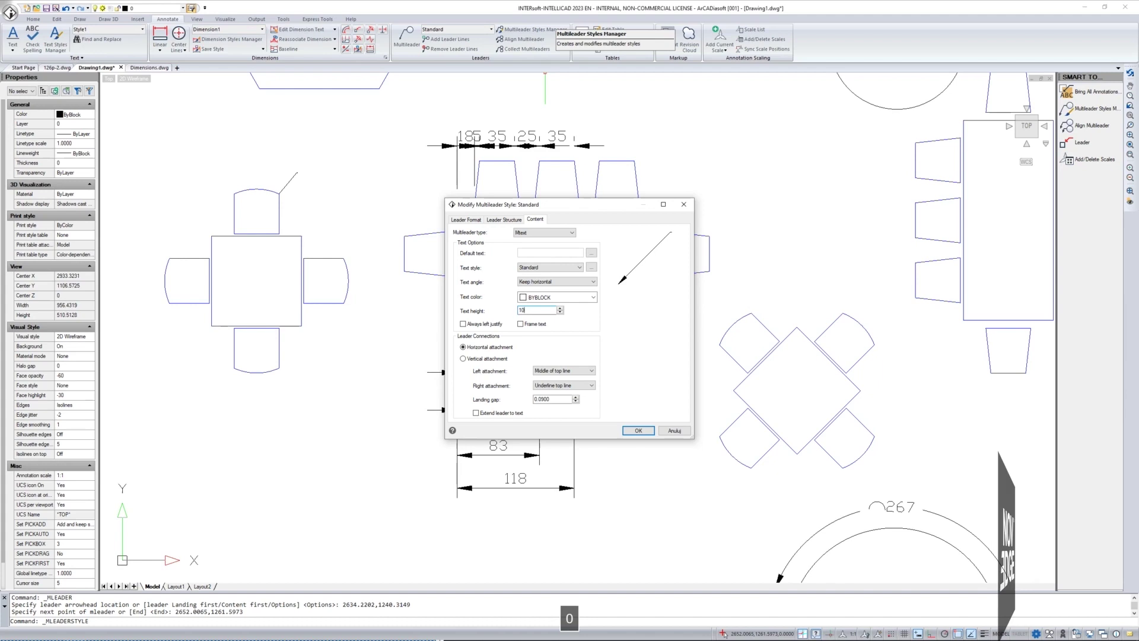
left_click(592, 371)
left_click(611, 366)
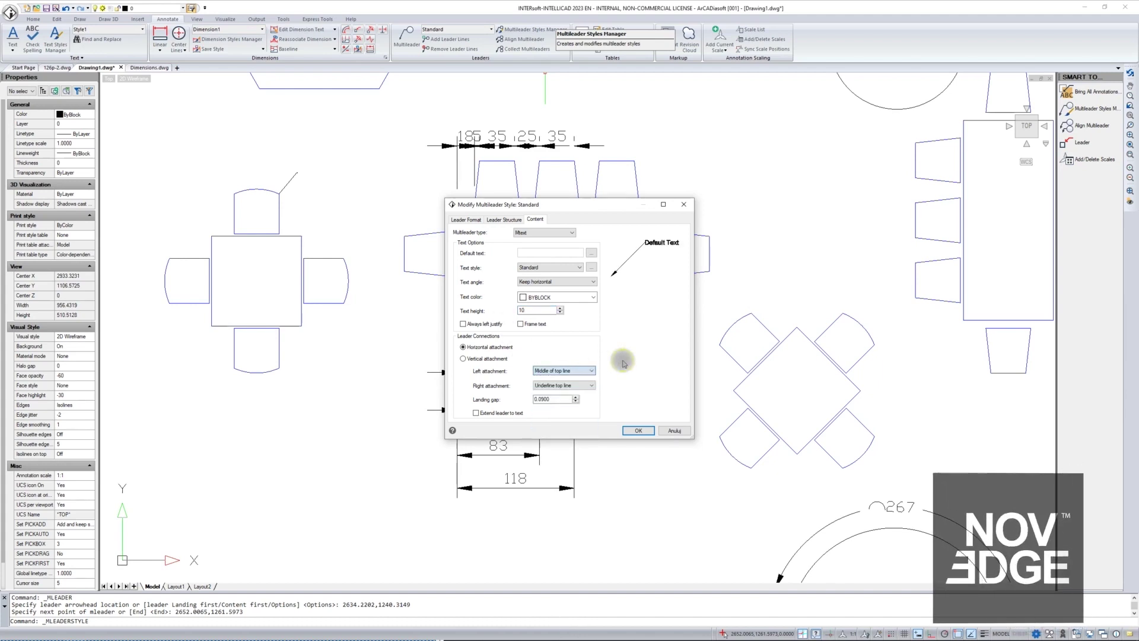
Confirm the Standard multileader style changes and close the Multileader Styles Manager.
key("Return")
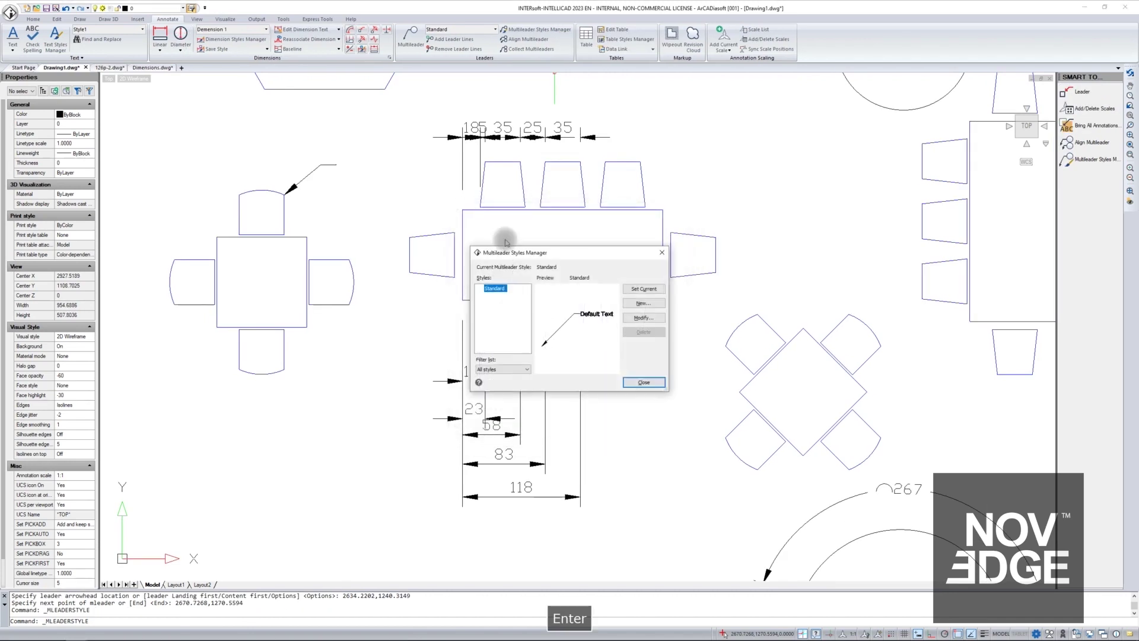
left_click(642, 384)
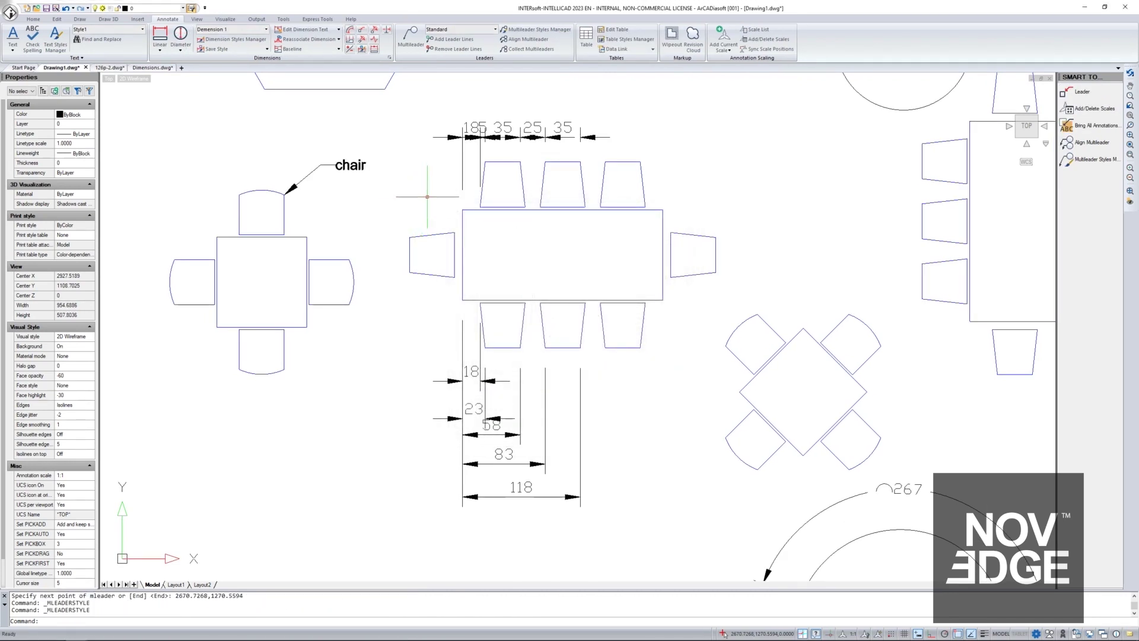
Copy the narrow 5-unit dimension above the rectangular table in Drawing1.dwg and paste it above the part in Dimensions.dwg.
left_click_drag(447, 132, 442, 166)
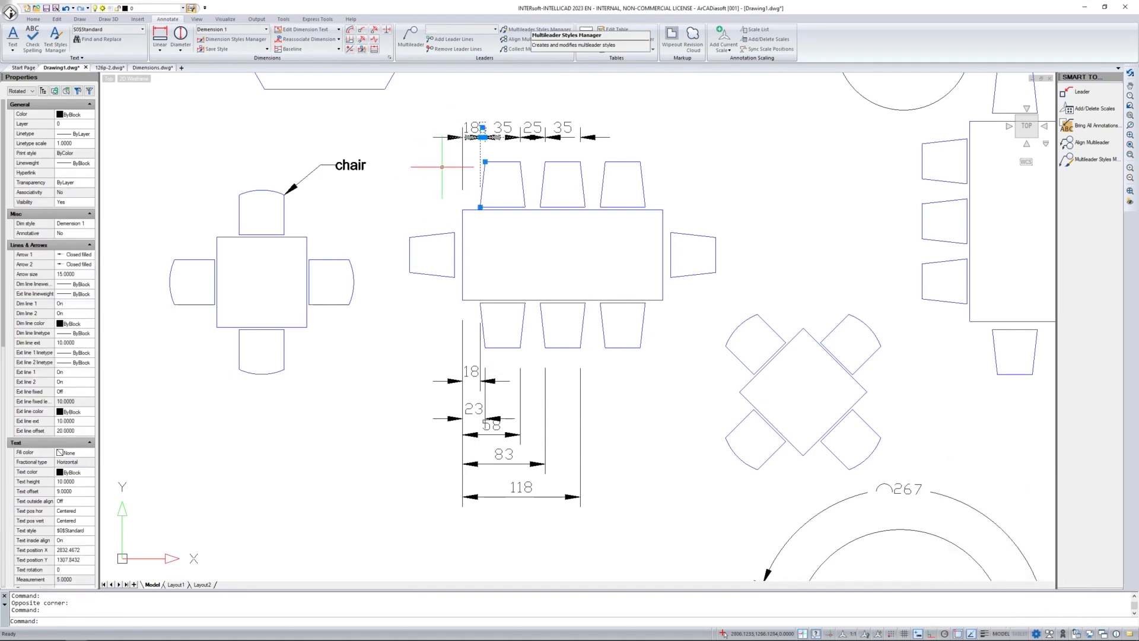
key("ctrl+c")
left_click(153, 67)
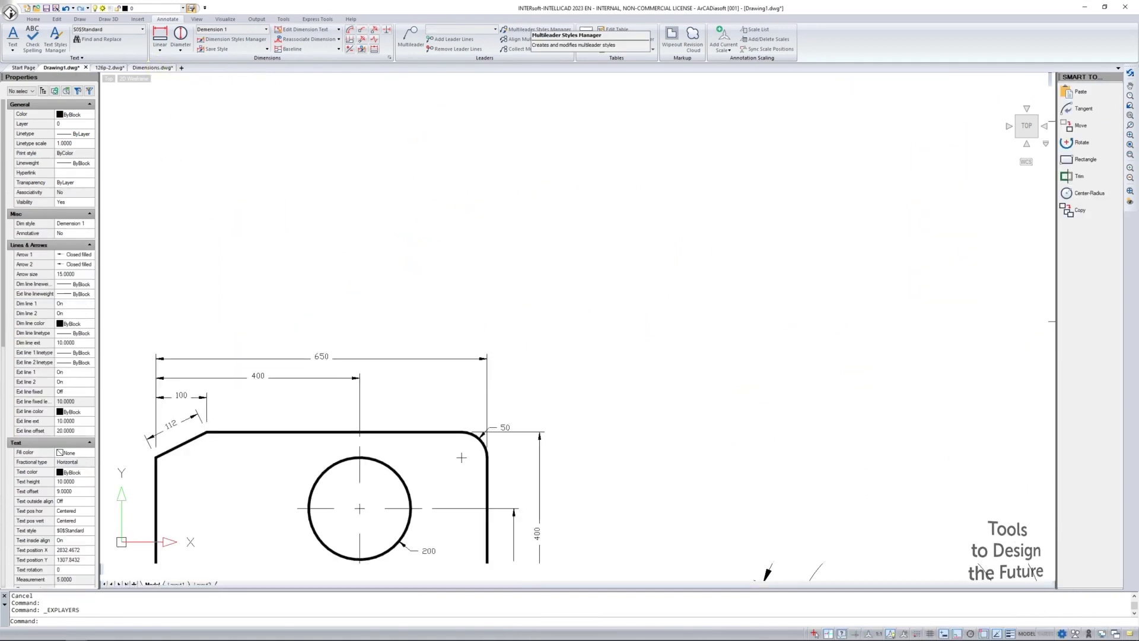
key("ctrl+v")
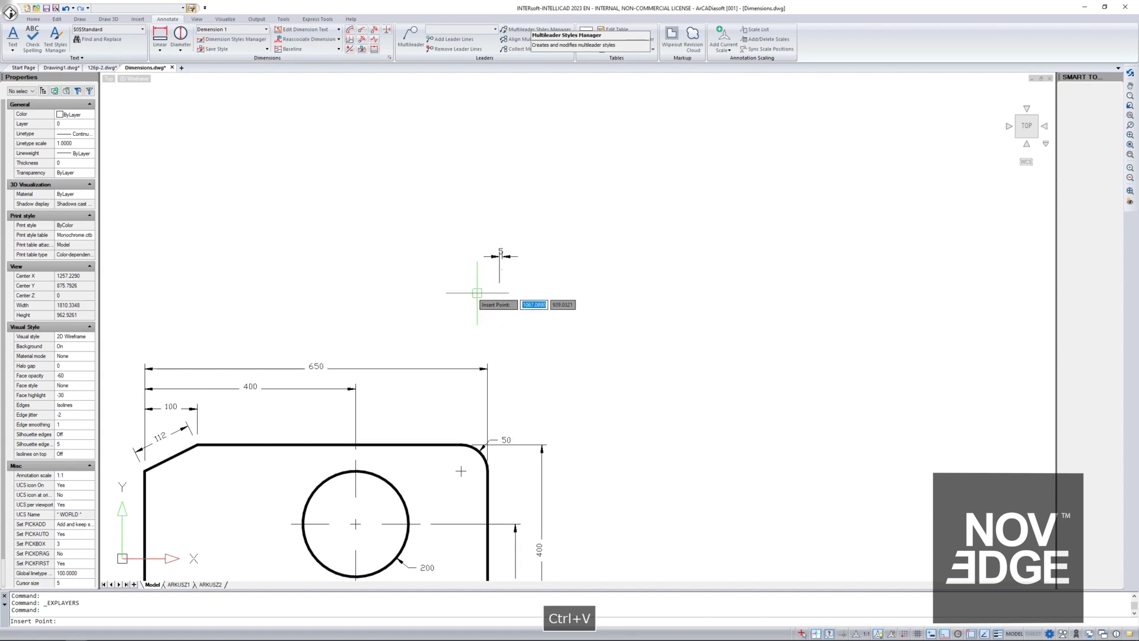
left_click(454, 291)
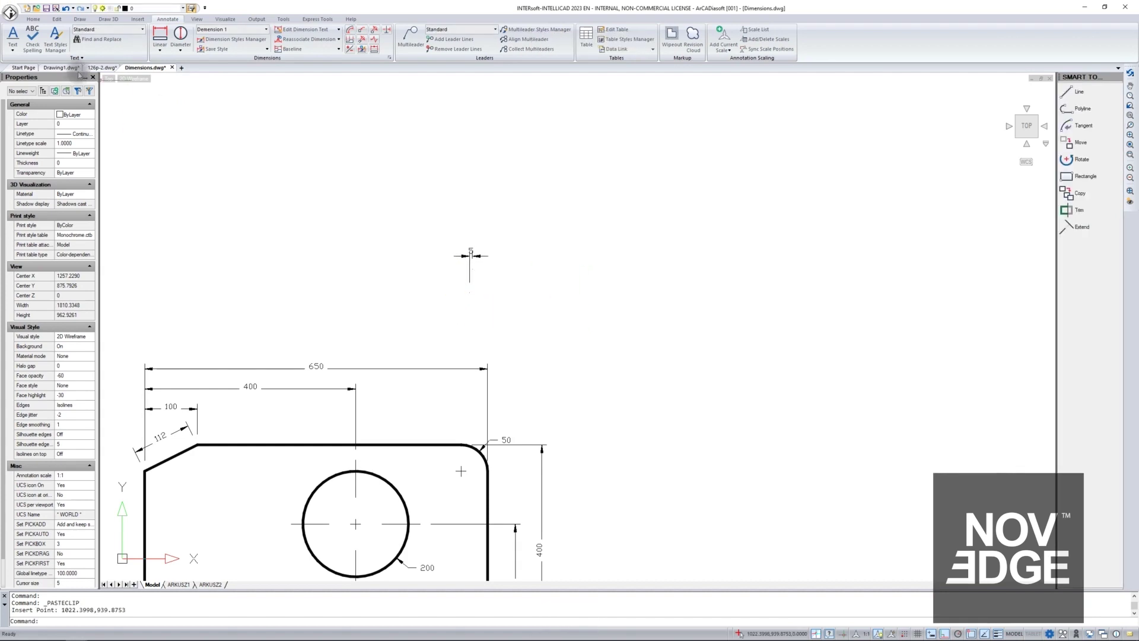
Copy the "chair" multileader from Drawing1.dwg and return to Dimensions.dwg.
left_click(60, 67)
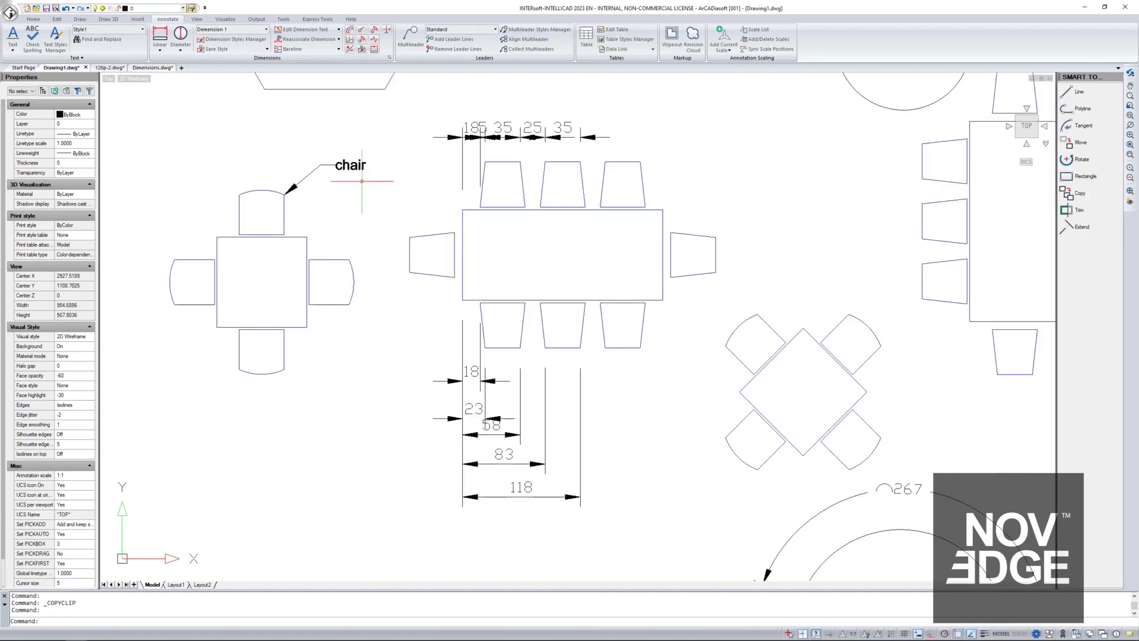
left_click(340, 166)
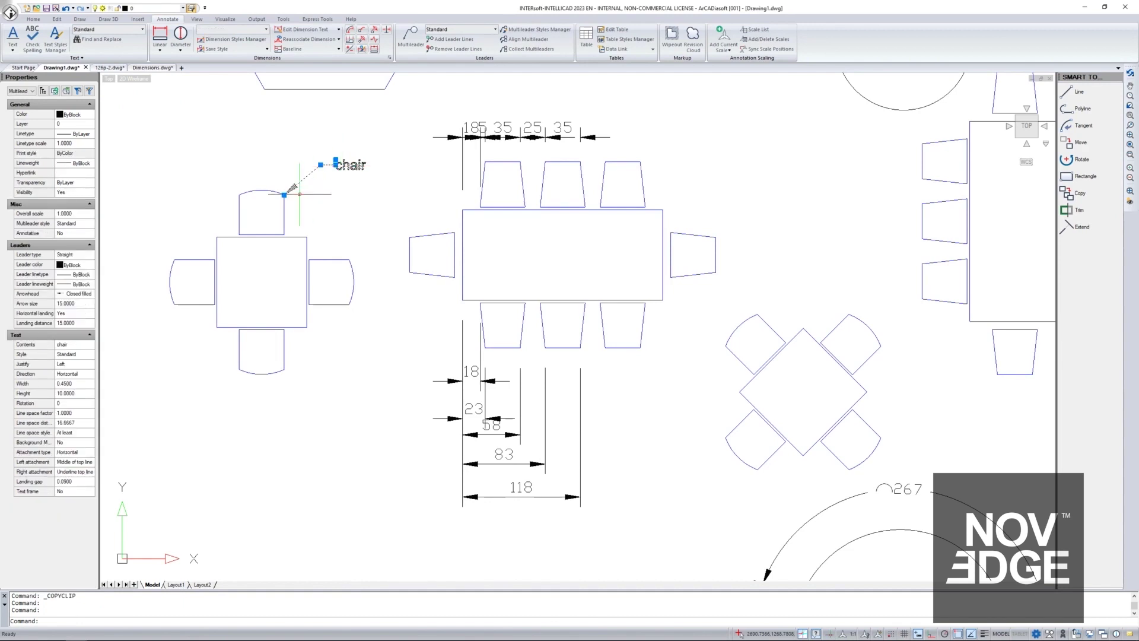
left_click(153, 68)
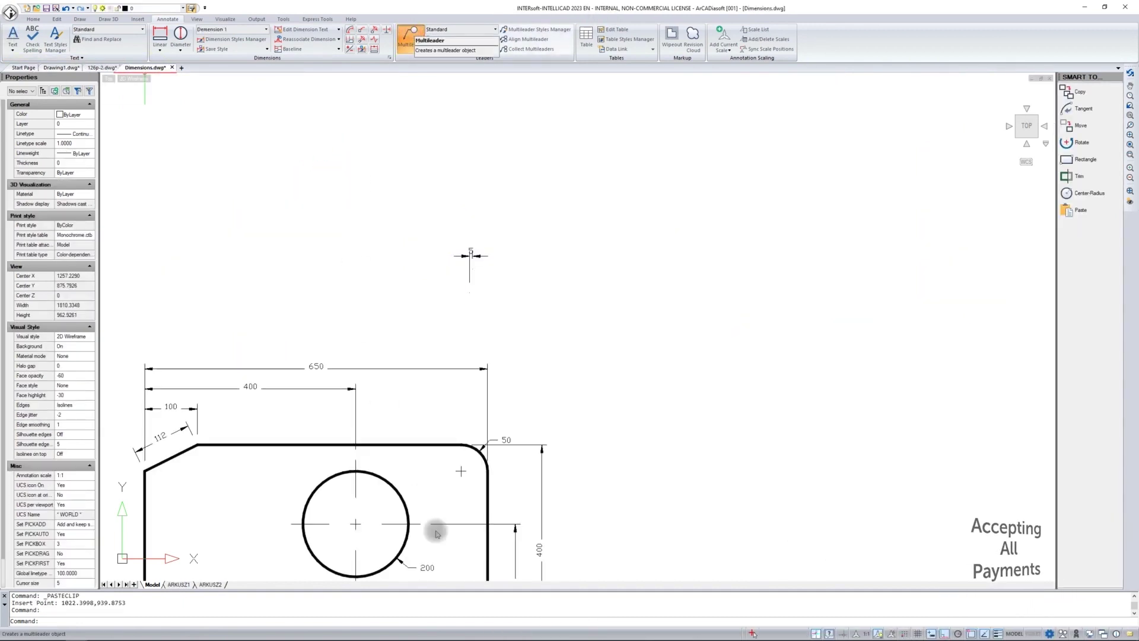
Place a multileader without text from the top of the circle vertically to above the part.
left_click(376, 480)
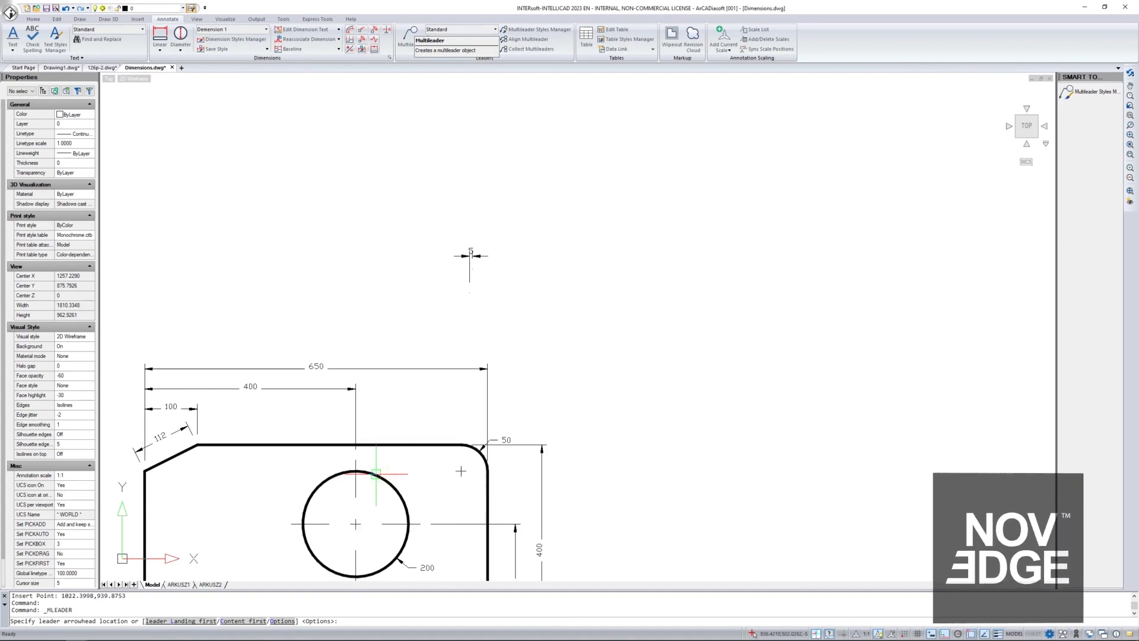
left_click(451, 308)
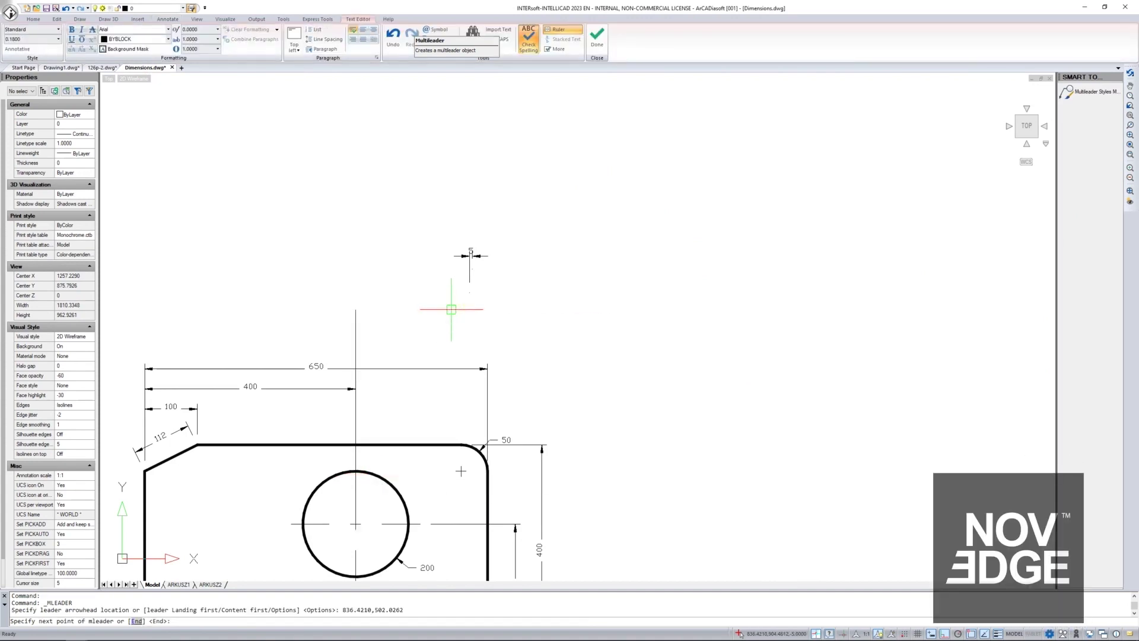
left_click(494, 327)
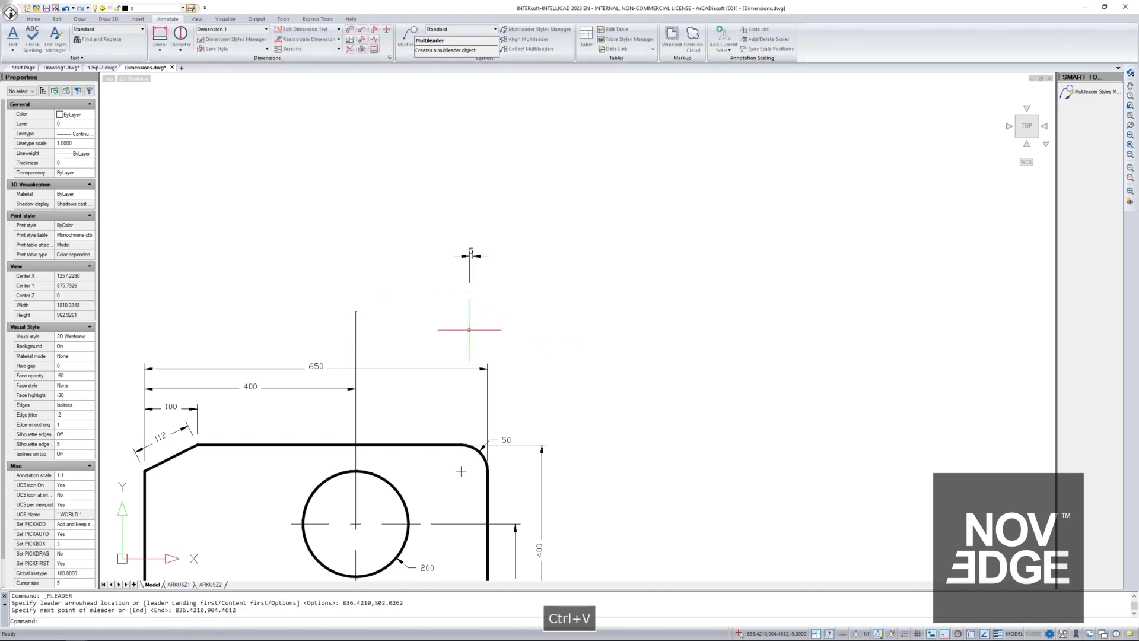
Paste the copied "chair" multileader above the part's upper edge, near the pasted dimension.
key("ctrl+v")
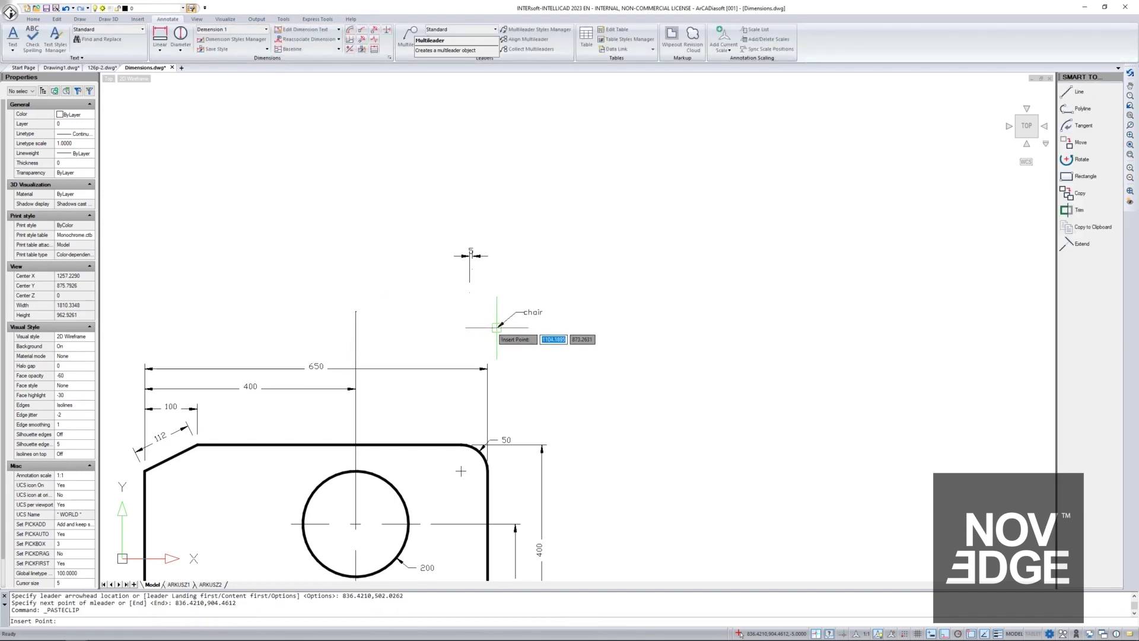
left_click(498, 335)
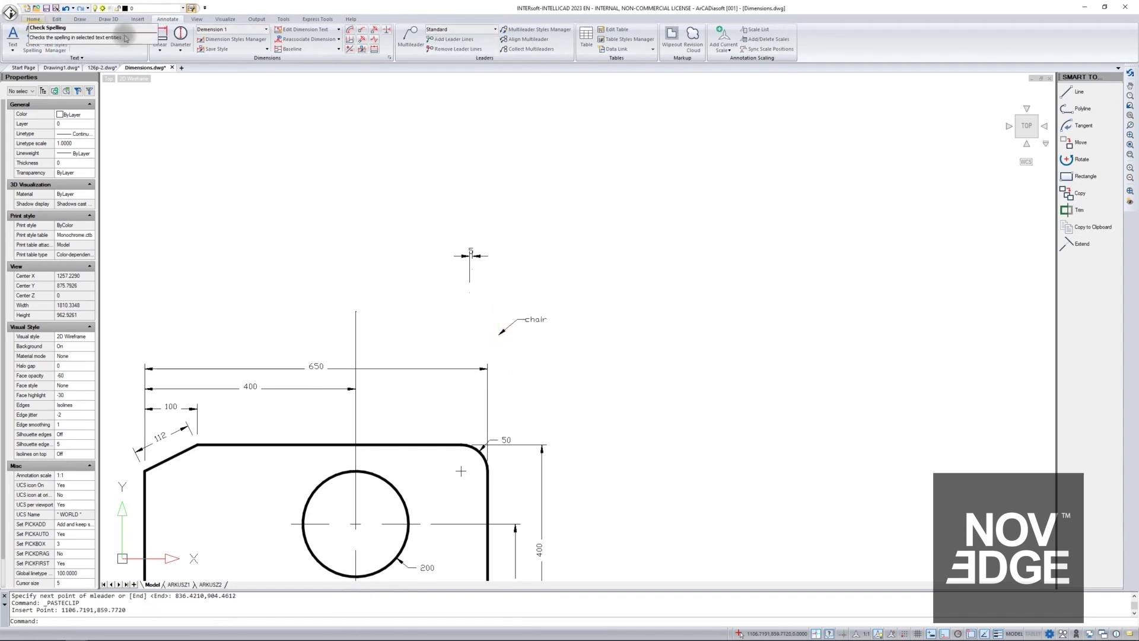
Check the dimension styles of Dimensions.dwg in the Explorer and close it.
scroll(109, 37, "up", 5)
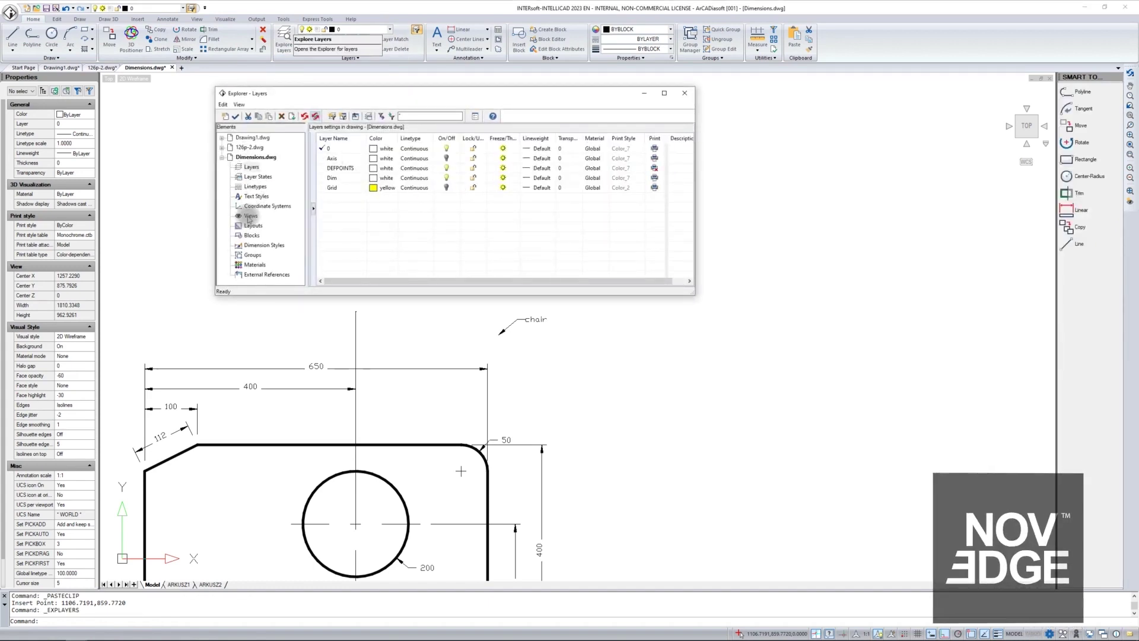
left_click(257, 247)
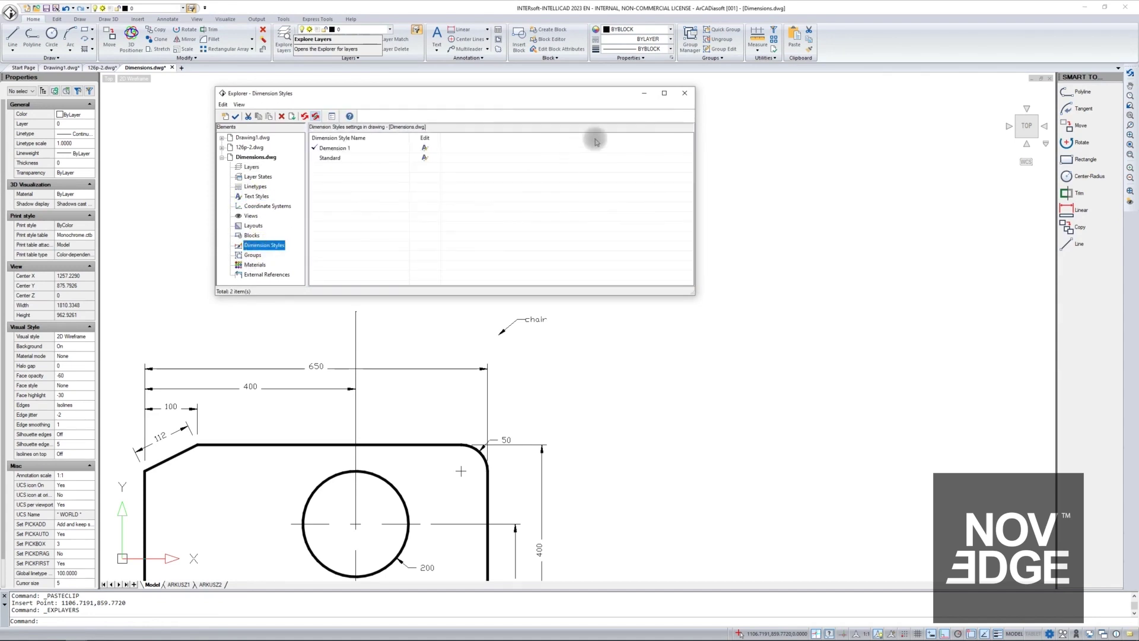
left_click(685, 93)
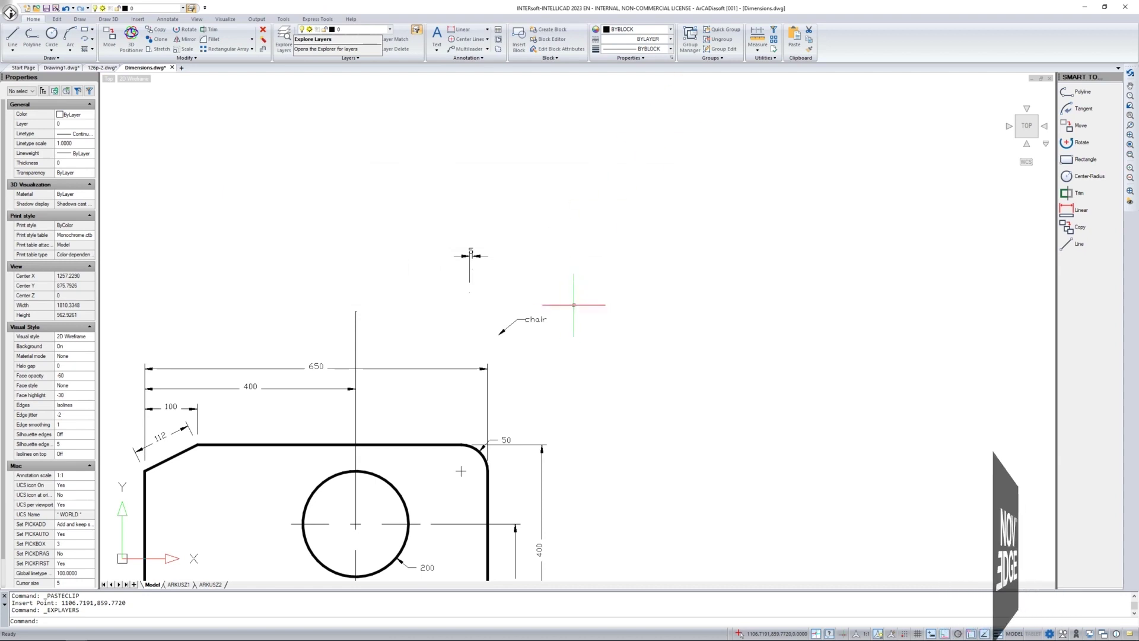
left_click(168, 19)
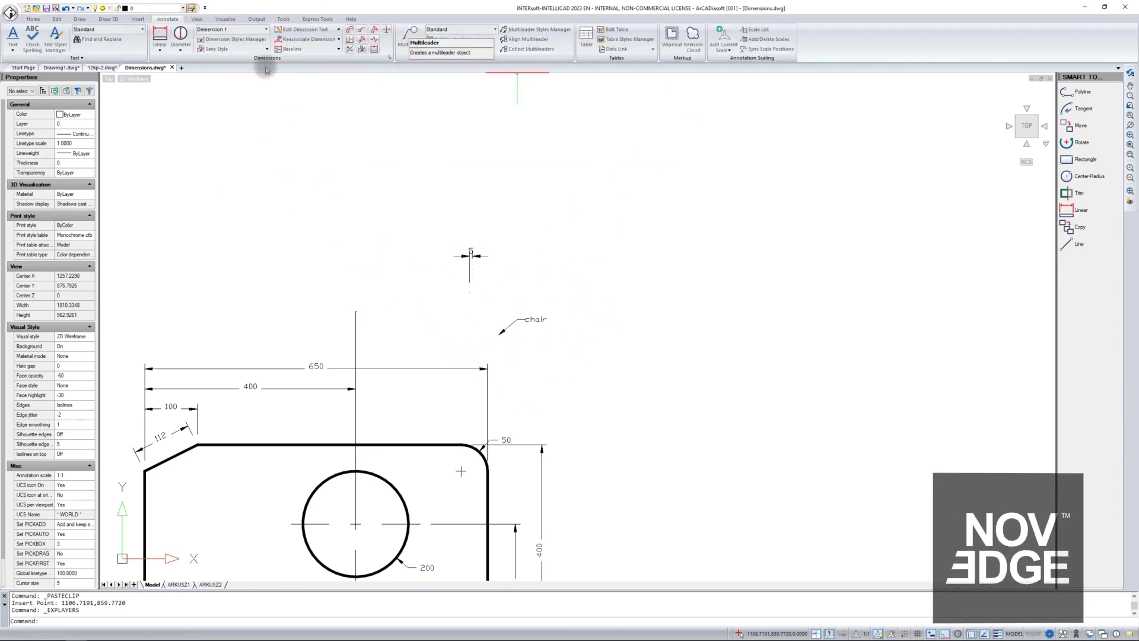
Return to Drawing1.dwg and start inserting a table in the empty area beside the room description tables.
left_click(57, 67)
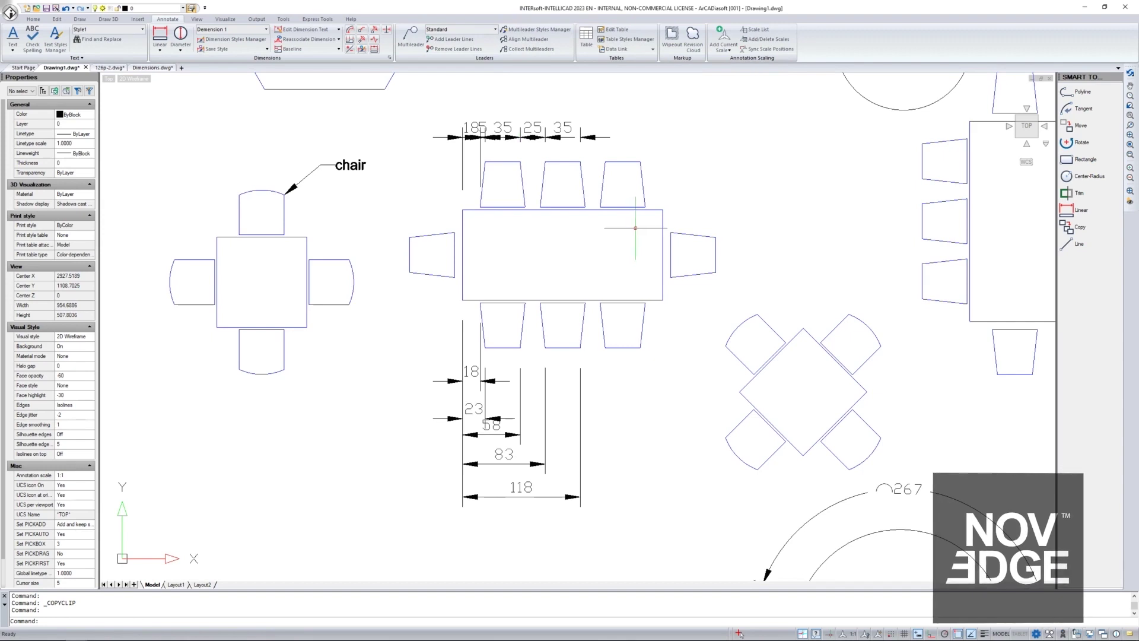
scroll(632, 232, "down", 10)
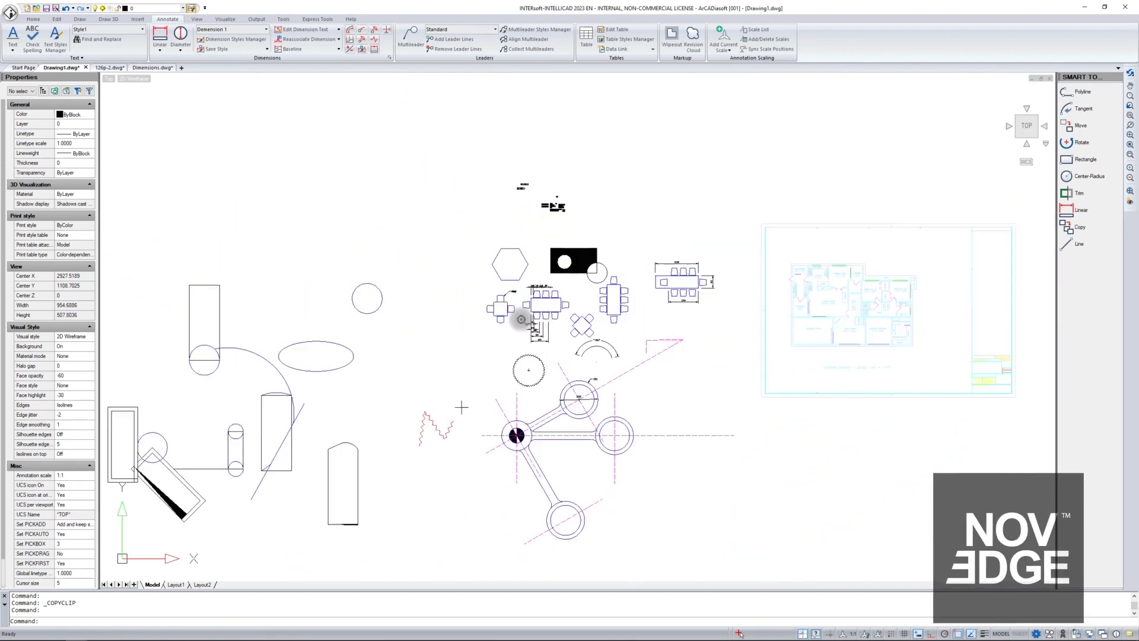
scroll(521, 177, "up", 5)
scroll(549, 168, "up", 12)
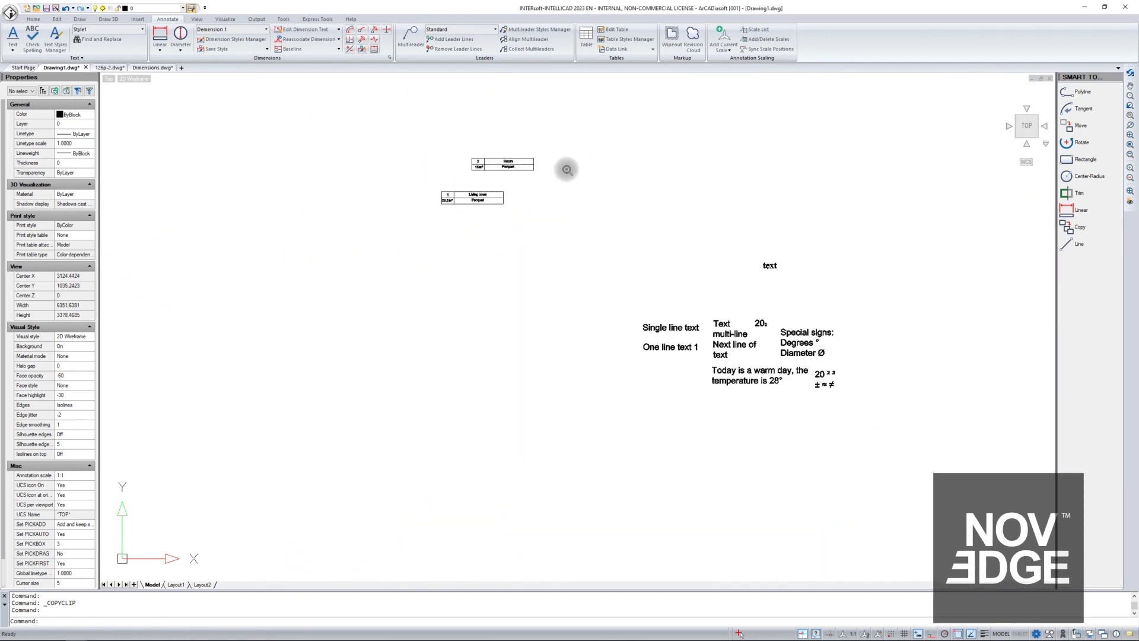
middle_click_drag(542, 275, 446, 312)
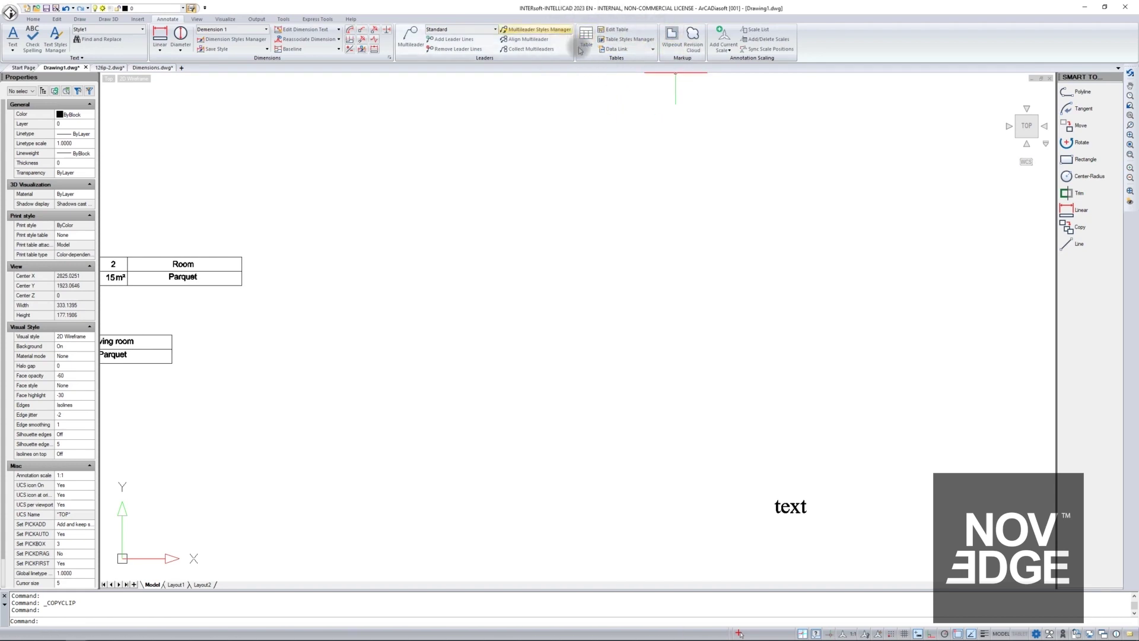
left_click(33, 19)
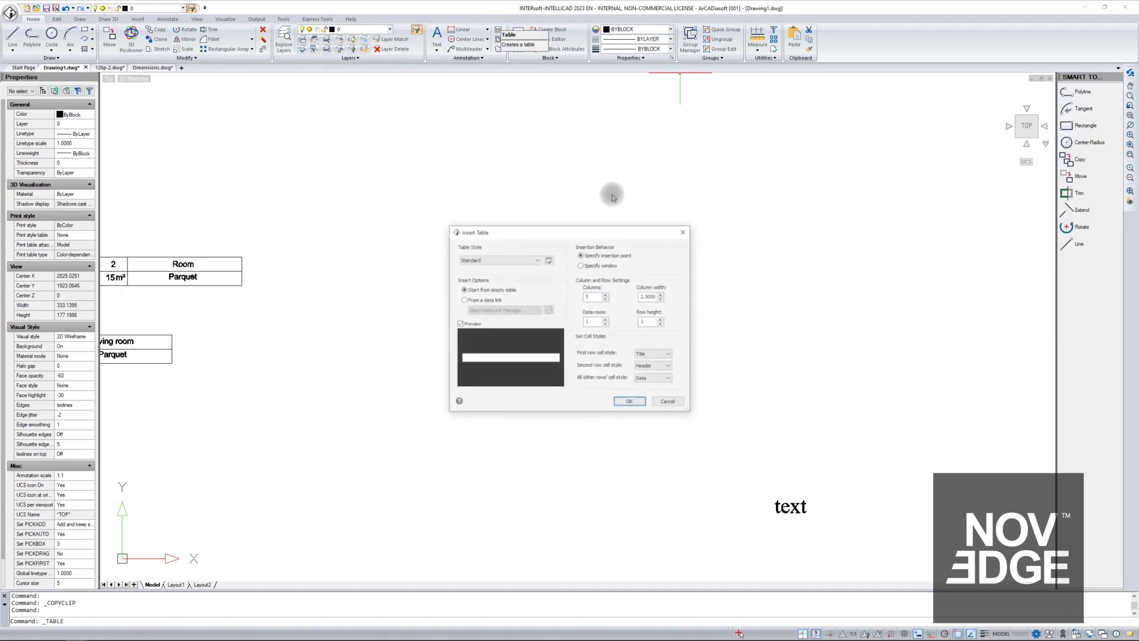
left_click_drag(574, 236, 571, 188)
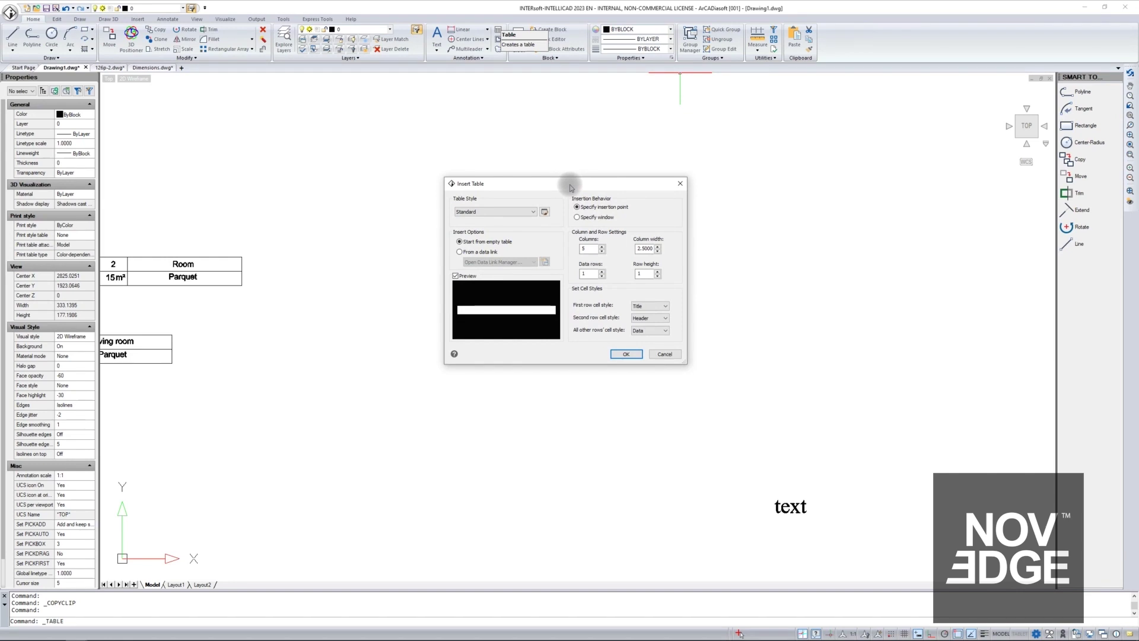
Open the Standard table style for modification and set the Data cell style's fill color to None.
left_click(544, 212)
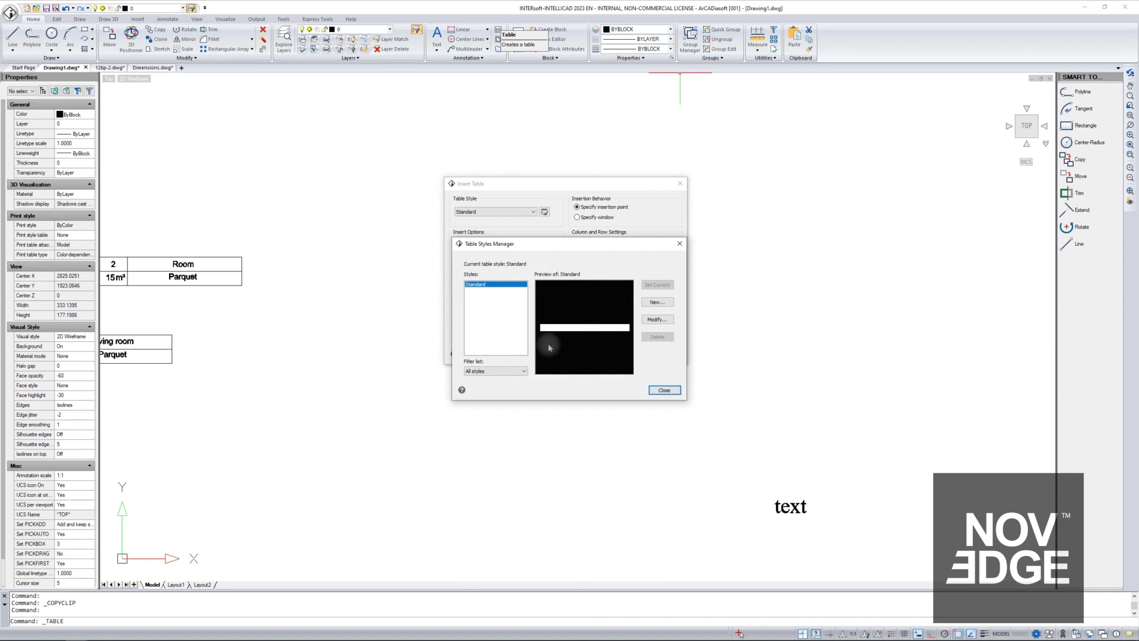
left_click(656, 321)
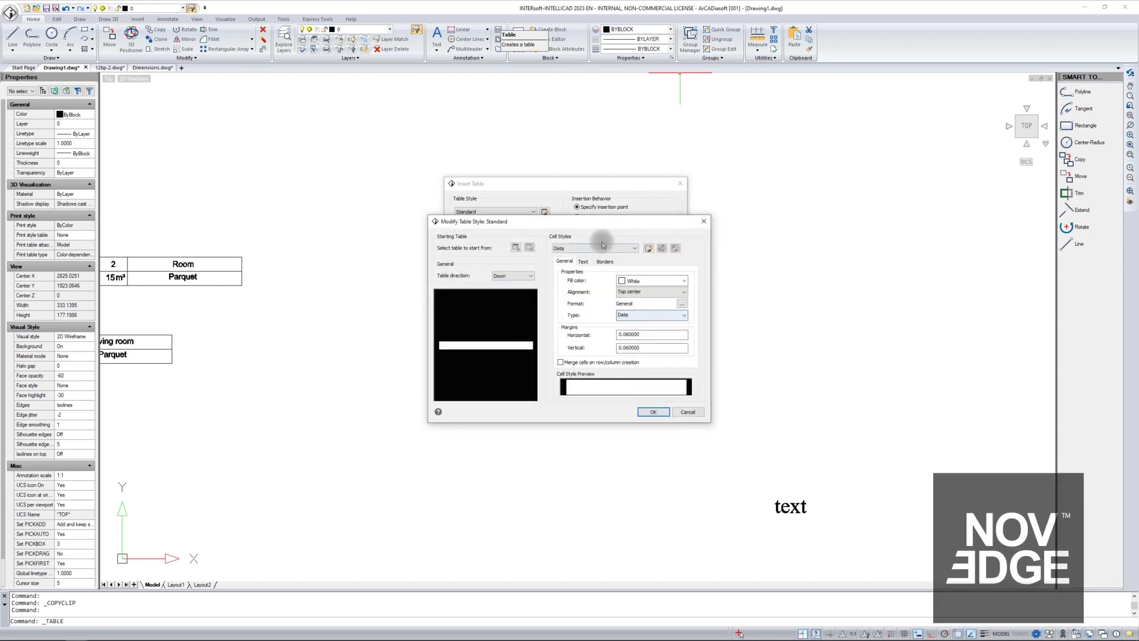
left_click_drag(604, 227, 597, 239)
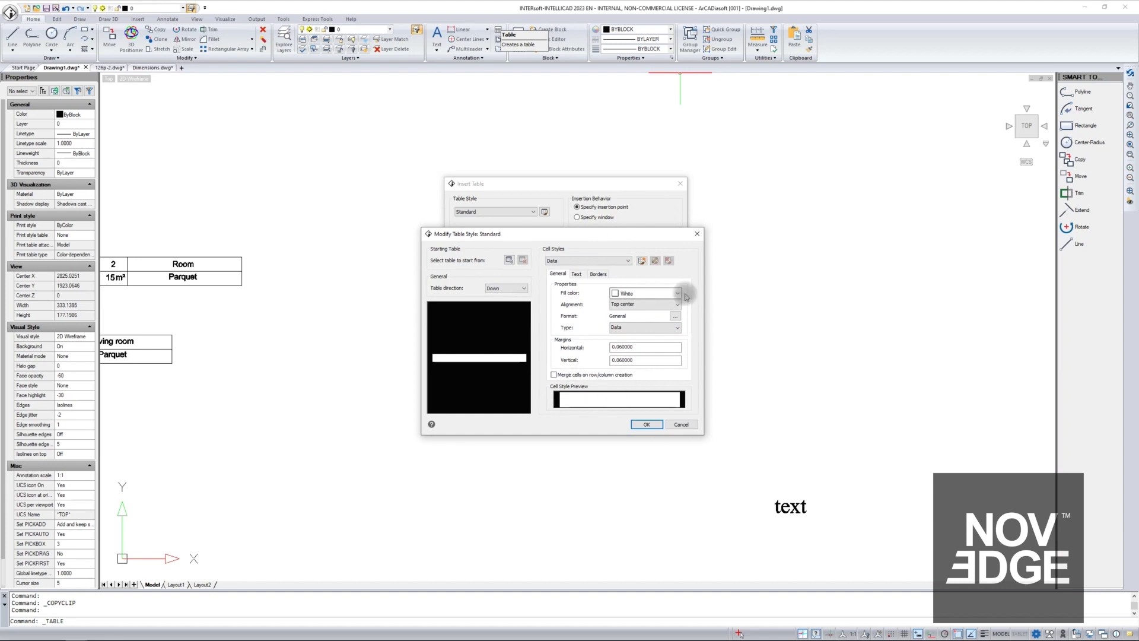
left_click(627, 263)
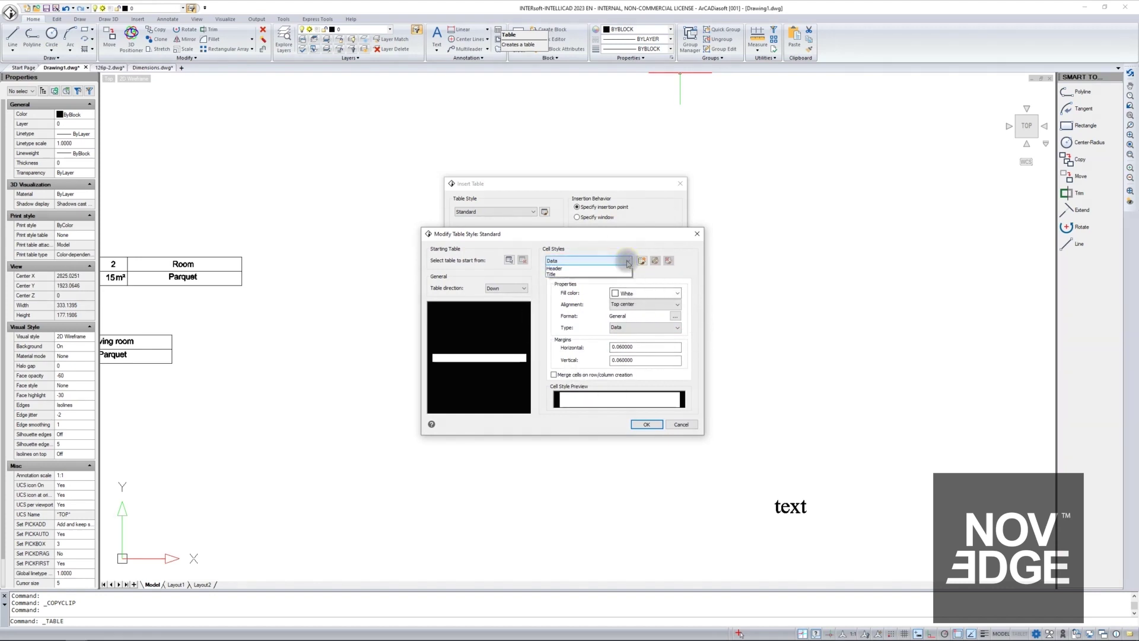
left_click(623, 269)
left_click(647, 293)
left_click(624, 304)
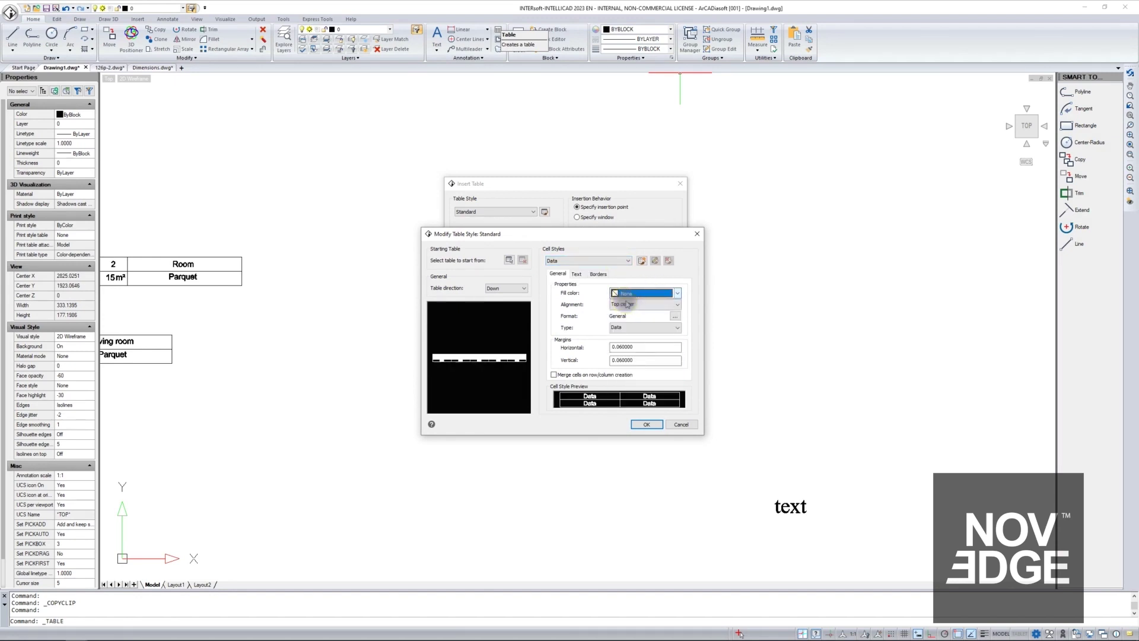
Set the fill color of the Header and Title cell styles to None.
left_click(610, 262)
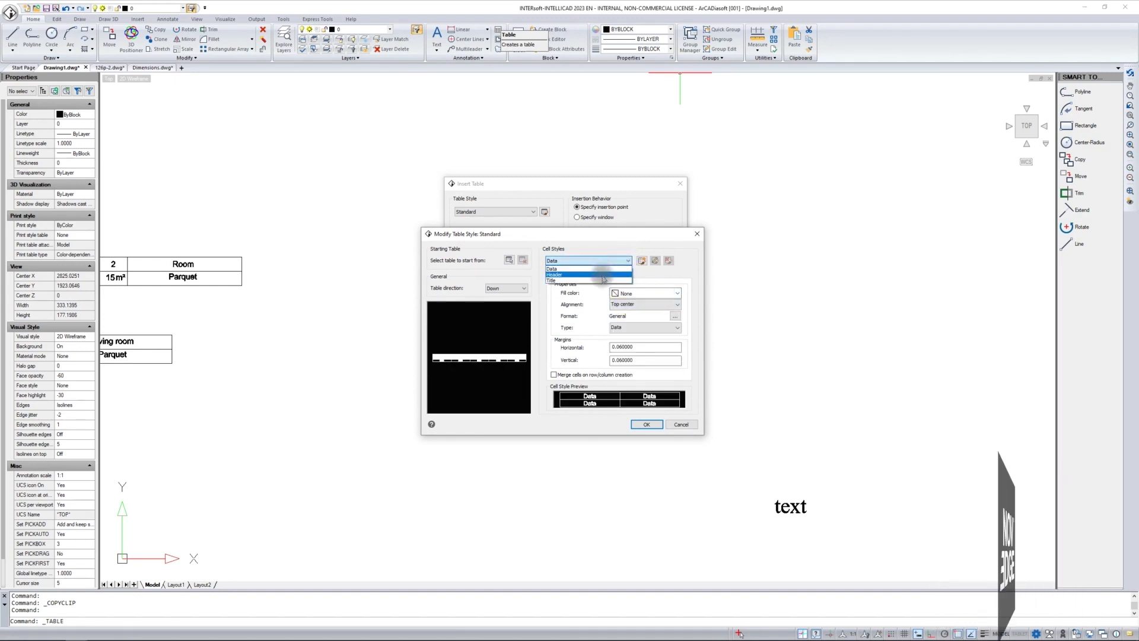
left_click(611, 274)
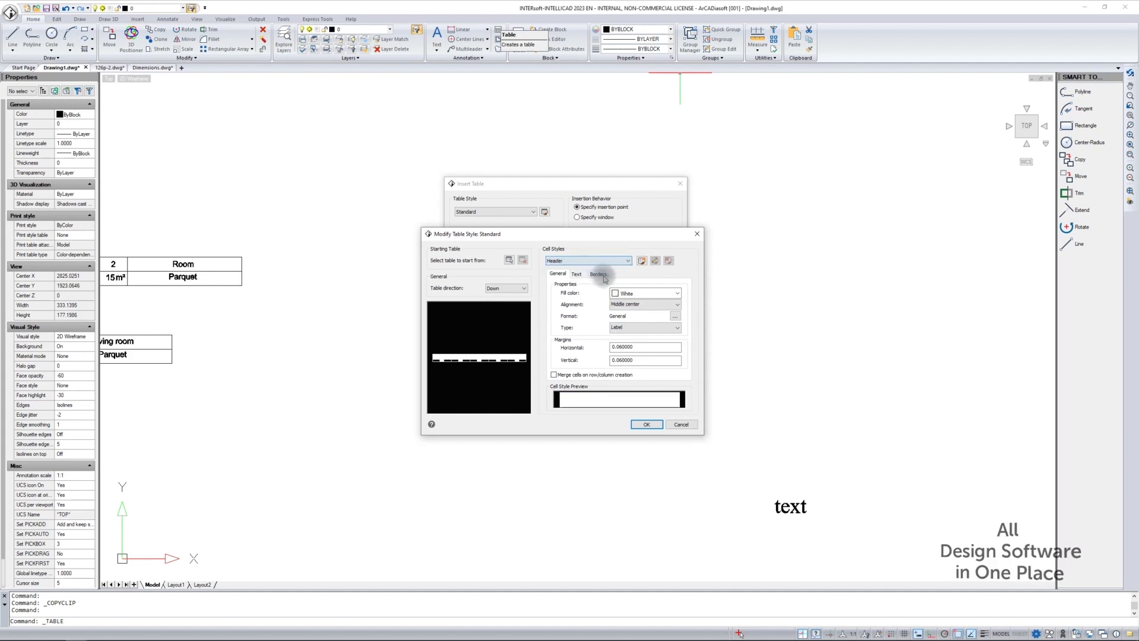
left_click(631, 295)
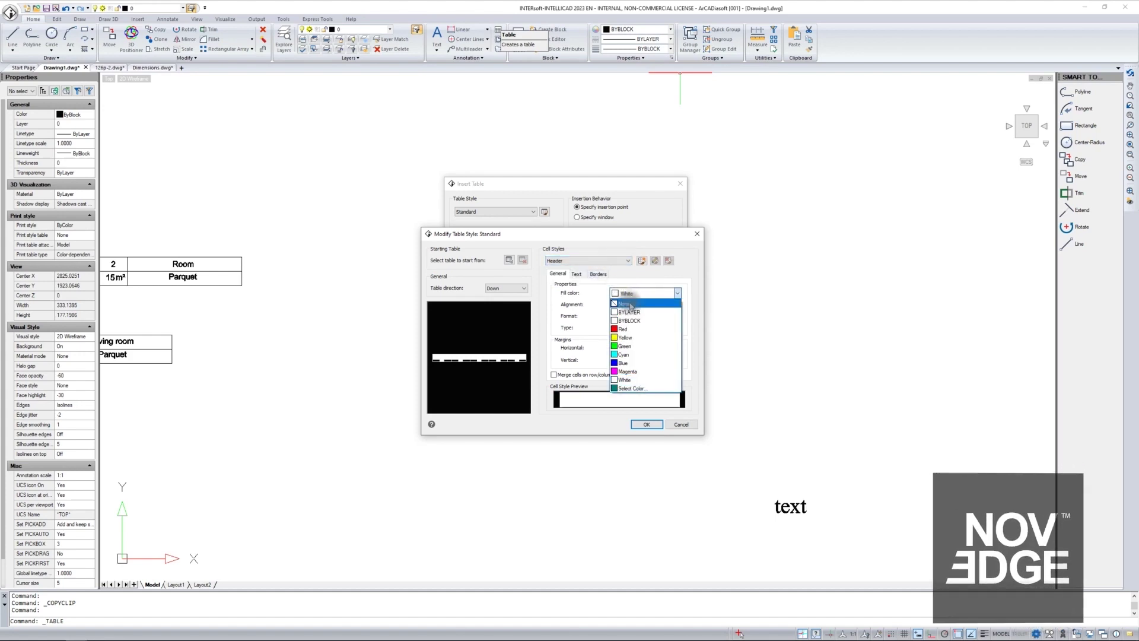
left_click(624, 304)
left_click(628, 261)
left_click(591, 284)
left_click(643, 293)
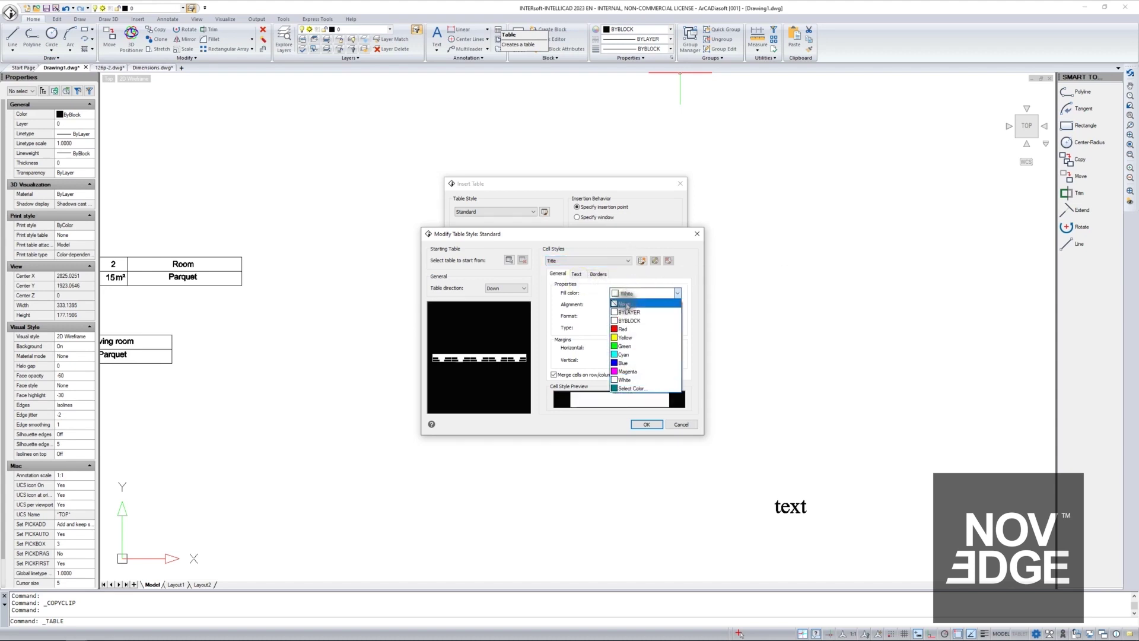
left_click(594, 325)
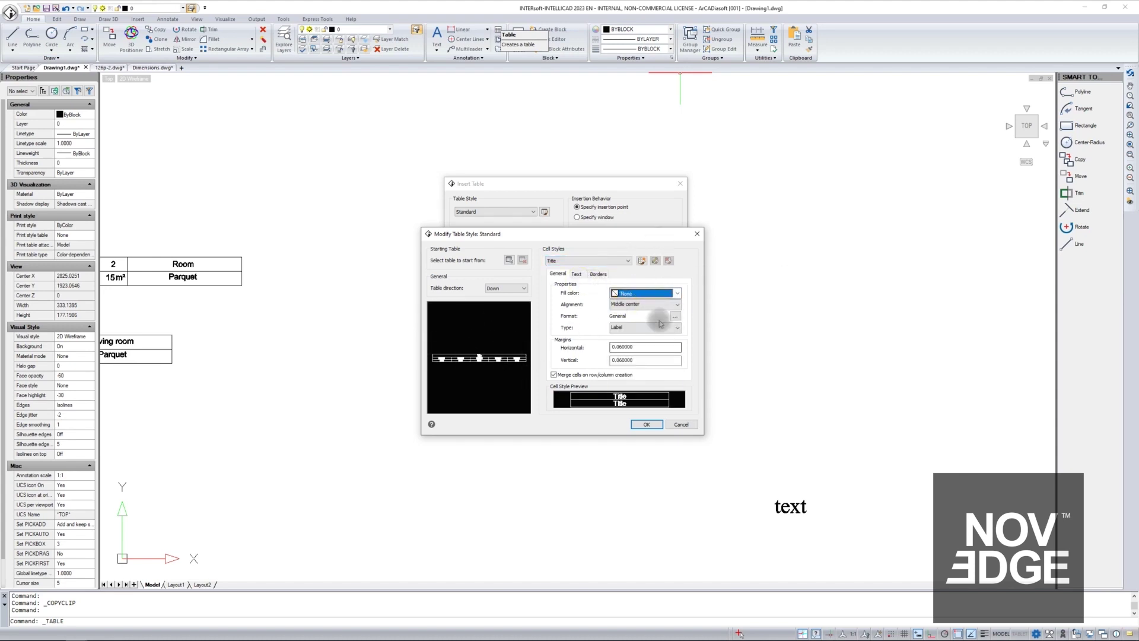
Set the horizontal and vertical margins of the Data cell style to 1.
left_click(630, 261)
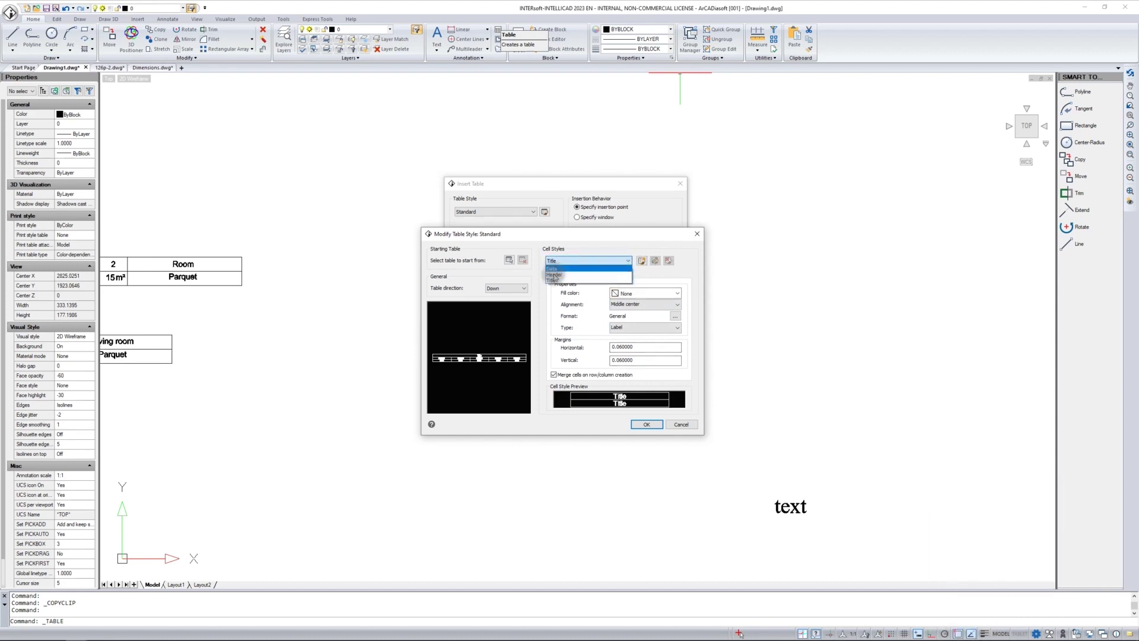
left_click(588, 270)
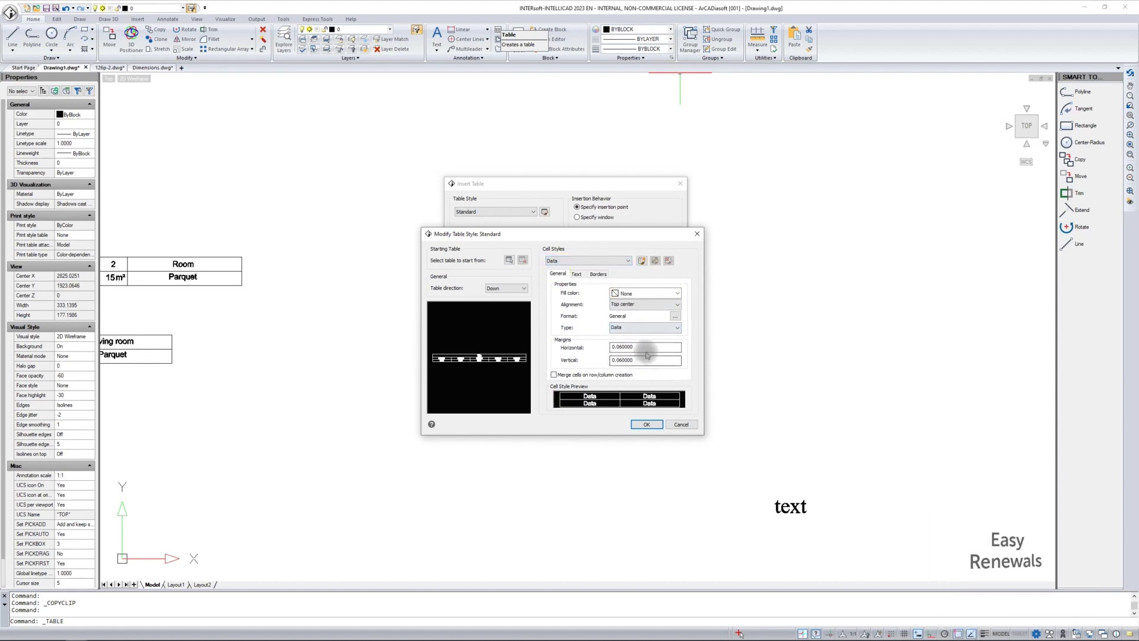
left_click_drag(646, 348, 596, 350)
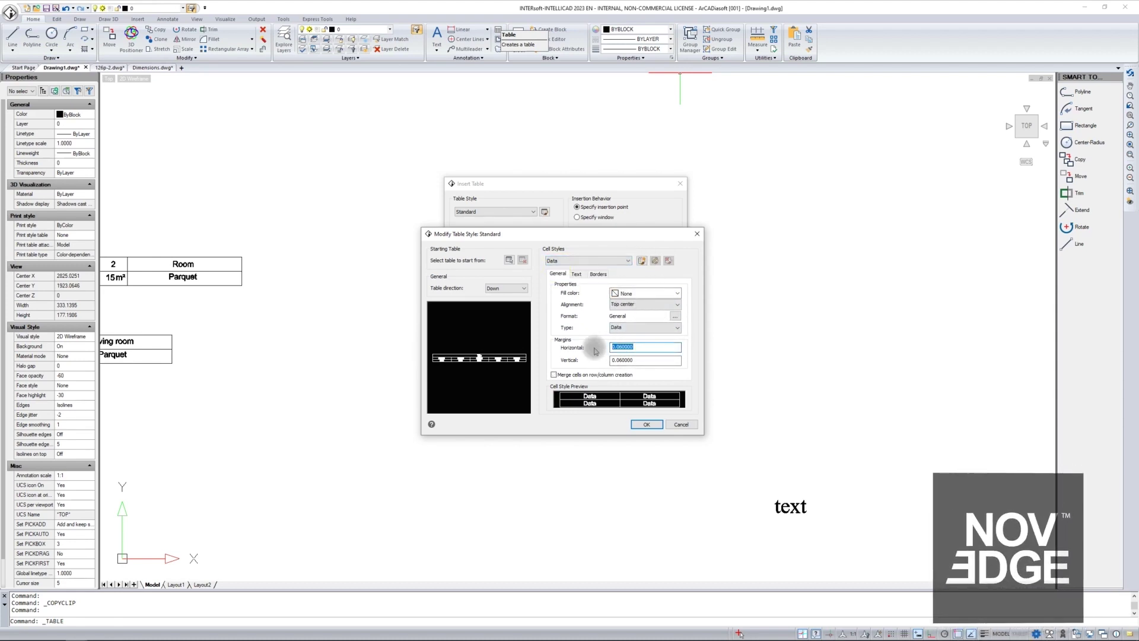
type("11")
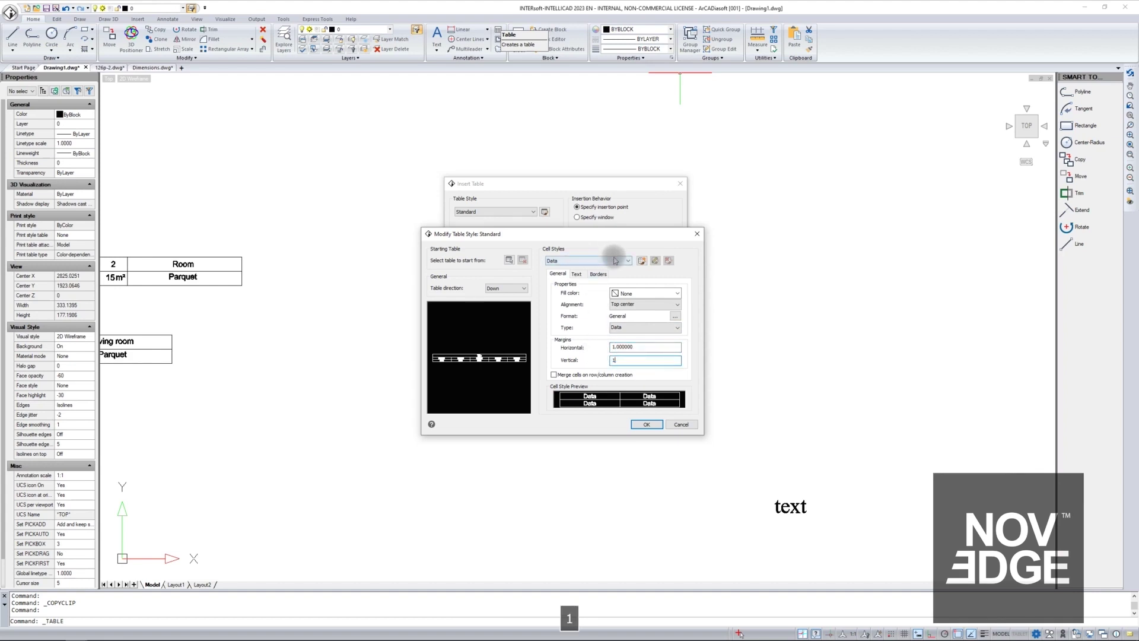
Set the horizontal and vertical margins of the Header cell style to 1.
left_click(628, 261)
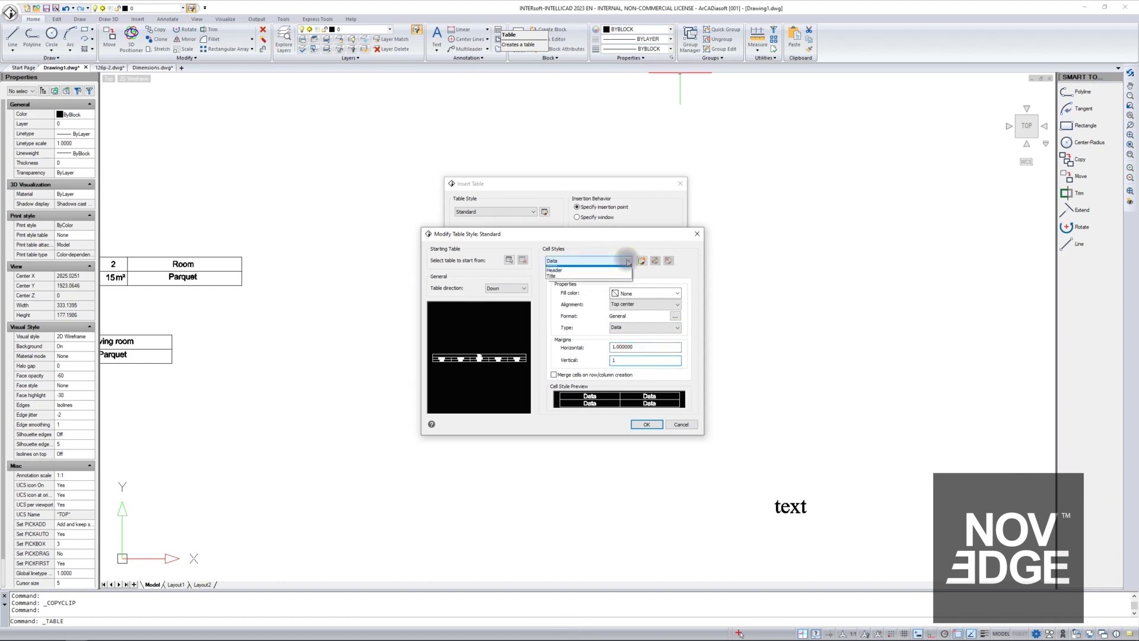
left_click(562, 274)
double_click(646, 346)
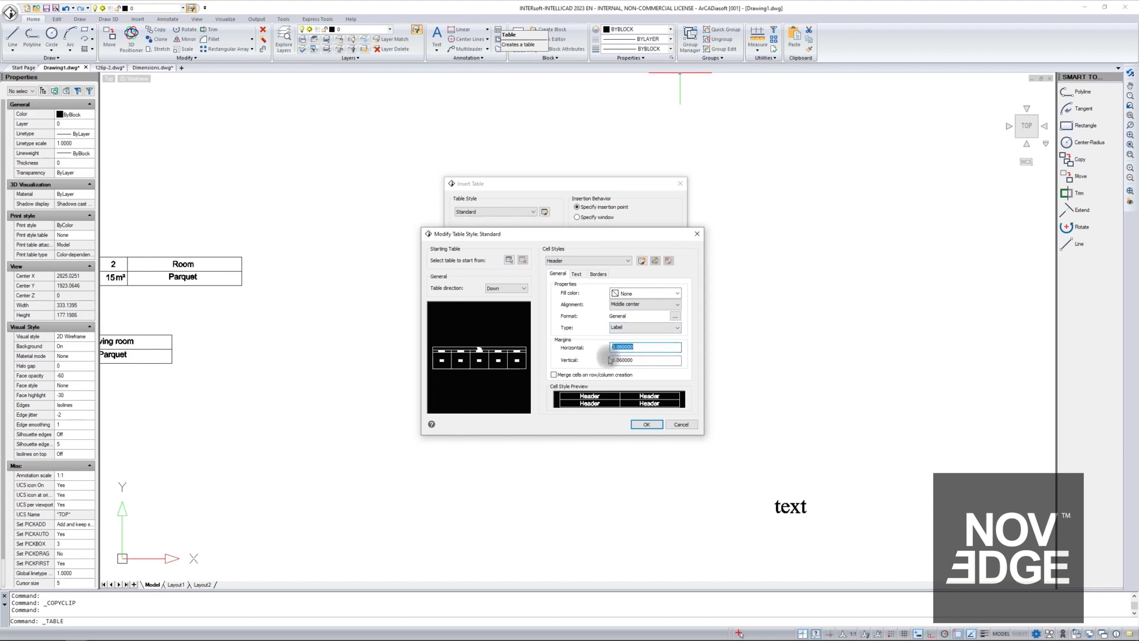
type("1")
key("Tab")
Set the Title cell style's horizontal and vertical margins to 2 and accept the modified Standard table style.
left_click(627, 261)
left_click(587, 282)
double_click(646, 346)
type("2")
key("Tab")
type("2")
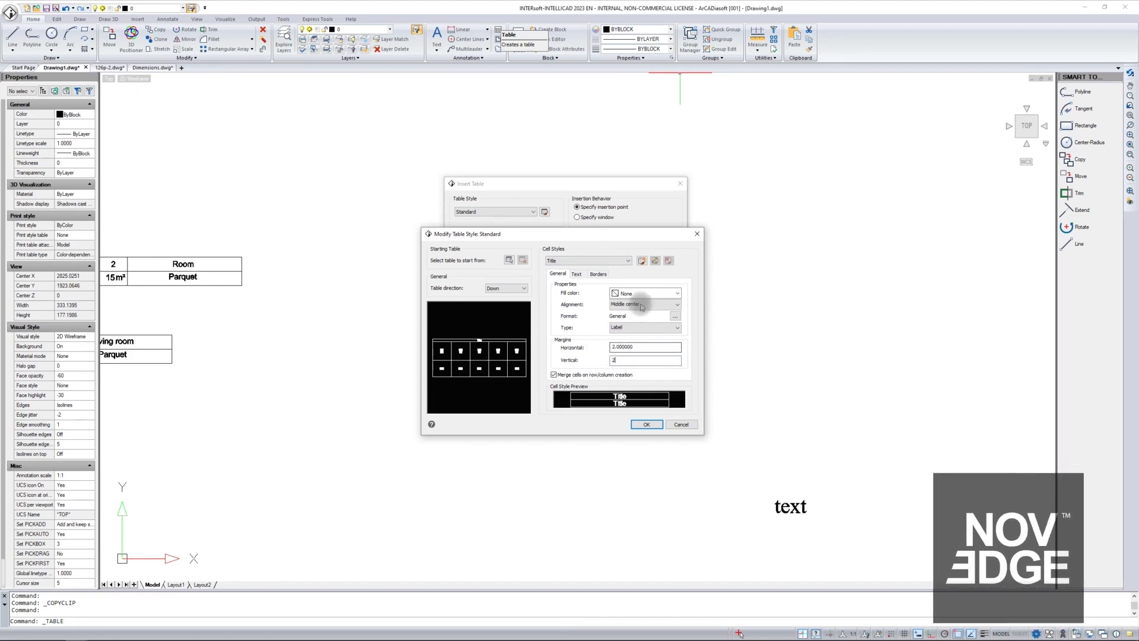
left_click(677, 304)
left_click(677, 305)
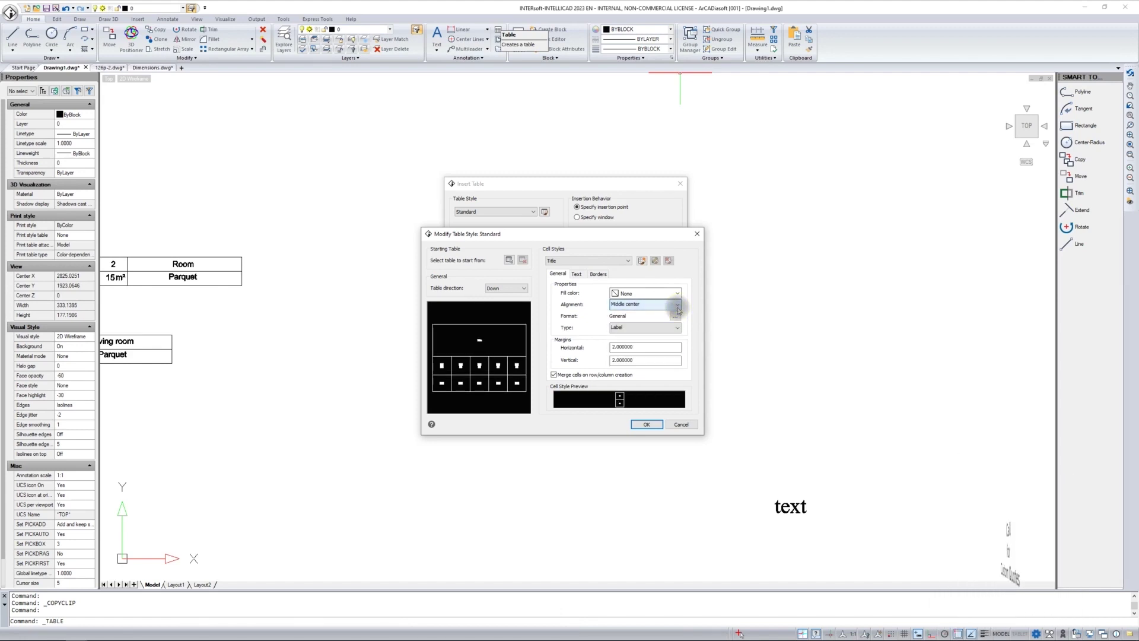
left_click(647, 425)
left_click(663, 387)
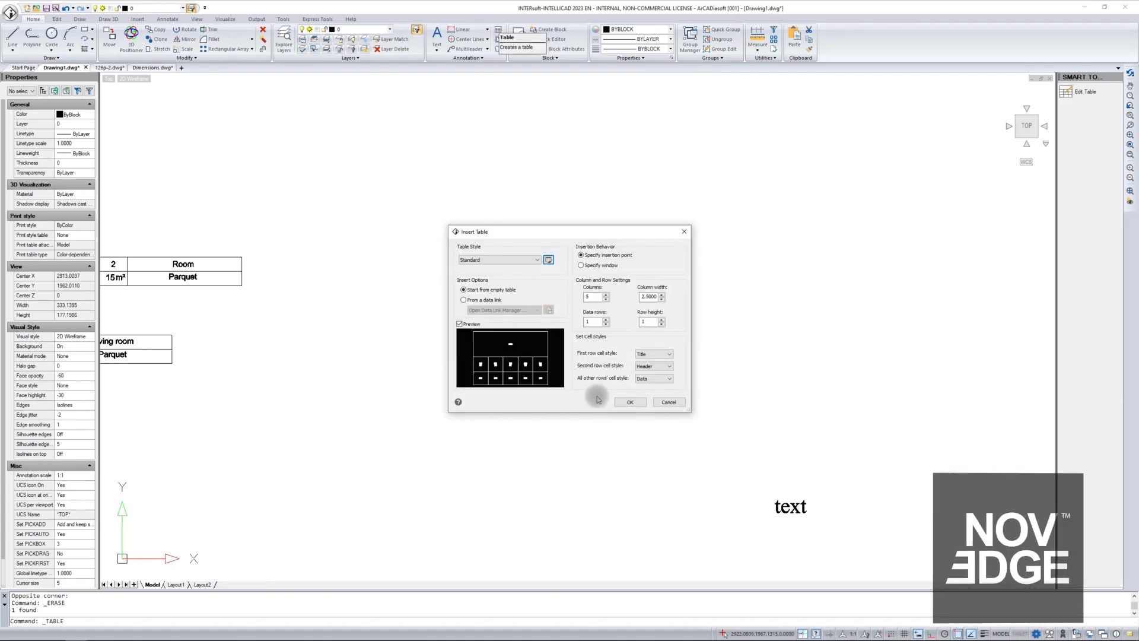
Insert a table with 5 columns, column width 30, 2 data rows and row height 4 in the empty area beside the room tables.
double_click(582, 297)
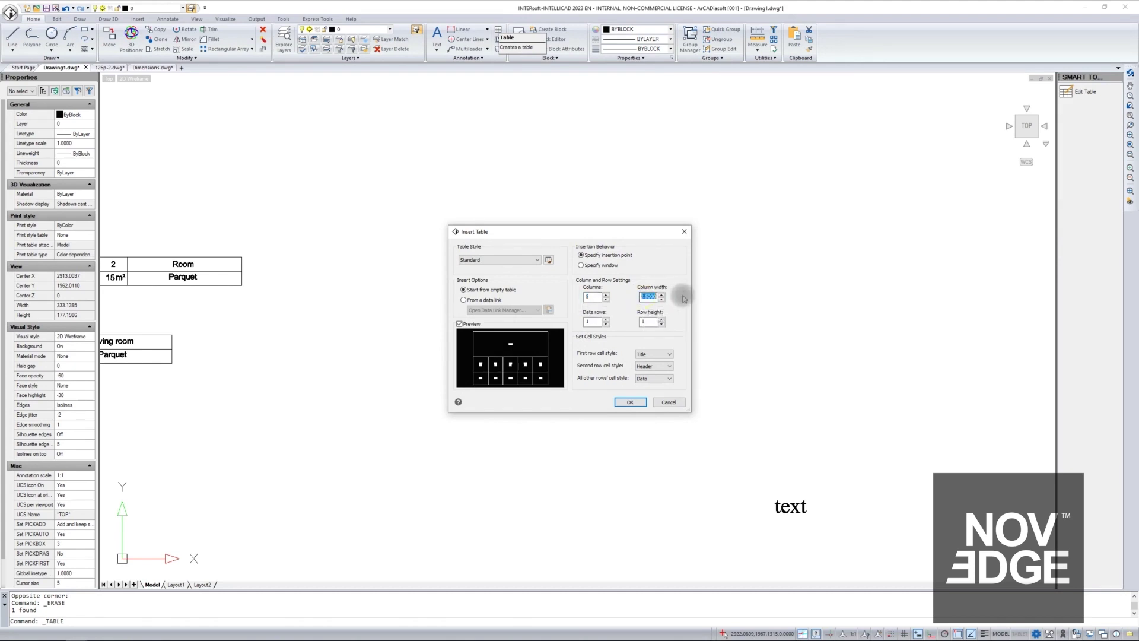
type("30")
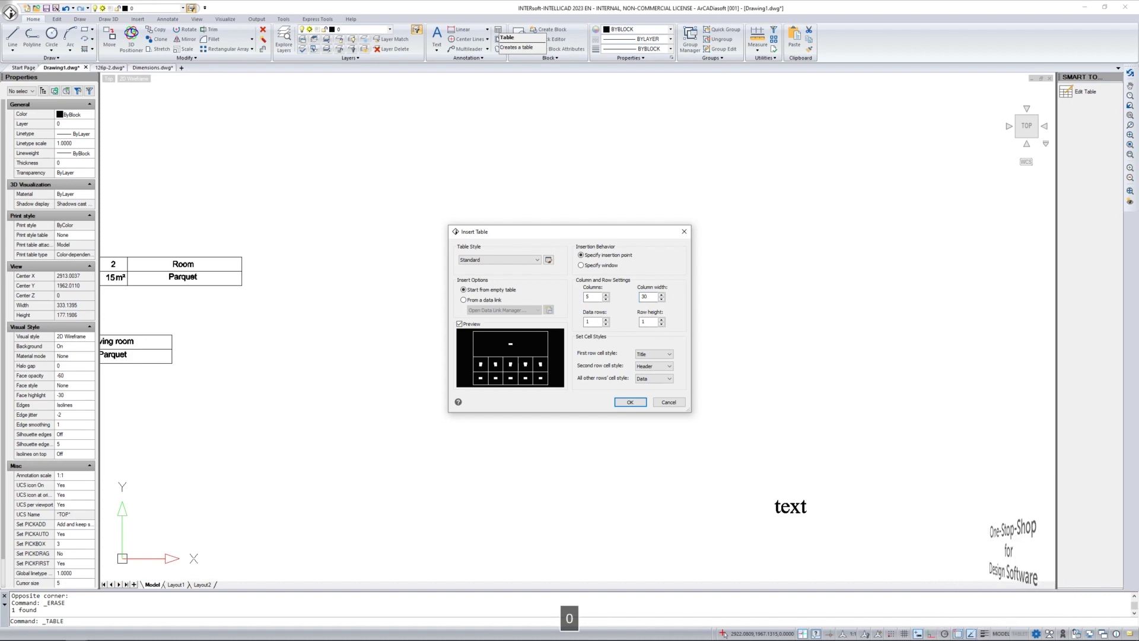
double_click(584, 322)
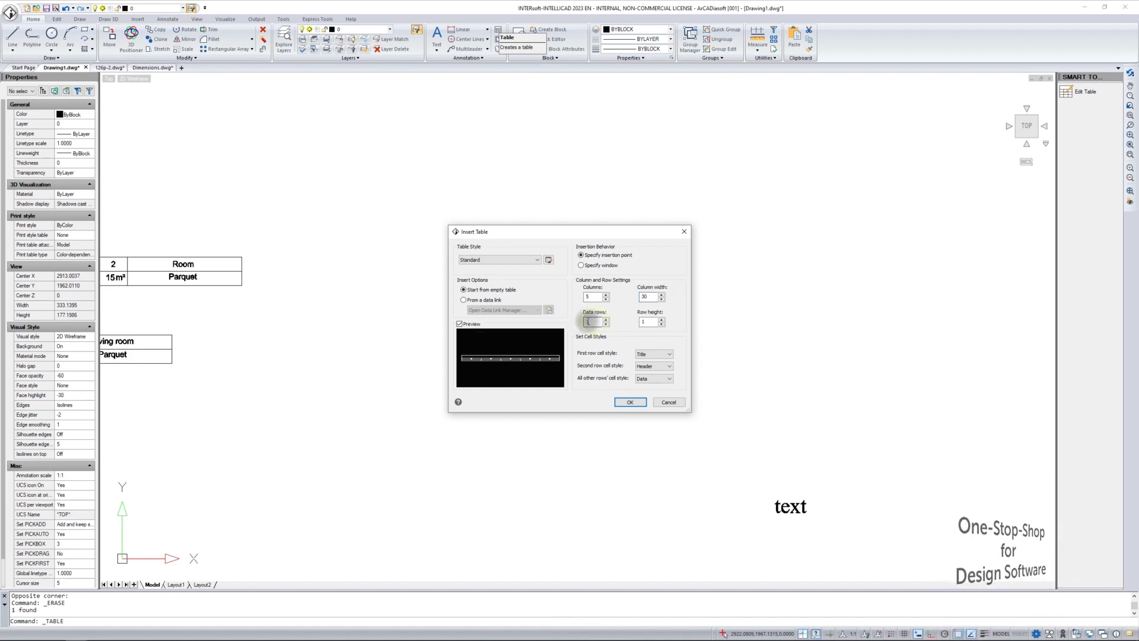
type("2")
key("Tab")
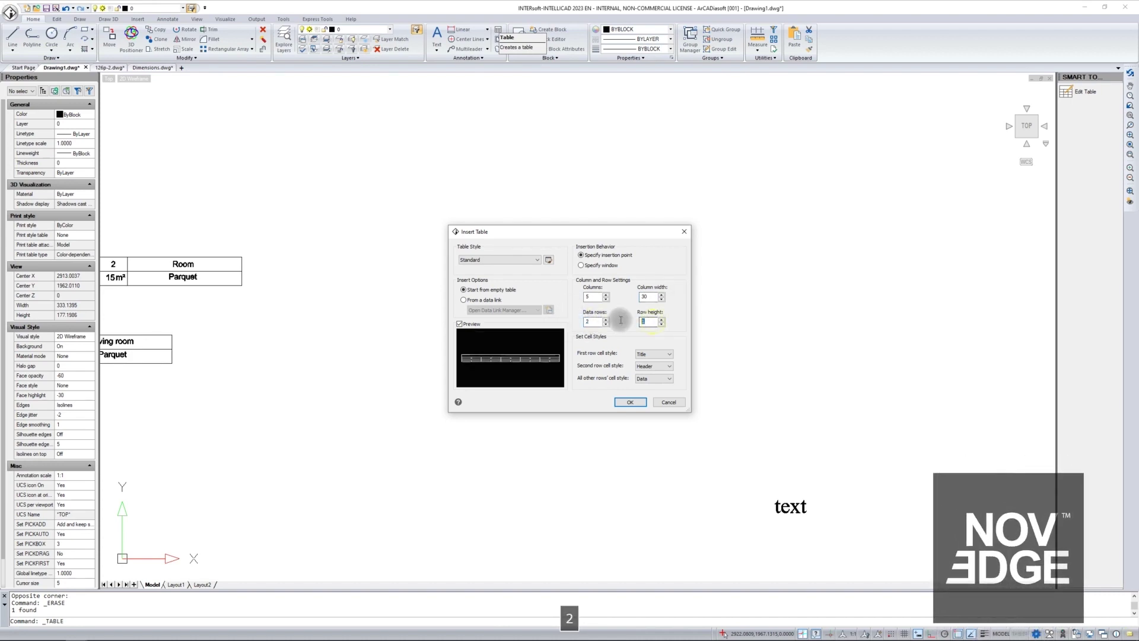
type("4")
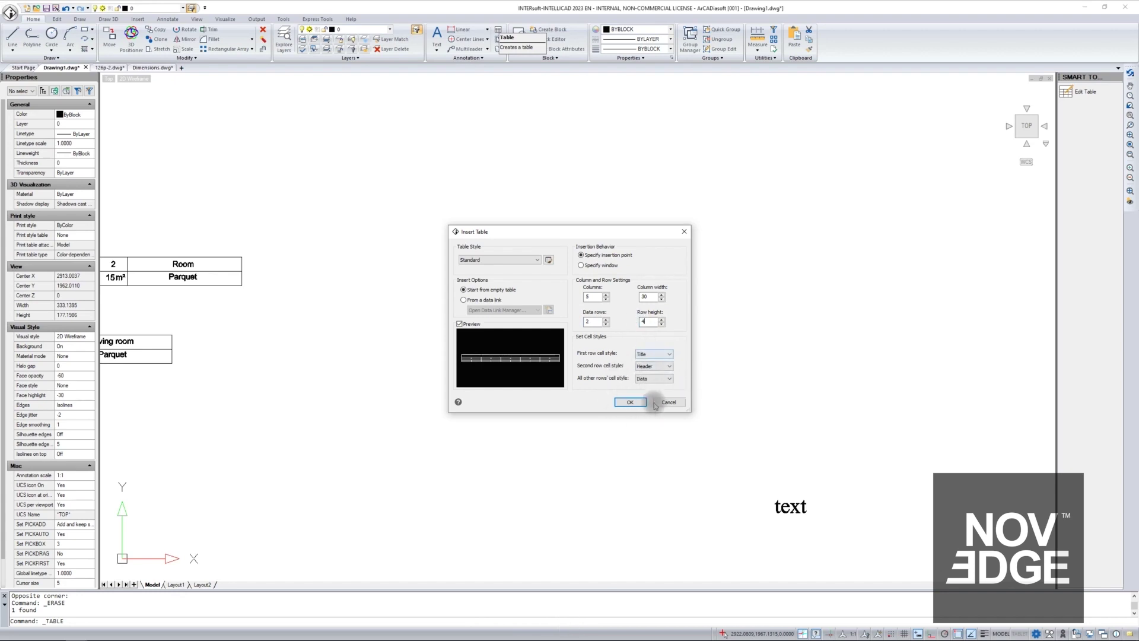
left_click(635, 403)
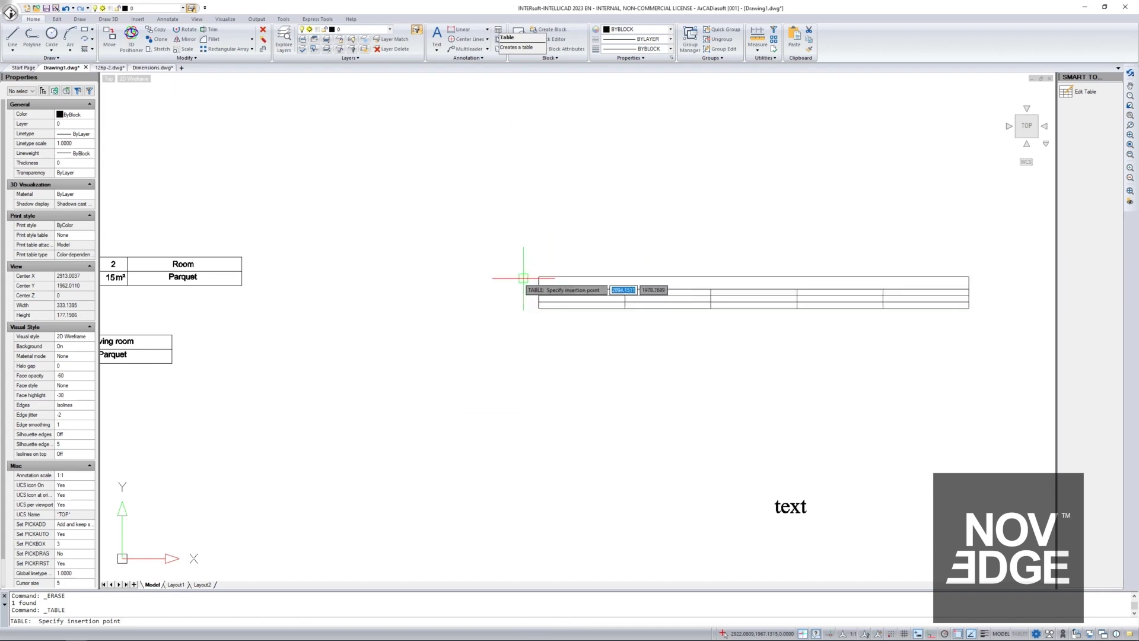
left_click(381, 272)
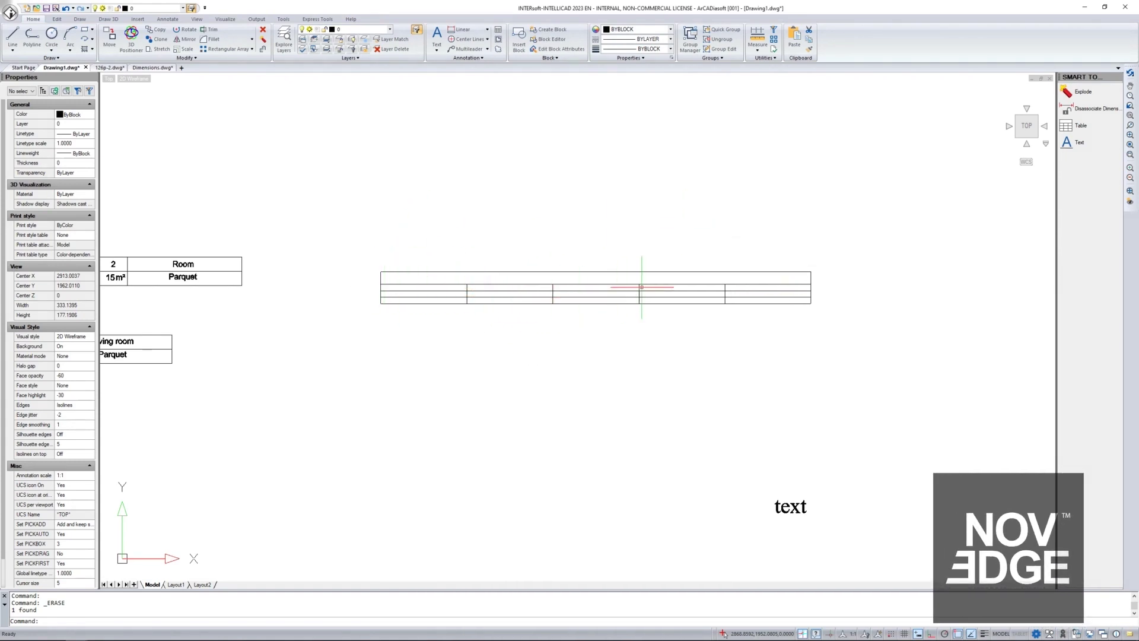
Enter "Text" in the new table's title cell and apply the Style1 text style to it.
left_click(601, 271)
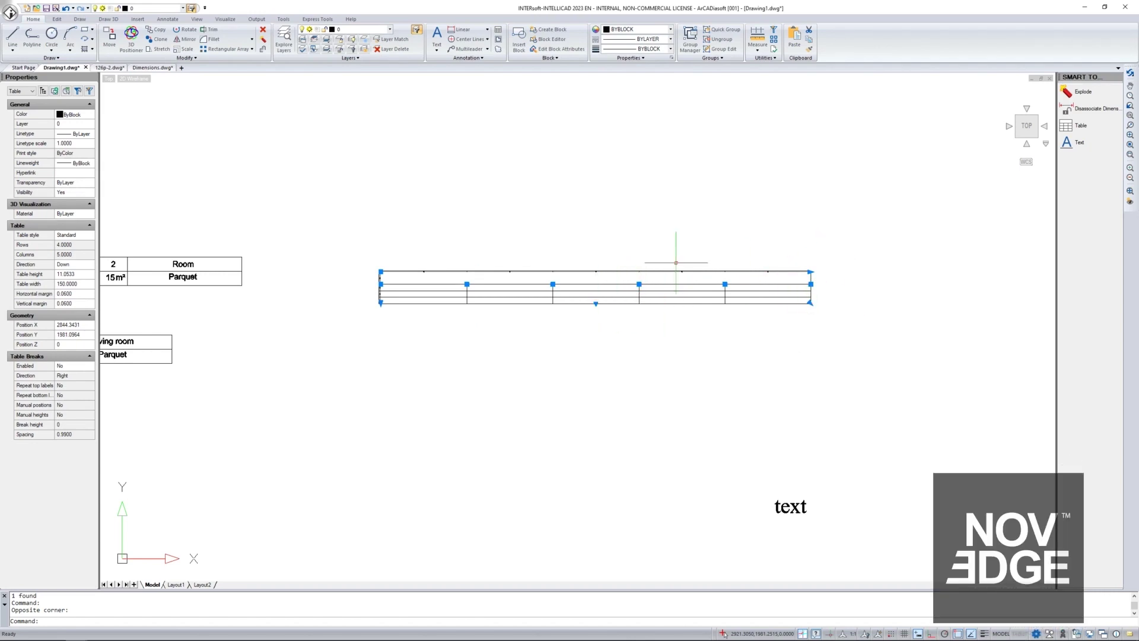
double_click(608, 276)
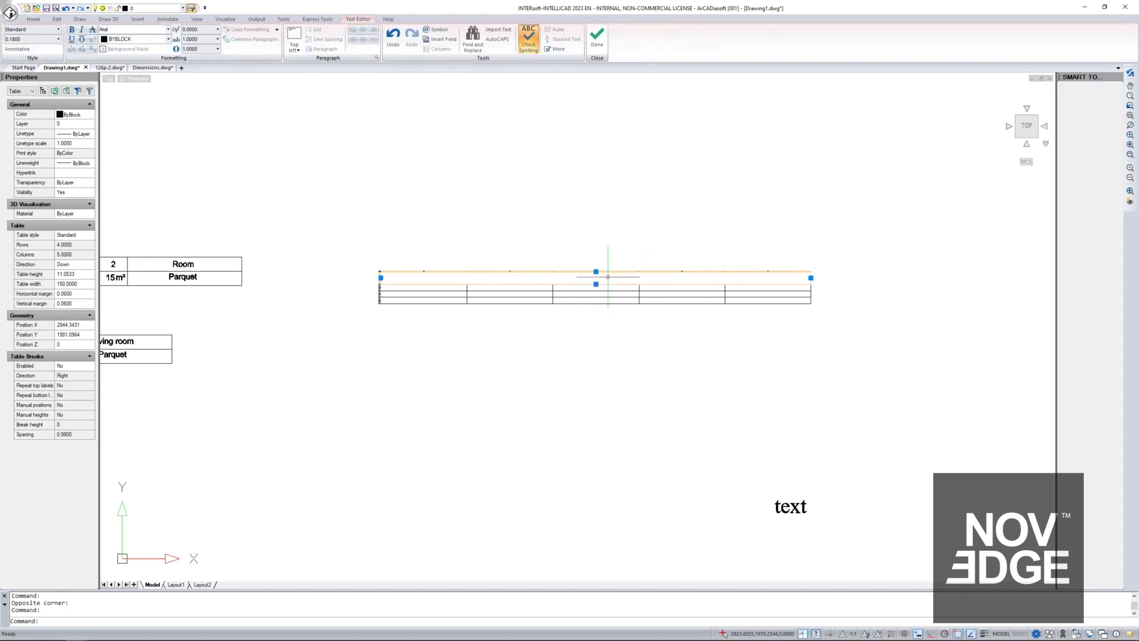
type("Text")
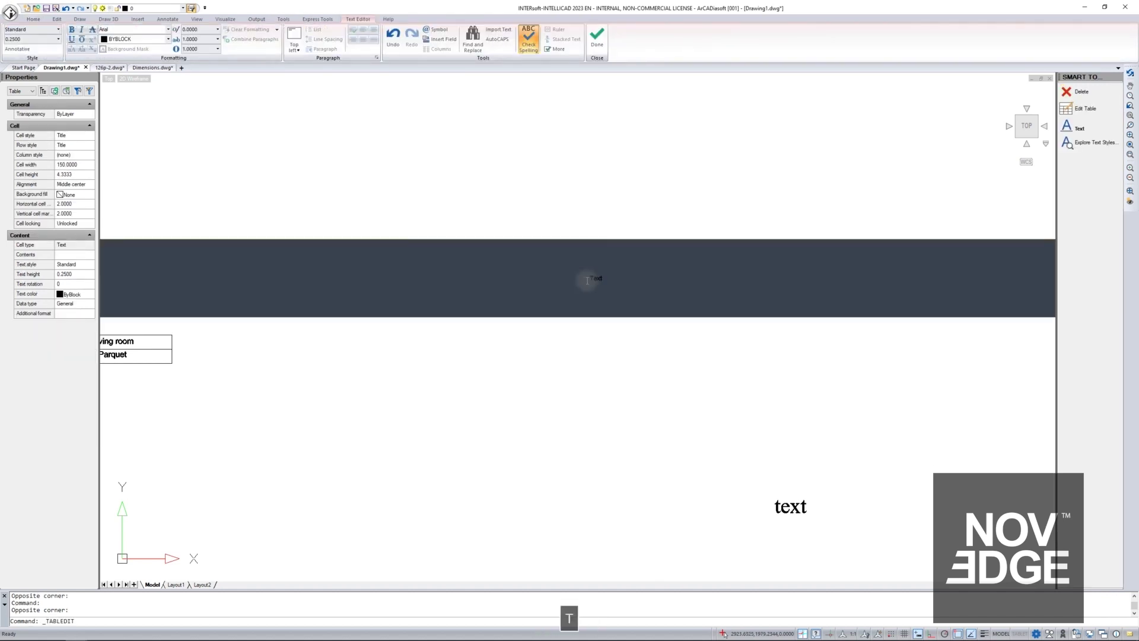
left_click(57, 31)
left_click(13, 46)
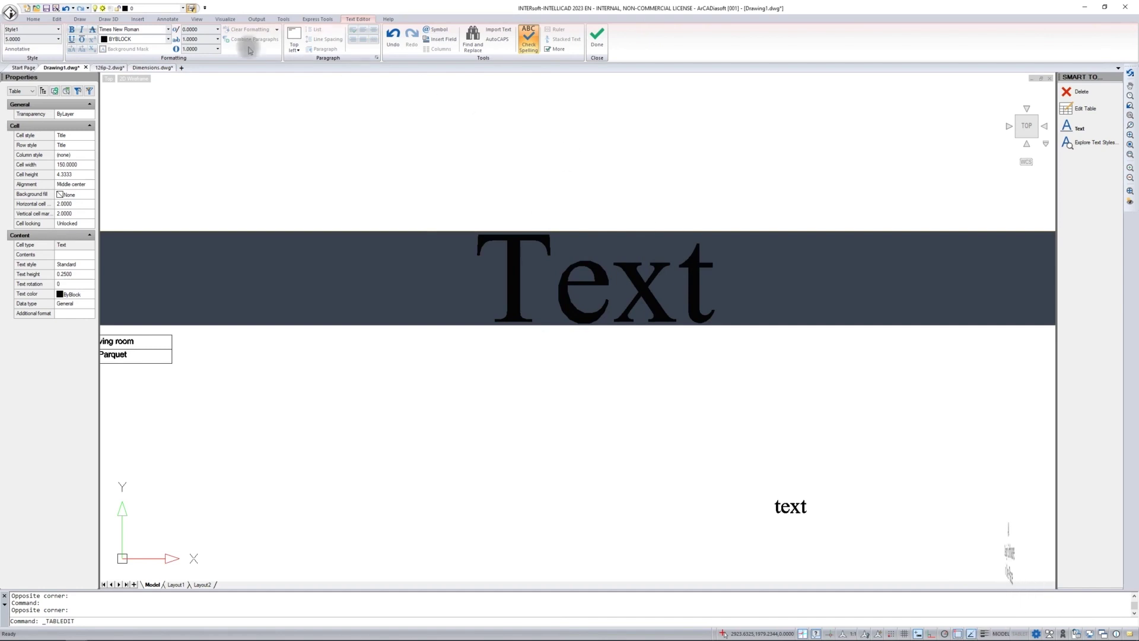
key("Return")
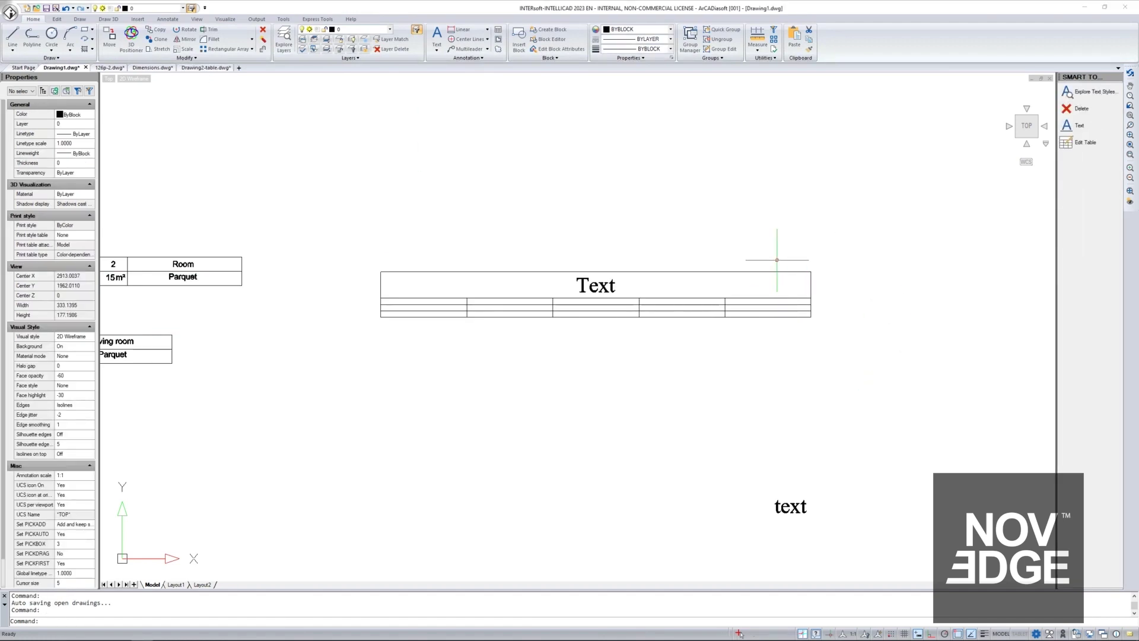
Merge header cells A2 and B2 of the new table into one cell.
left_click(473, 305)
left_click(445, 300)
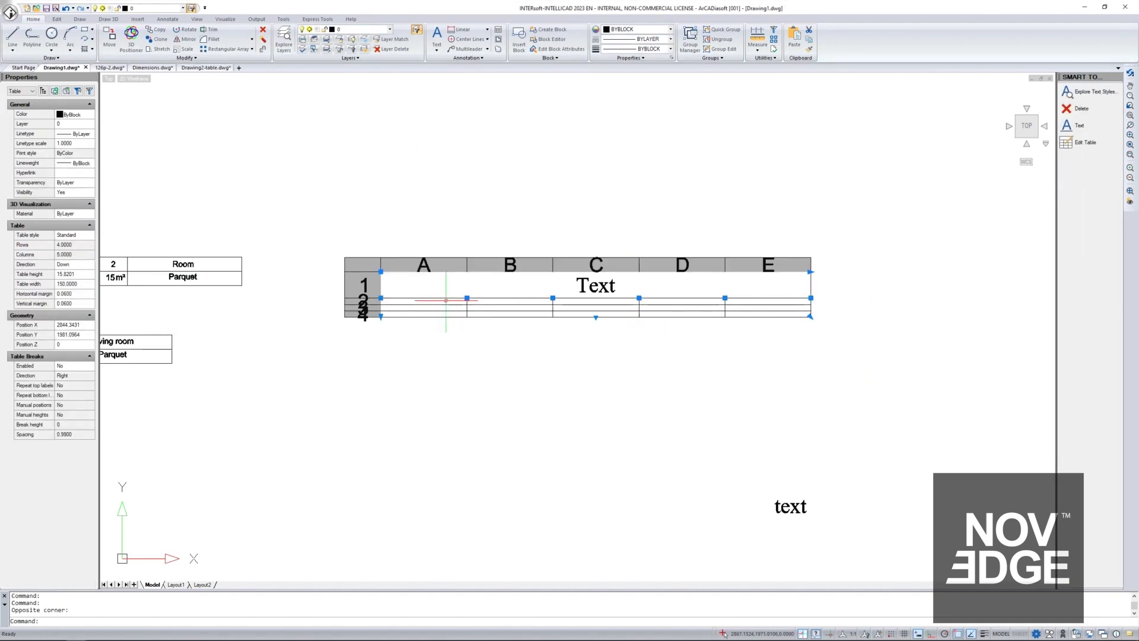
left_click(425, 308)
left_click(477, 300)
left_click_drag(477, 301, 448, 303)
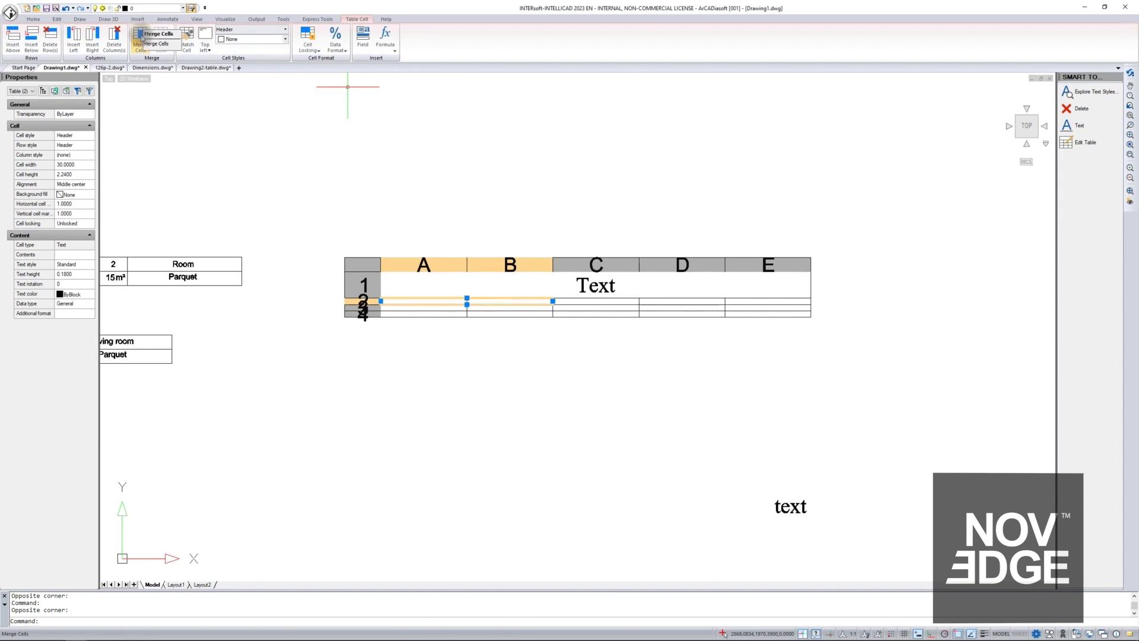
left_click(139, 36)
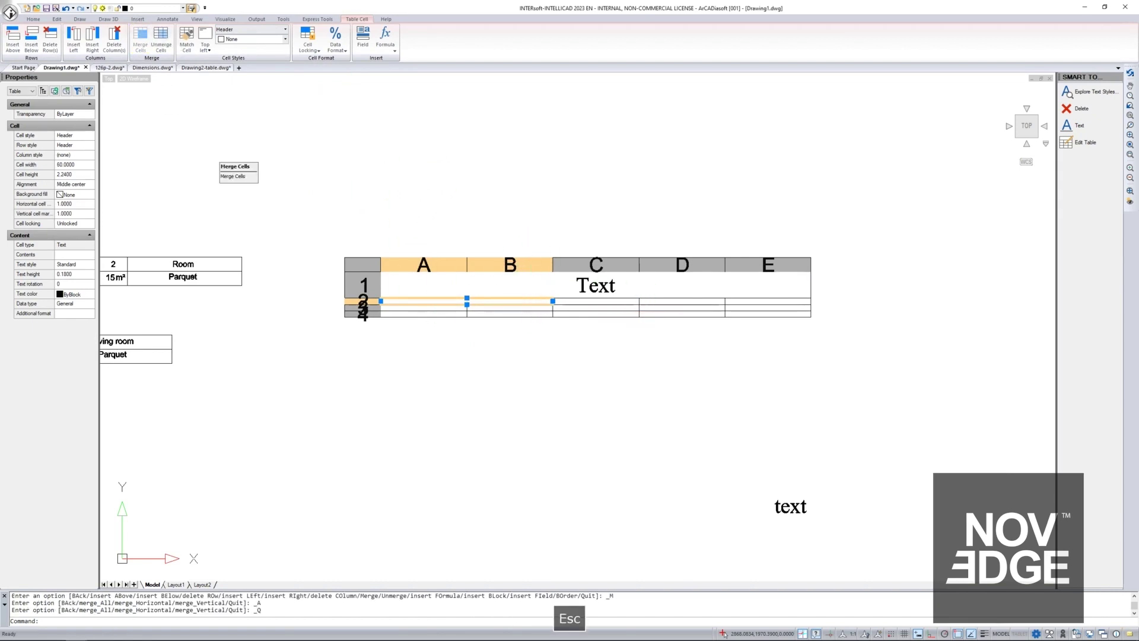
key("Escape")
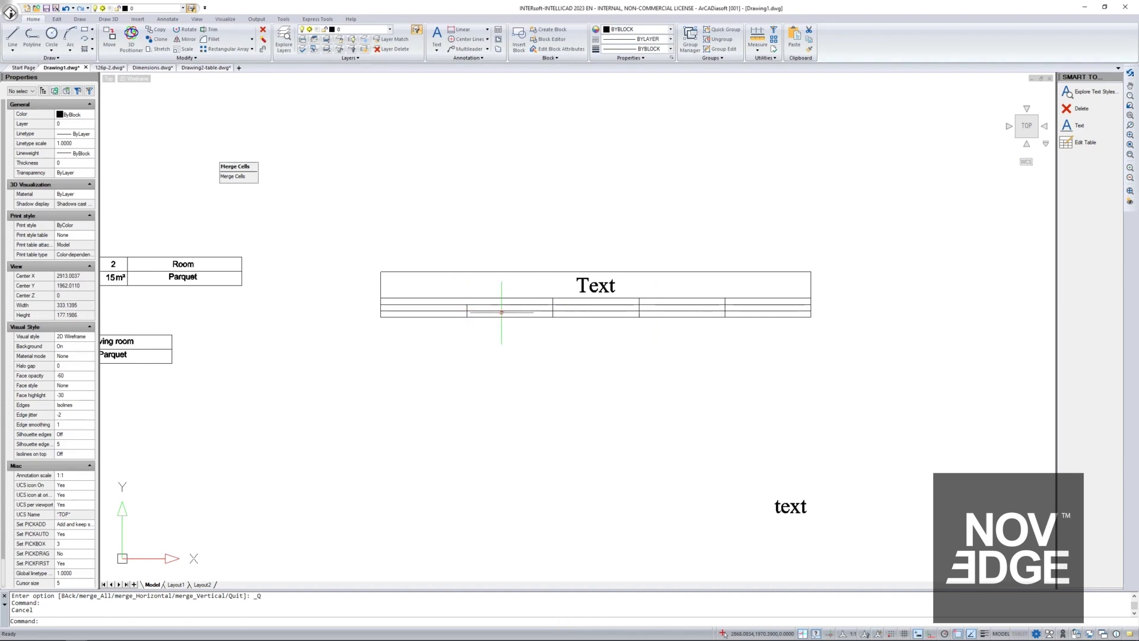
Merge cells E2 to E4 in the table's last column.
left_click_drag(492, 306, 541, 321)
key("Escape")
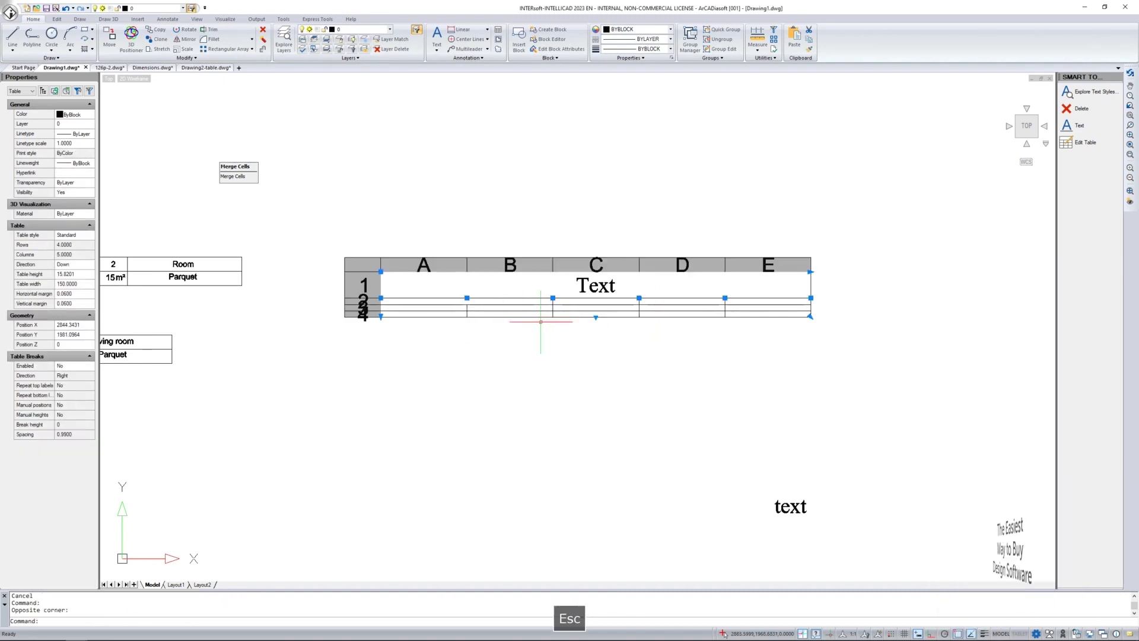
left_click(740, 290)
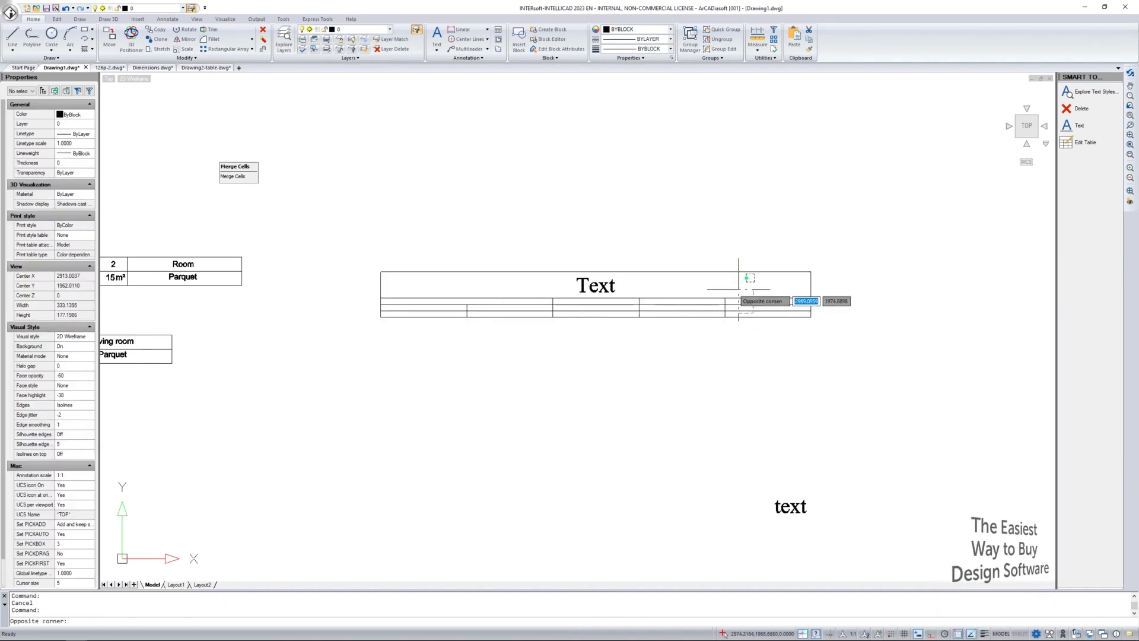
left_click(736, 299)
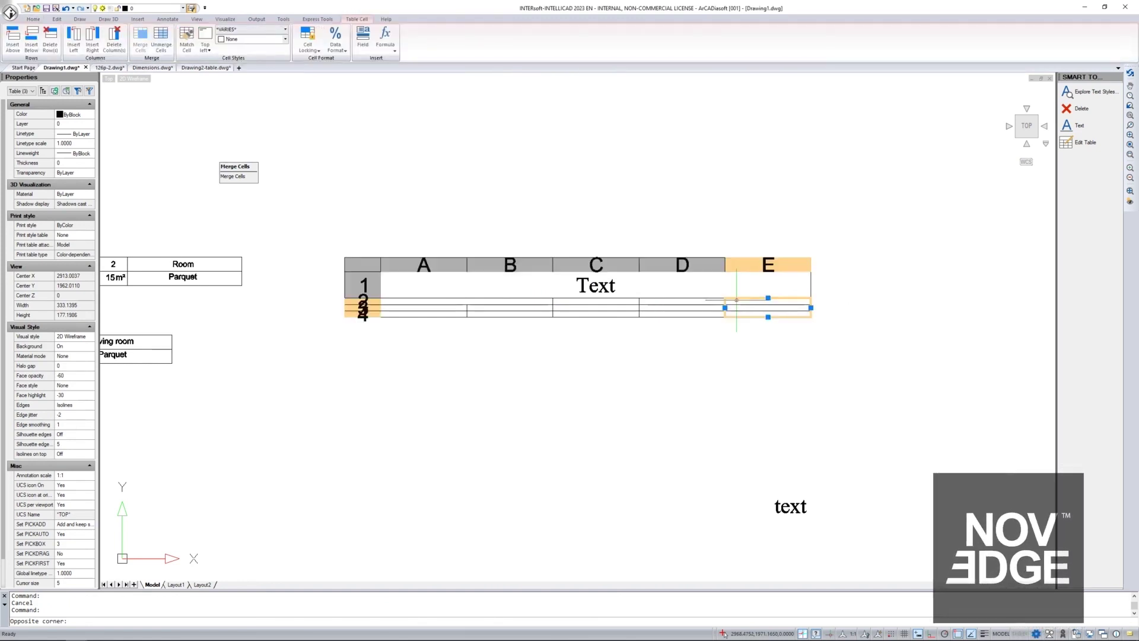
left_click(140, 36)
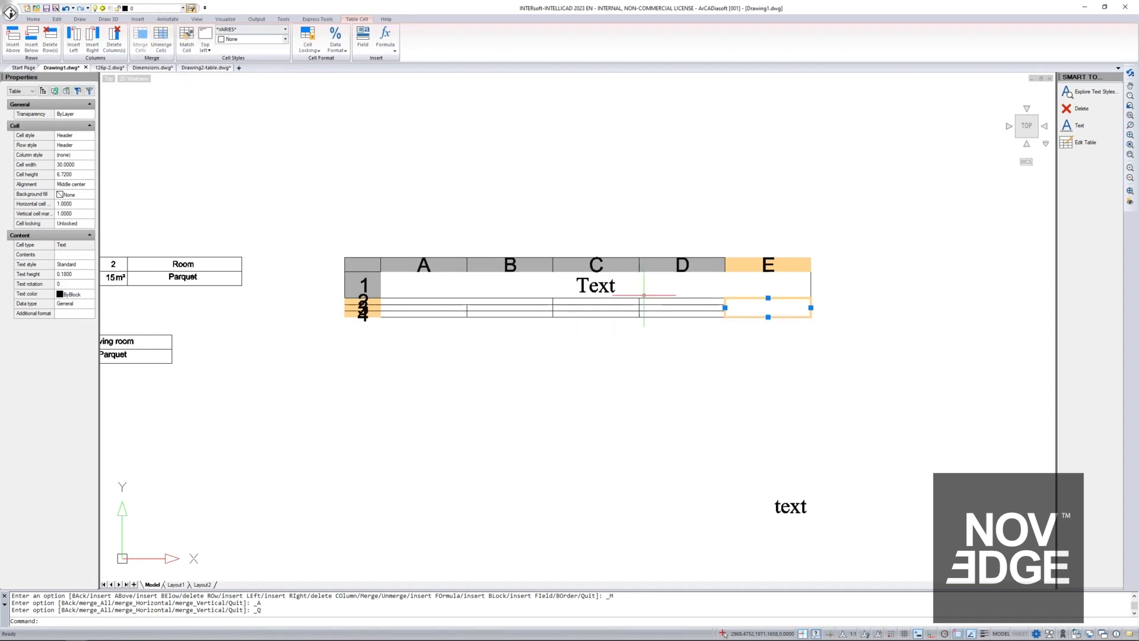
key("Escape")
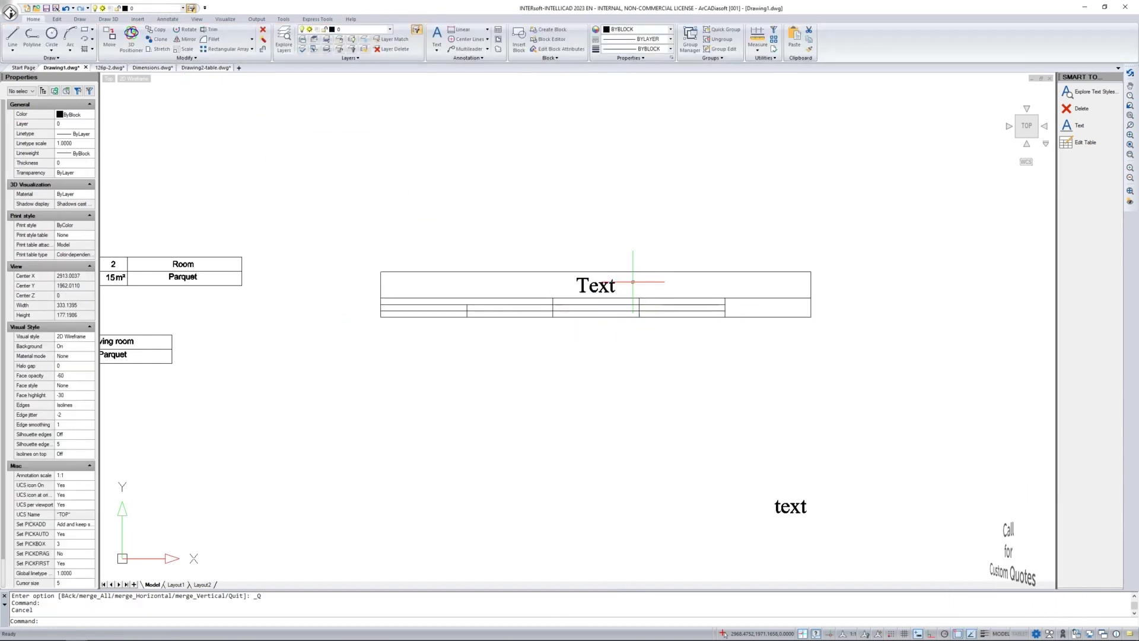
Select header cell C2, the title cell and data cell B3 in turn to review their cell editing options.
left_click(587, 301)
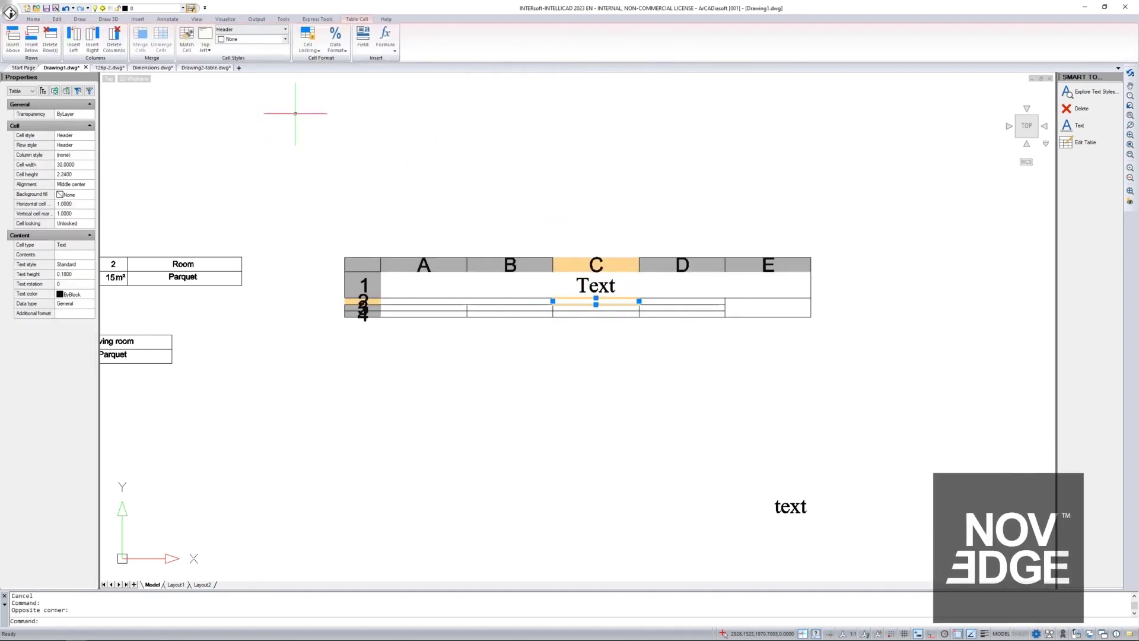
key("Escape")
key("Escape")
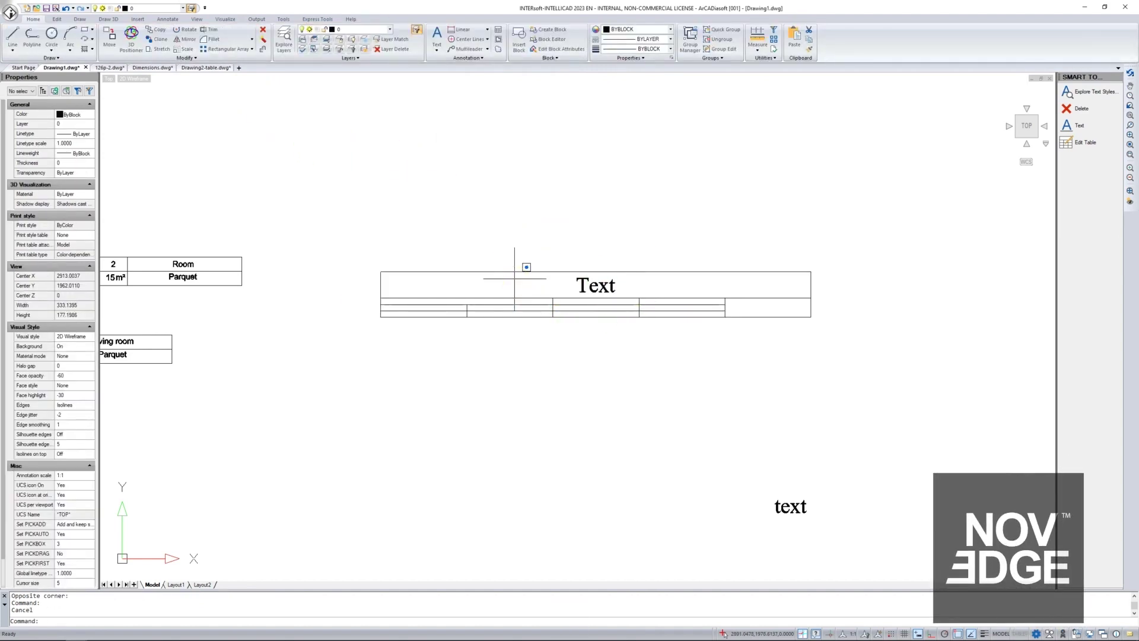
left_click(484, 285)
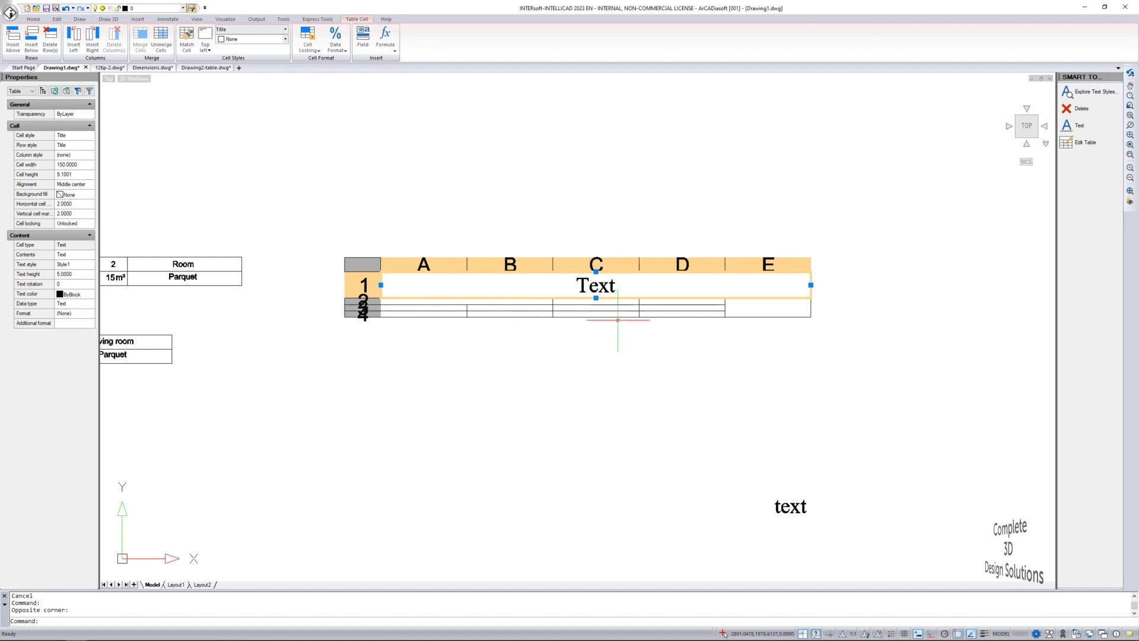
key("Escape")
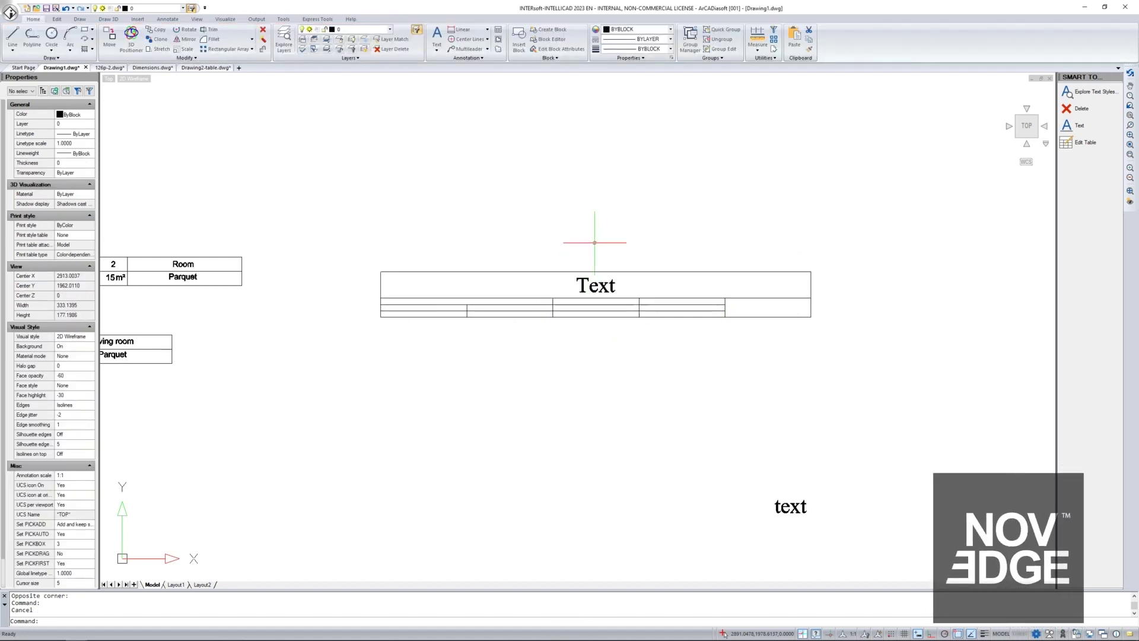
left_click(510, 307)
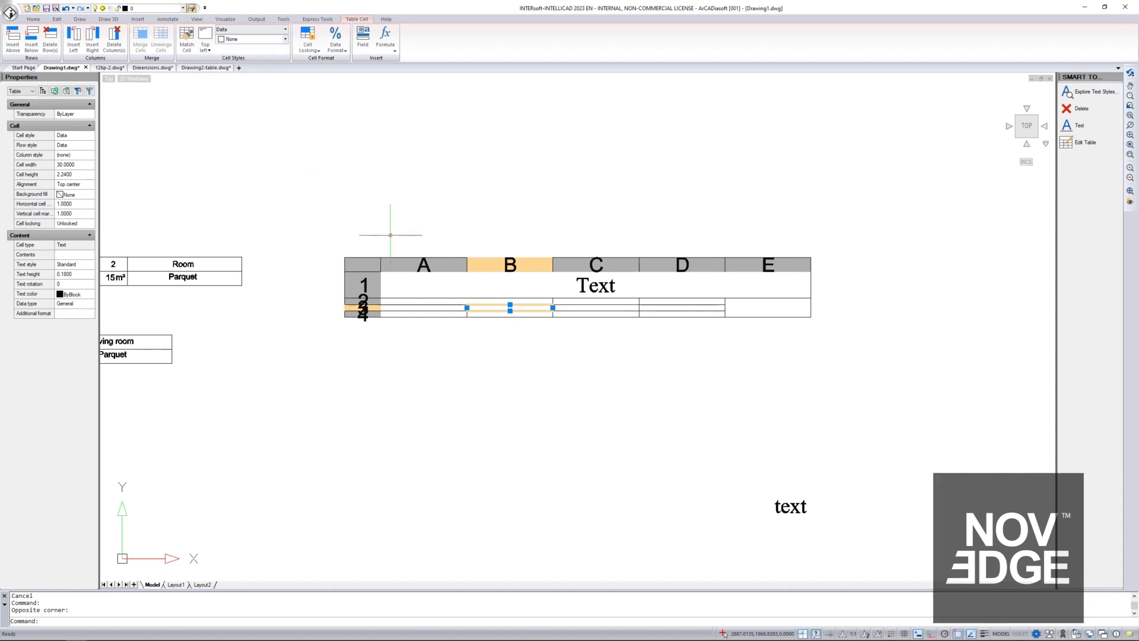
Enter "Date" in the merged cell of the new table's last column and align the text top left.
key("Escape")
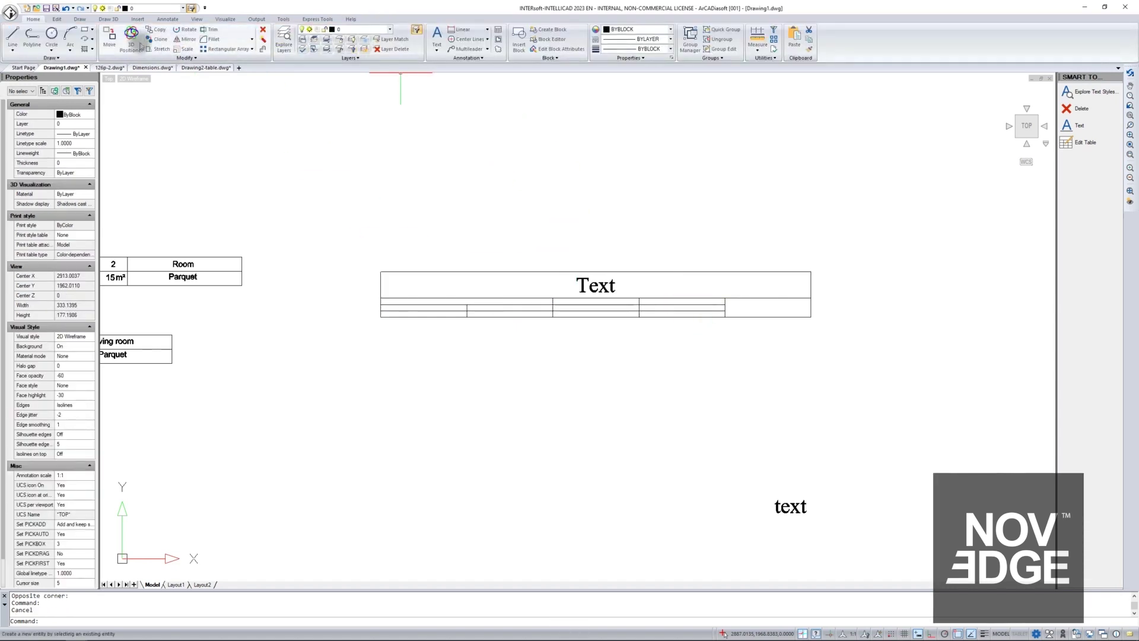
double_click(763, 306)
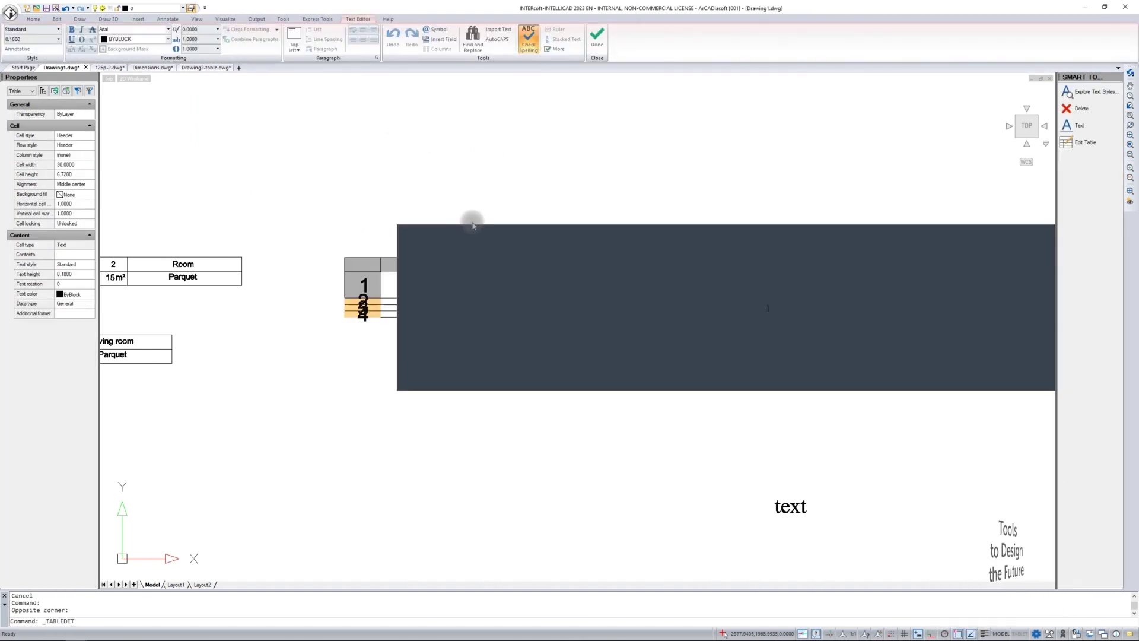
type("Date")
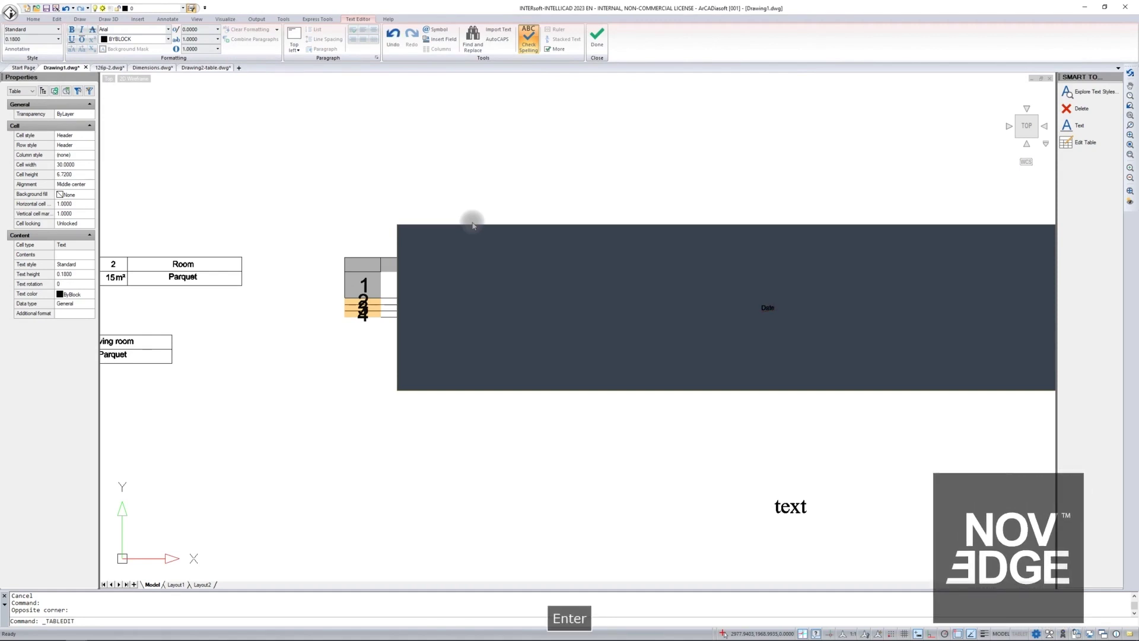
left_click(473, 225)
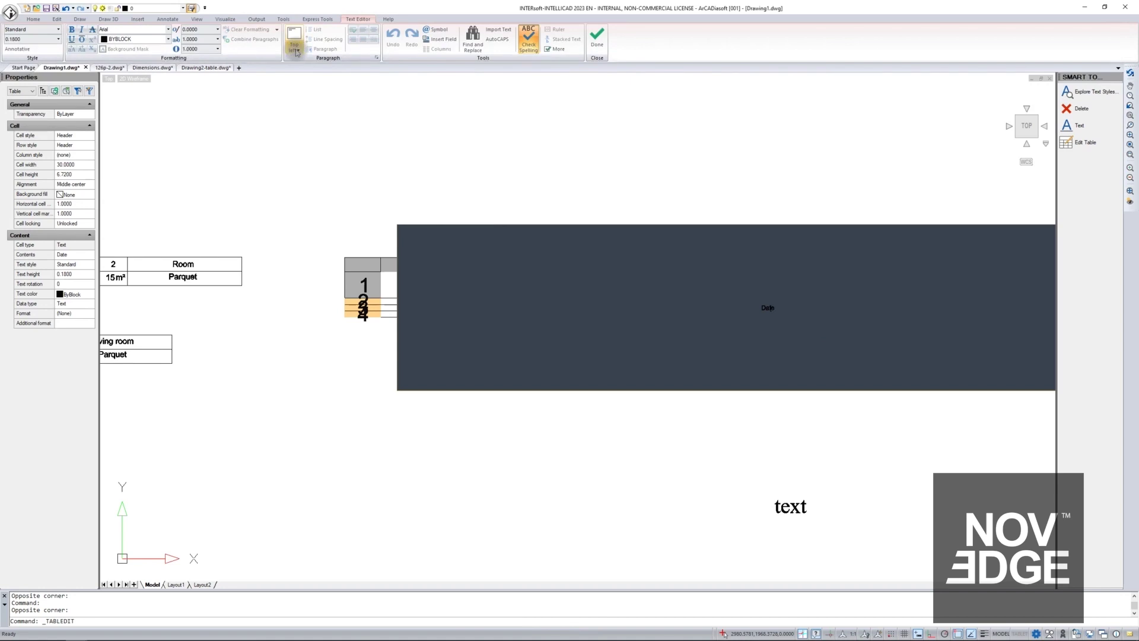
left_click(297, 51)
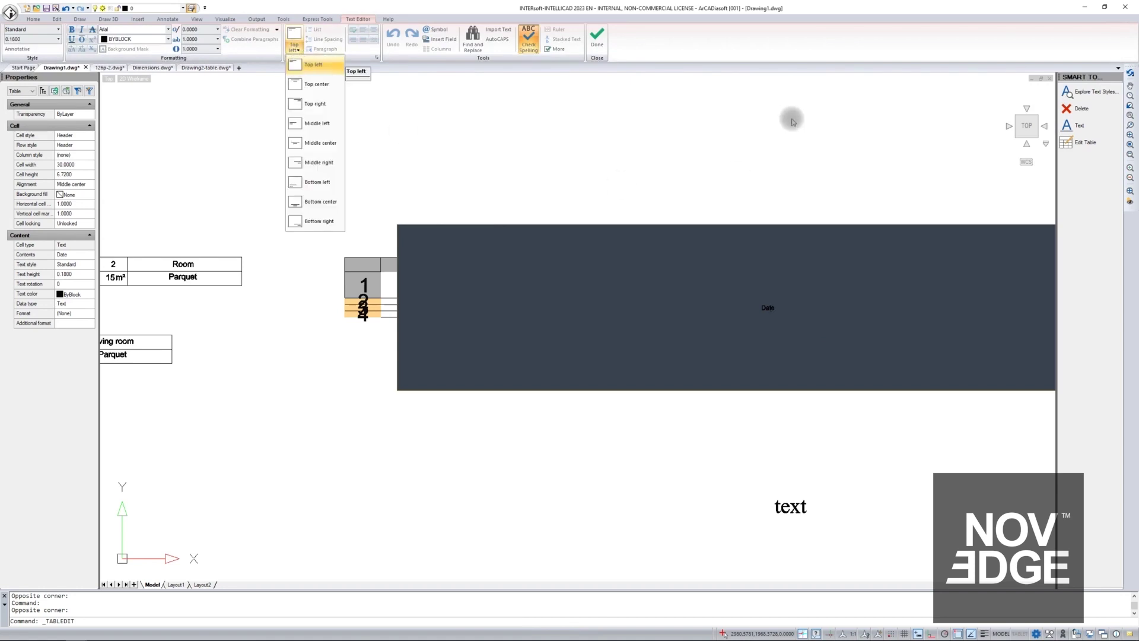
key("Return")
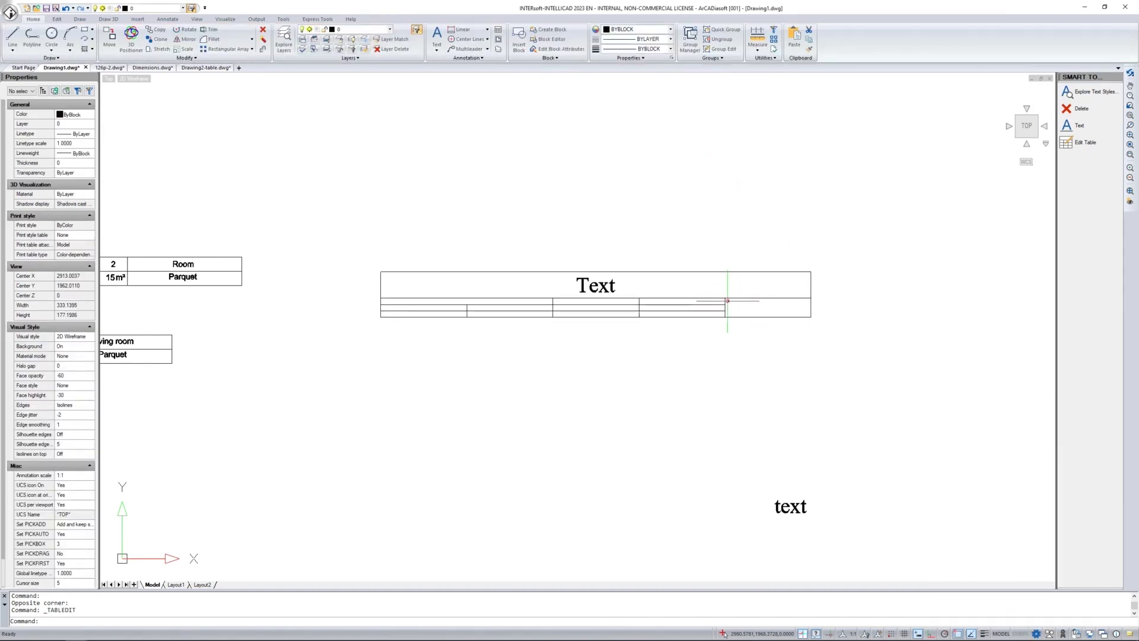
Reopen the "Date" cell, view the date formats offered by Insert Field without inserting one, and close the cell keeping its text.
left_click(747, 305)
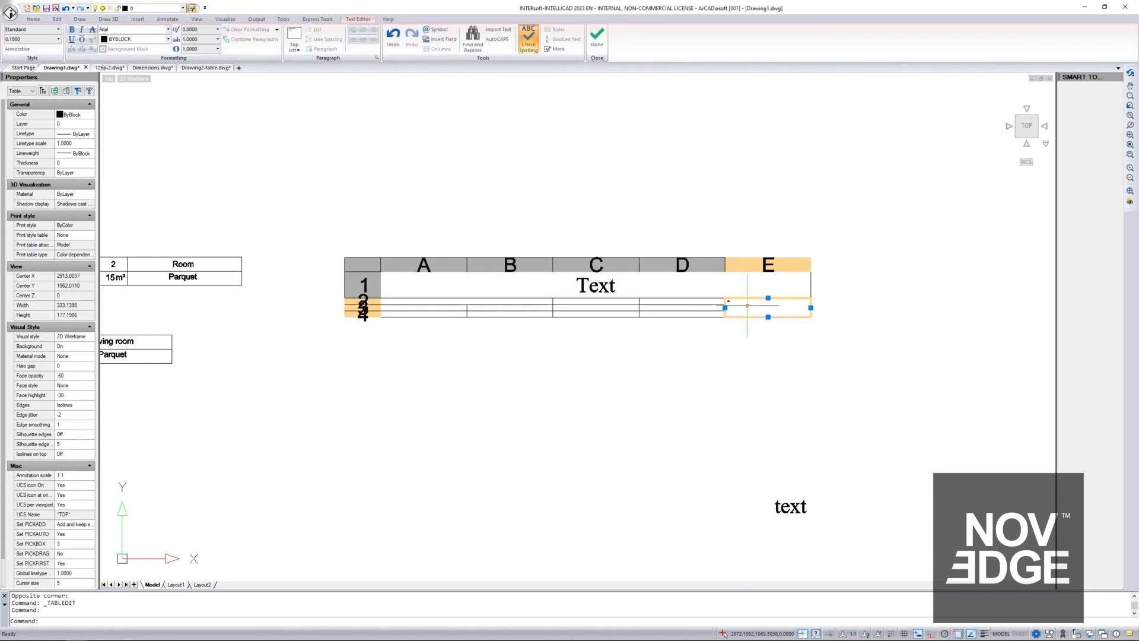
left_click(757, 300)
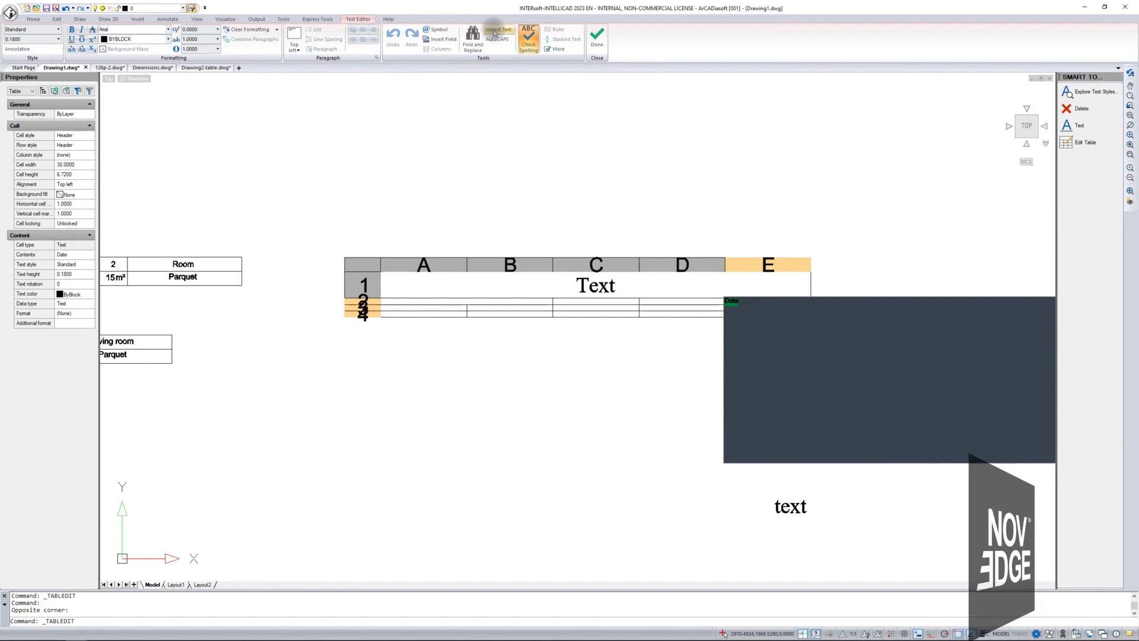
left_click(435, 40)
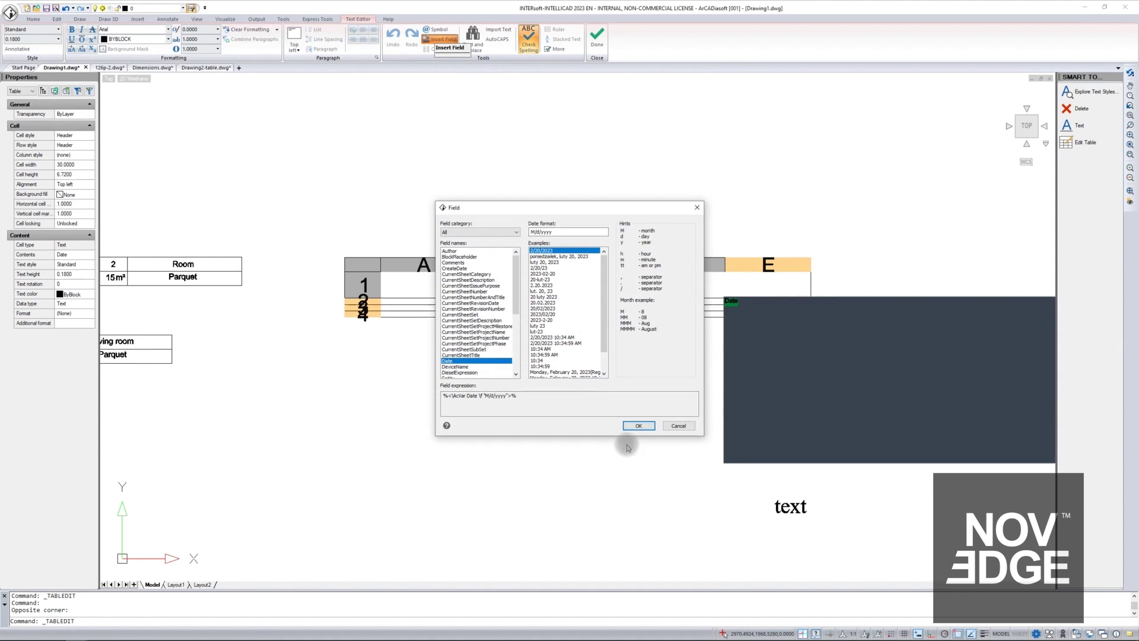
left_click(679, 426)
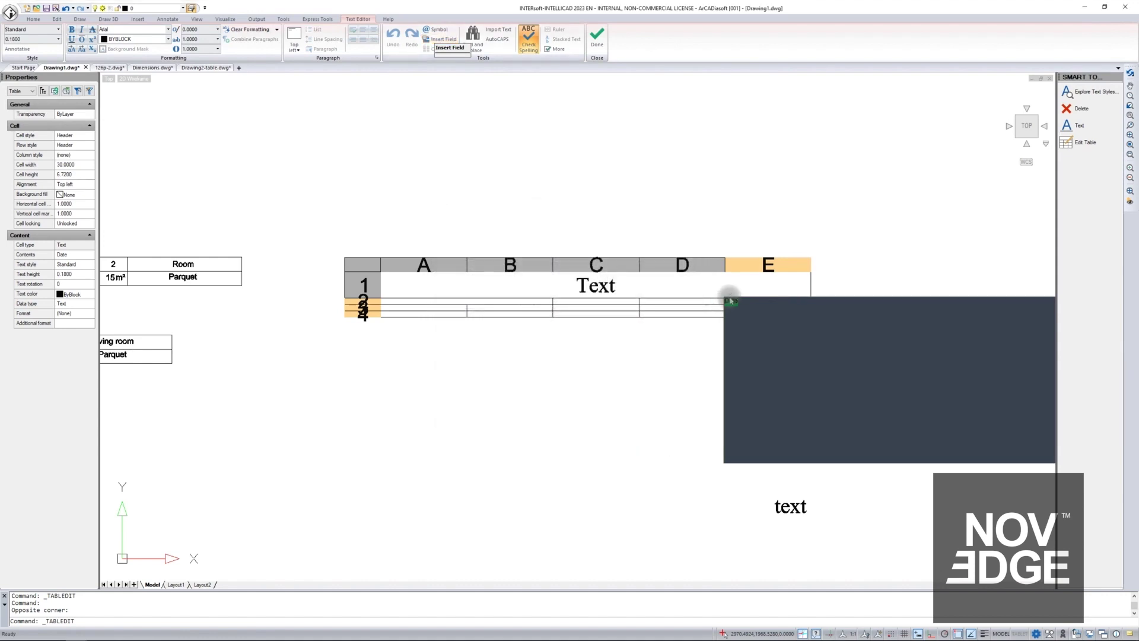
key("Escape")
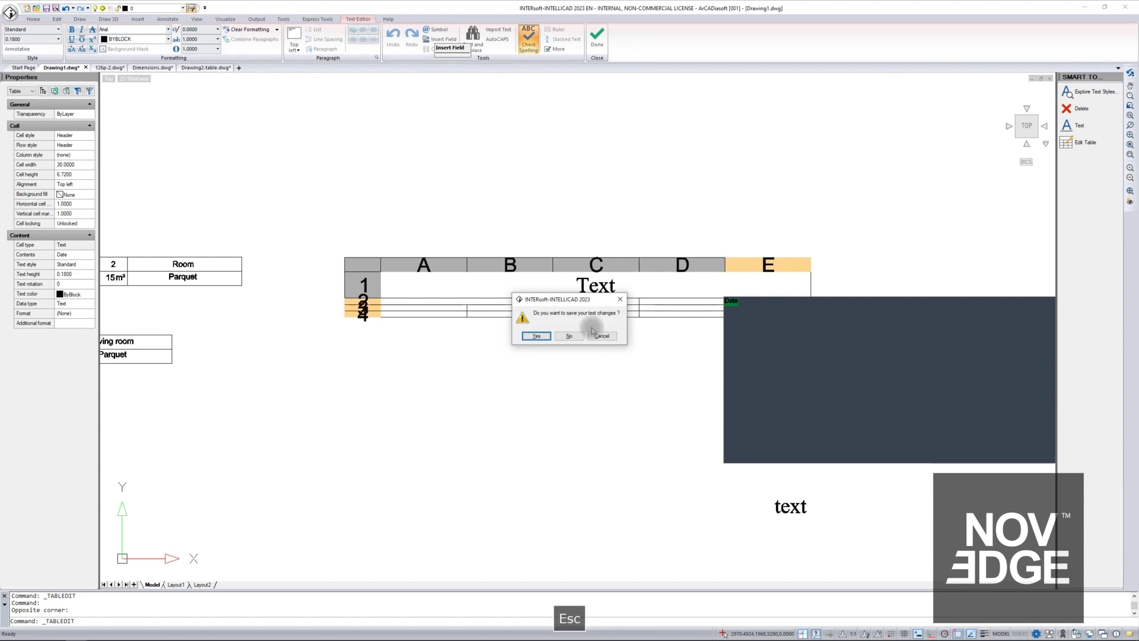
left_click(535, 336)
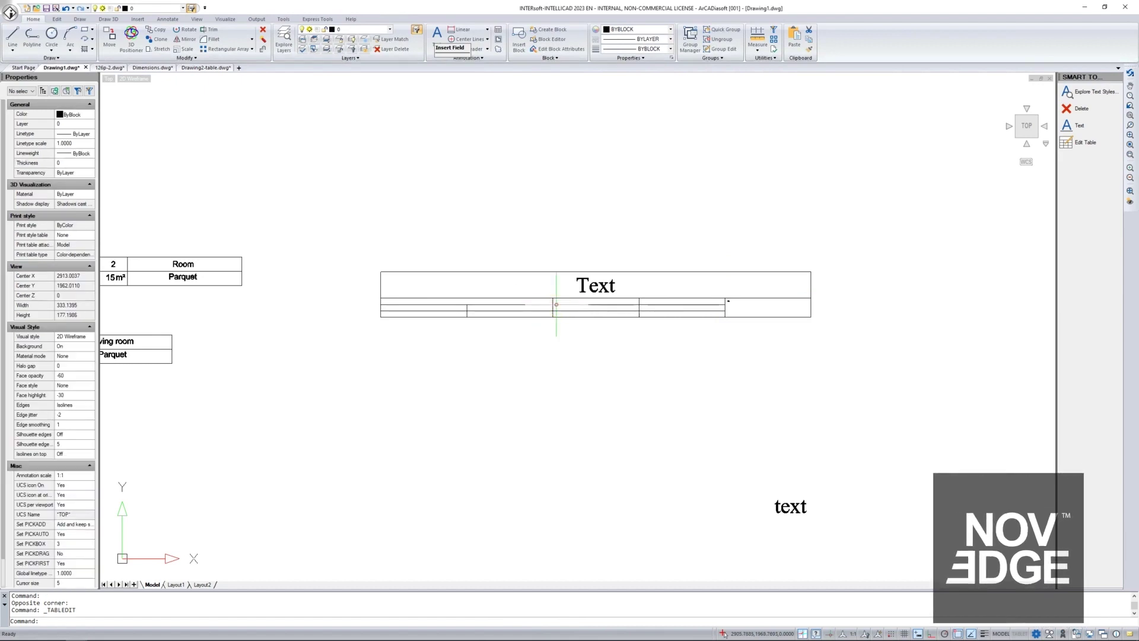
Switch to Drawing2-table.dwg and select the Design Office title block table to examine its merged-cell layout.
left_click(555, 305)
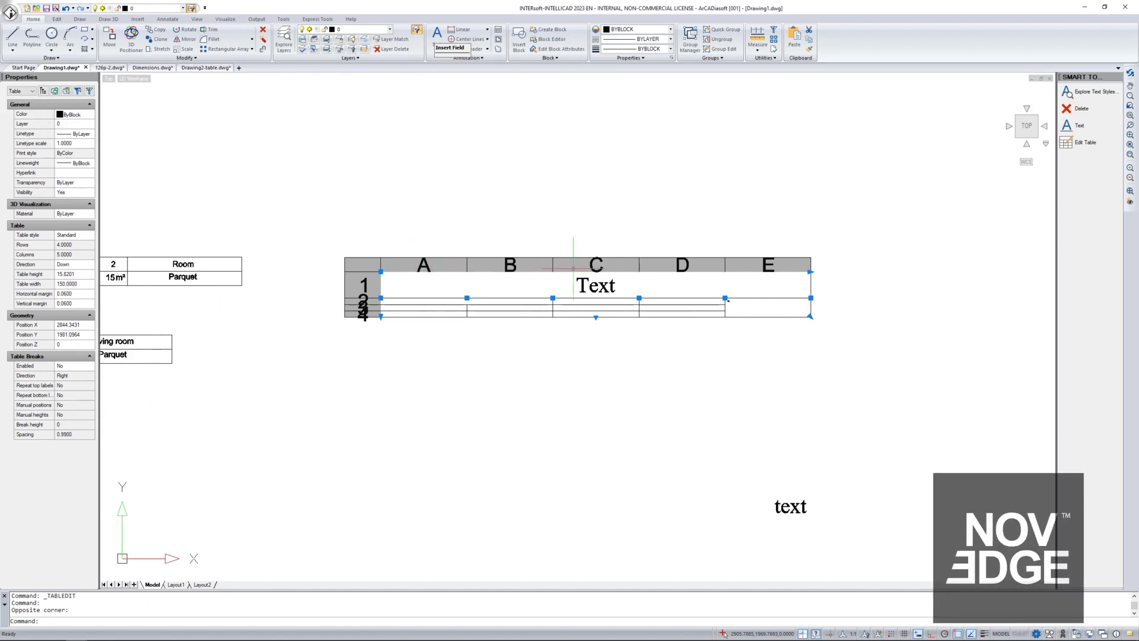
key("Escape")
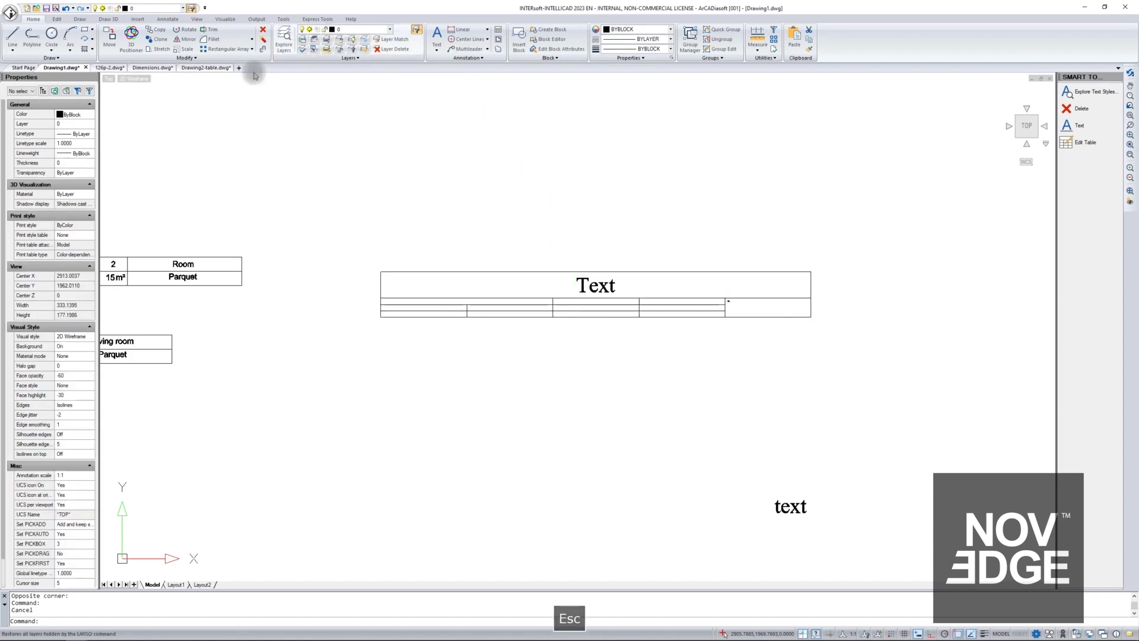
left_click(203, 68)
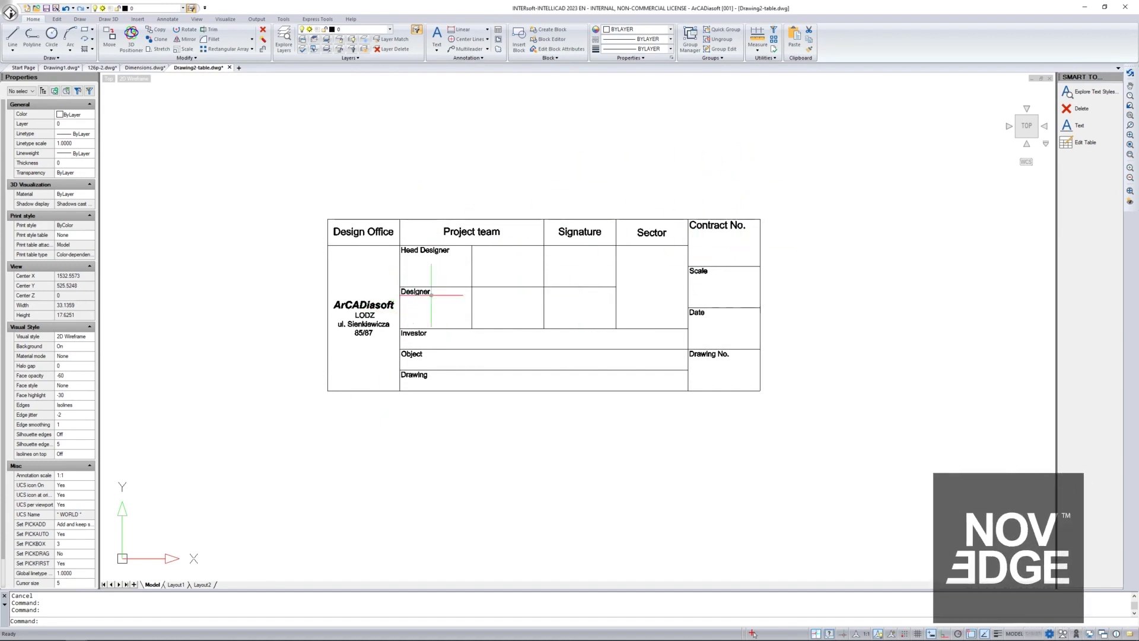
left_click(368, 219)
left_click(409, 200)
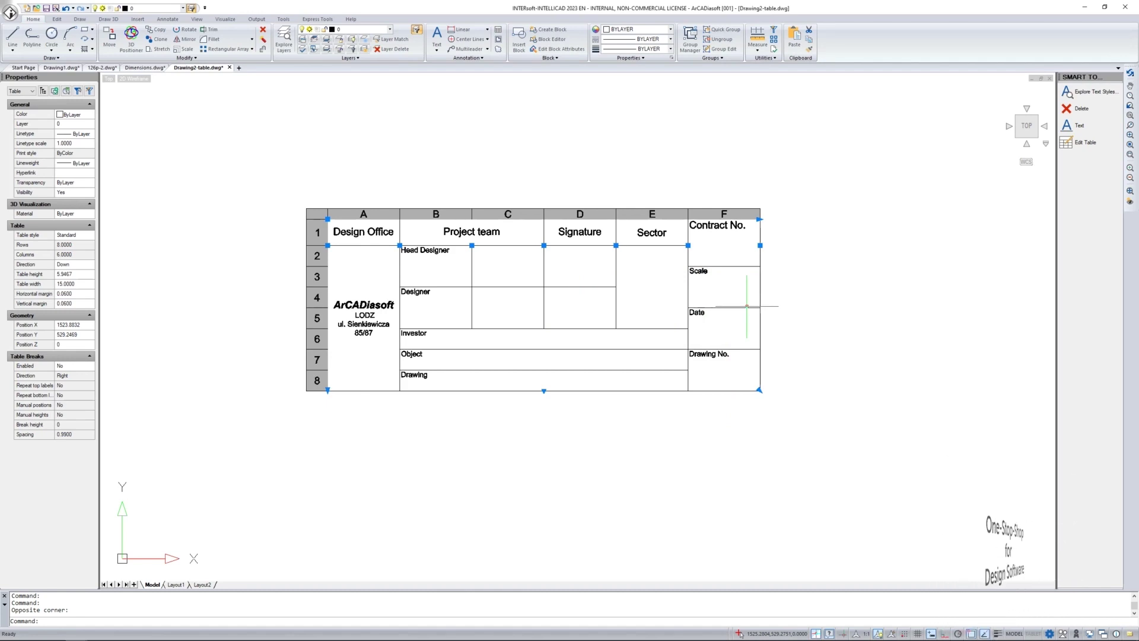
left_click(167, 19)
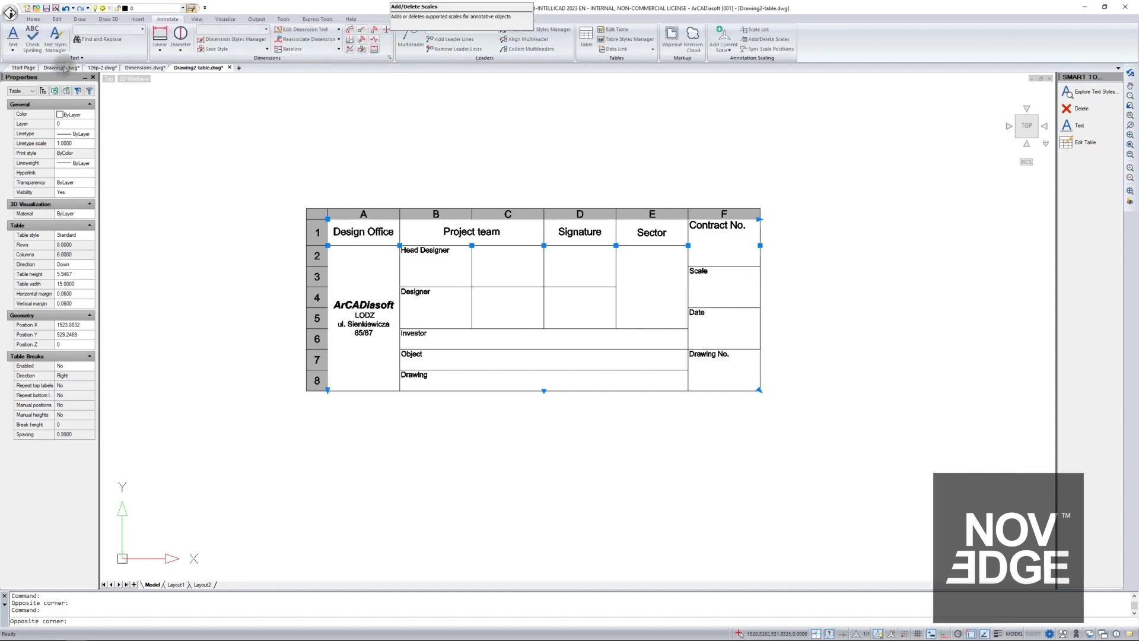
In Drawing1.dwg, measure with DIST from the upper-left to the lower-left corner of the first chair above the dimensioned table, and review the distance and angles.
left_click(62, 67)
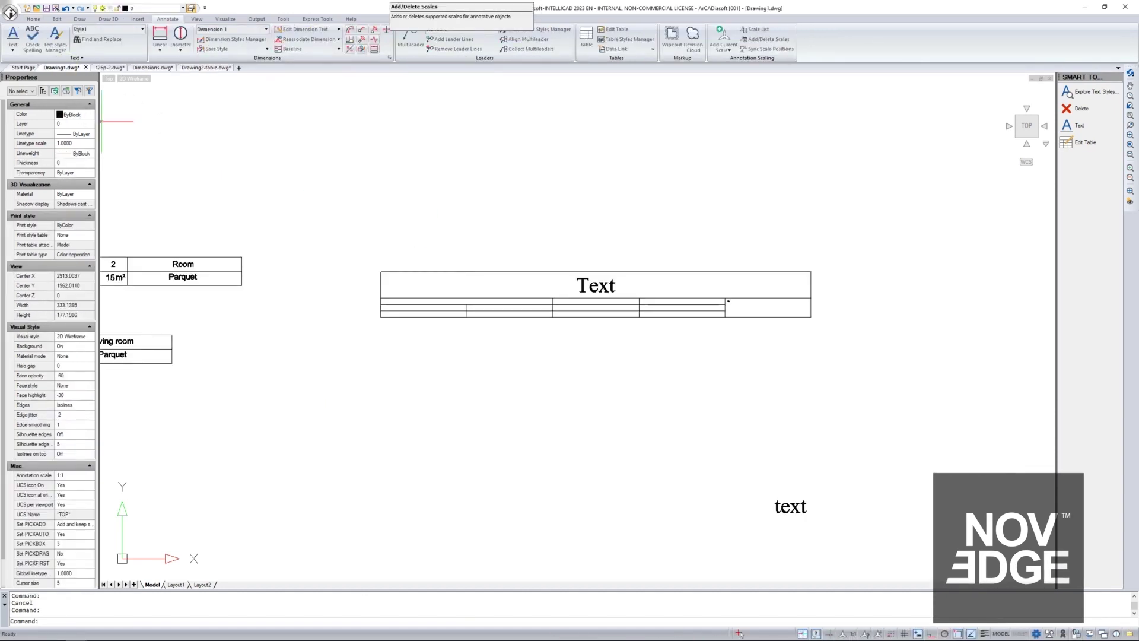
scroll(402, 225, "down", 5)
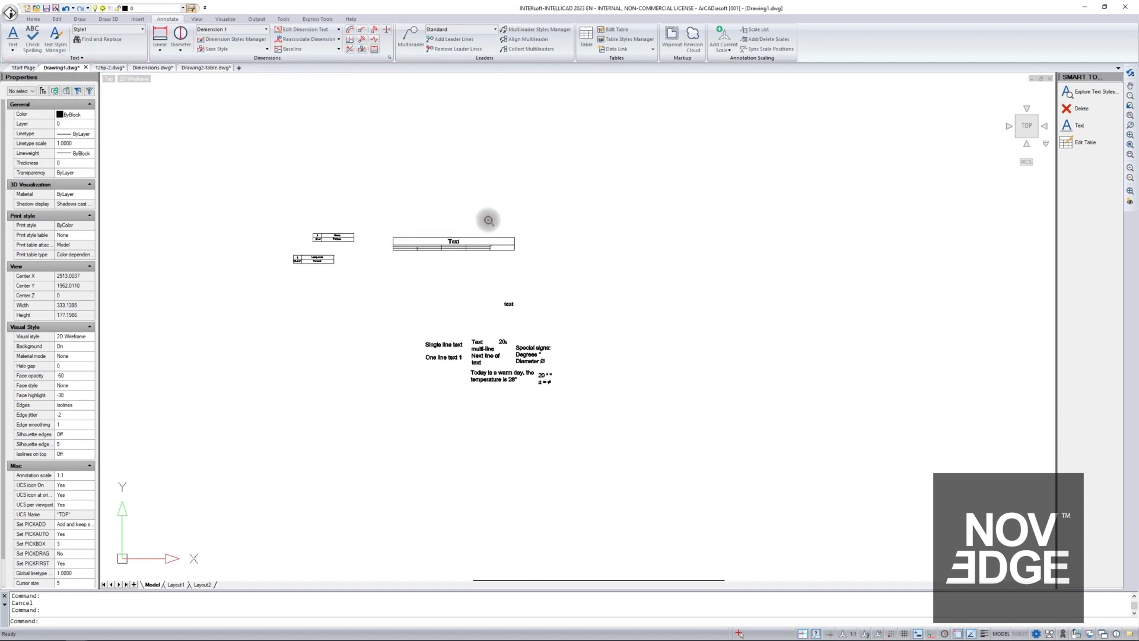
scroll(486, 220, "down", 5)
scroll(733, 392, "up", 3)
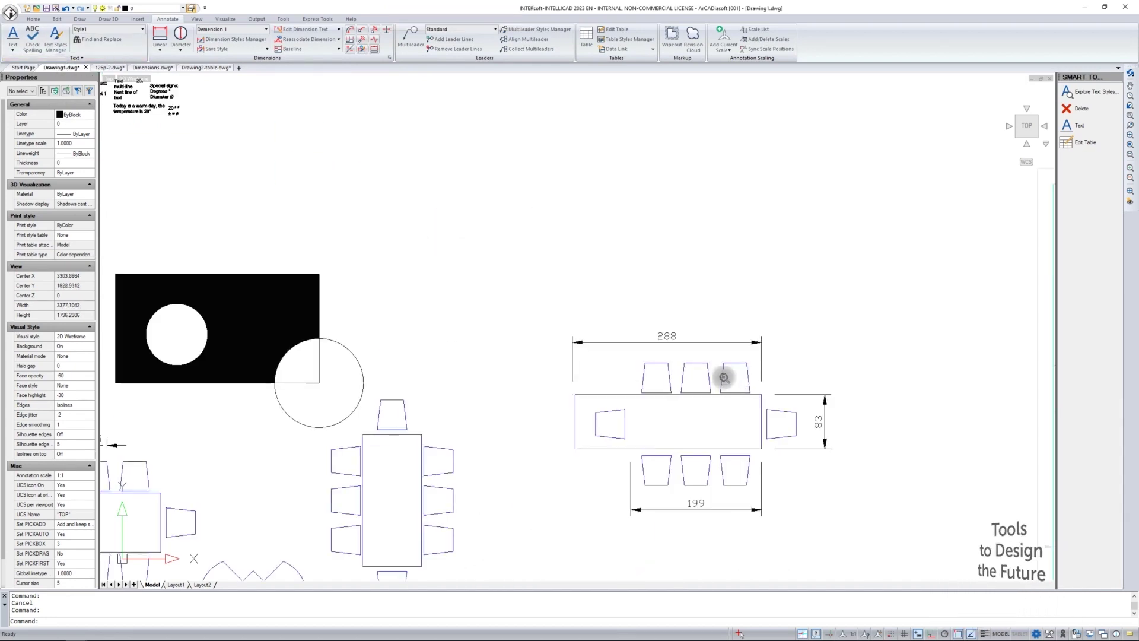
type("di")
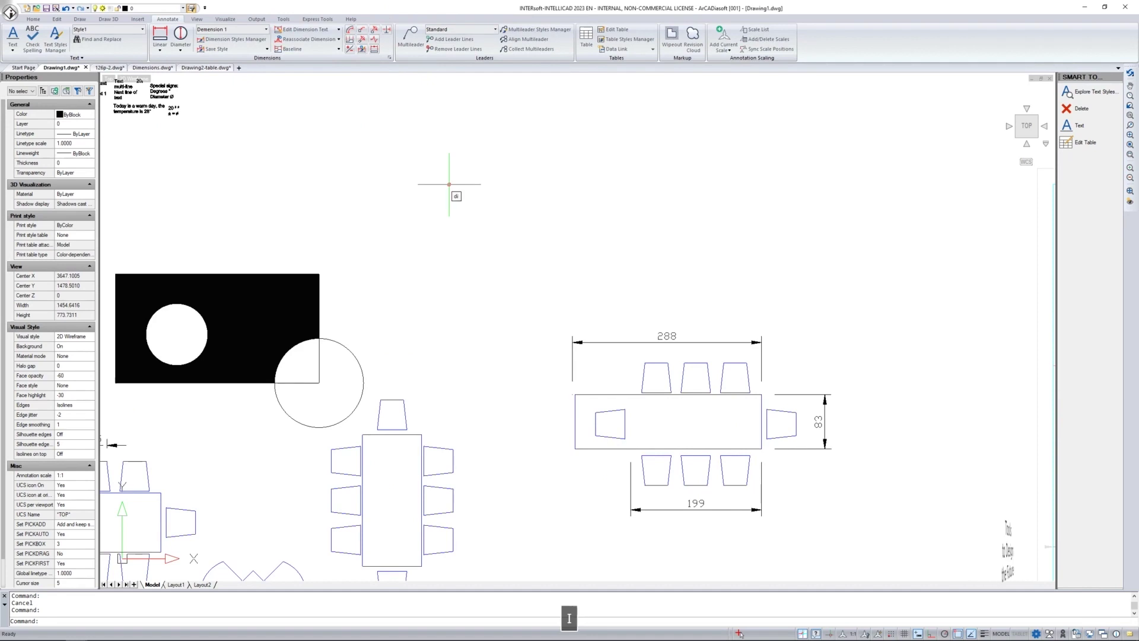
type("st")
key("Return")
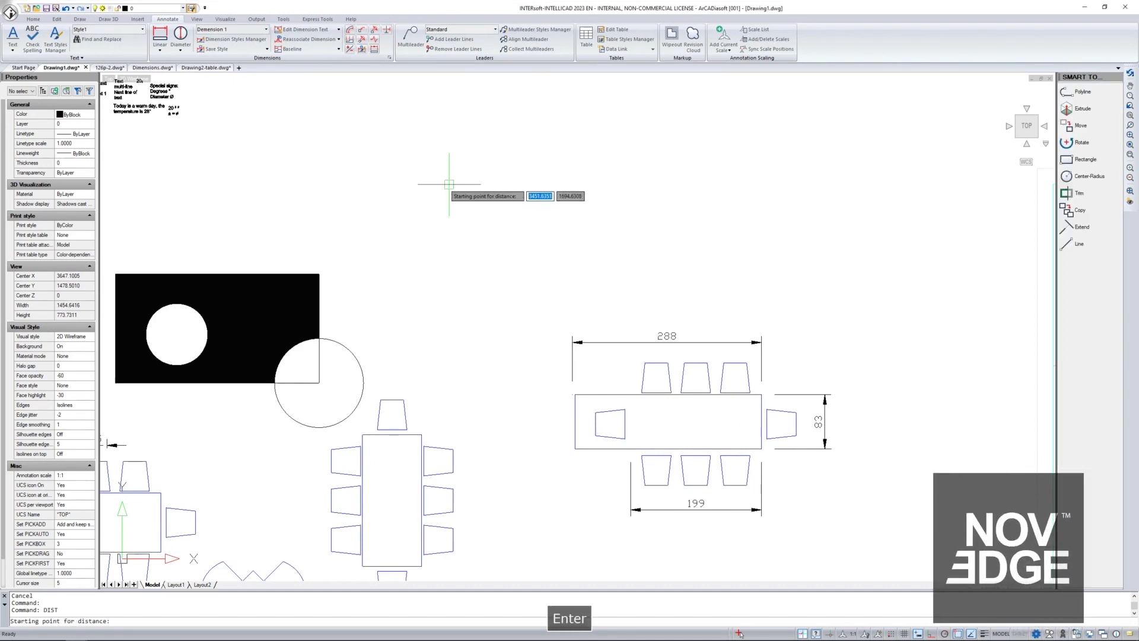
left_click(644, 363)
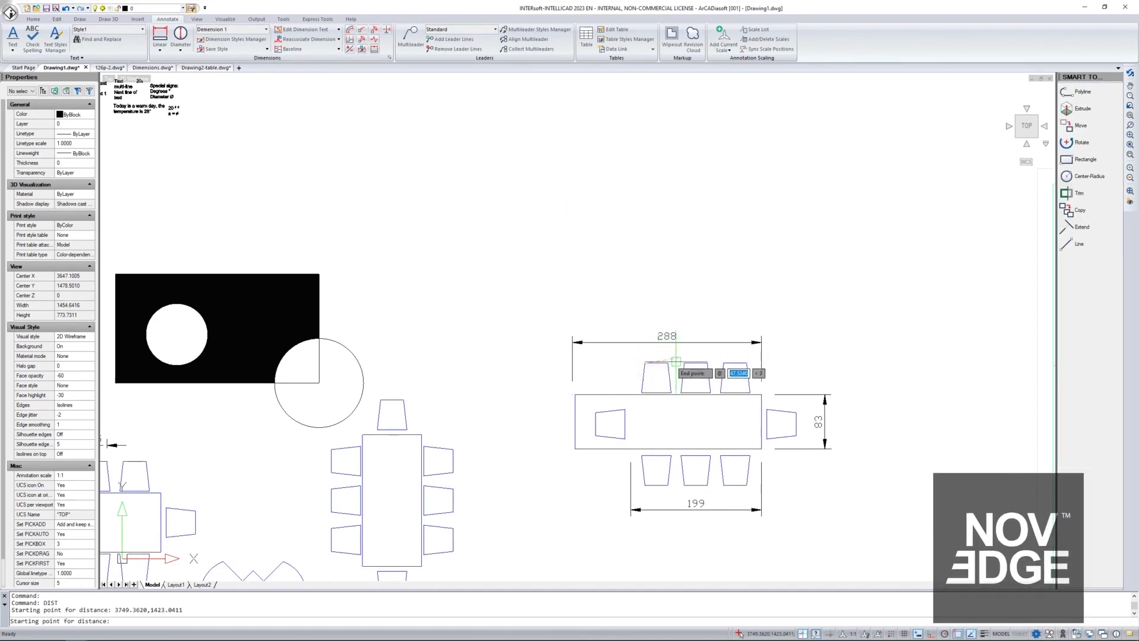
left_click(641, 389)
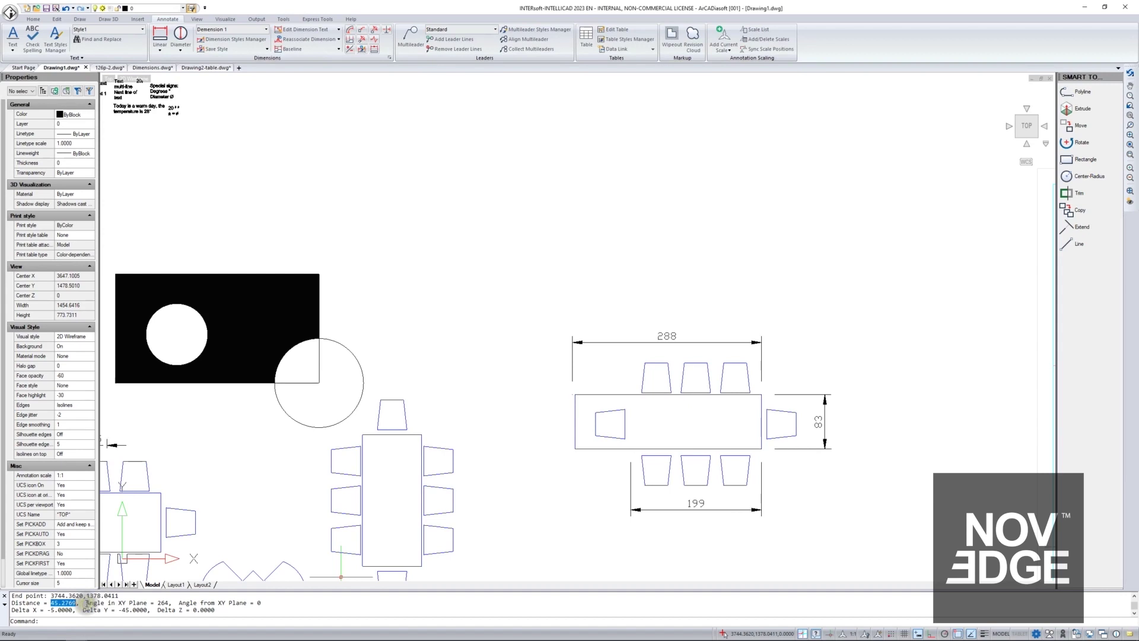
left_click_drag(206, 603, 287, 602)
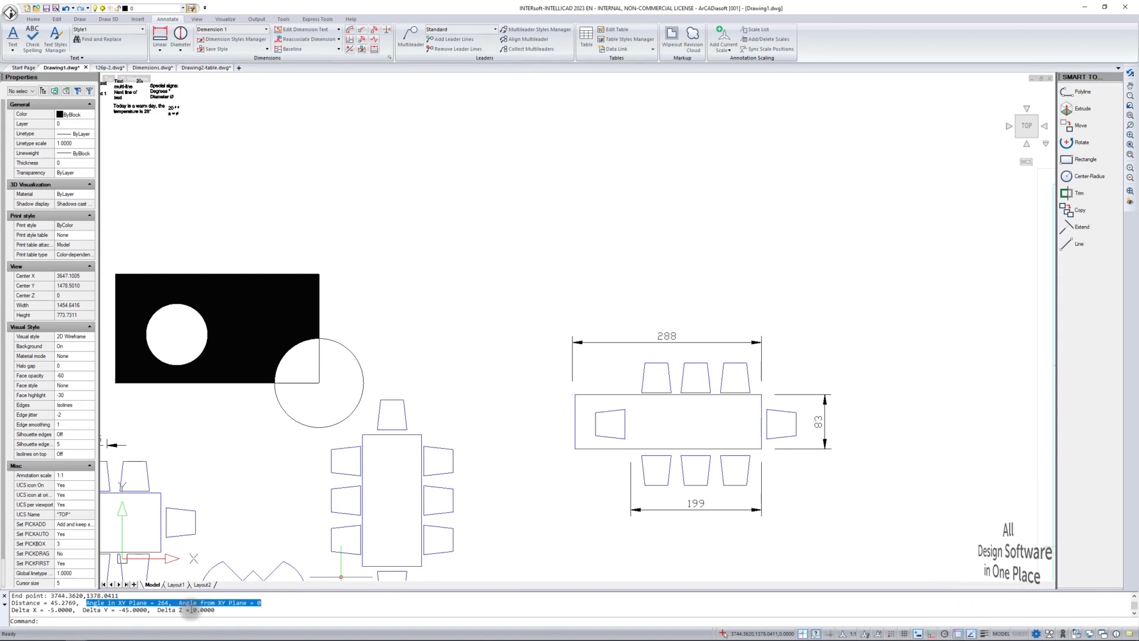
key("Escape")
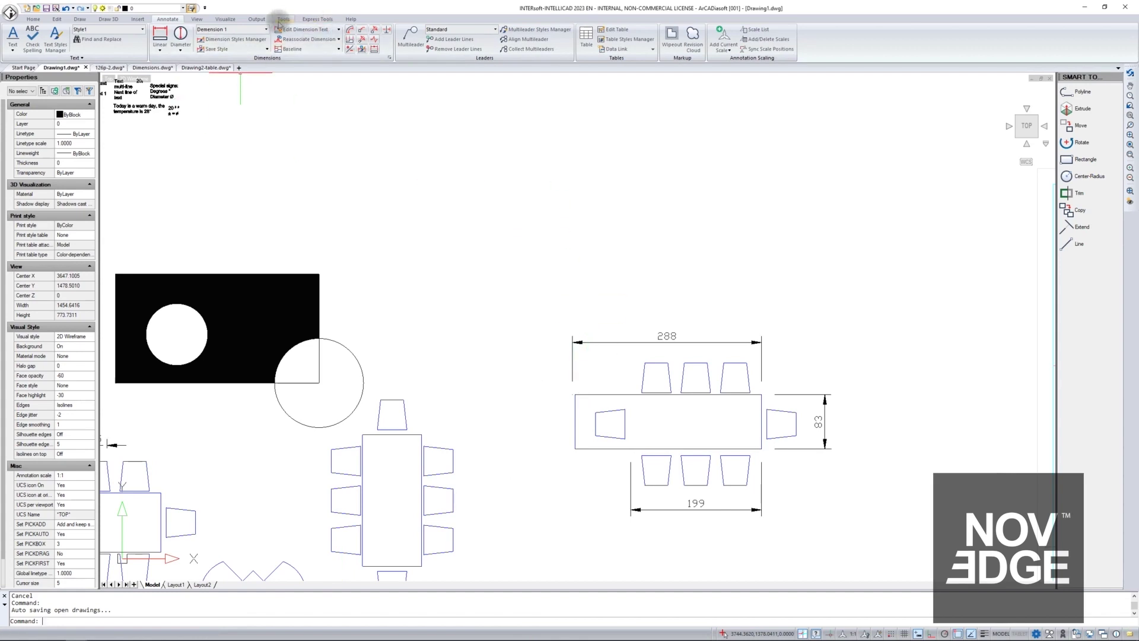
Measure the area and perimeter of the first chair above the dimensioned table by picking its corner points.
left_click(281, 20)
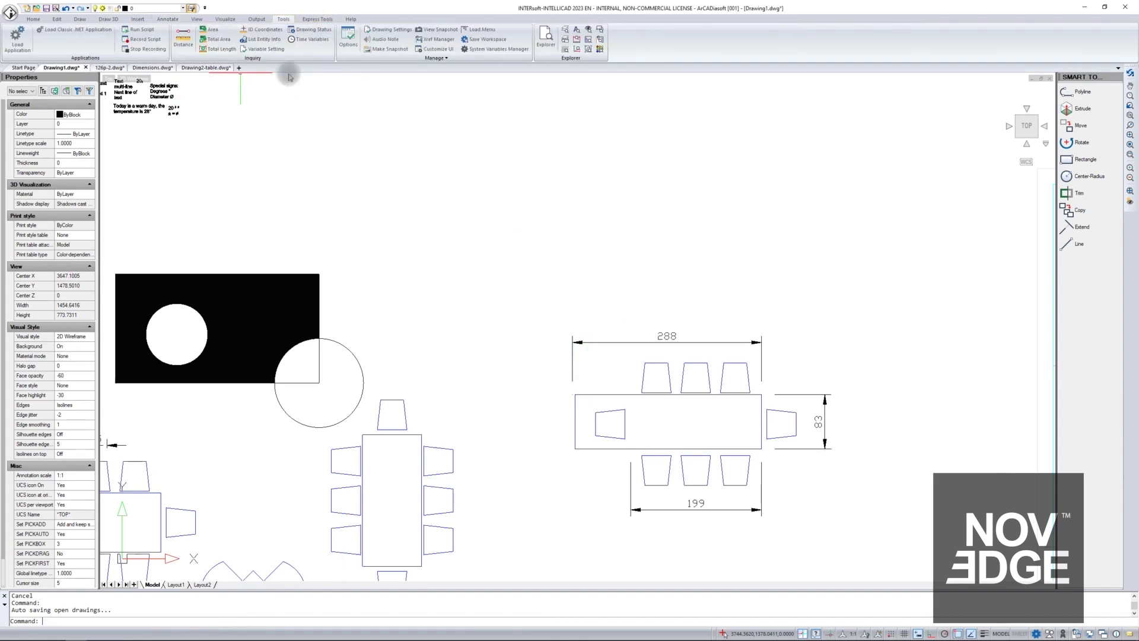
left_click(211, 31)
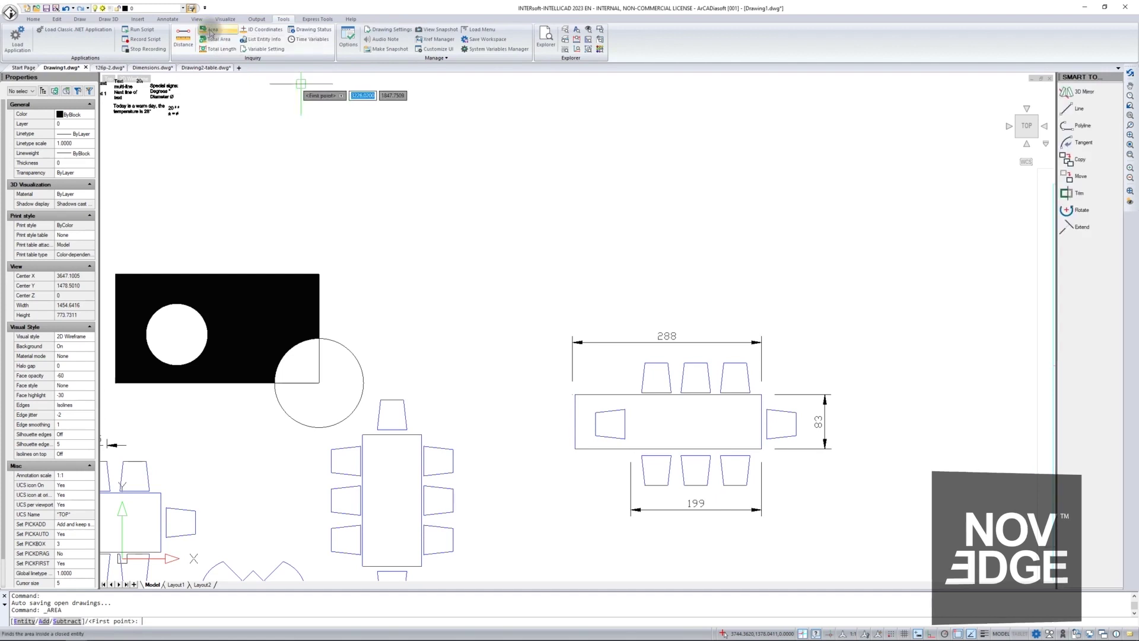
left_click(650, 362)
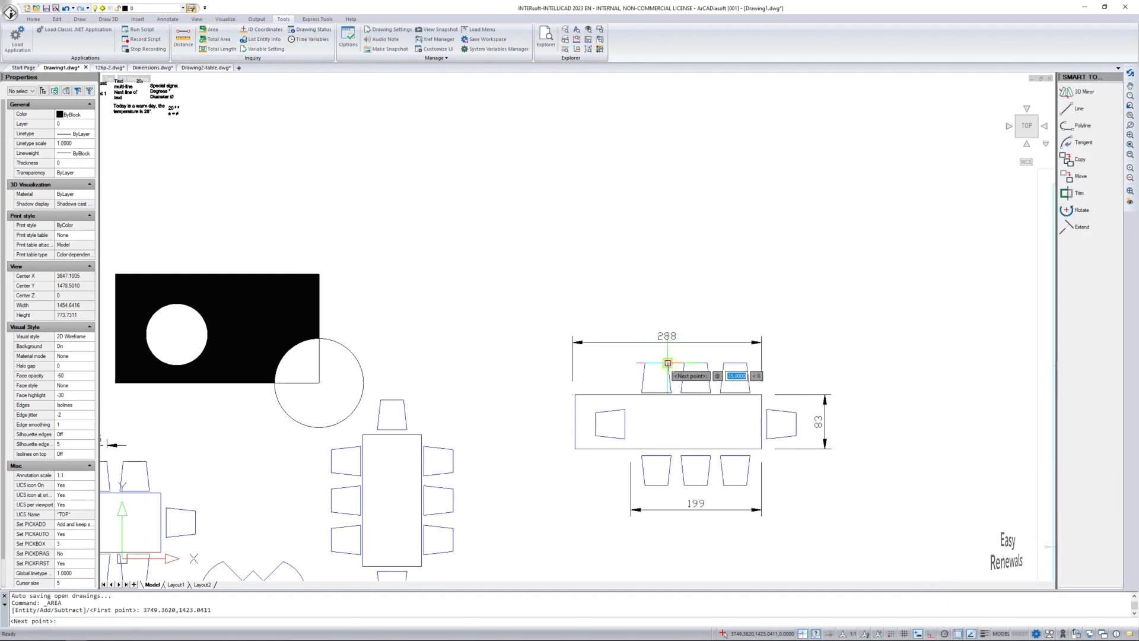
left_click(667, 363)
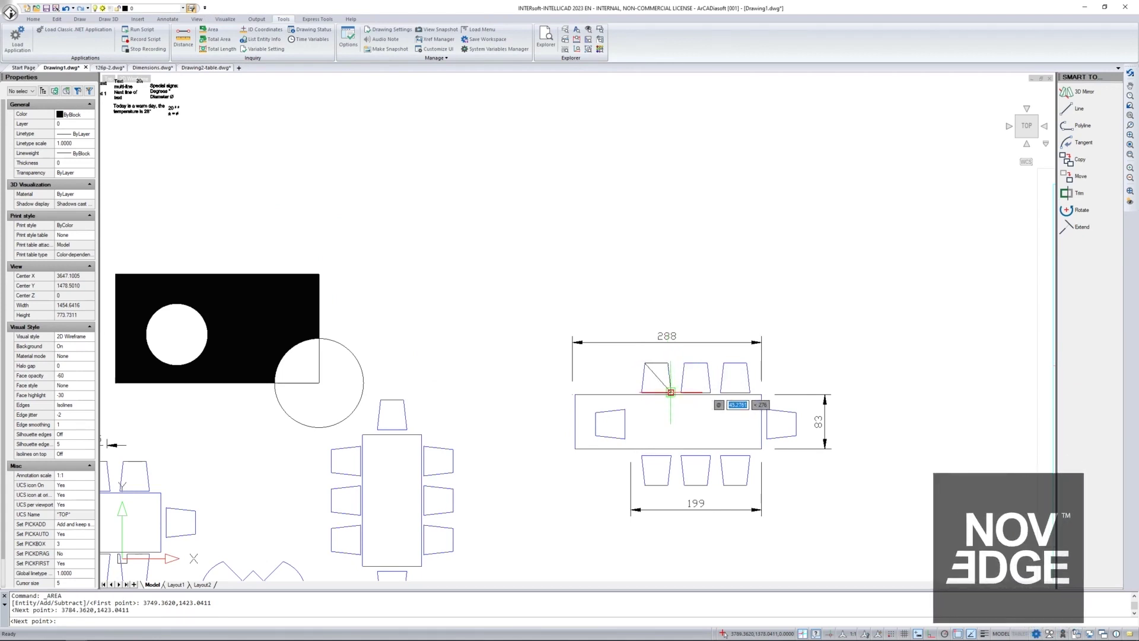
left_click(670, 392)
key("Return")
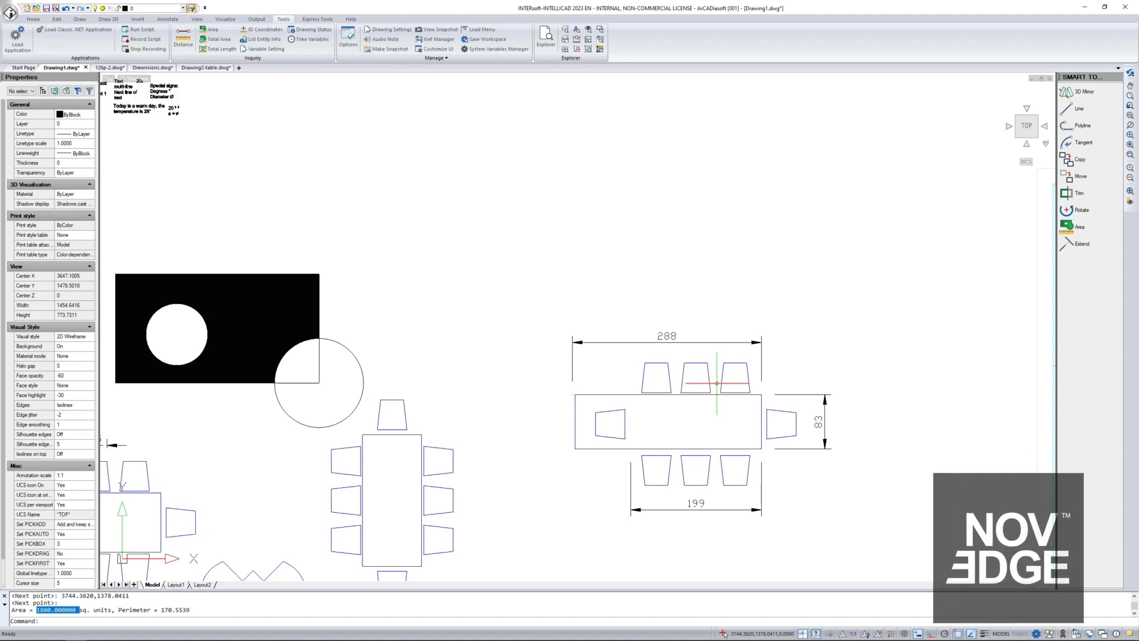
key("Escape")
Review the point coordinates and results of both area measurements in the prompt history, and close the history.
key("F2")
left_click(511, 333)
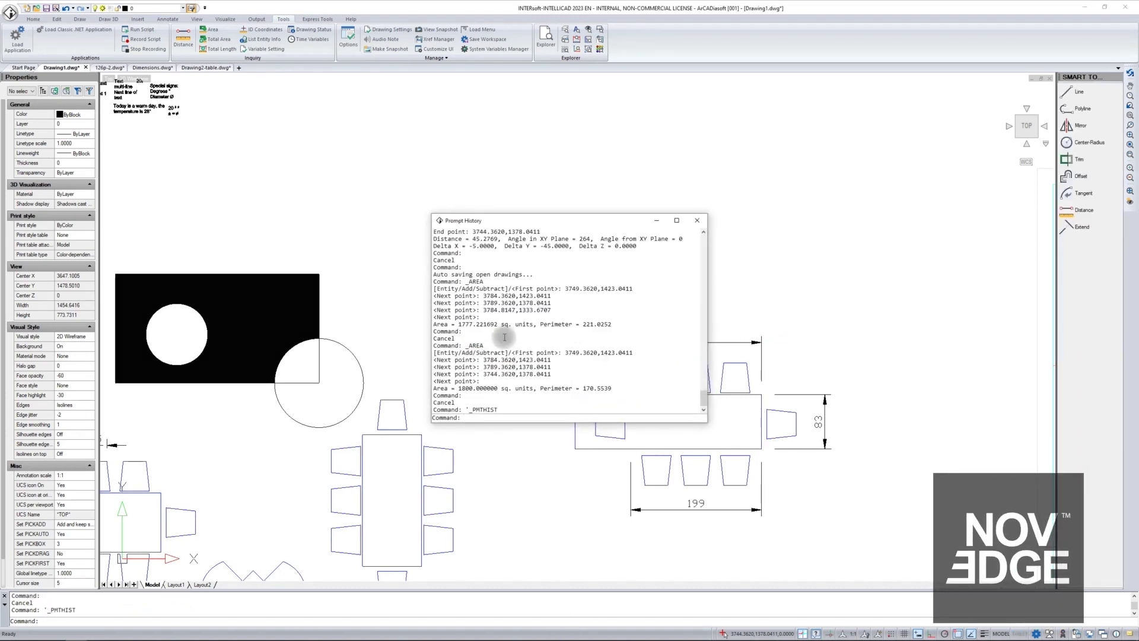
left_click_drag(551, 374, 431, 352)
left_click_drag(612, 324, 425, 293)
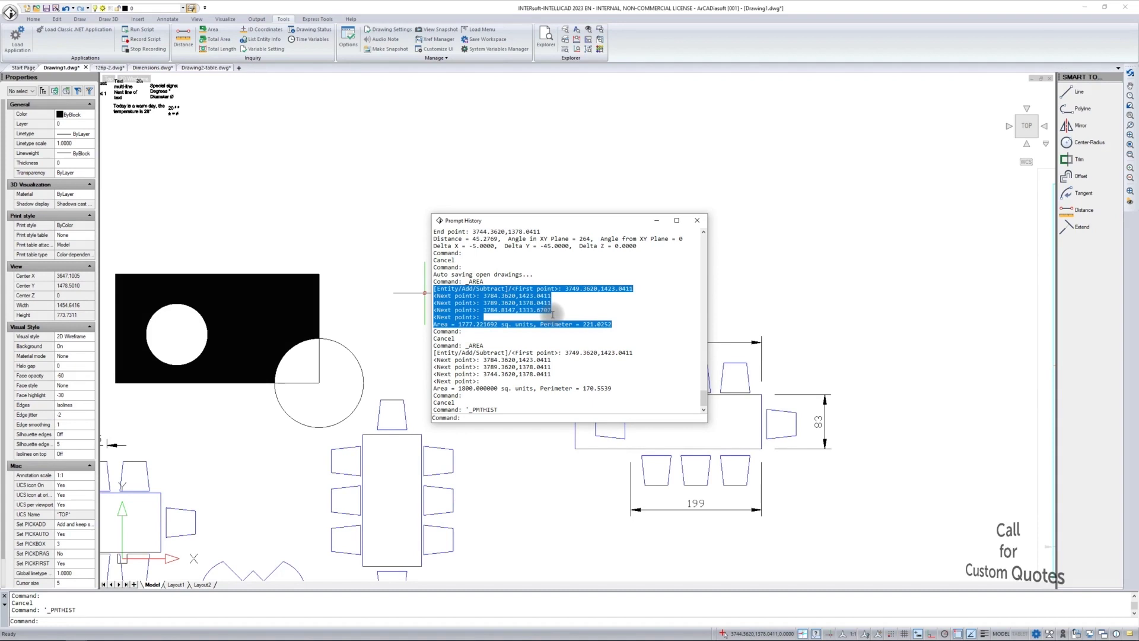
key("Escape")
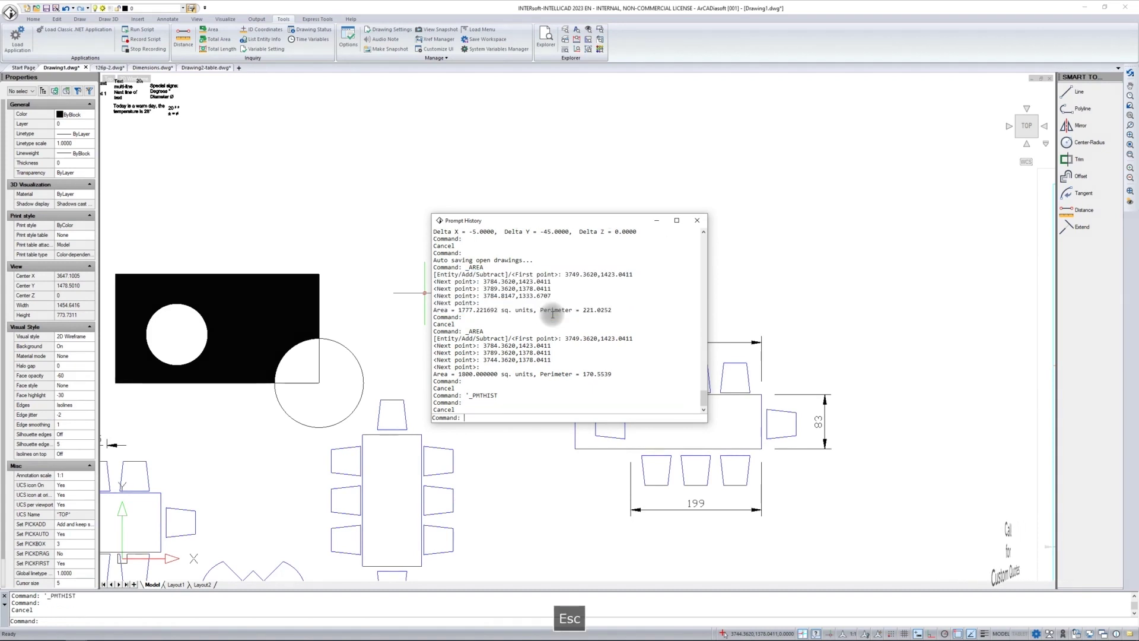
left_click(698, 221)
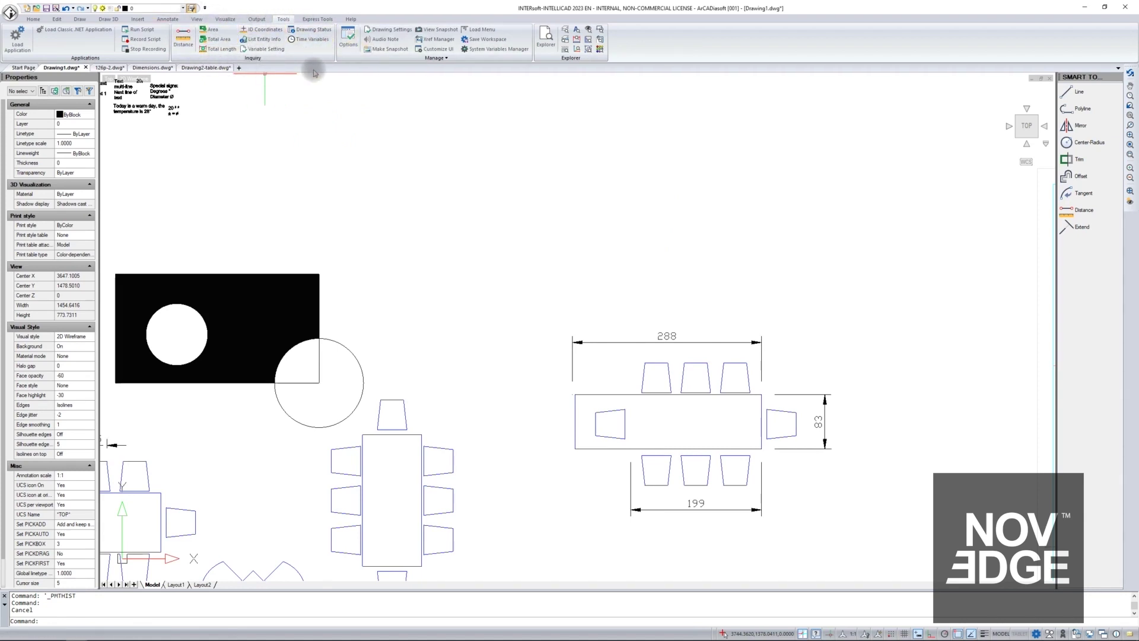
Measure the total length of the upper magenta dashed line, the arc under the 267 dimension and the sloping magenta dashed line, and review the result.
left_click(214, 49)
mouse_move(469, 406)
middle_mouse_down()
mouse_move(519, 323)
mouse_move(822, 175)
middle_mouse_up()
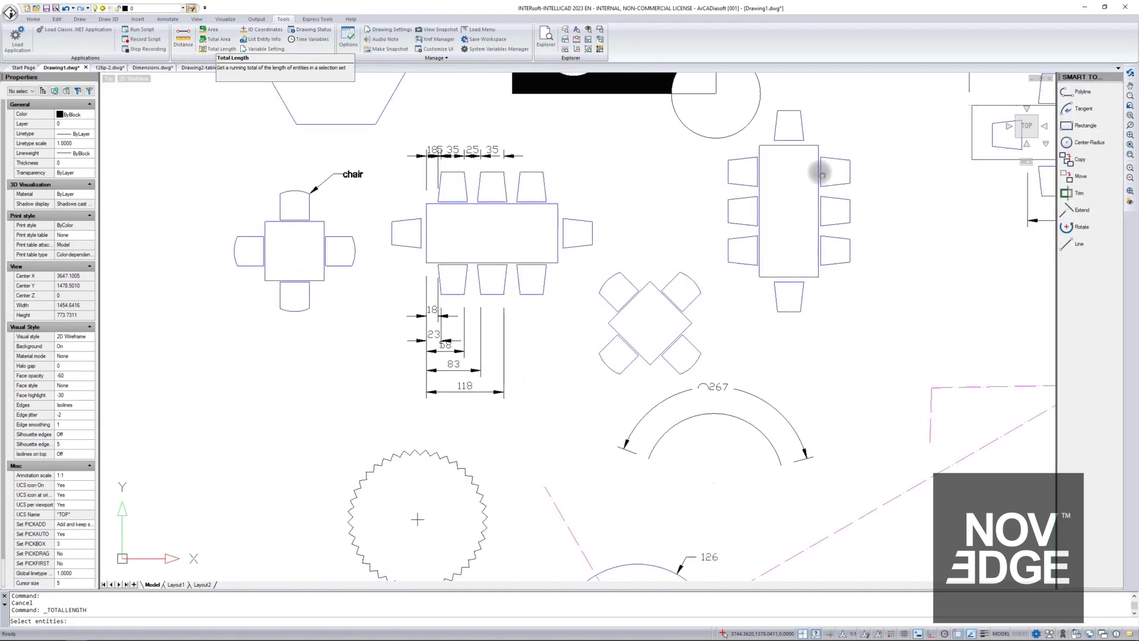
scroll(498, 356, "down", 1)
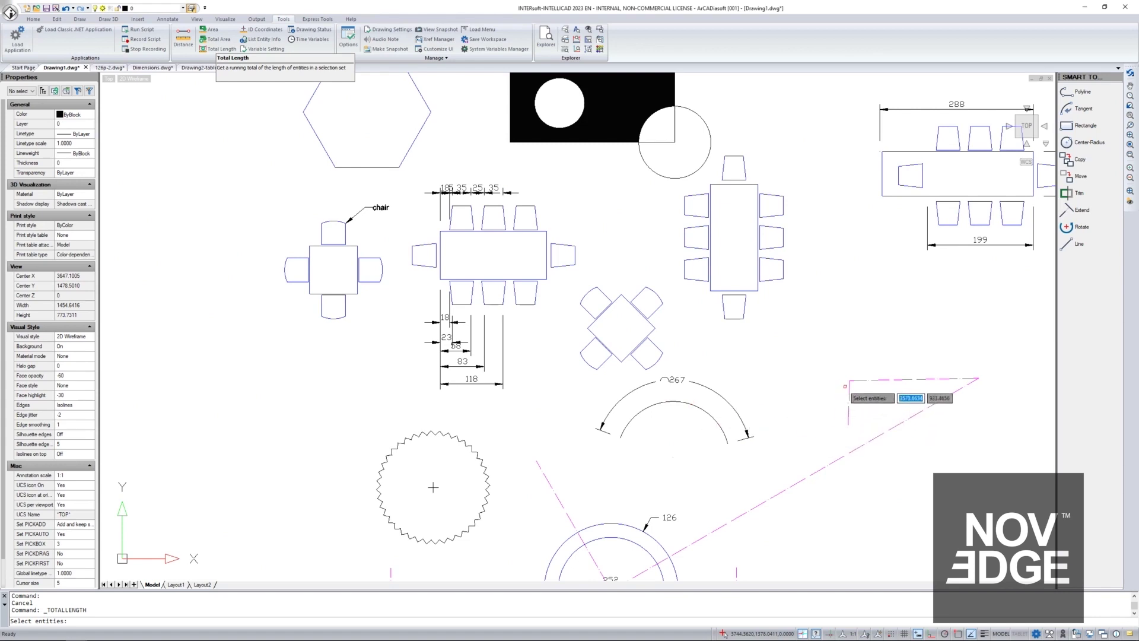
left_click(861, 379)
left_click(707, 411)
key("Return")
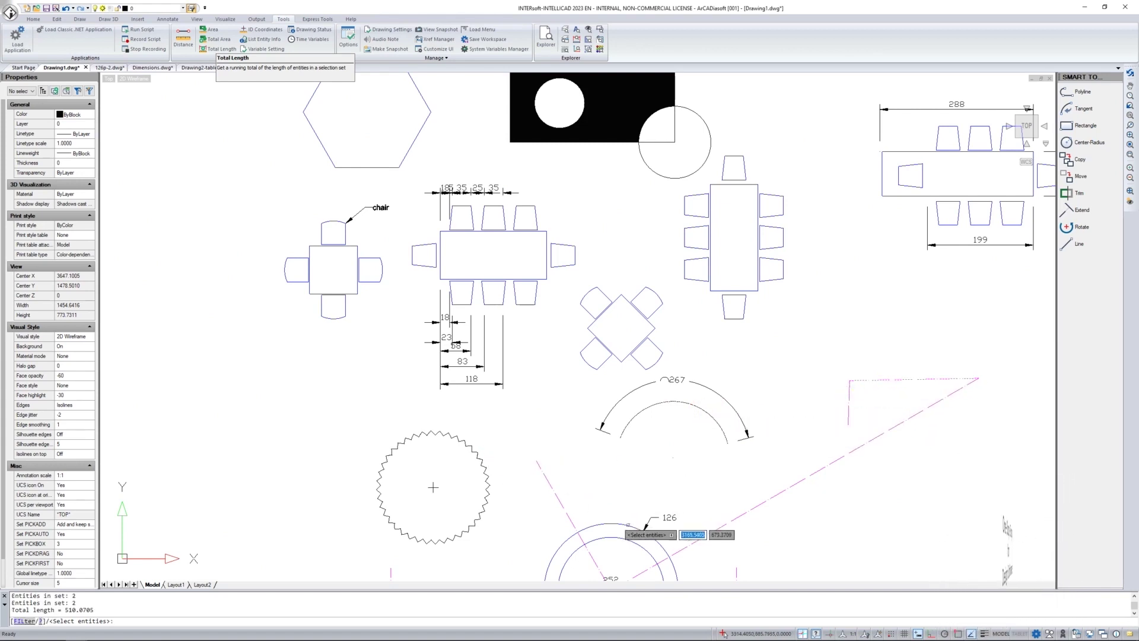
left_click(571, 520)
key("Return")
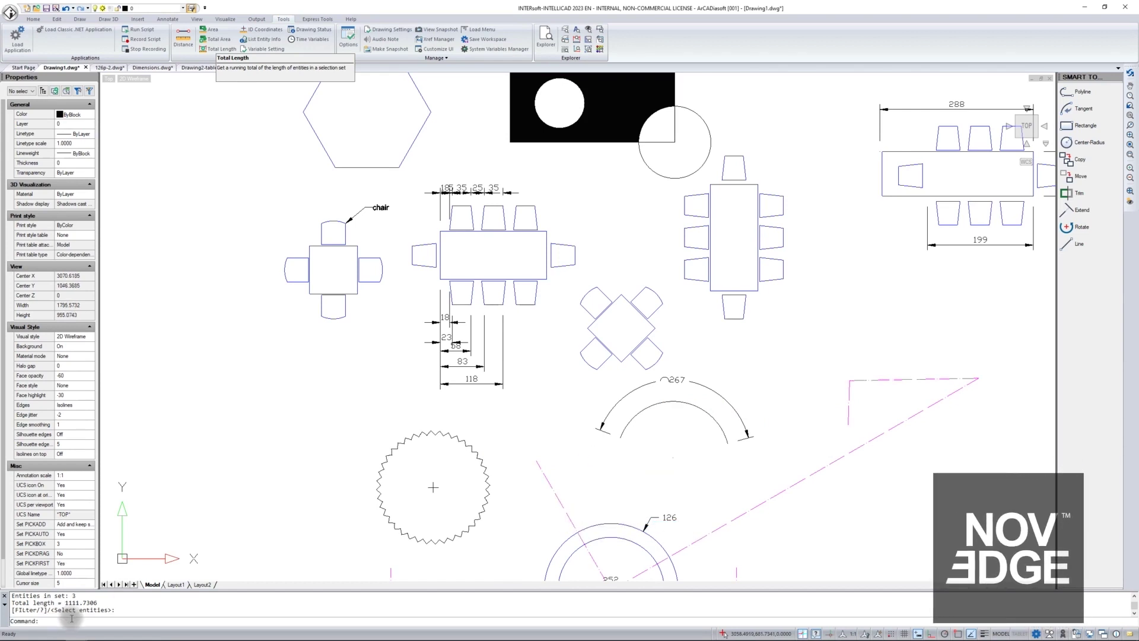
mouse_move(12, 610)
left_mouse_down()
mouse_move(65, 610)
mouse_move(12, 595)
left_mouse_up()
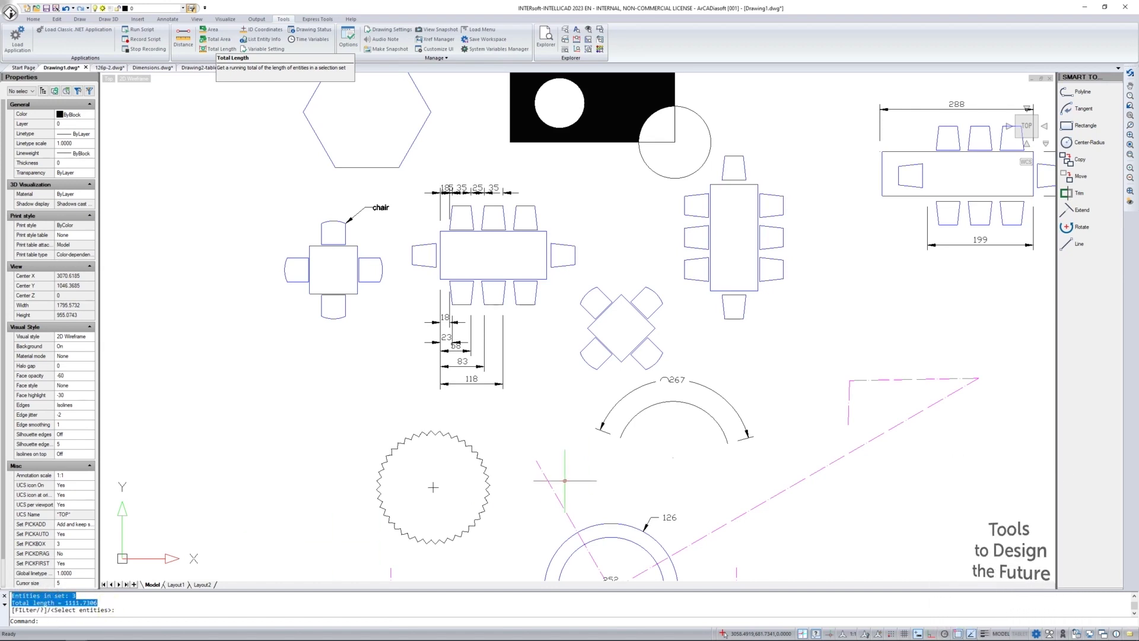
key("Escape")
Measure the total area of a selection of closed shapes including the hexagon, and review the result in the command history.
middle_click_drag(764, 438, 734, 461)
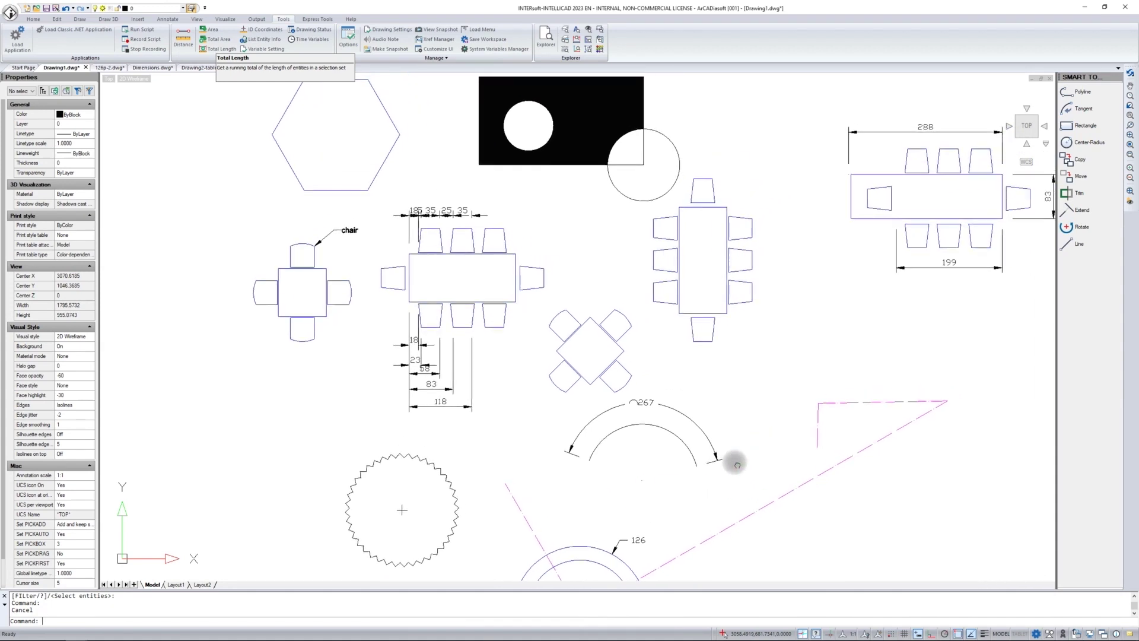
left_click(214, 41)
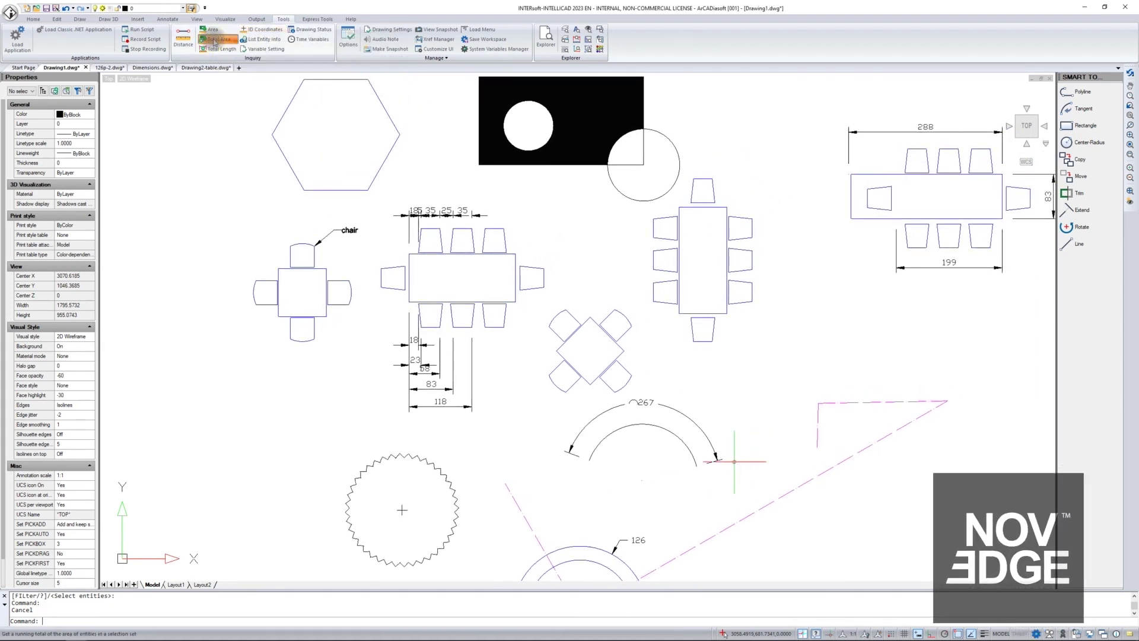
key("Escape")
key("Return")
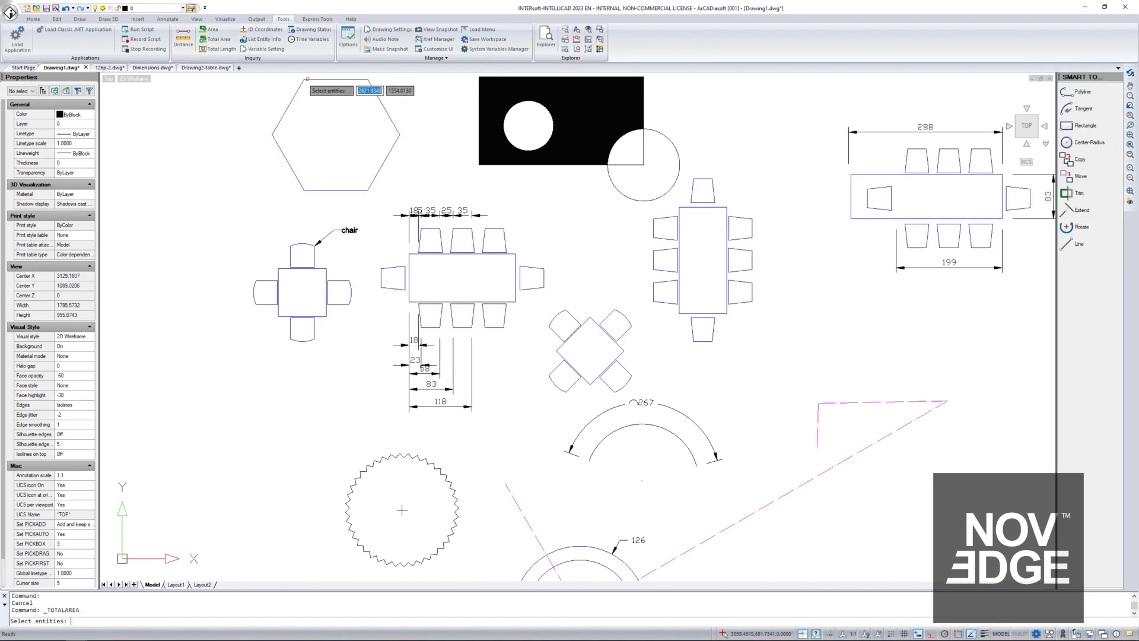
left_click(325, 280)
key("Return")
left_click_drag(135, 603, 11, 594)
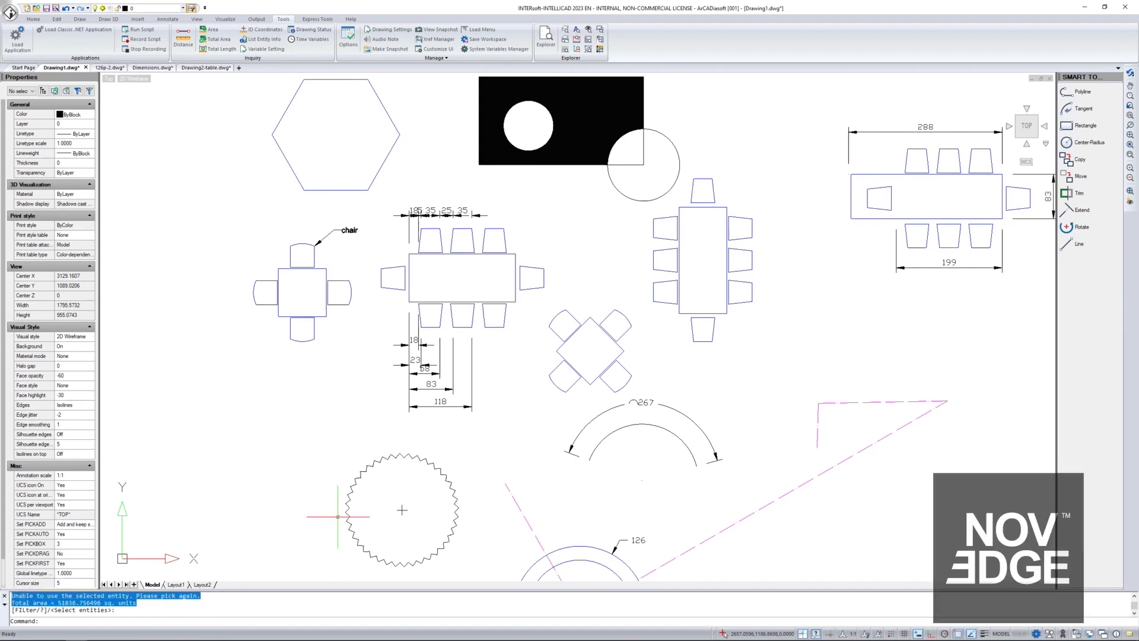
key("Escape")
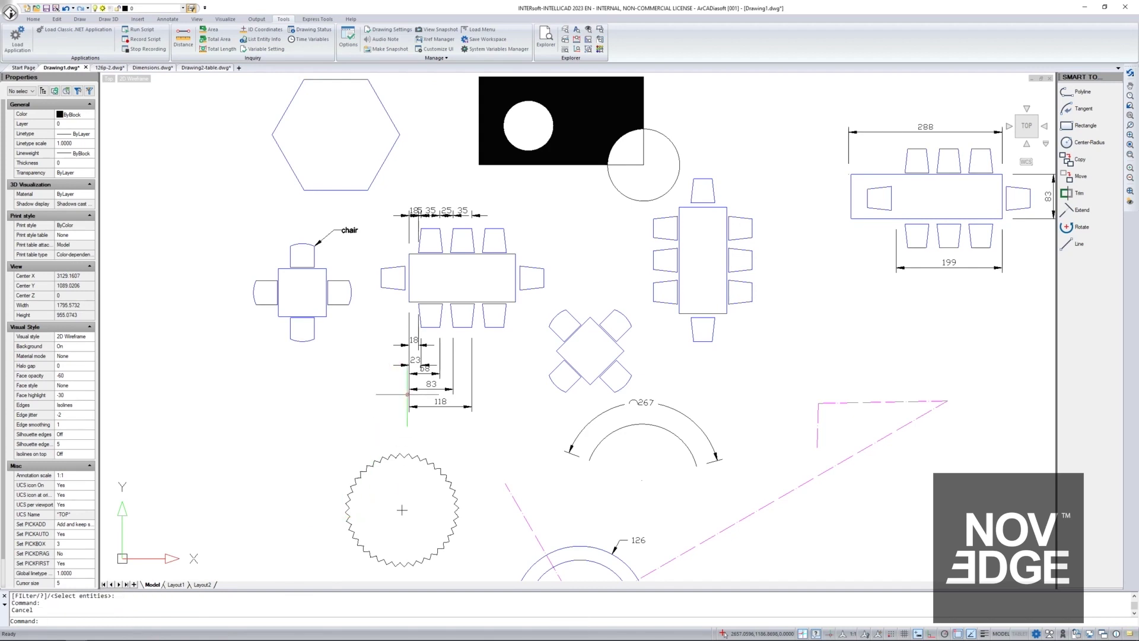
List the drawing's time variables and review its creation date, last update and editing times.
left_click(308, 40)
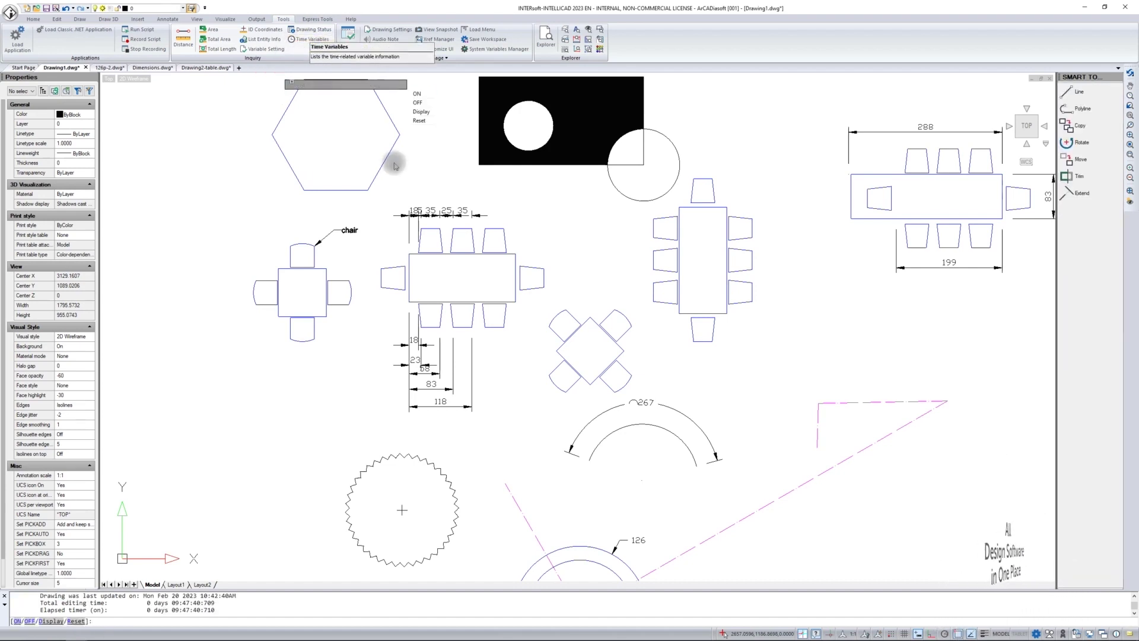
left_click_drag(215, 611, 32, 595)
scroll(118, 605, "up", 1)
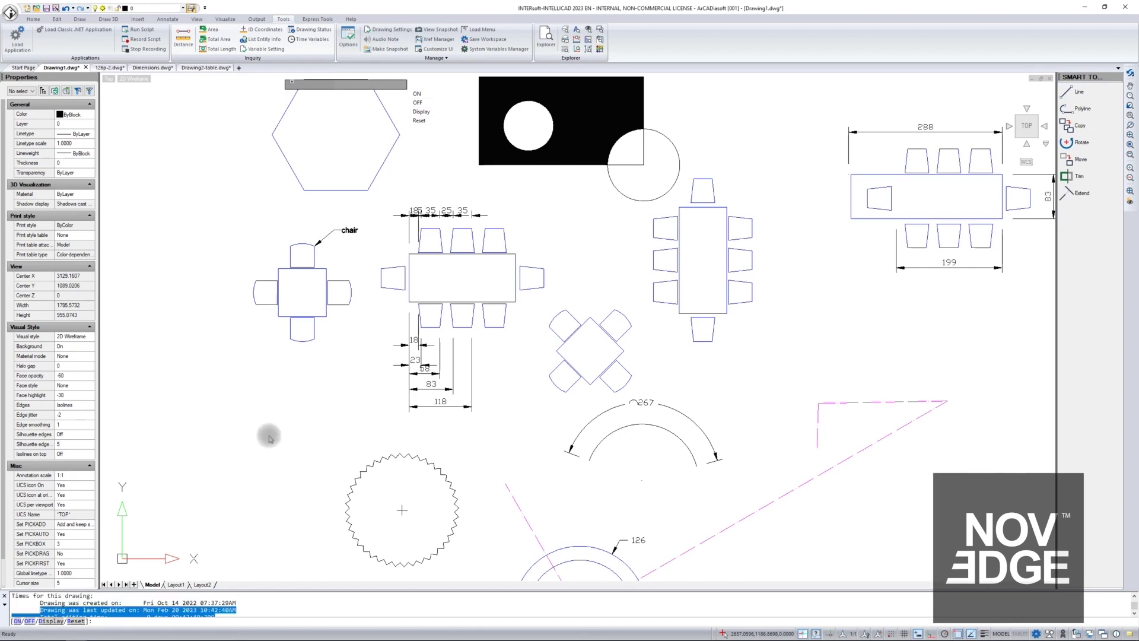
key("Escape")
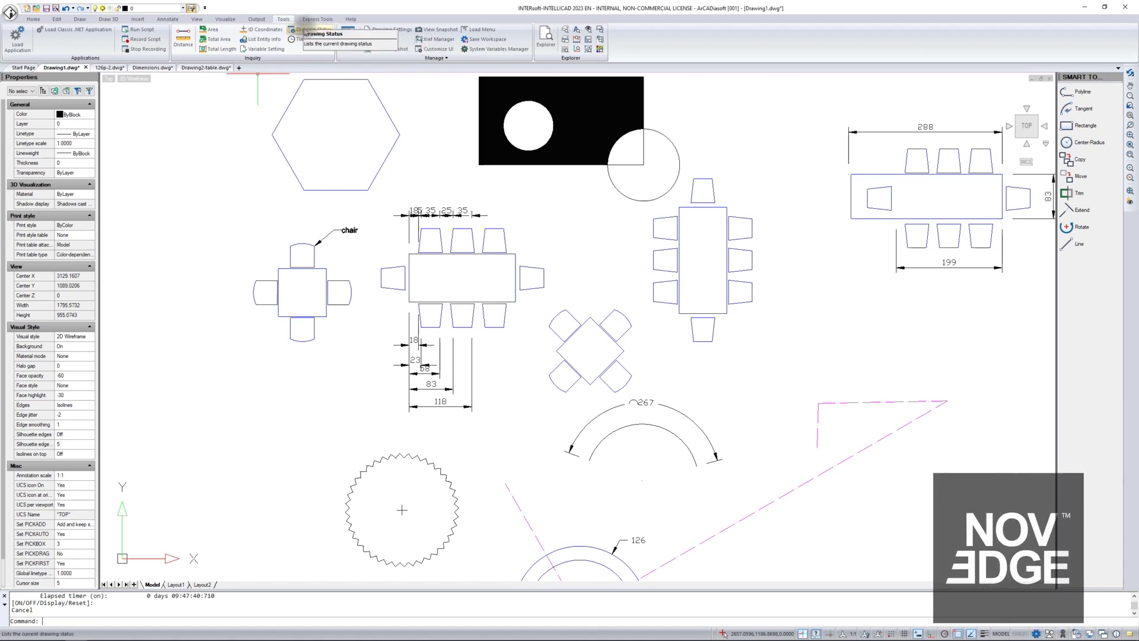
List the entity information of the hexagon, review its properties and vertex locations in the prompt history, and close the history.
left_click(257, 41)
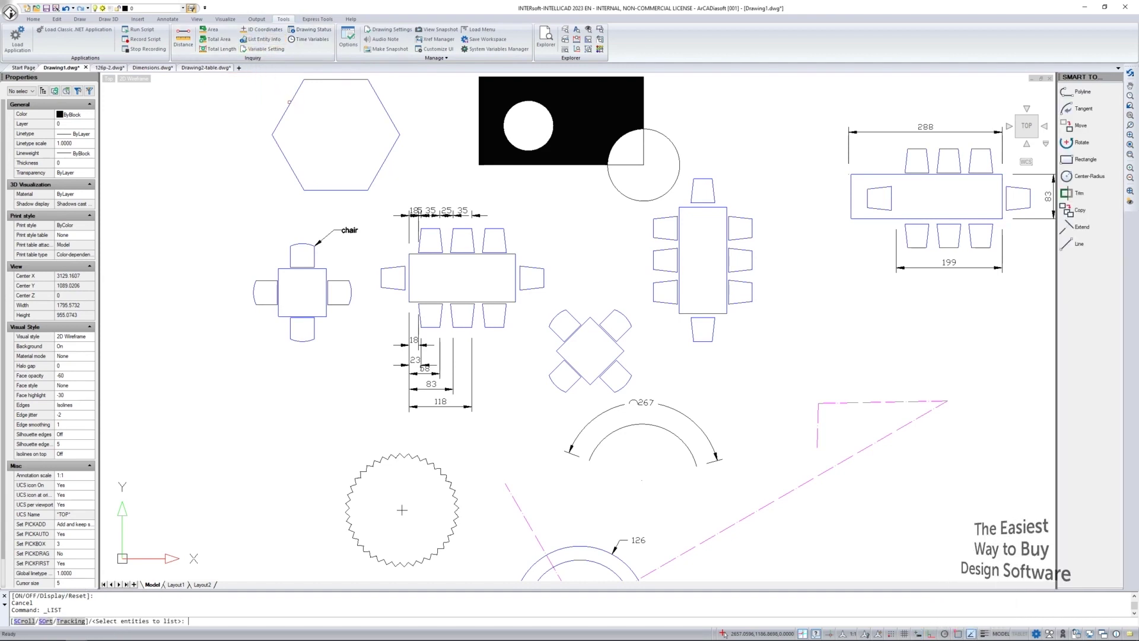
left_click(290, 102)
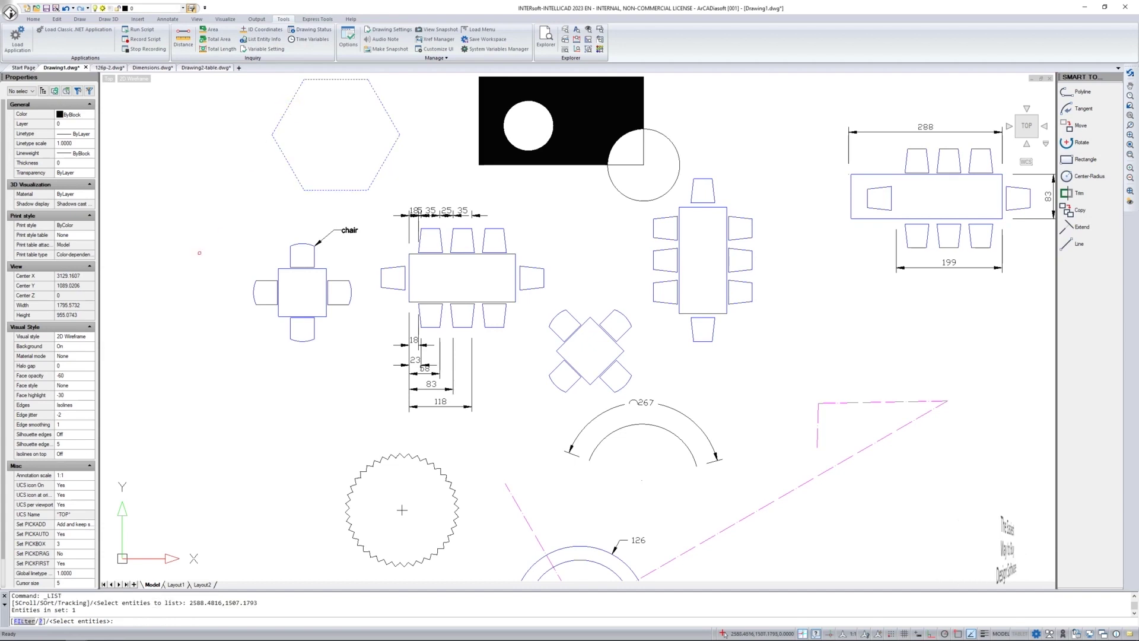
key("Return")
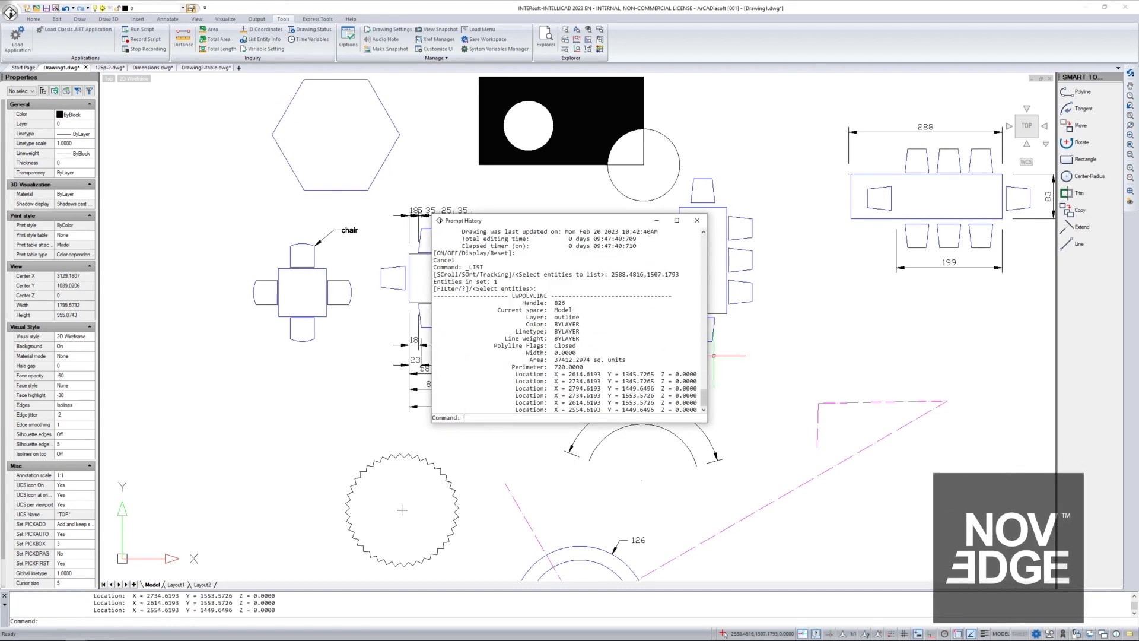
left_click_drag(522, 301, 706, 416)
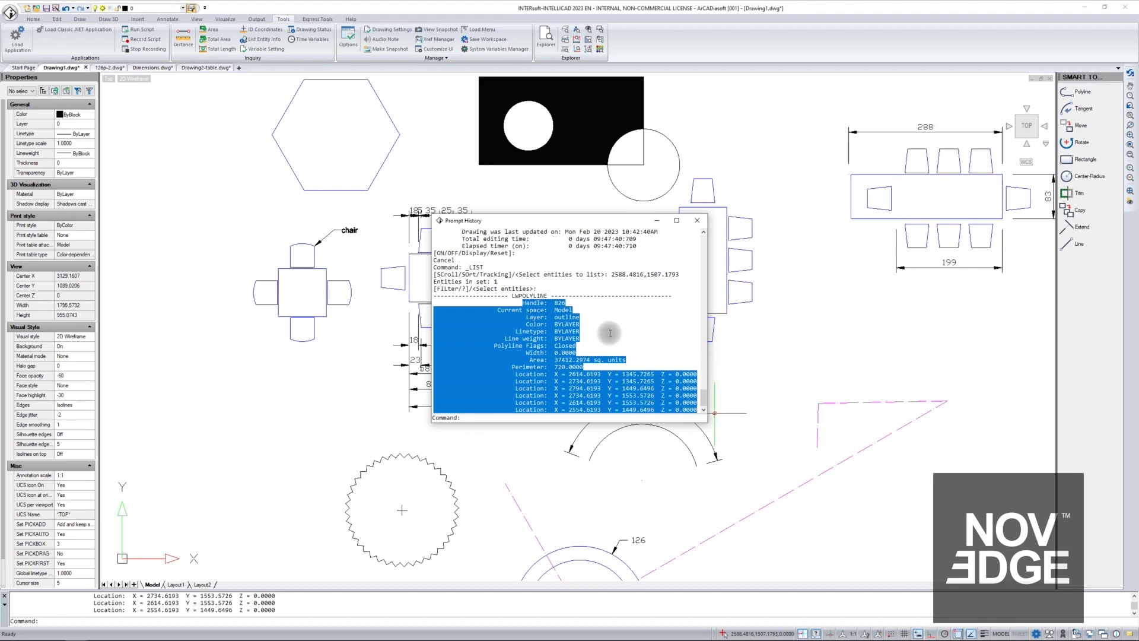
key("Escape")
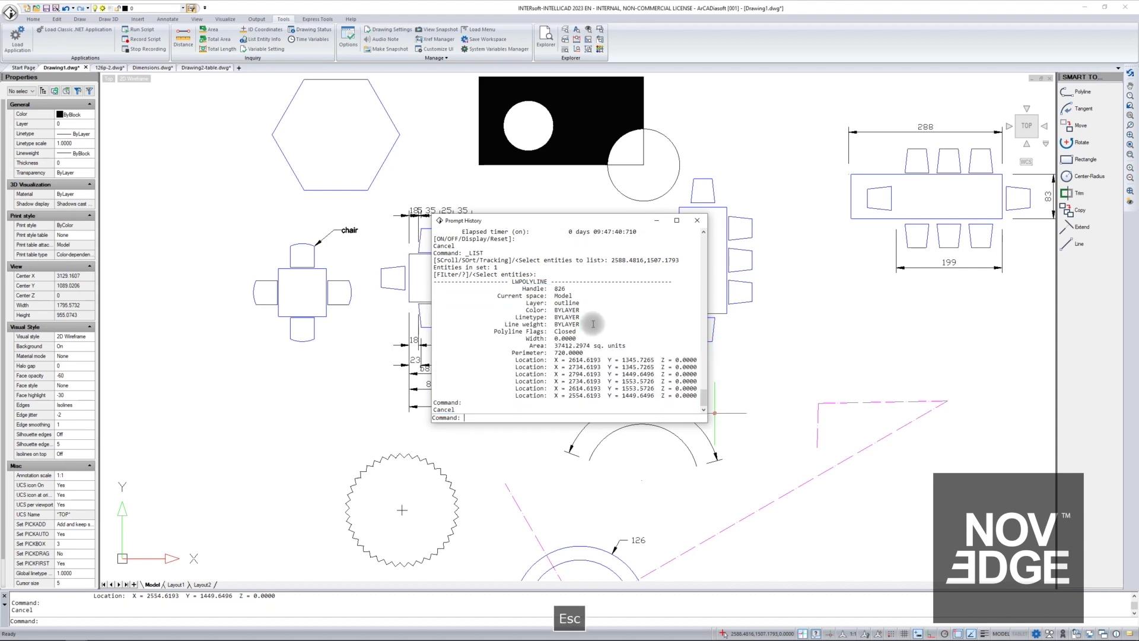
left_click(697, 220)
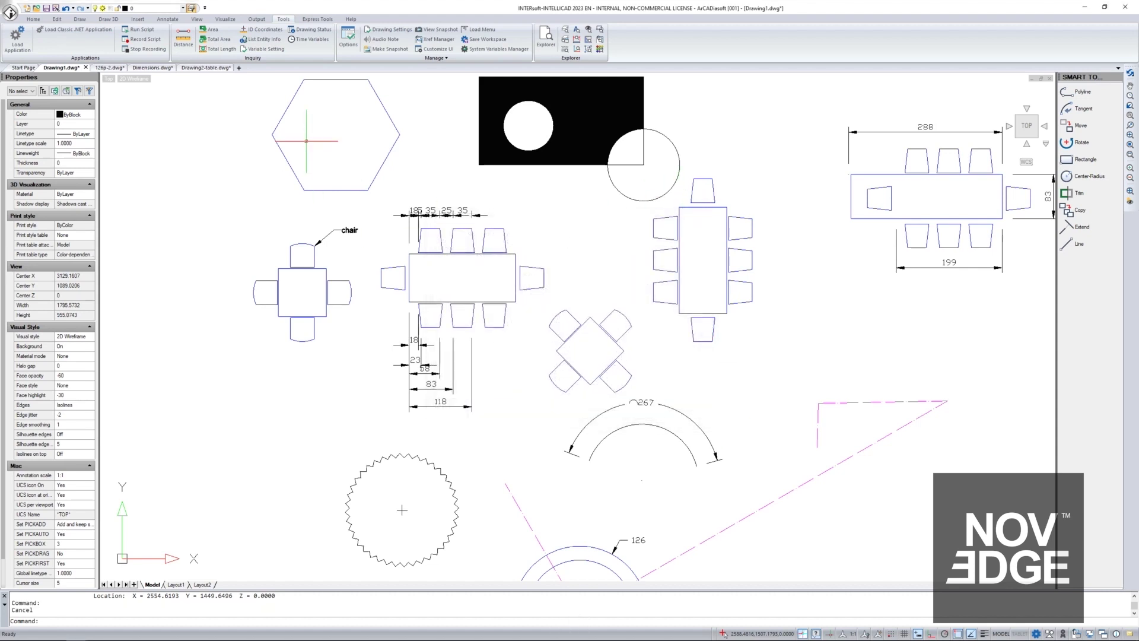
Identify the coordinates of the hexagon's leftmost corner.
left_click(268, 30)
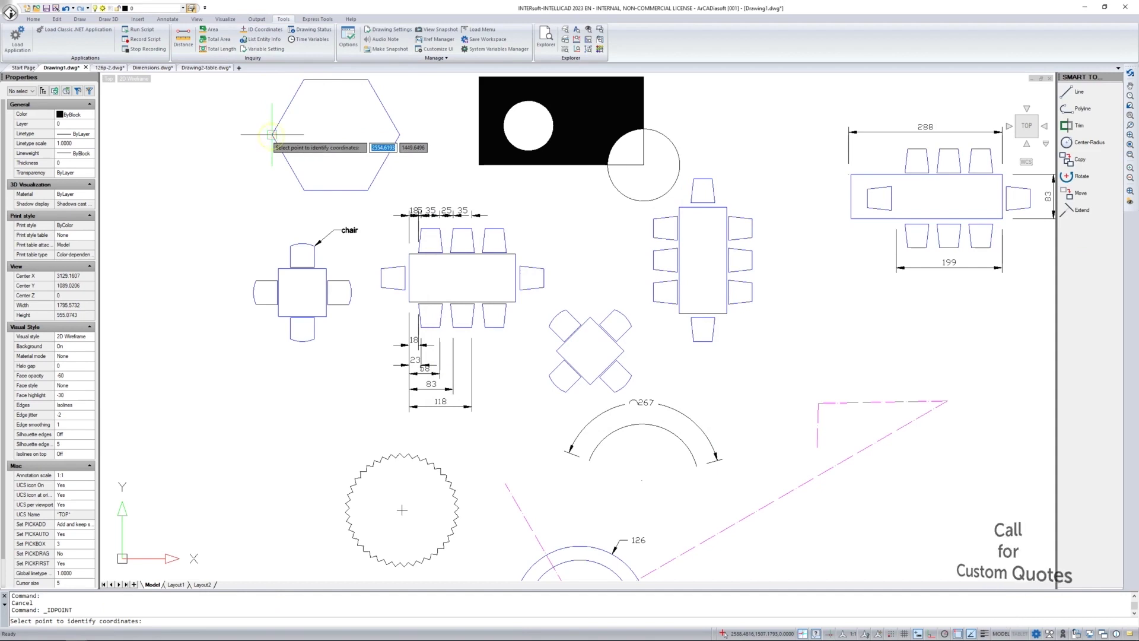
left_click(272, 135)
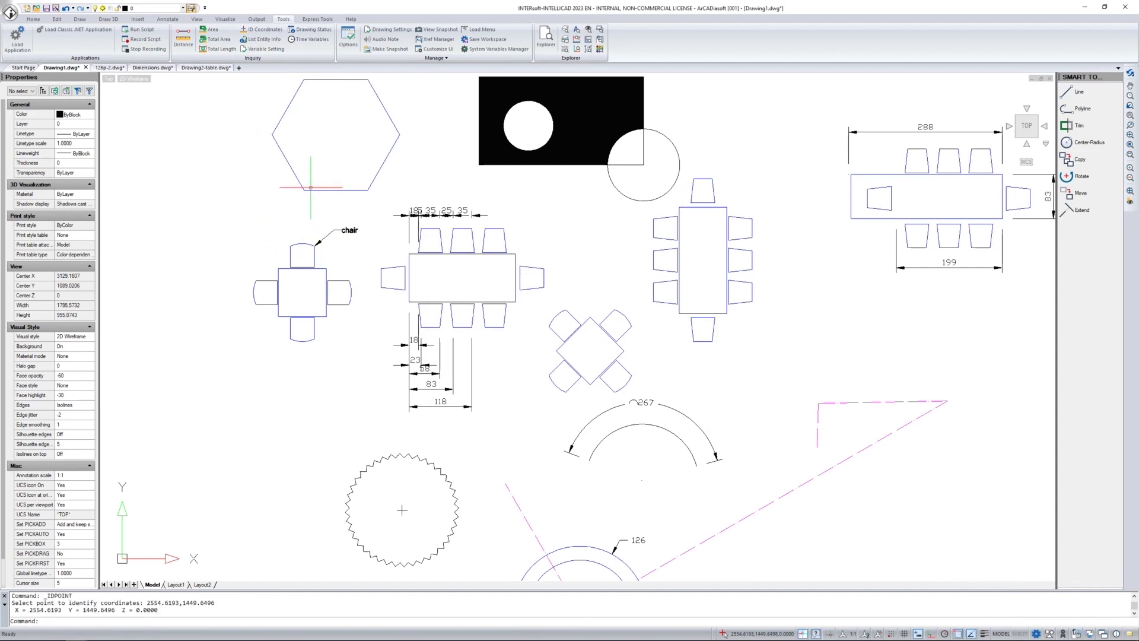